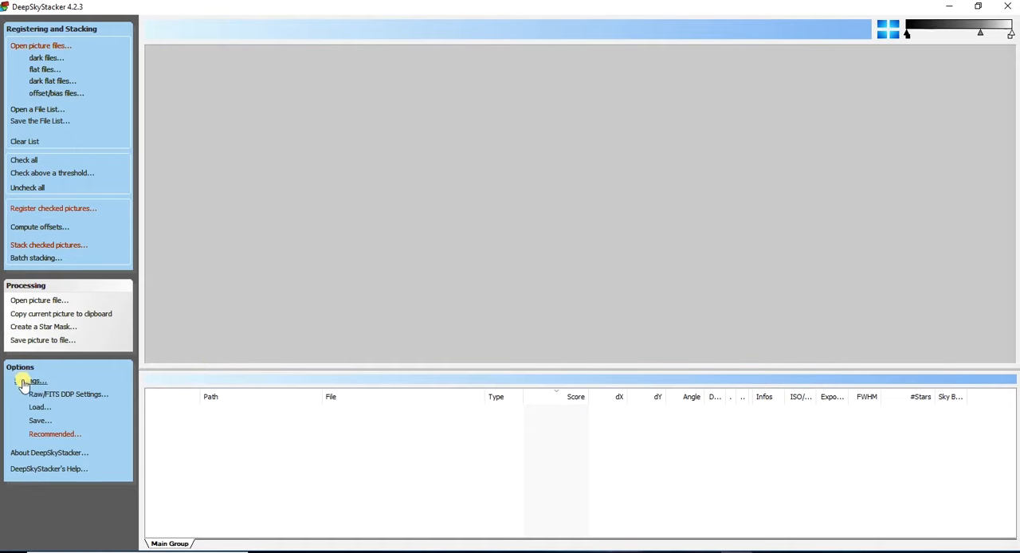
- Set the comet stacking parameters to Comet Stacking, so the comet is sharp and the stars trail
left_click(24, 382)
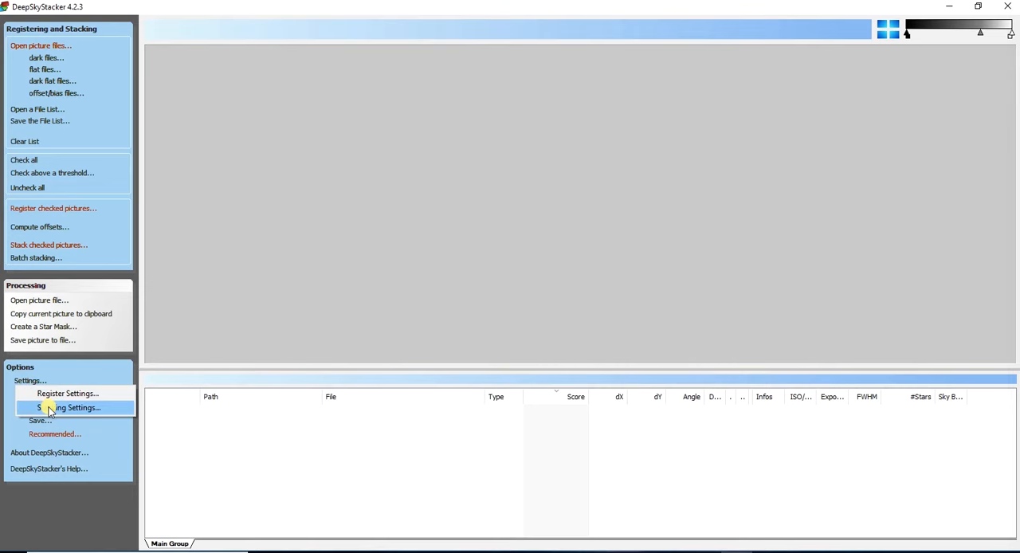
left_click(50, 409)
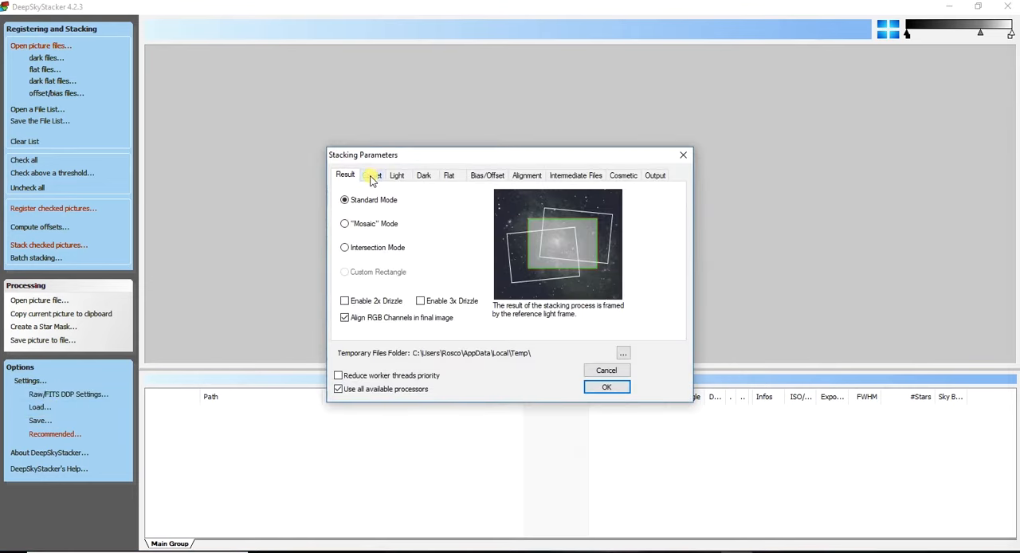
left_click(371, 176)
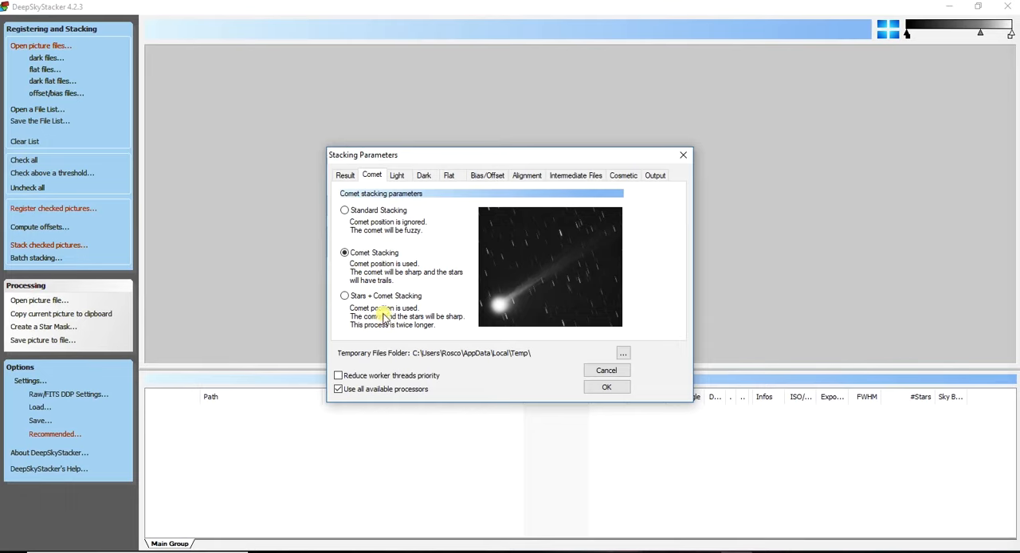
left_click(345, 253)
left_click(598, 388)
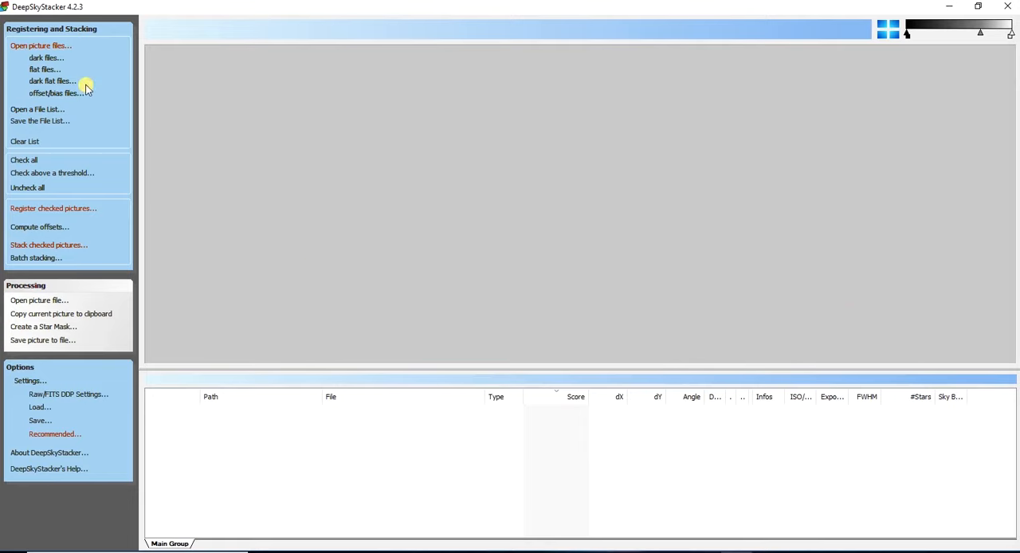
- Add all red light frames, frame9 through frame65, from the "Atlas RED 60sec 200G" folder to the Main Group
left_click(56, 45)
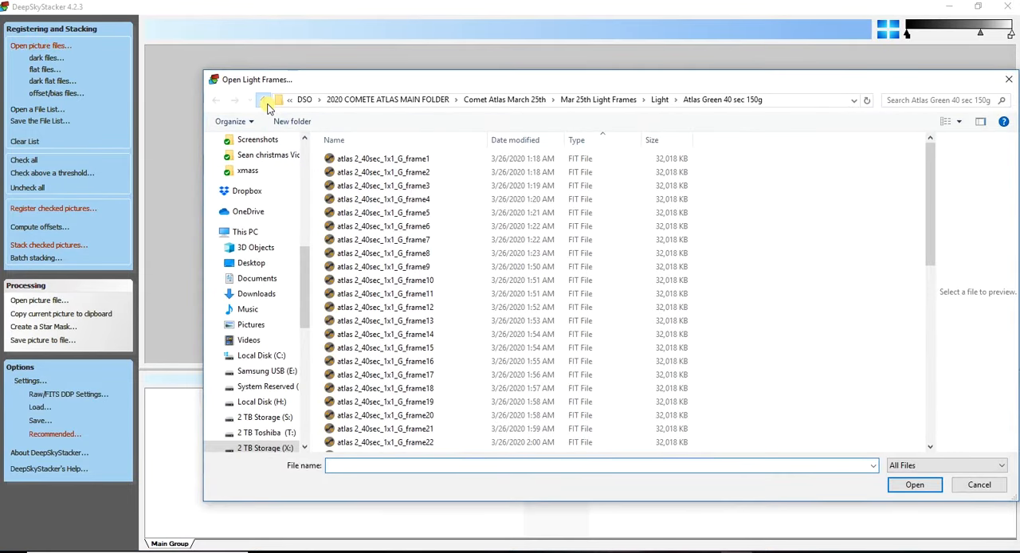
left_click(263, 100)
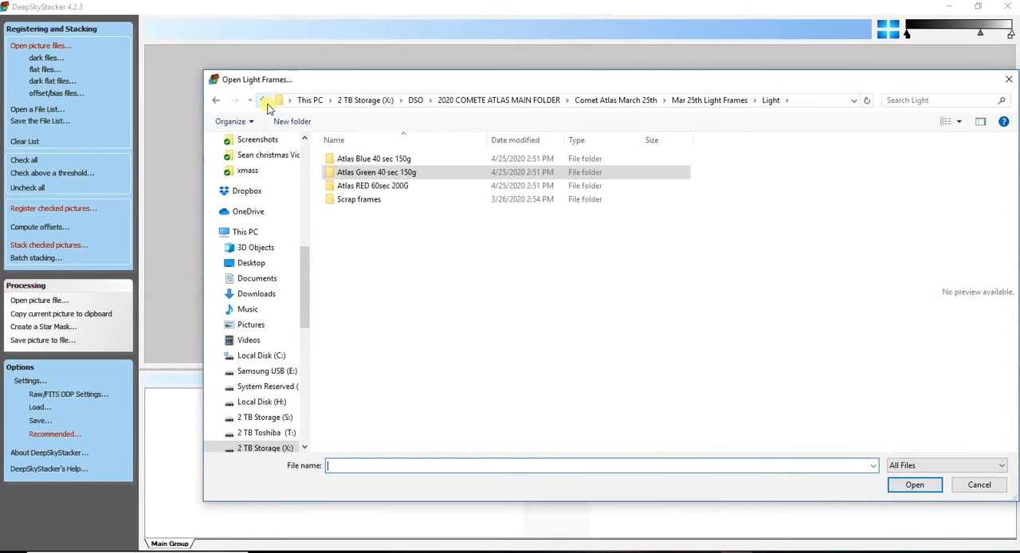
double_click(360, 188)
left_click(343, 161)
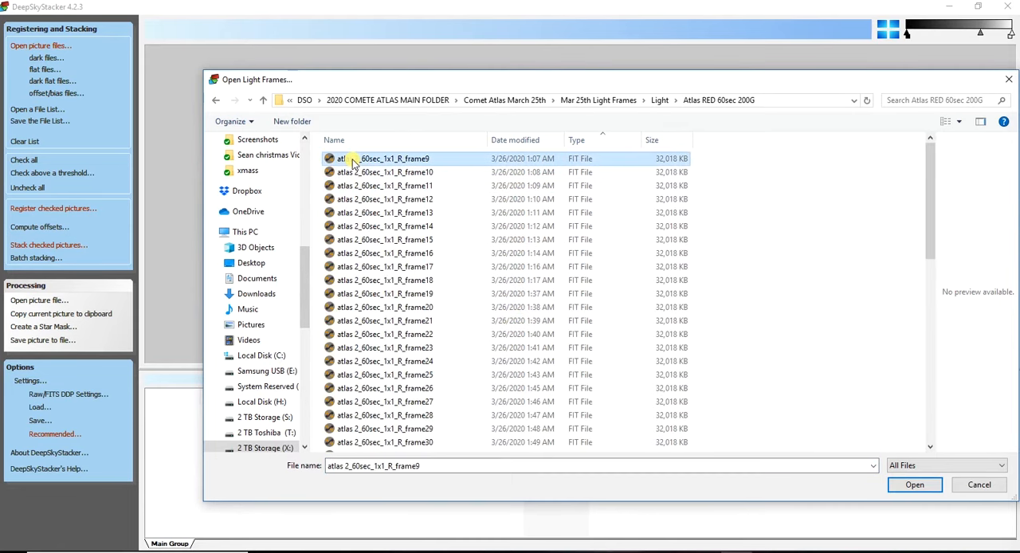
scroll(411, 380, "down", 10)
scroll(411, 381, "down", 2)
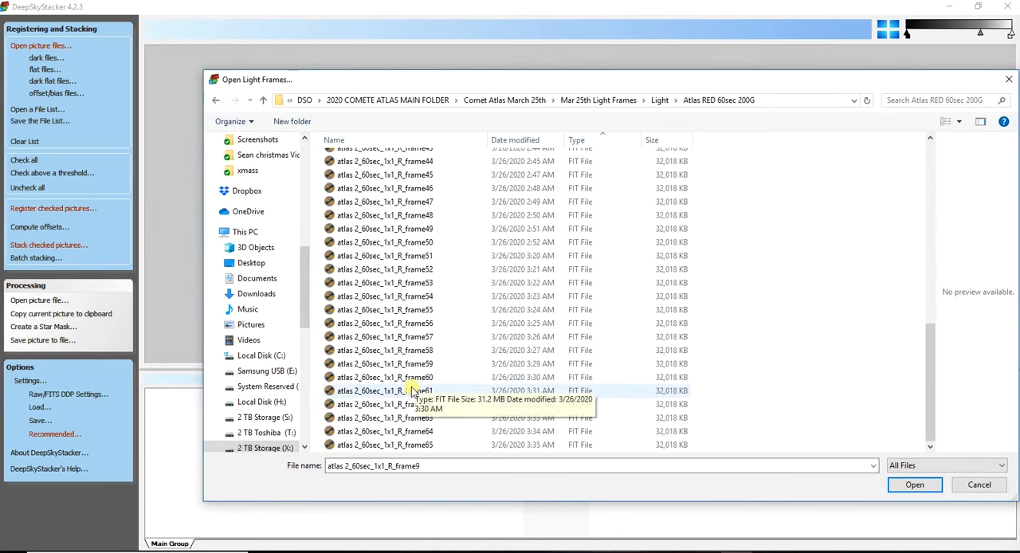
left_click(422, 444, "shift")
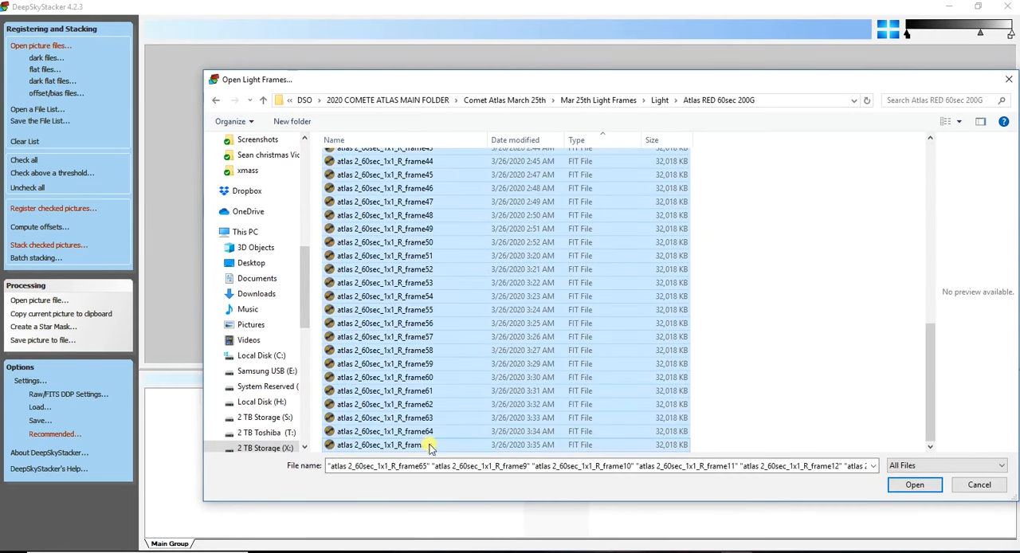
left_click(916, 485)
- Add all dark frames from the "Dark Red 60 sec 200g" calibration folder to the Main Group
left_click(46, 59)
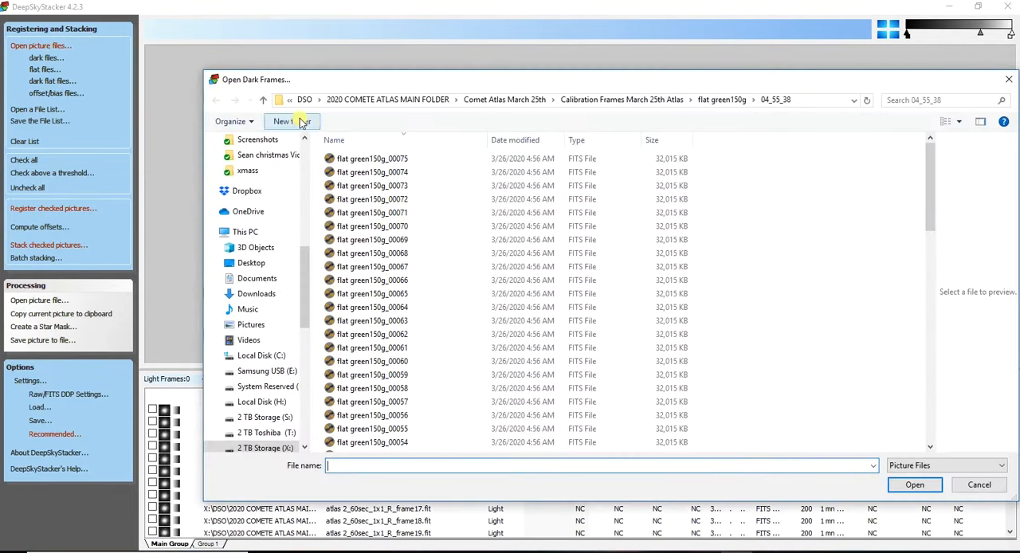
left_click(263, 101)
left_click(265, 102)
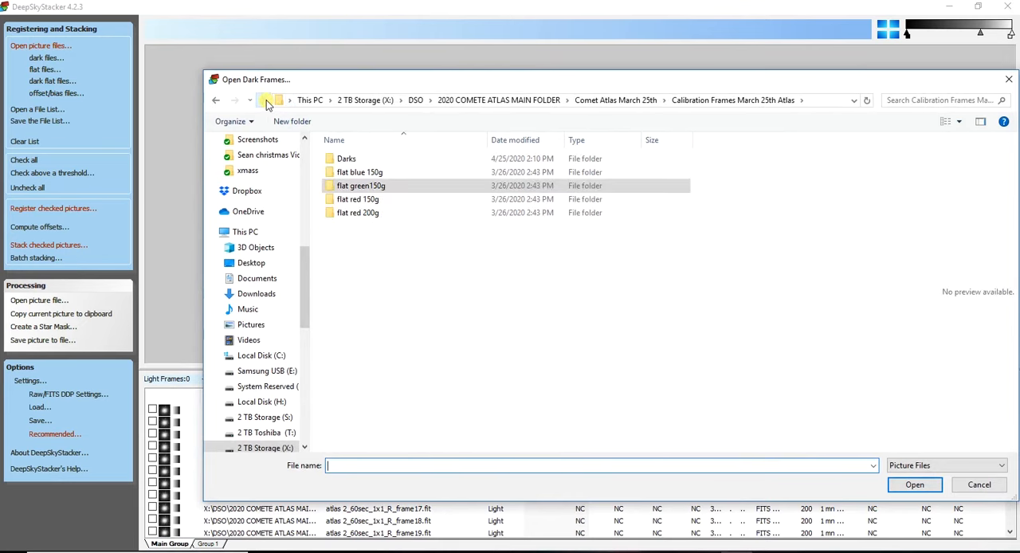
double_click(346, 159)
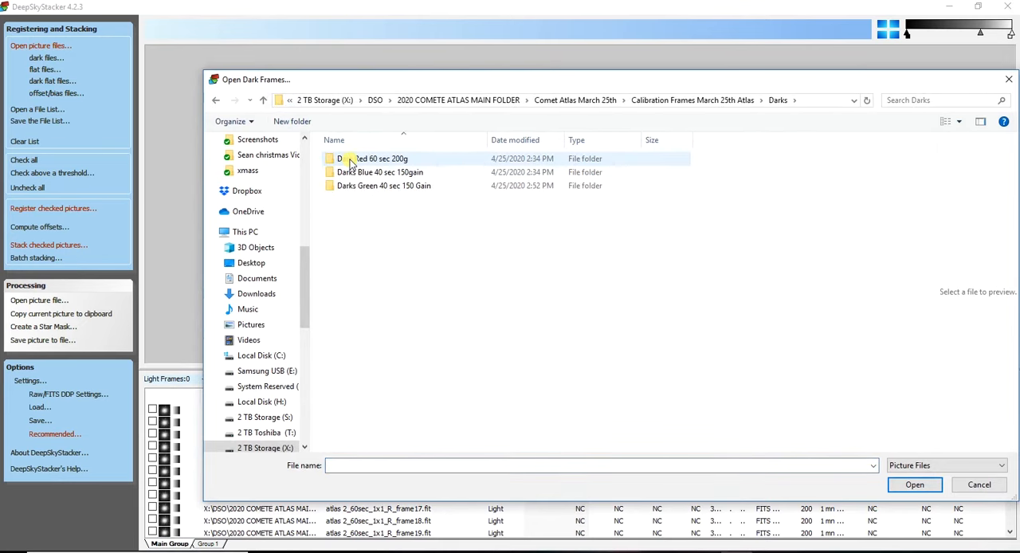
double_click(353, 159)
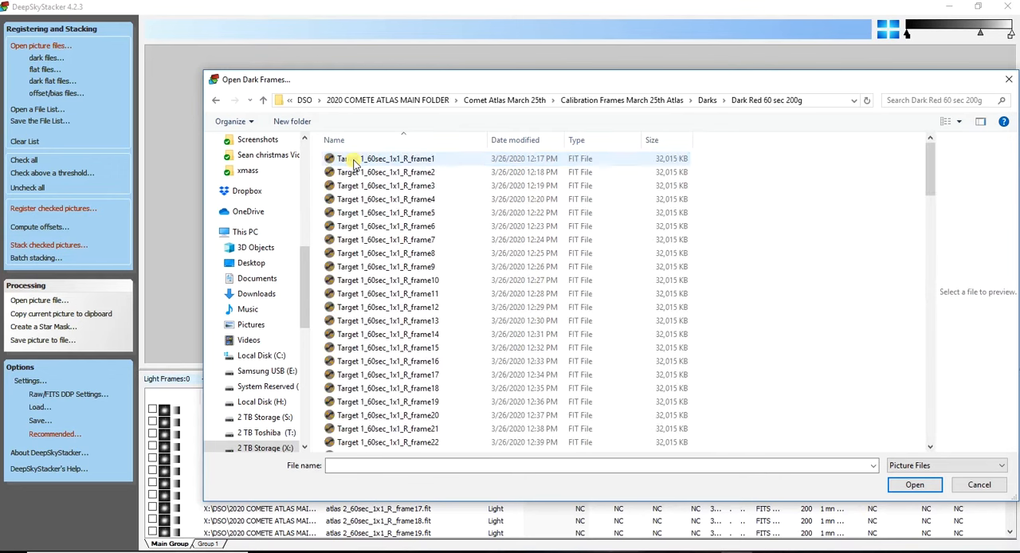
key("ctrl+a")
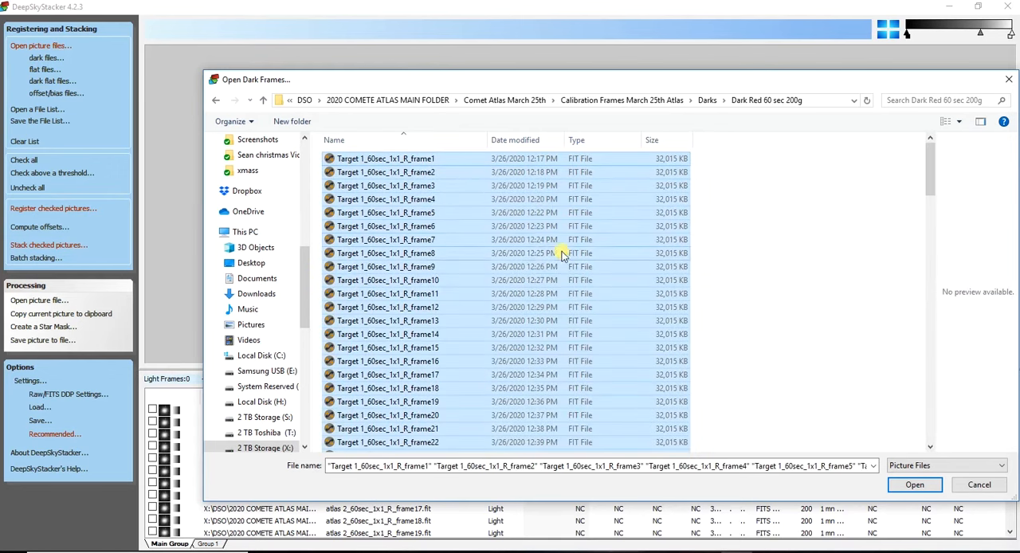
left_click(915, 484)
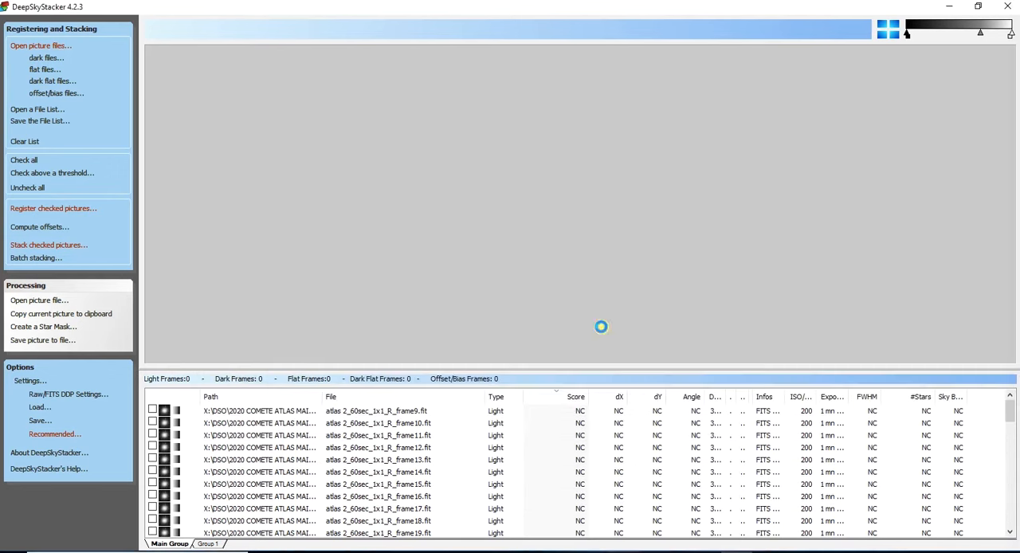
- Add all flat frames from the "flat red 200g" calibration folder's 04_52_03 subfolder to the Main Group
left_click(45, 70)
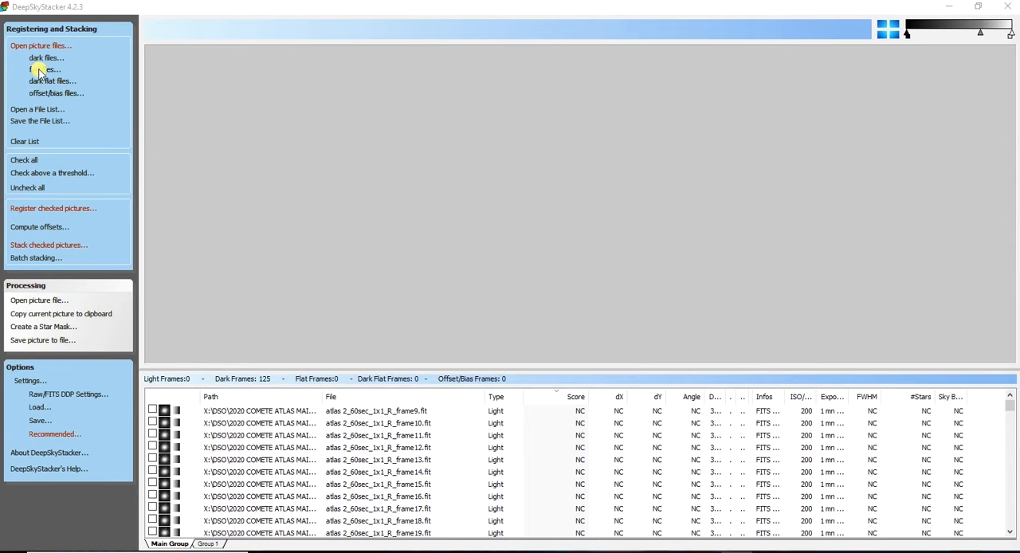
left_click(263, 102)
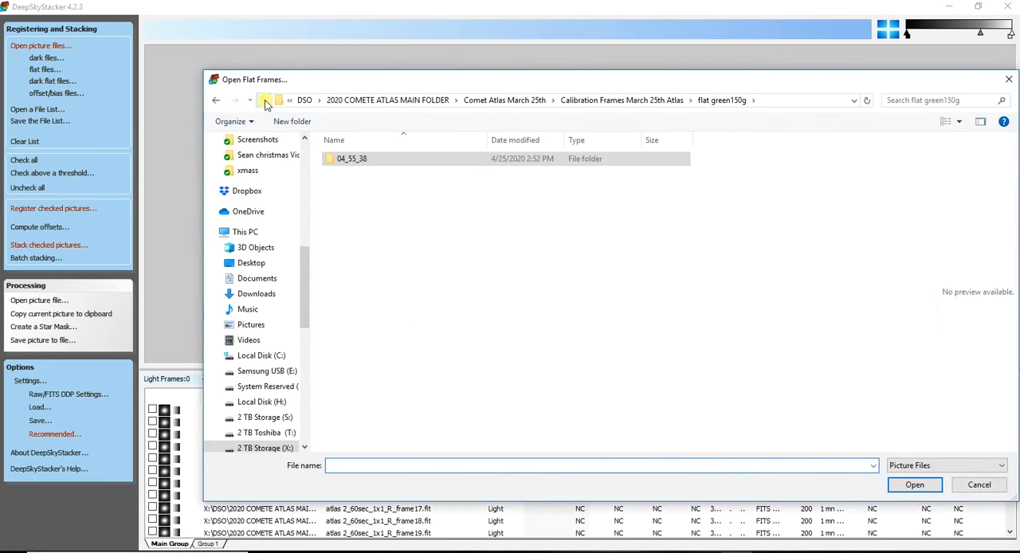
left_click(265, 101)
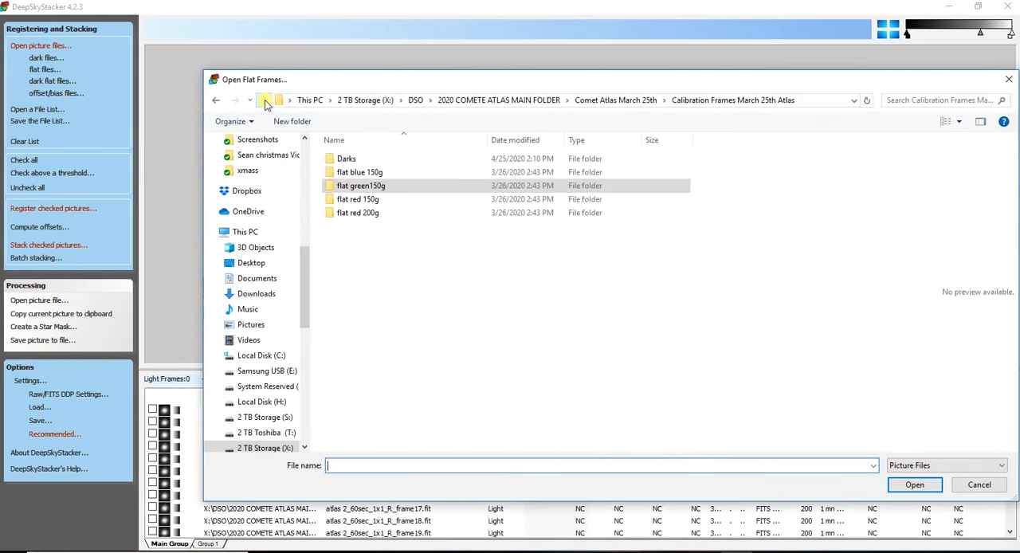
double_click(355, 213)
double_click(341, 164)
left_click(341, 160)
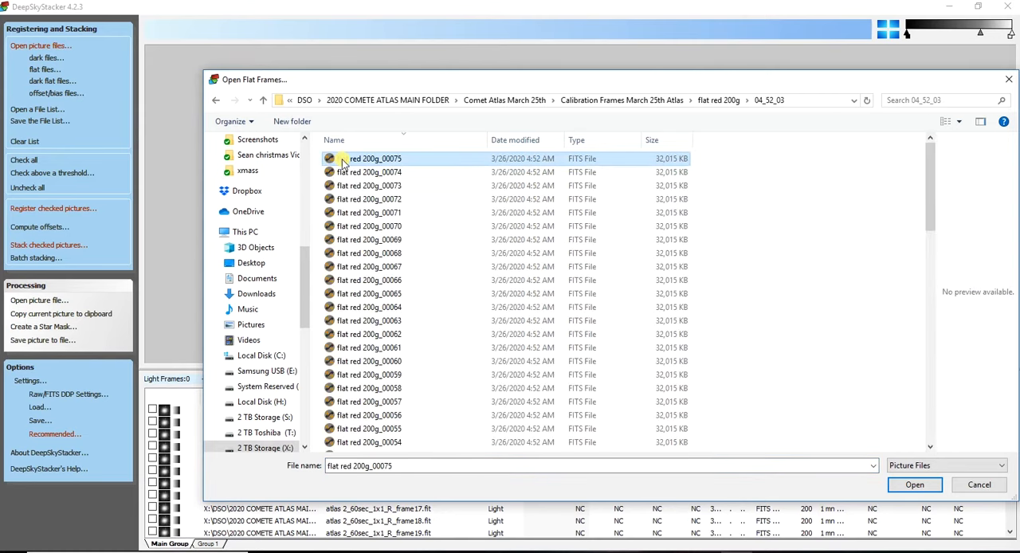
key("ctrl+a")
left_click(914, 484)
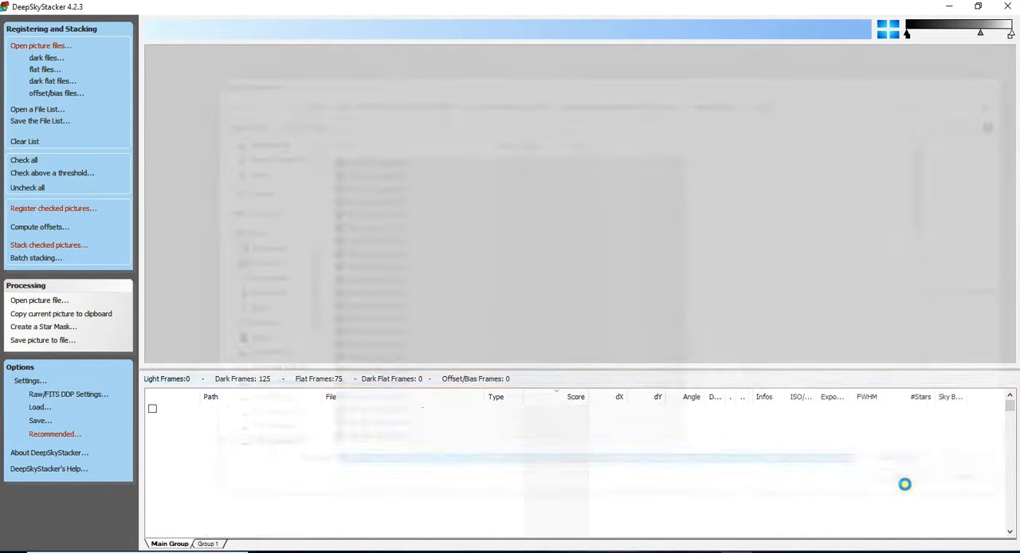
- Switch to Group 1 and add all light frames from the "Atlas Green 40 sec 150g" folder
left_click(208, 542)
left_click(37, 50)
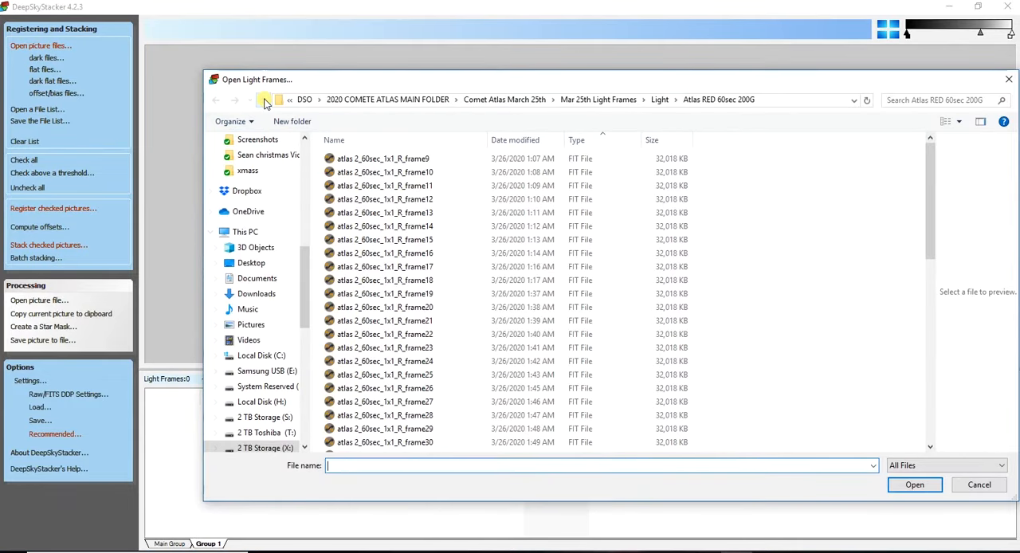
left_click(264, 101)
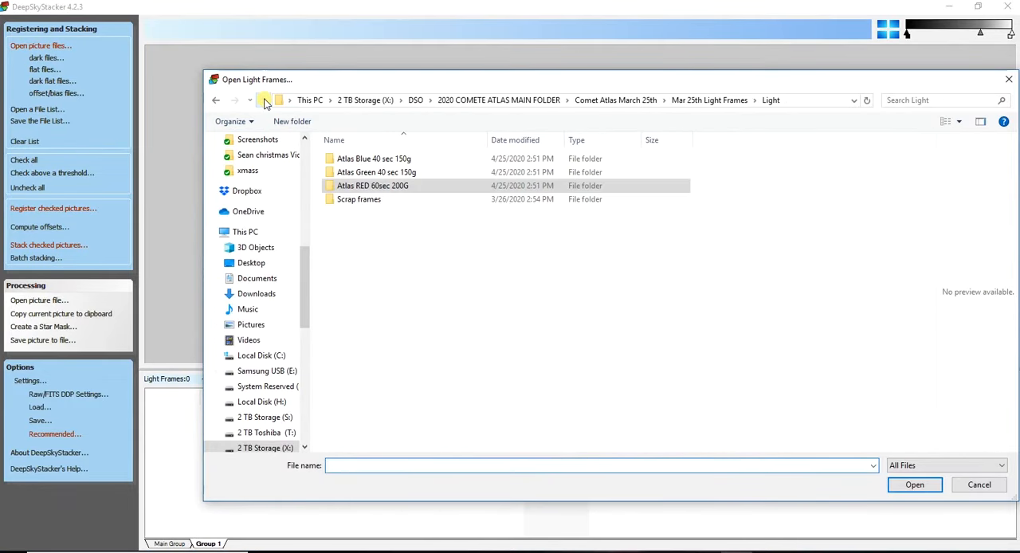
double_click(379, 172)
left_click(379, 163)
key("ctrl+a")
left_click(908, 488)
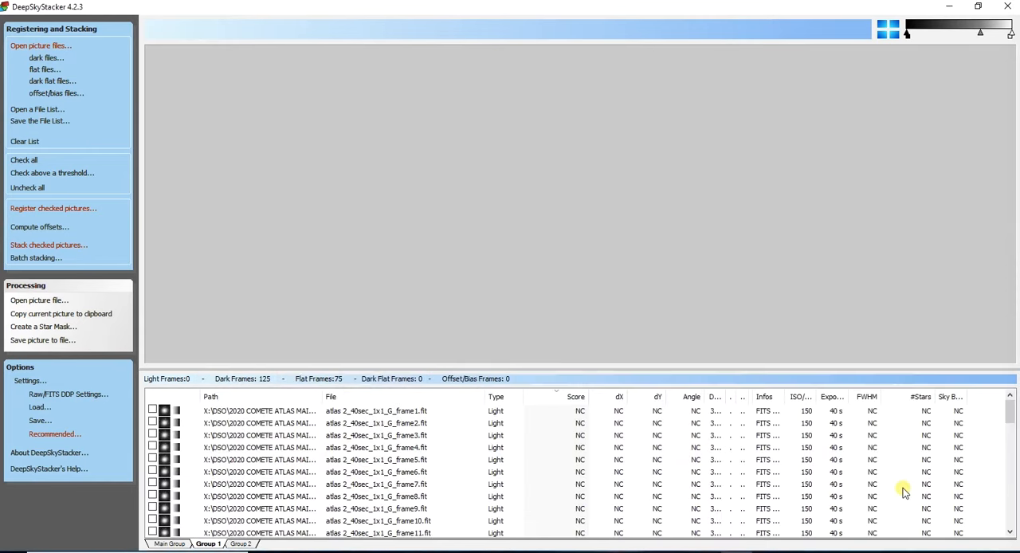
- Add all dark frames from the "Darks Green 40 sec 150 Gain" folder to Group 1
left_click(45, 59)
left_click(262, 101)
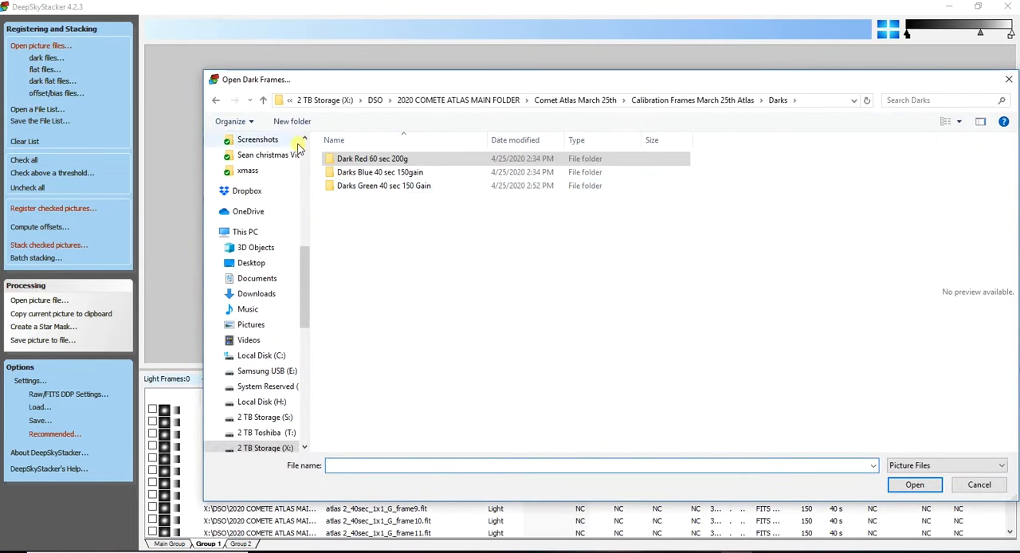
double_click(367, 184)
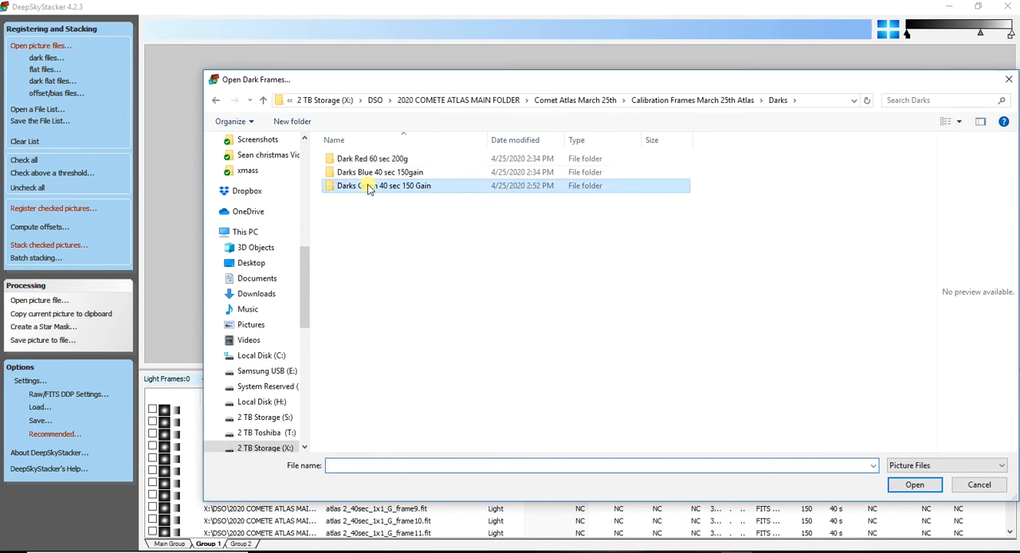
left_click(356, 158)
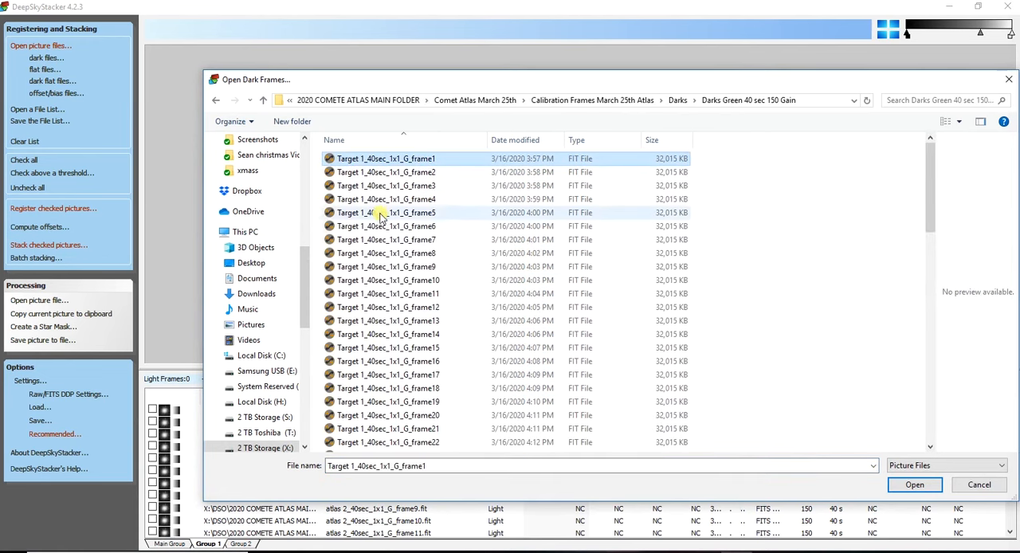
scroll(402, 306, "down", 8)
key("ctrl+a")
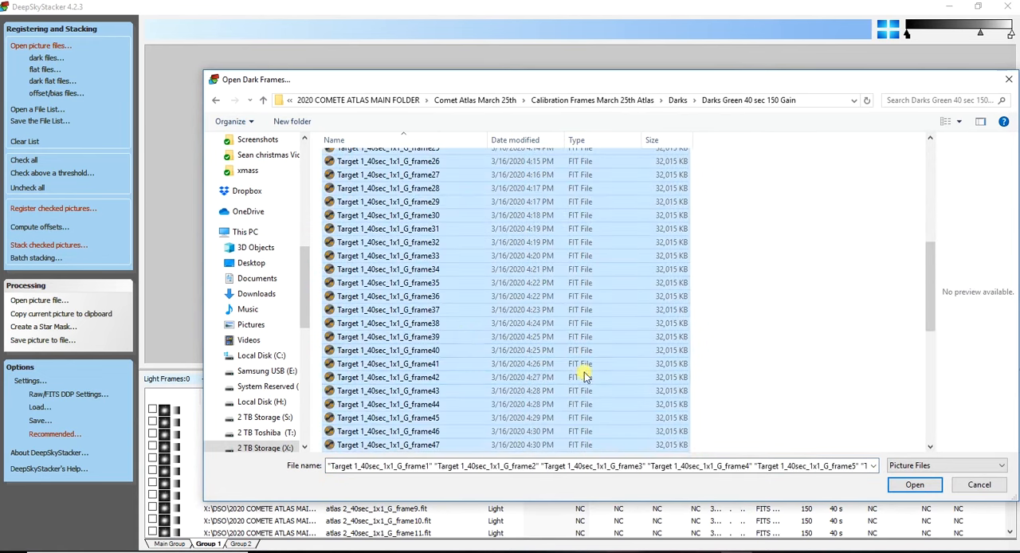
left_click(908, 486)
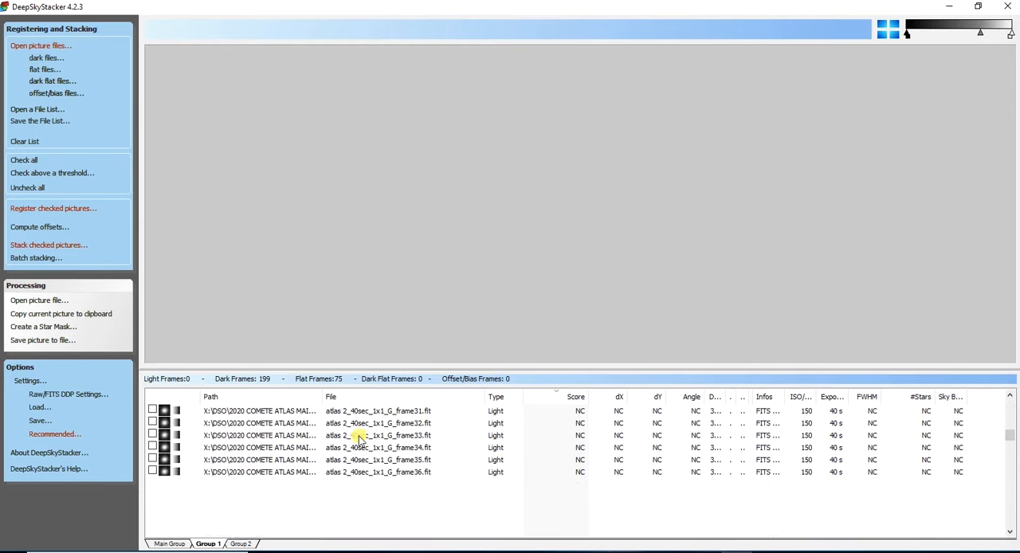
- Add flat frames 00075 through 00001 from the "flat green150g" folder's 04_55_38 subfolder to Group 1
scroll(359, 438, "down", 20)
scroll(358, 436, "down", 5)
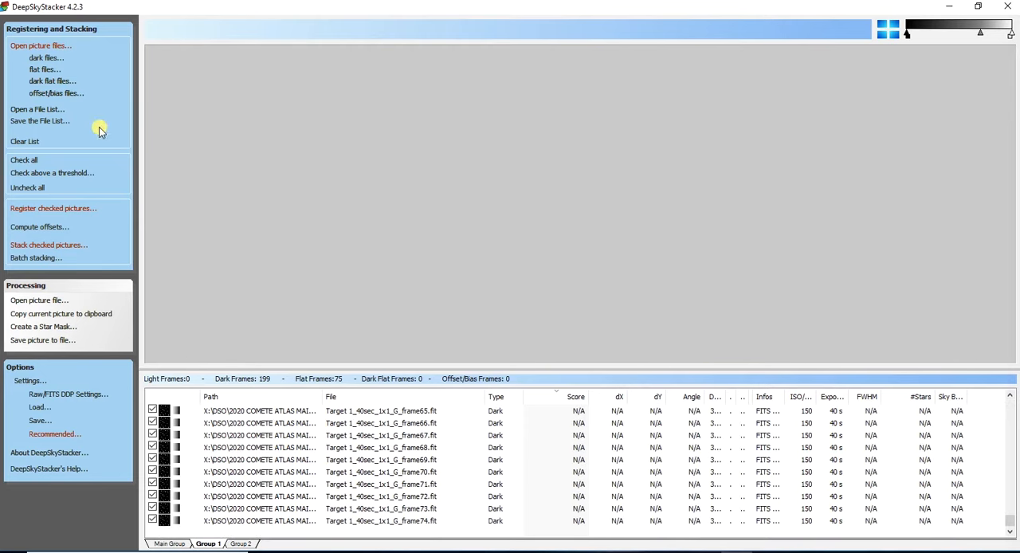
left_click(47, 70)
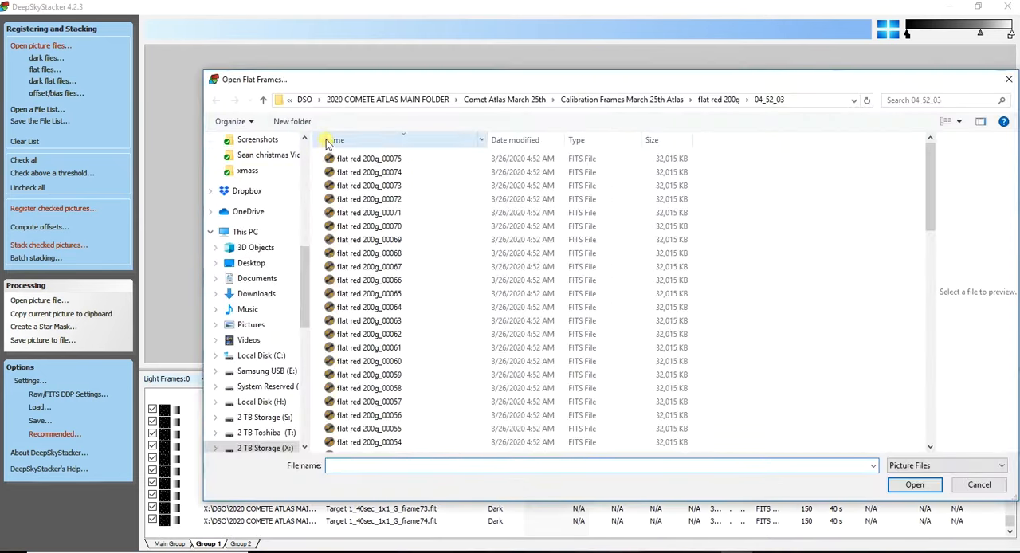
left_click(265, 101)
left_click(266, 100)
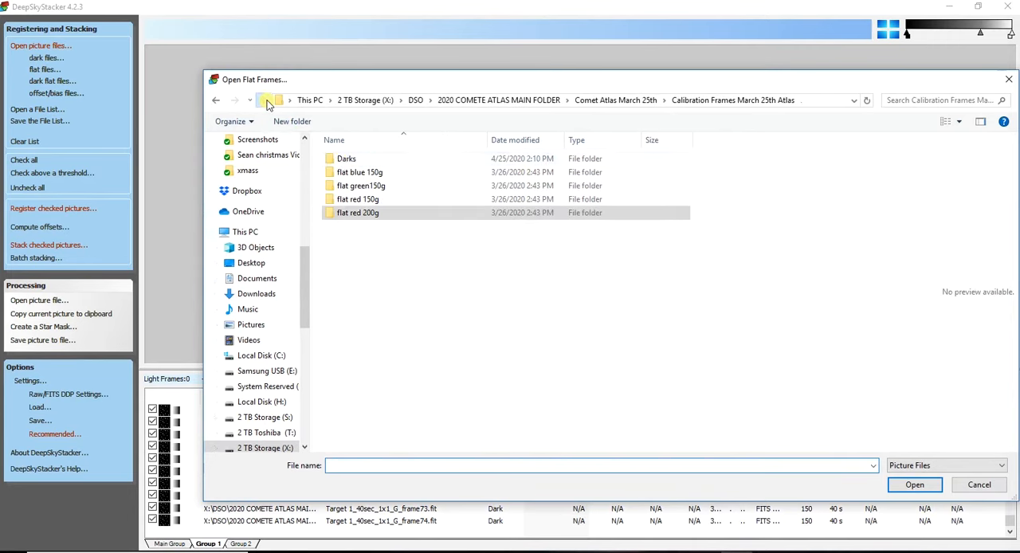
double_click(375, 185)
double_click(355, 163)
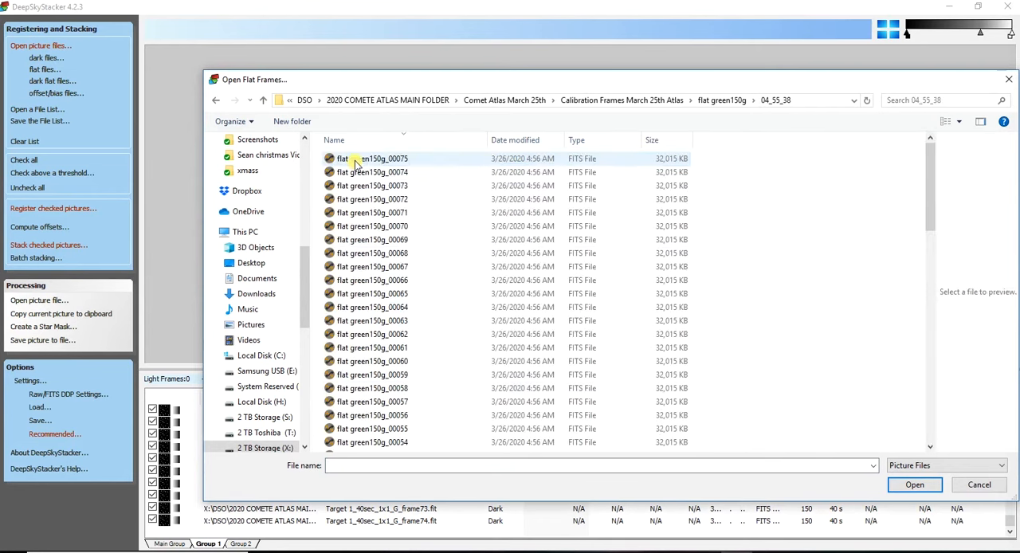
left_click(354, 159)
scroll(422, 420, "down", 17)
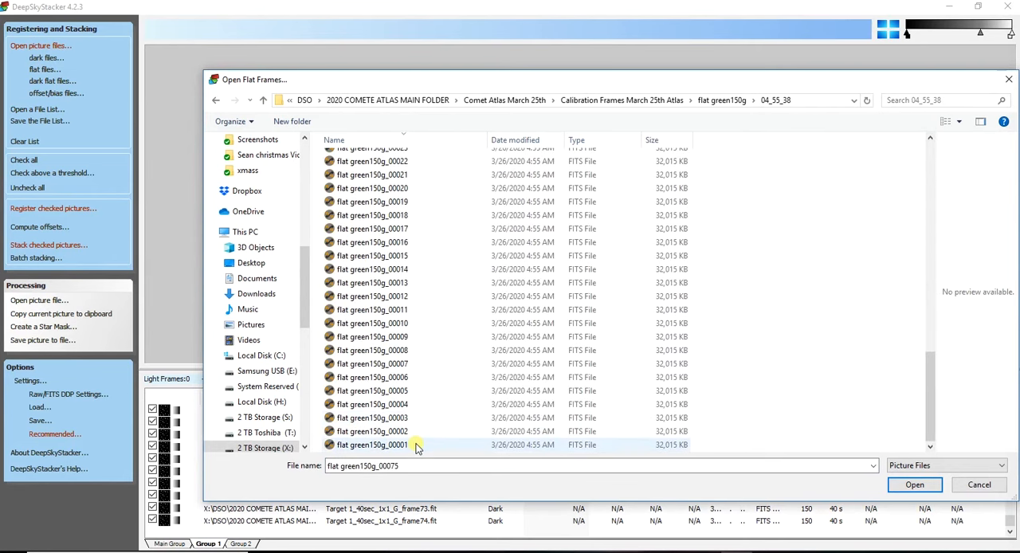
left_click(414, 445, "shift")
left_click(916, 483)
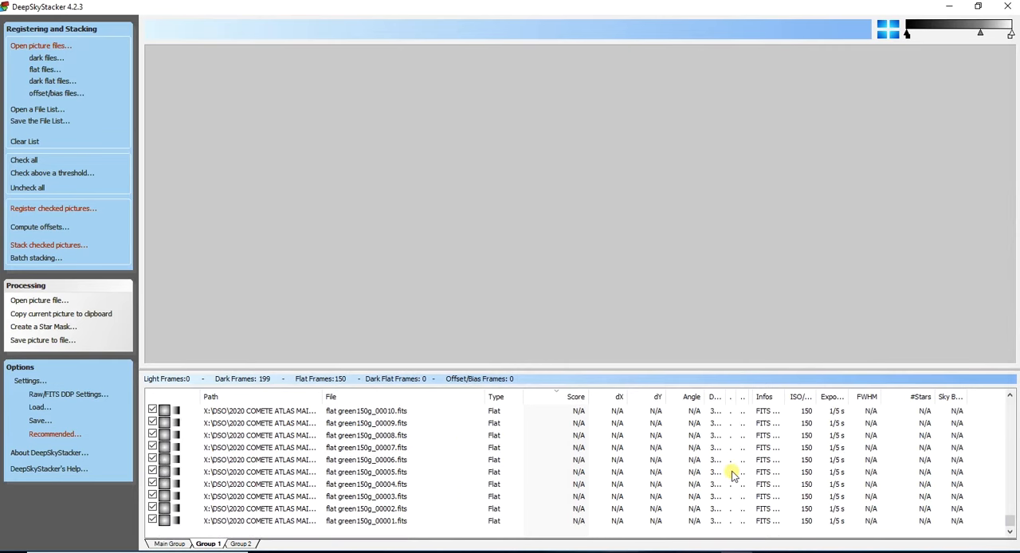
- Switch to Group 2 and add all light frames from the "Atlas Blue 40 sec 150g" folder
scroll(733, 475, "up", 15)
scroll(737, 475, "up", 10)
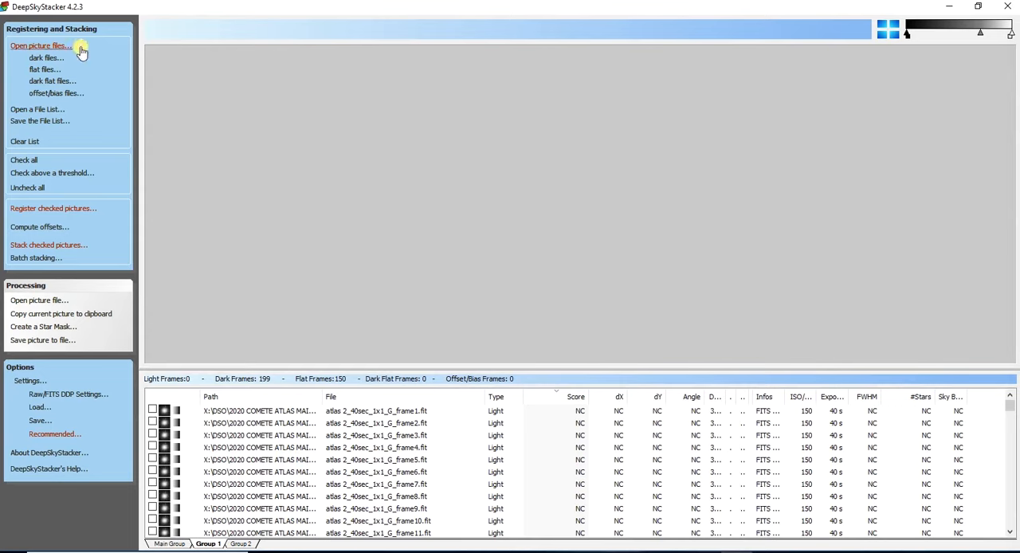
left_click(242, 543)
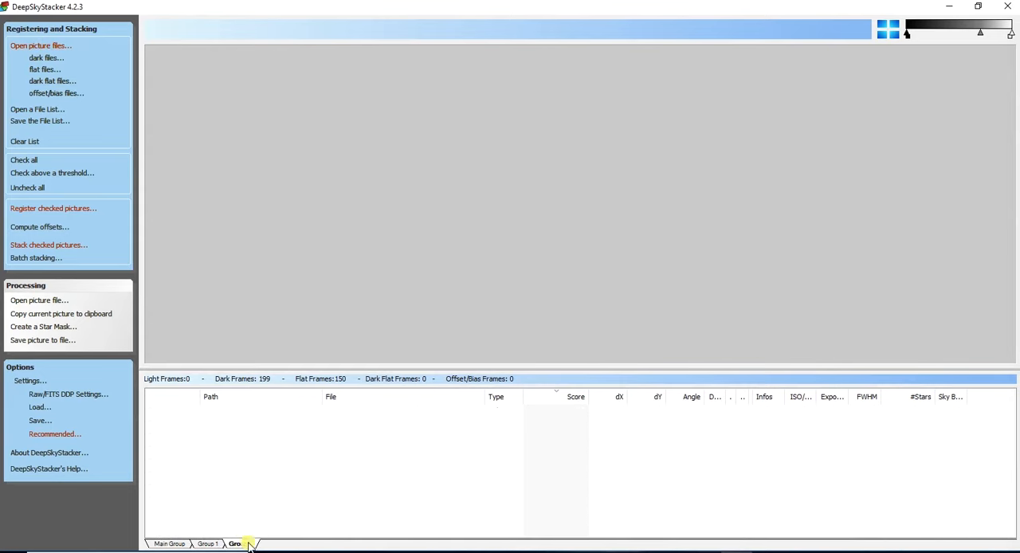
left_click(28, 47)
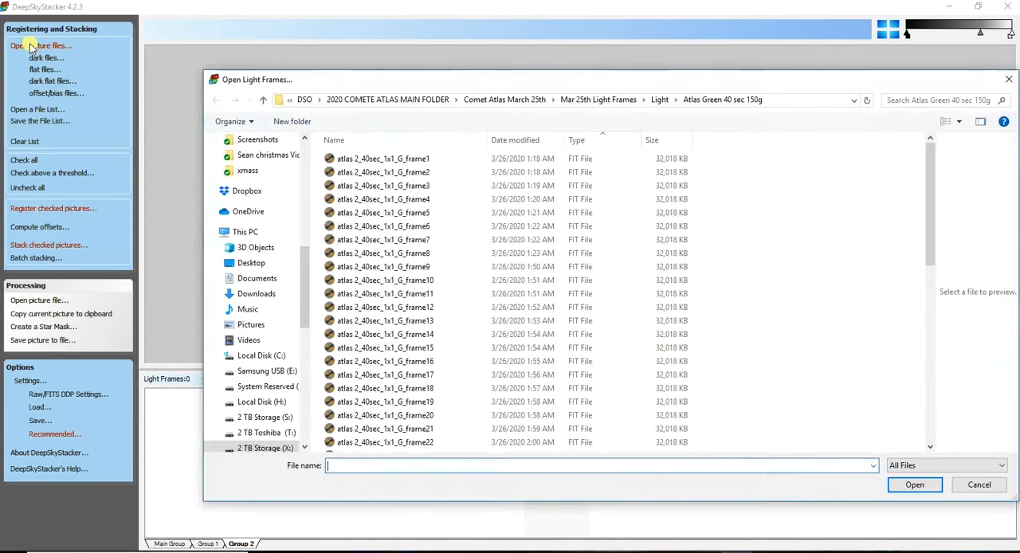
left_click(261, 100)
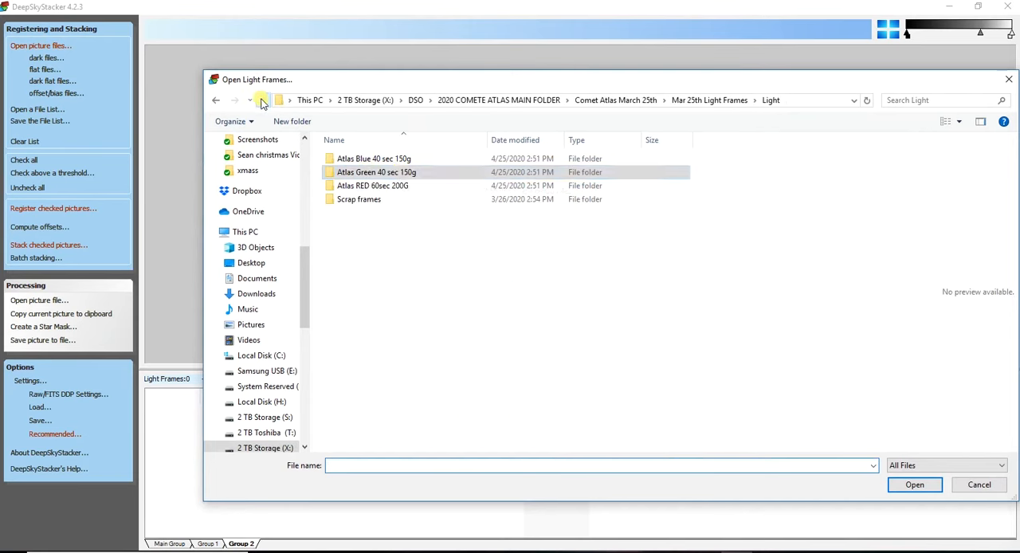
double_click(393, 159)
left_click(393, 160)
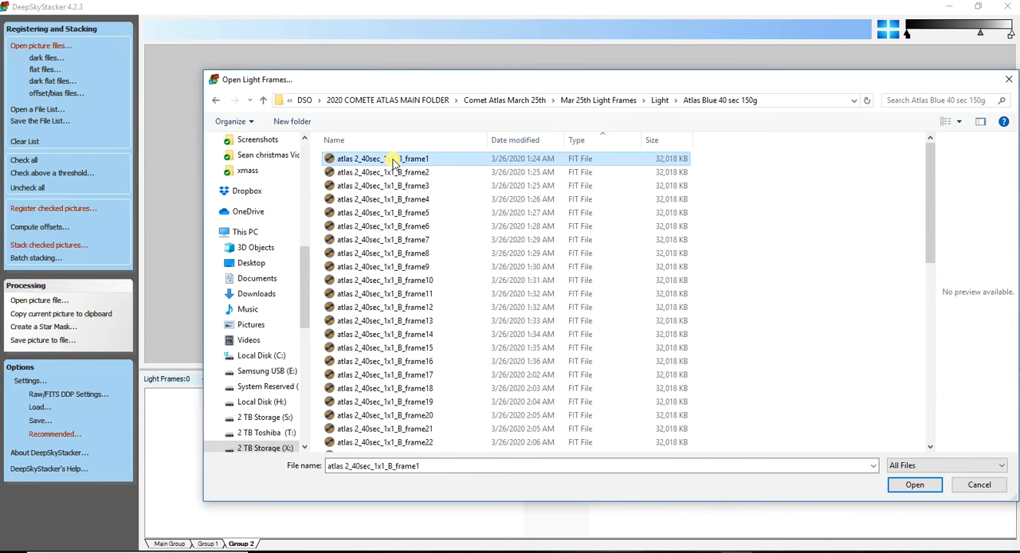
key("ctrl+a")
left_click(914, 485)
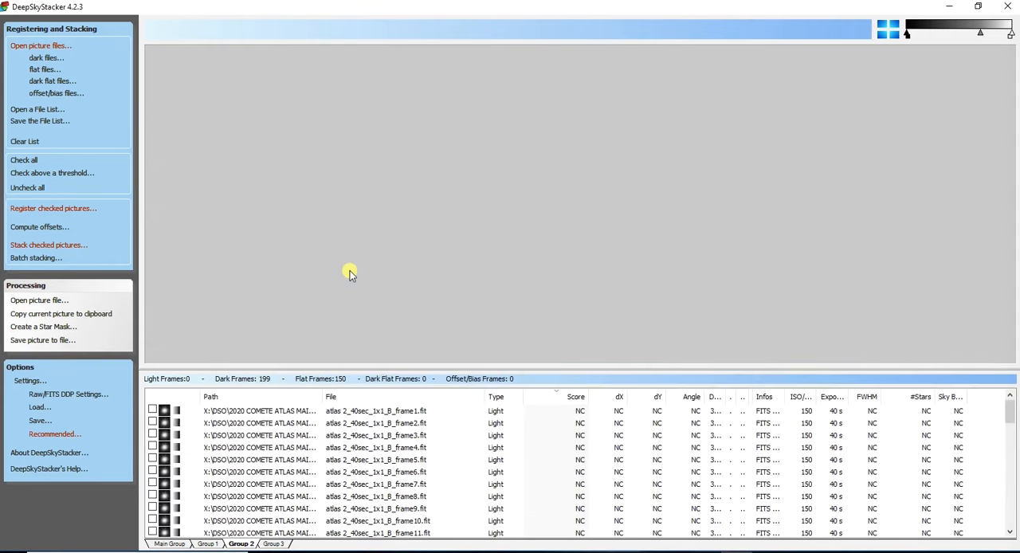
- Add all dark frames from the "Darks Blue 40 sec 150gain" folder to Group 2
left_click(46, 59)
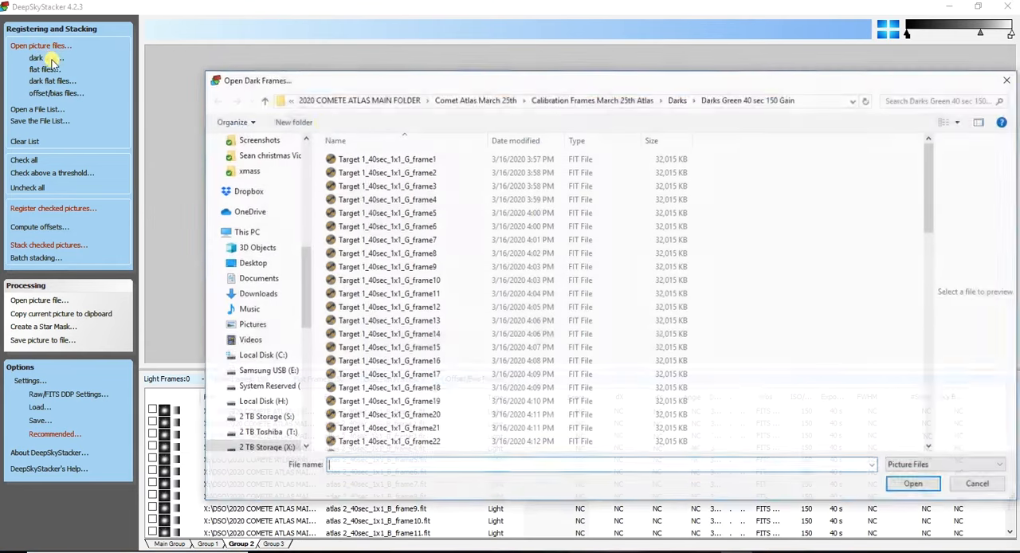
left_click(265, 99)
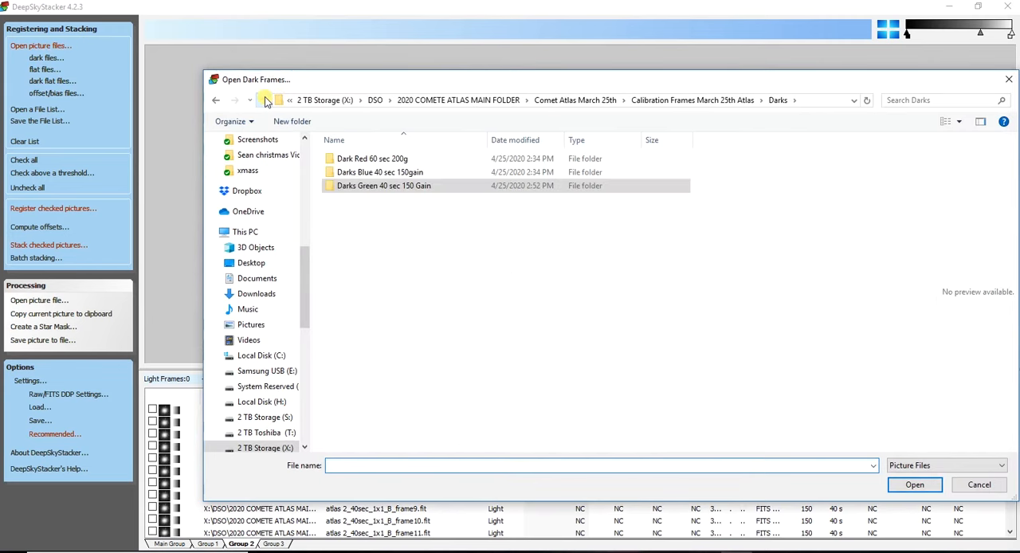
double_click(376, 175)
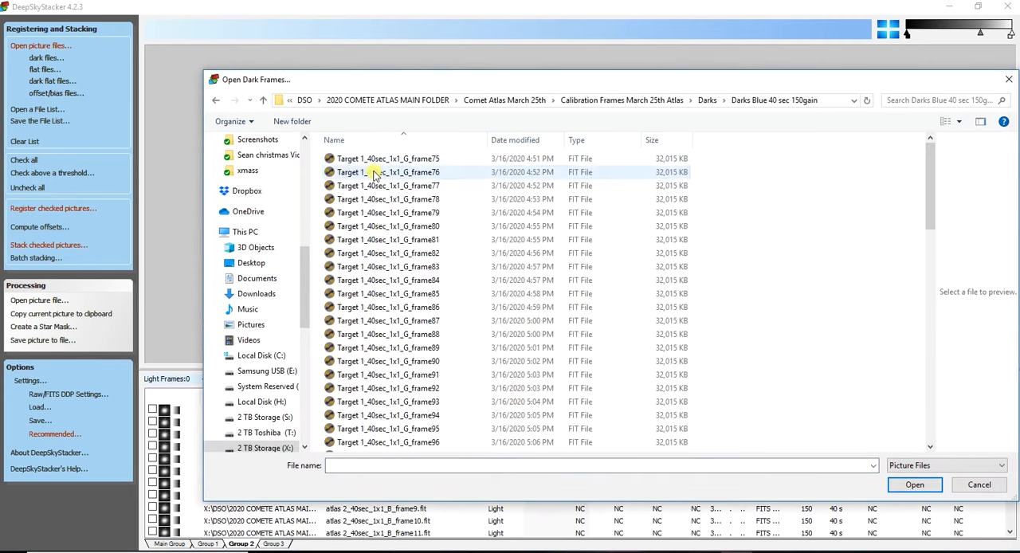
key("ctrl+a")
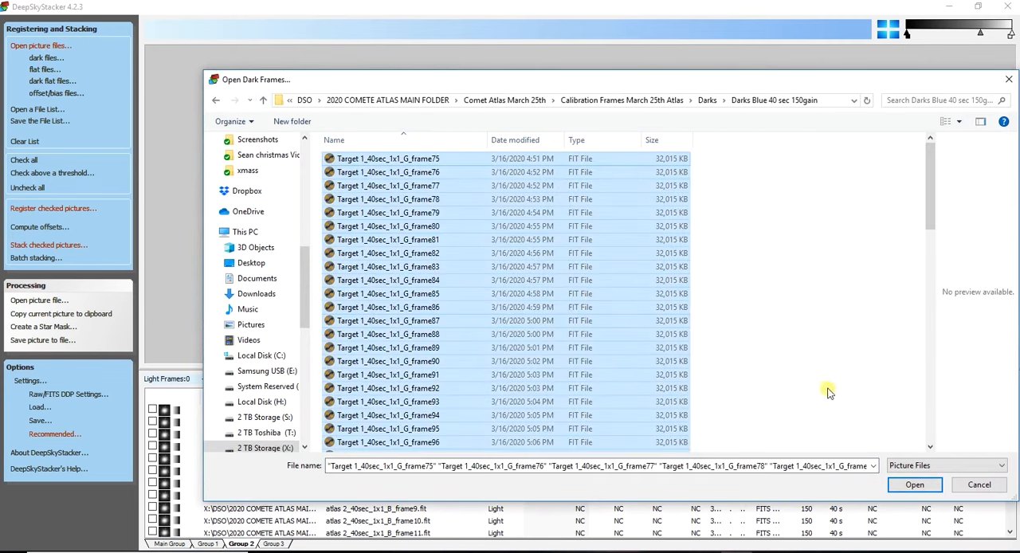
left_click(900, 484)
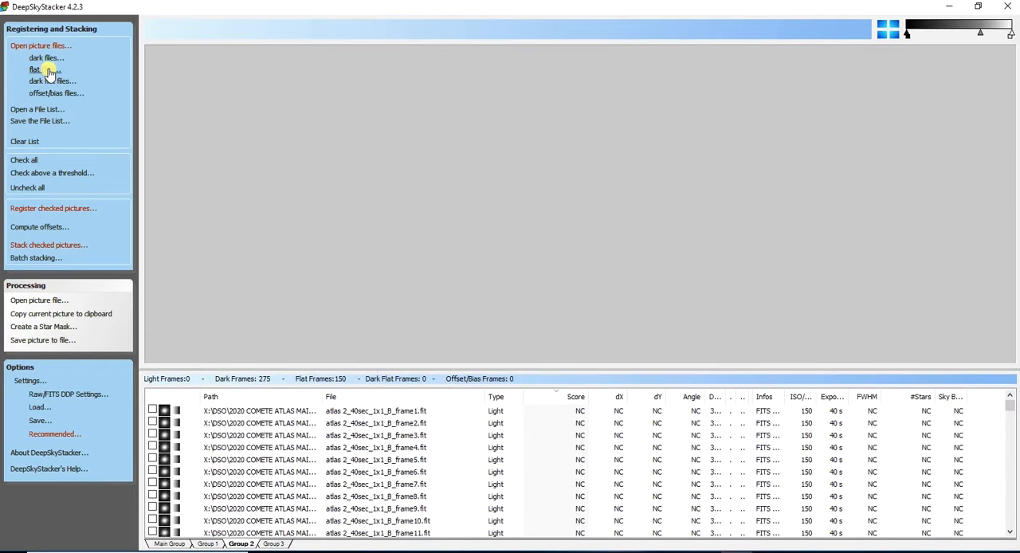
- Add all flat frames from the "flat blue 150g" folder's 04_57_04 subfolder to Group 2
left_click(42, 69)
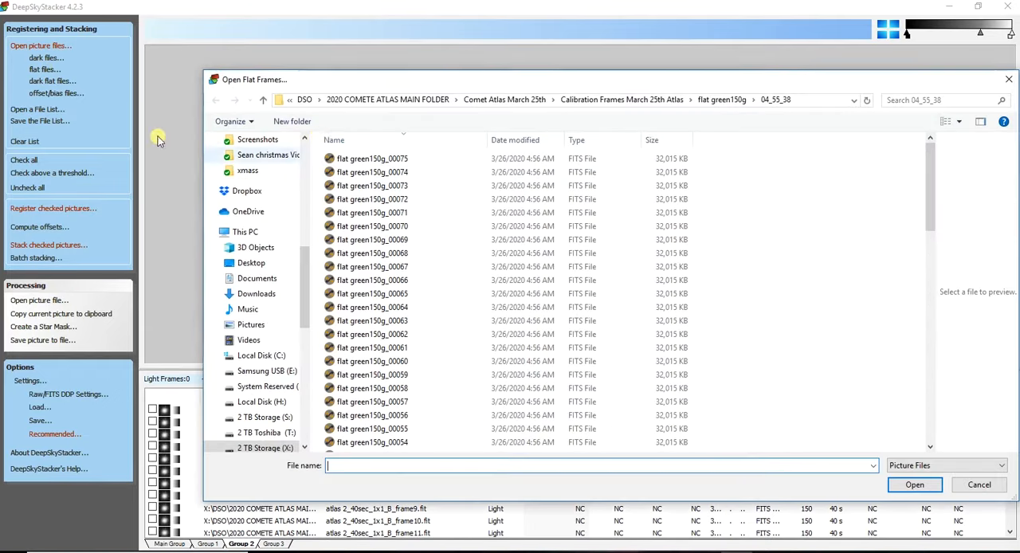
left_click(265, 101)
left_click(266, 101)
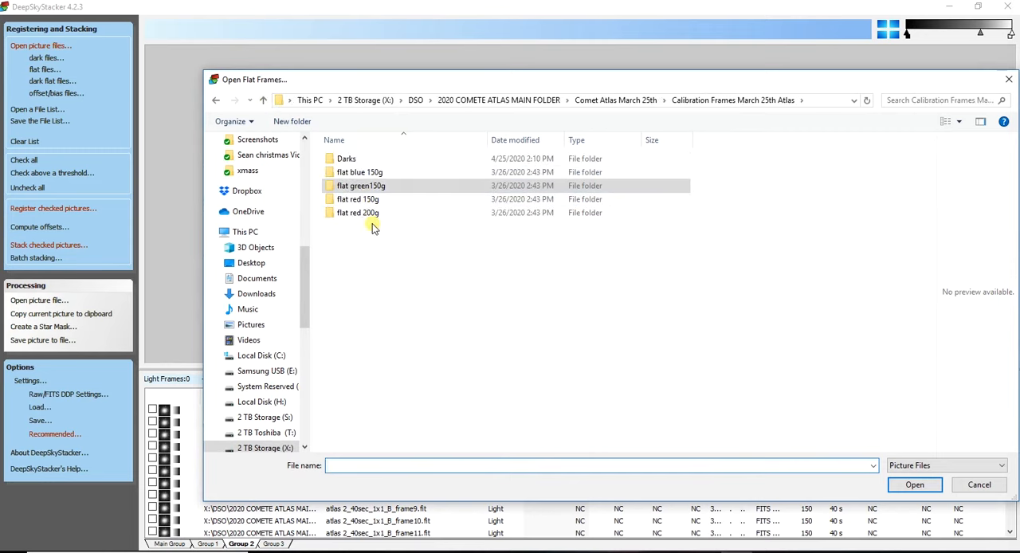
double_click(359, 171)
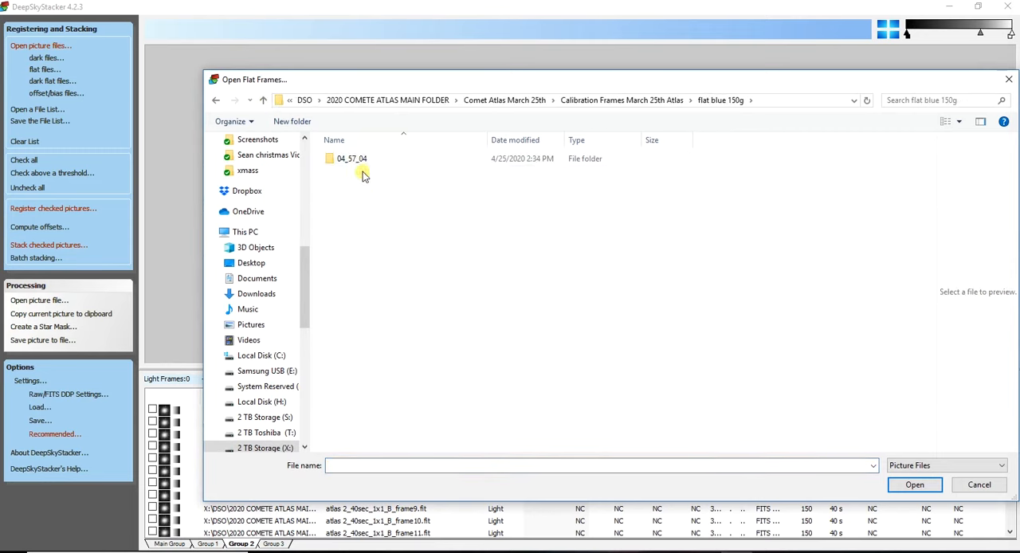
double_click(354, 161)
left_click(356, 161)
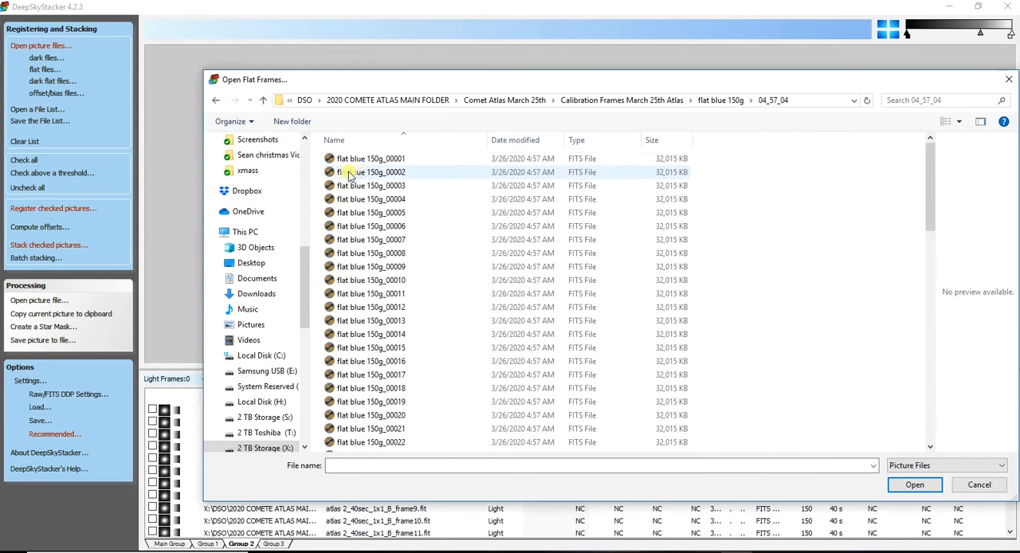
key("ctrl+a")
left_click(913, 486)
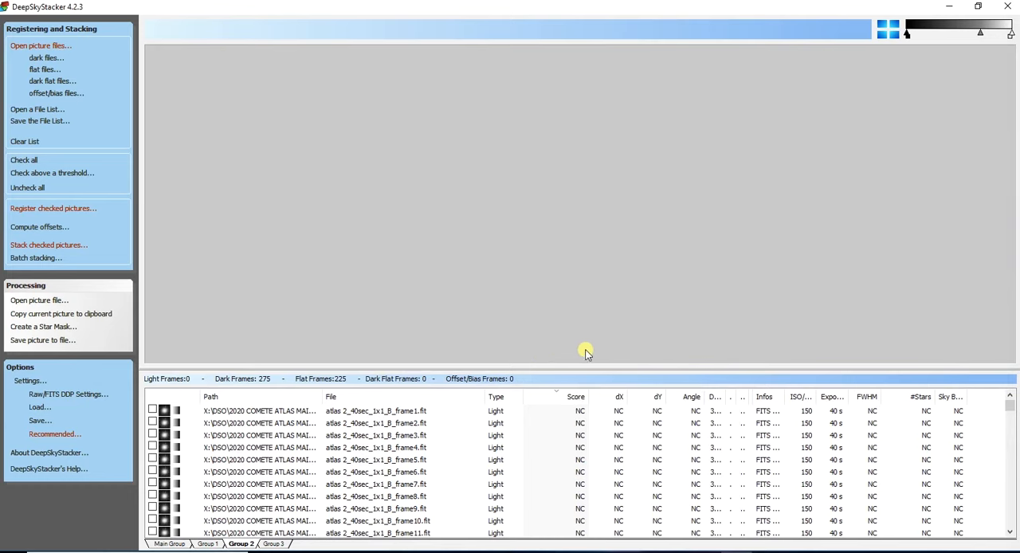
- Look through the group lists, return to the Main Group and check all loaded frames
left_click(167, 544)
left_click(204, 545)
left_click(236, 545)
left_click(256, 545)
left_click(183, 545)
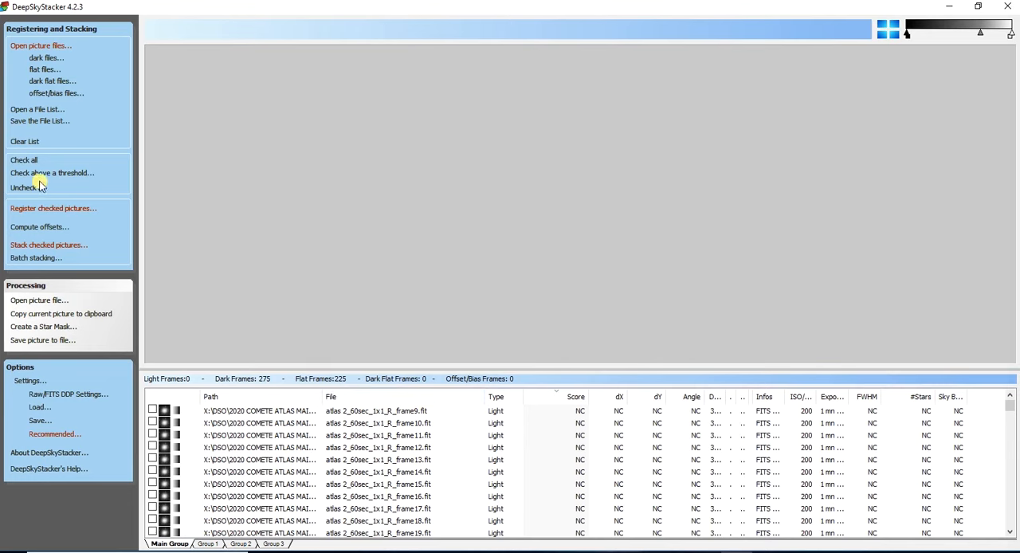
left_click(24, 159)
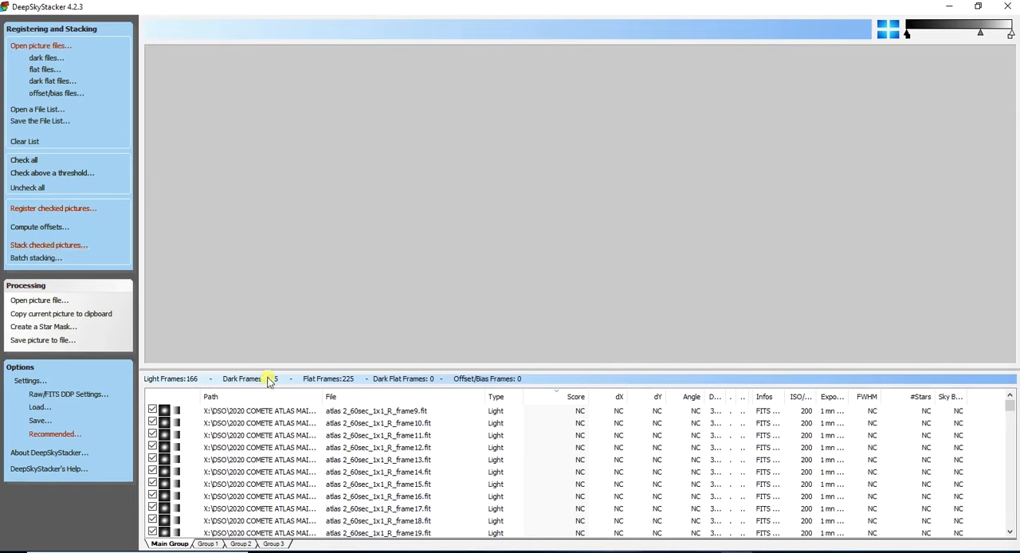
- Enter Edit Comet Mode on atlas 2_60sec_1x1_R_frame9.fit and choose to register all the light frames
left_click(249, 411)
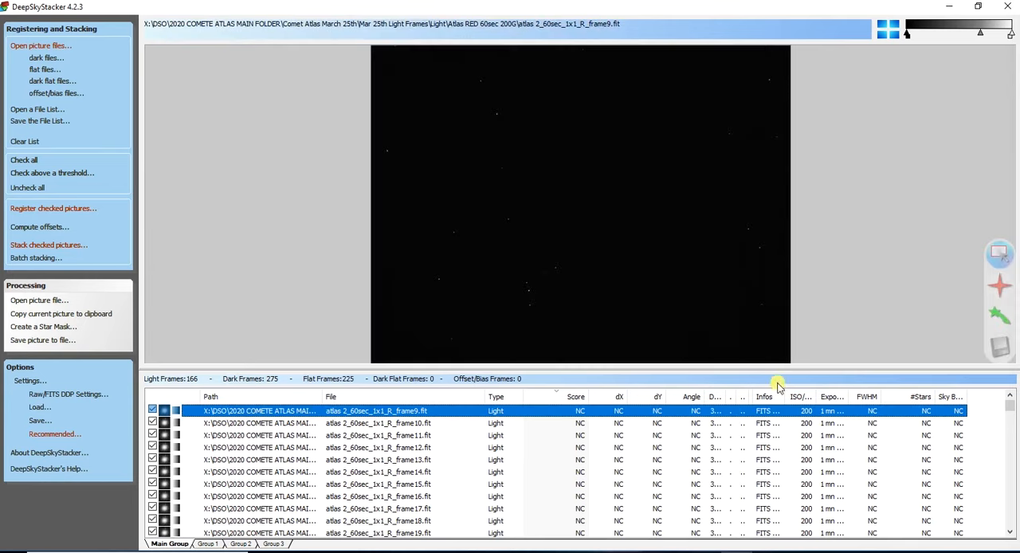
left_click(995, 320)
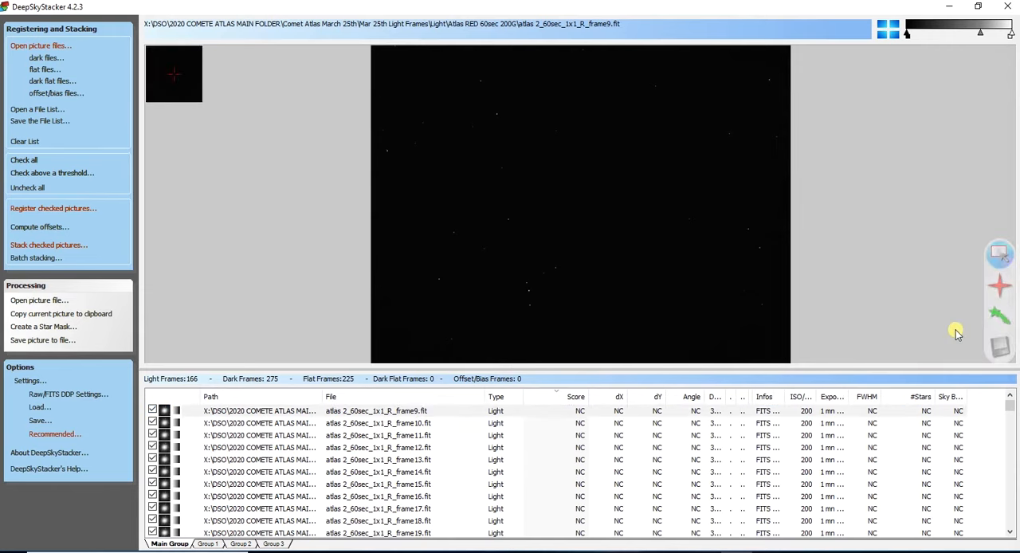
left_click(1002, 322)
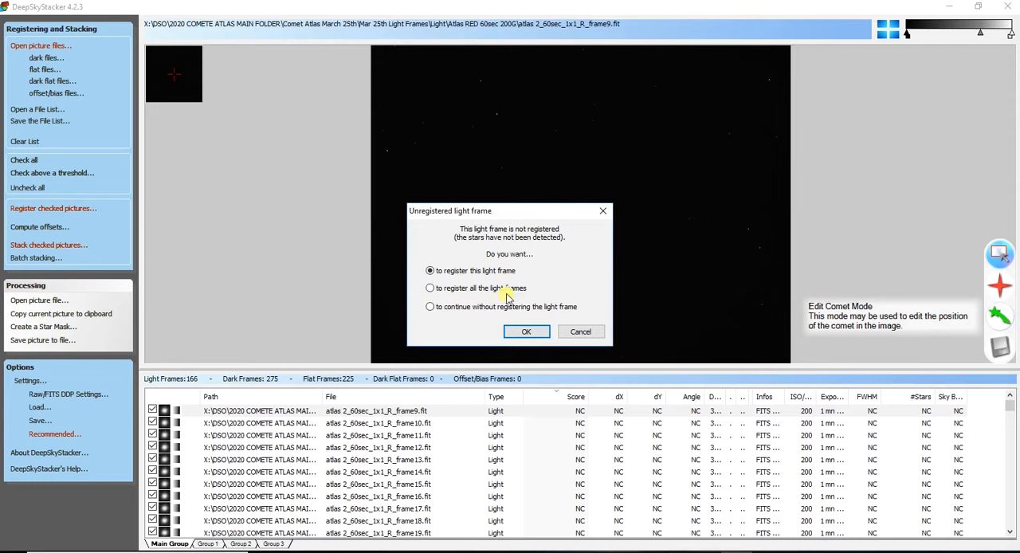
left_click(435, 291)
left_click(519, 333)
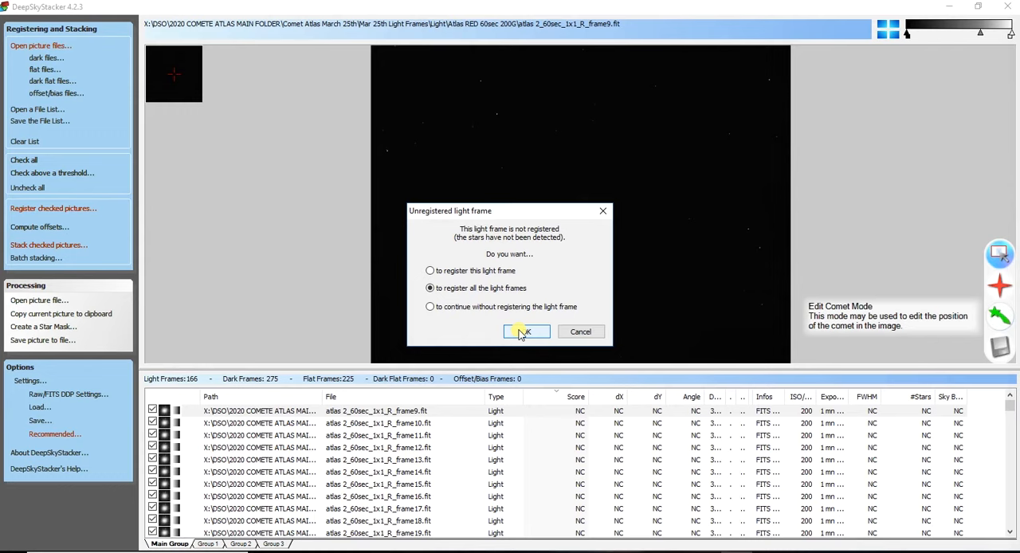
left_click(520, 333)
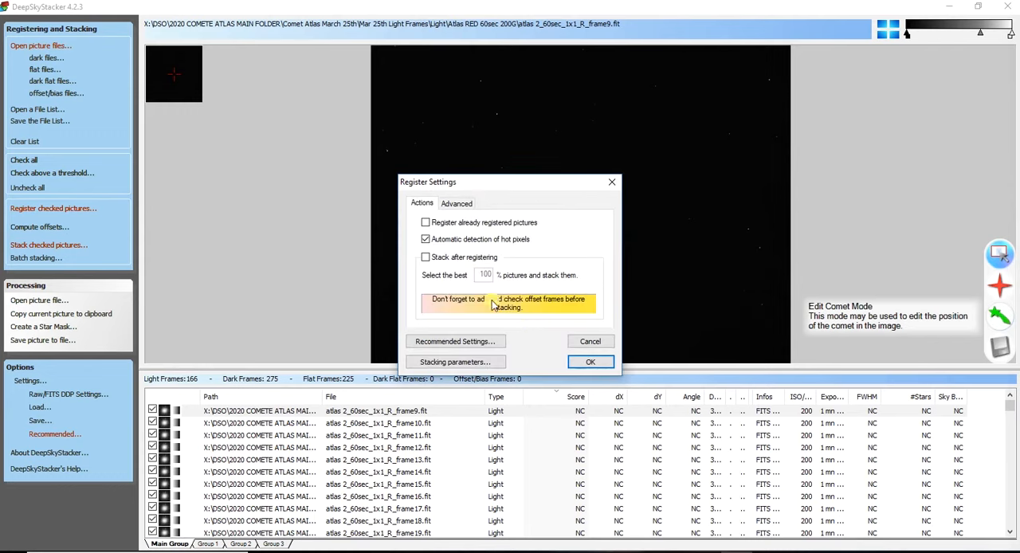
- Enable registering already registered pictures, accept the recommended settings unchanged, and start the registration
left_click(424, 223)
left_click(487, 342)
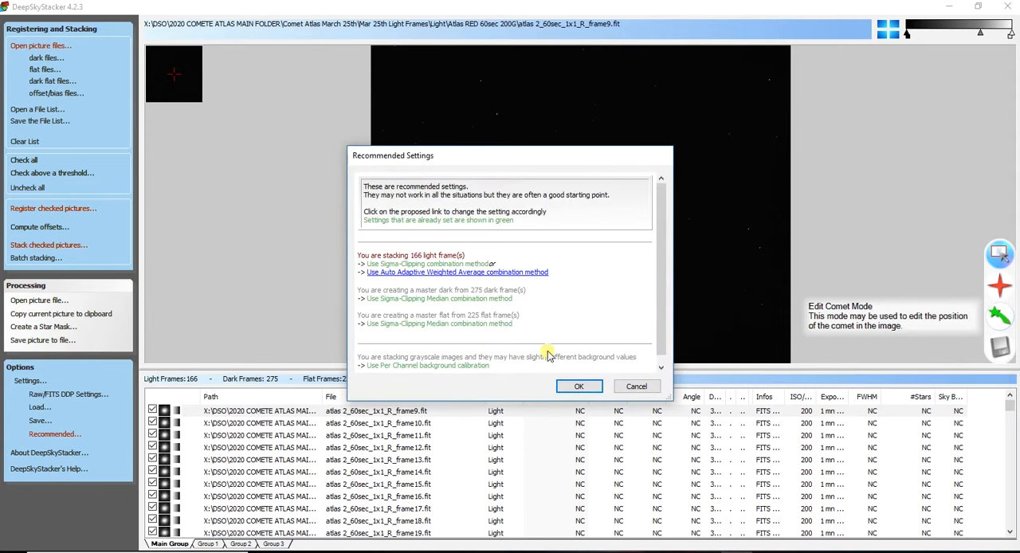
left_click(581, 388)
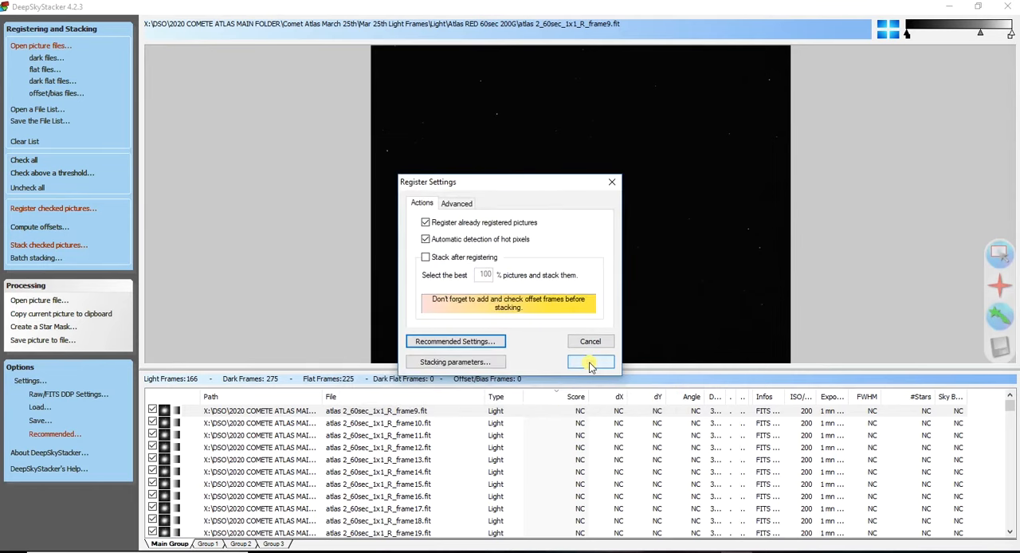
left_click(590, 363)
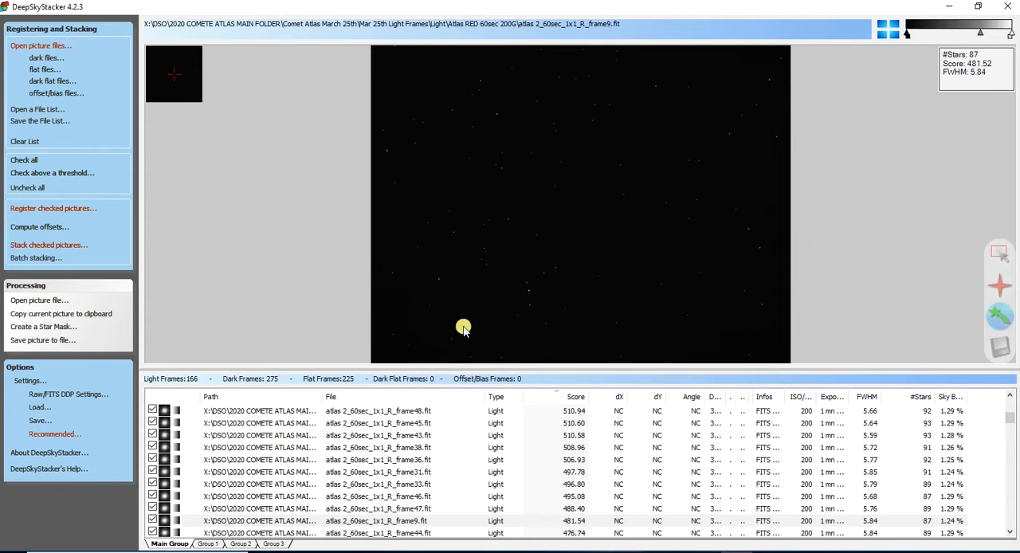
- Review the light frame scores in the Main Group, Group 1 and Group 2
scroll(517, 449, "down", 20)
scroll(526, 450, "up", 2)
scroll(526, 451, "up", 20)
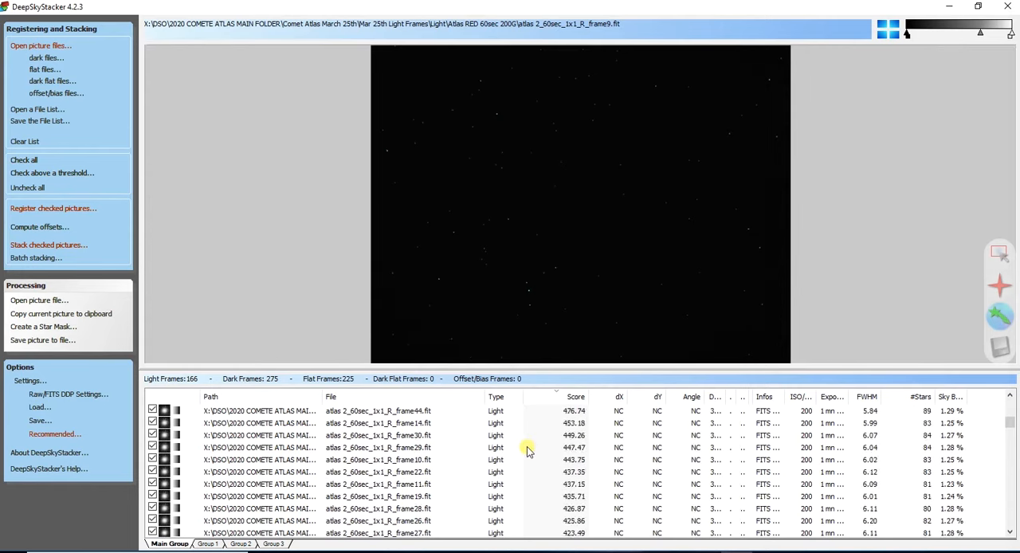
left_click(207, 543)
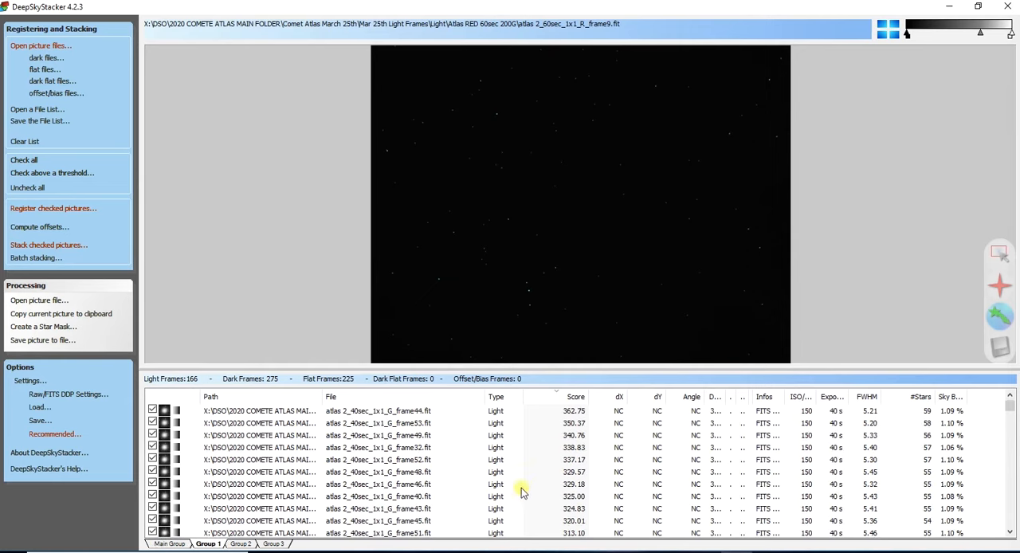
scroll(555, 477, "down", 5)
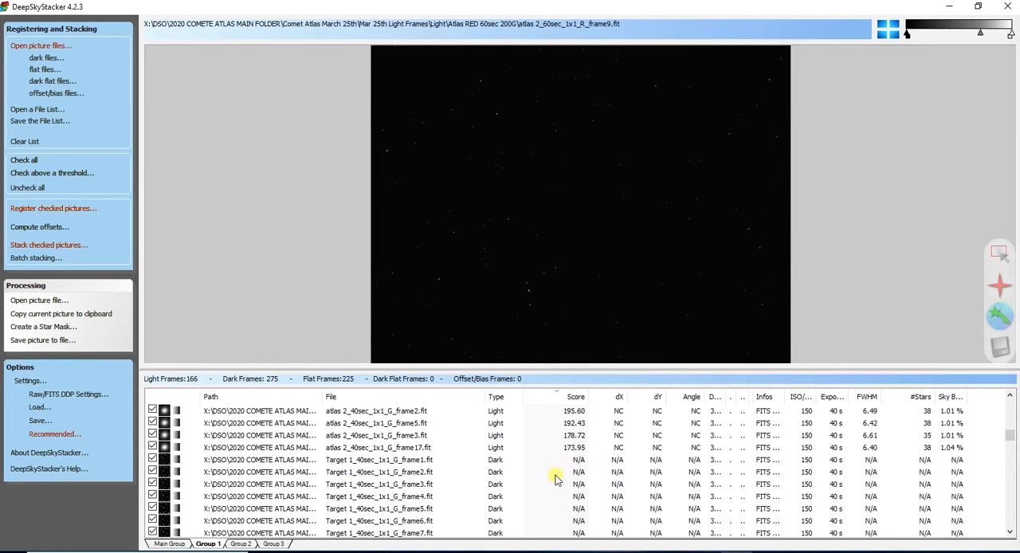
scroll(555, 477, "up", 5)
left_click(241, 543)
scroll(491, 460, "down", 10)
scroll(491, 460, "up", 5)
scroll(491, 460, "up", 5)
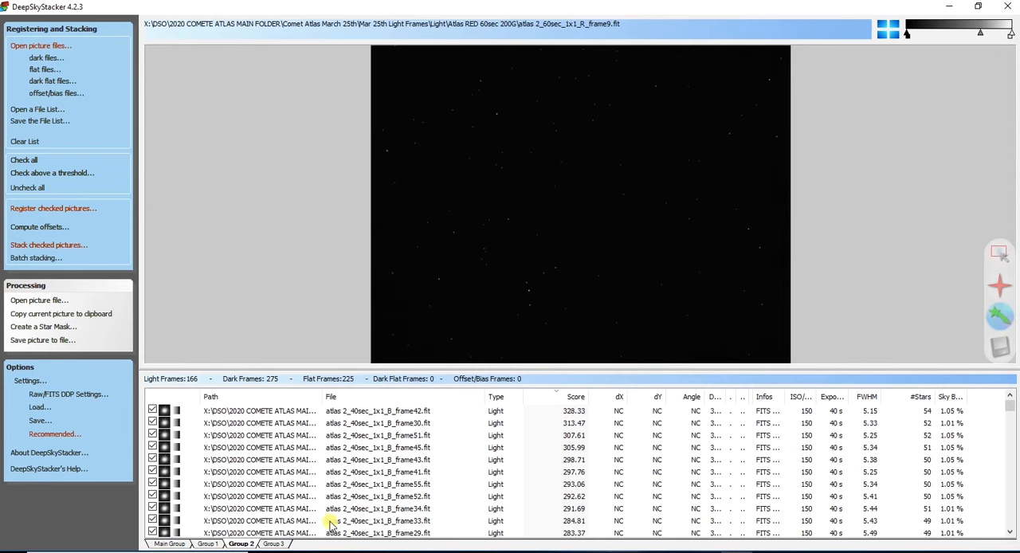
- Set atlas 2_60sec_1x1_R_frame62.fit in the Main Group as the reference frame and brighten its preview midtones to reveal the comet
left_click(180, 544)
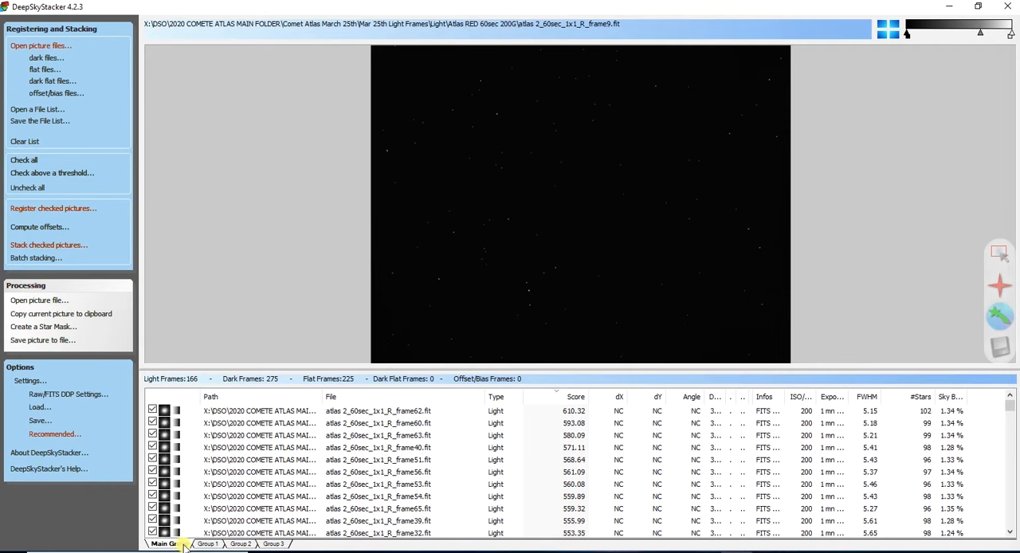
left_click(270, 413)
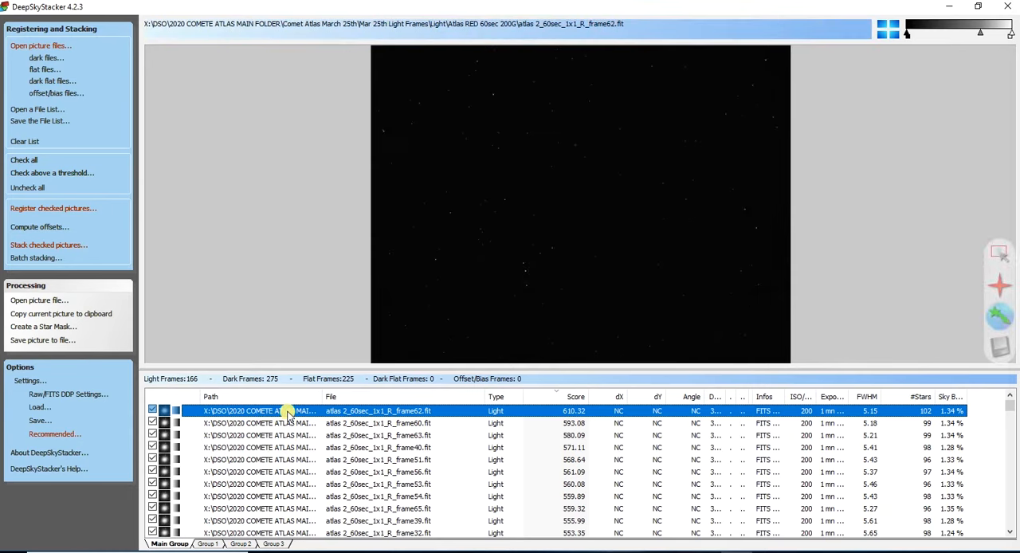
right_click(288, 411)
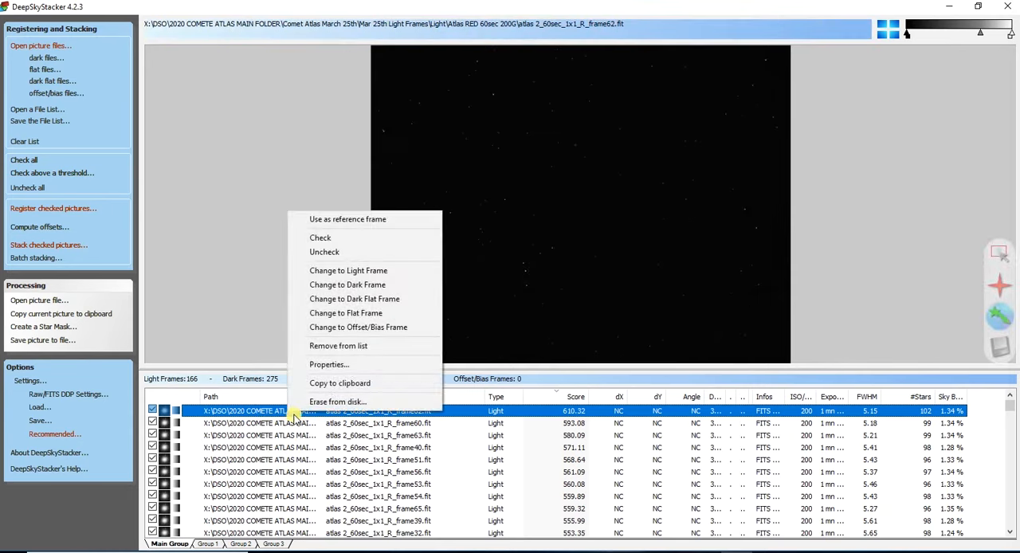
left_click(332, 220)
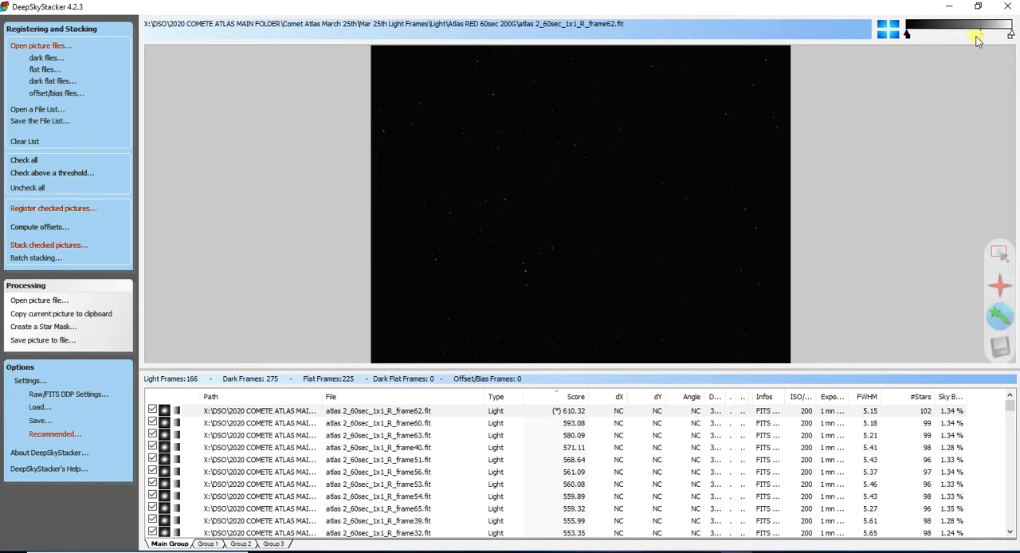
left_click_drag(979, 33, 930, 34)
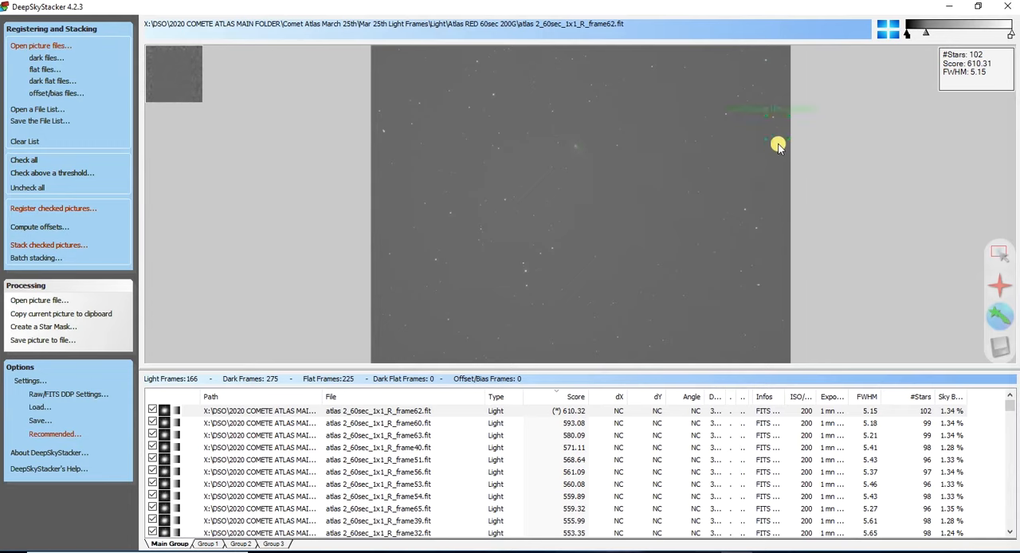
- Lower the preview's white level, mark the comet's core on atlas 2_60sec_1x1_R_frame62.fit and save the change
left_click_drag(1010, 33, 937, 40)
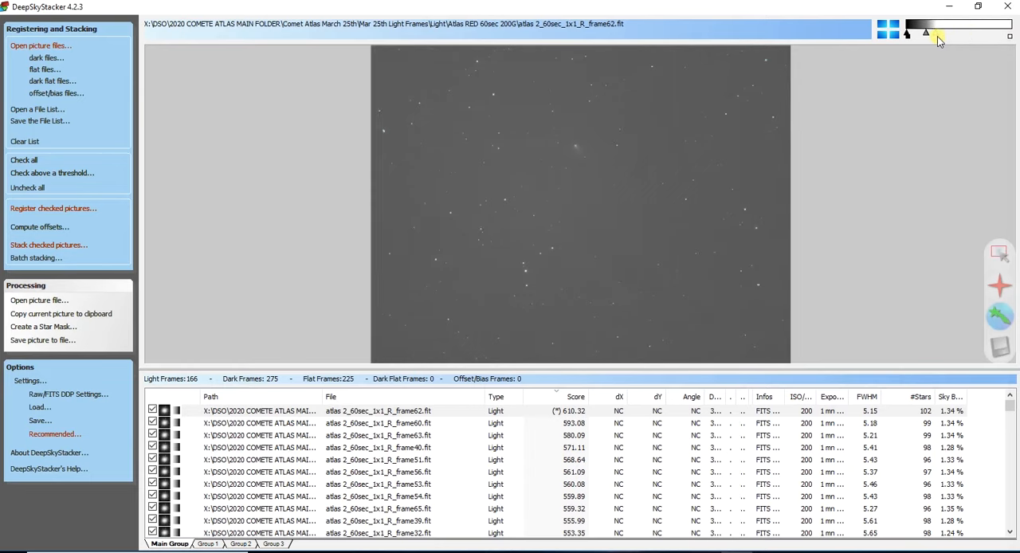
left_click_drag(926, 34, 926, 35)
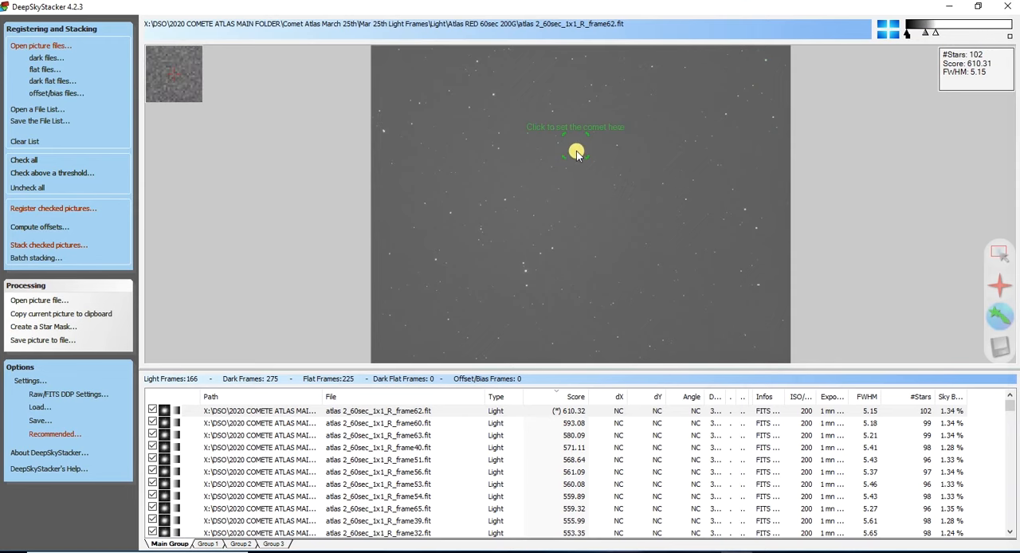
scroll(575, 150, "up", 2)
scroll(576, 152, "down", 2)
scroll(576, 152, "up", 2)
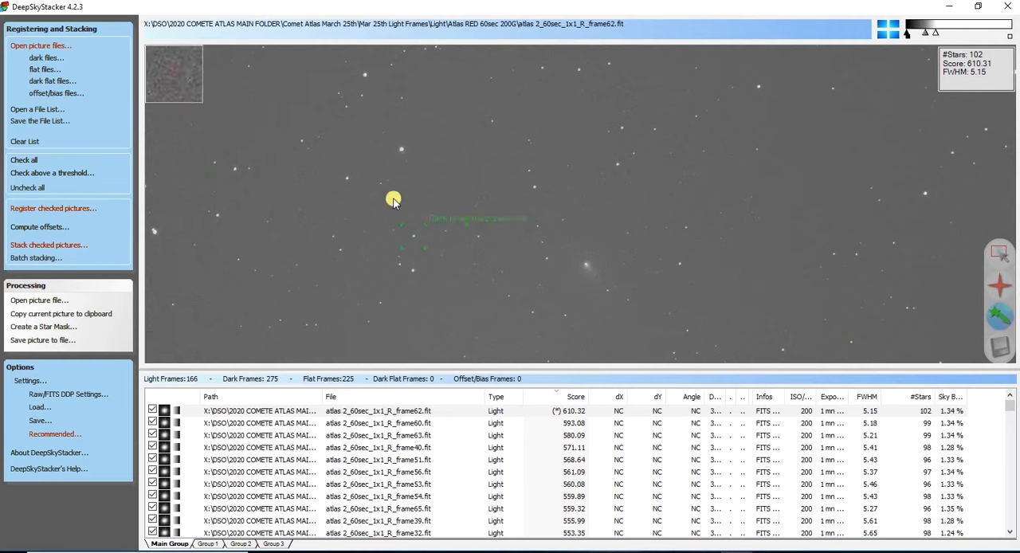
left_click(586, 267)
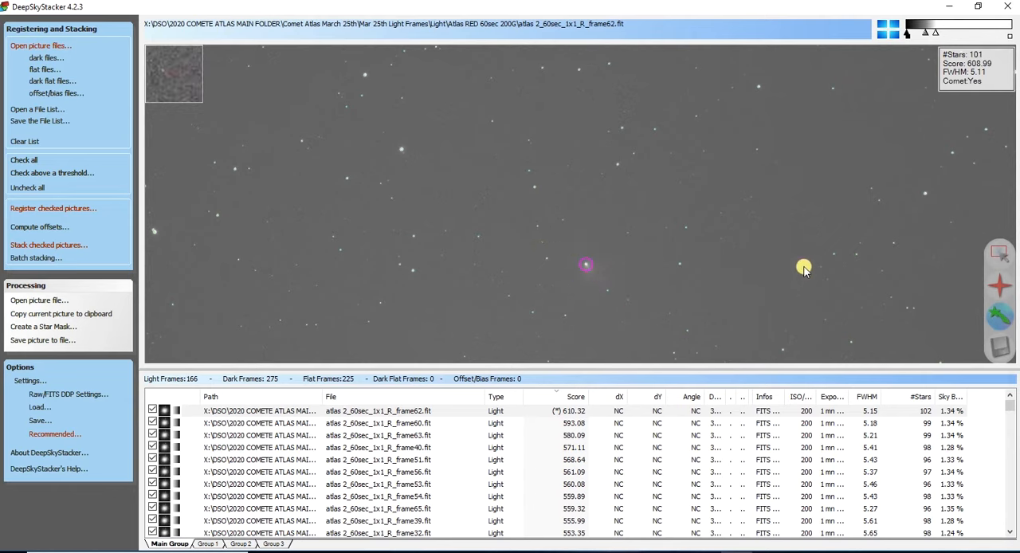
left_click(1001, 353)
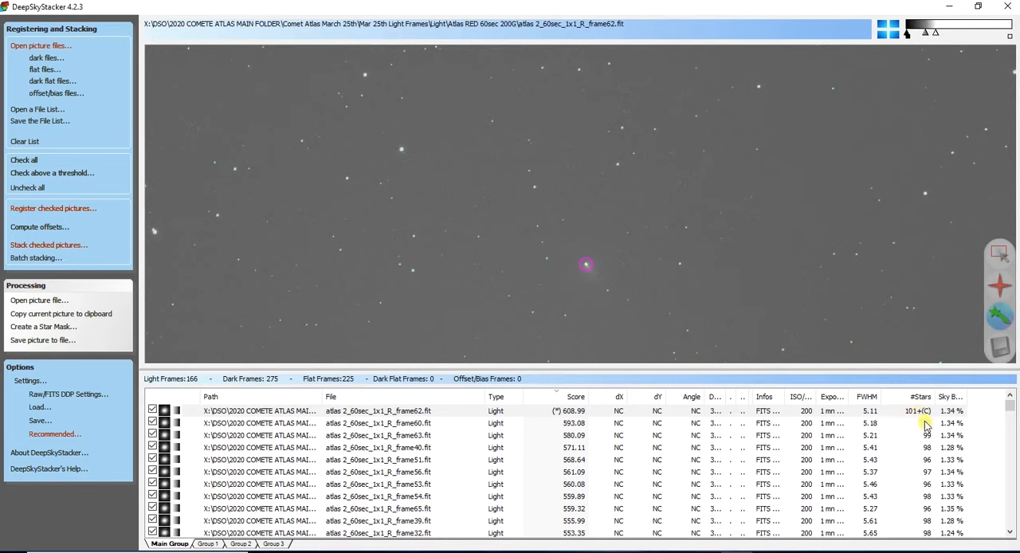
- Mark the comet's core on atlas 2_60sec_1x1_R_frame60.fit in the Main Group and save the change
left_click(293, 427)
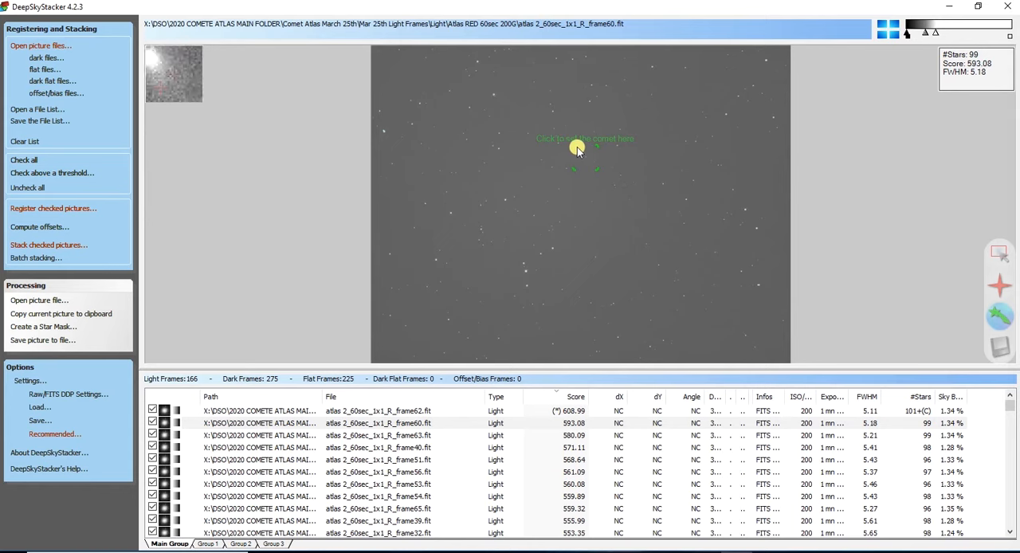
scroll(578, 159, "up", 2)
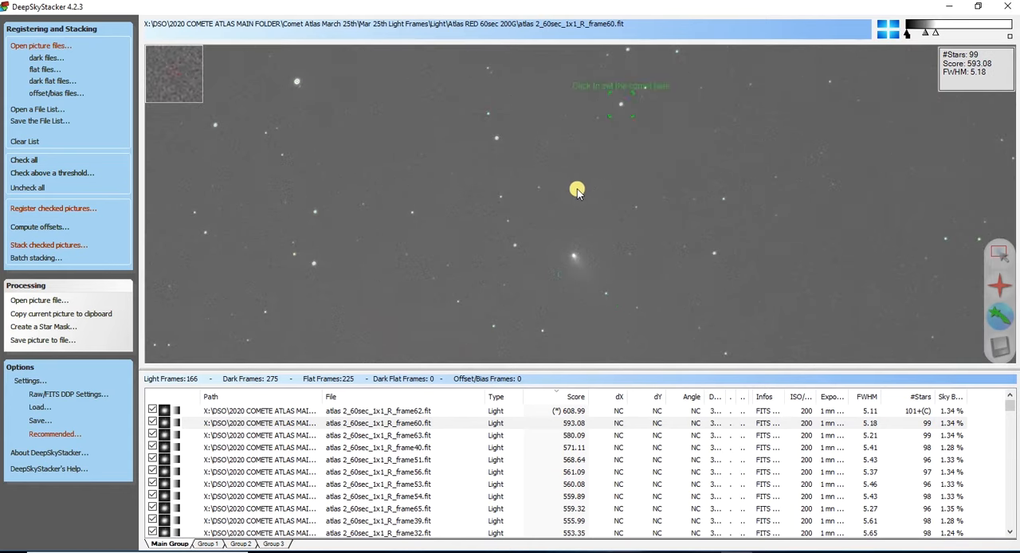
scroll(575, 264, "up", 2)
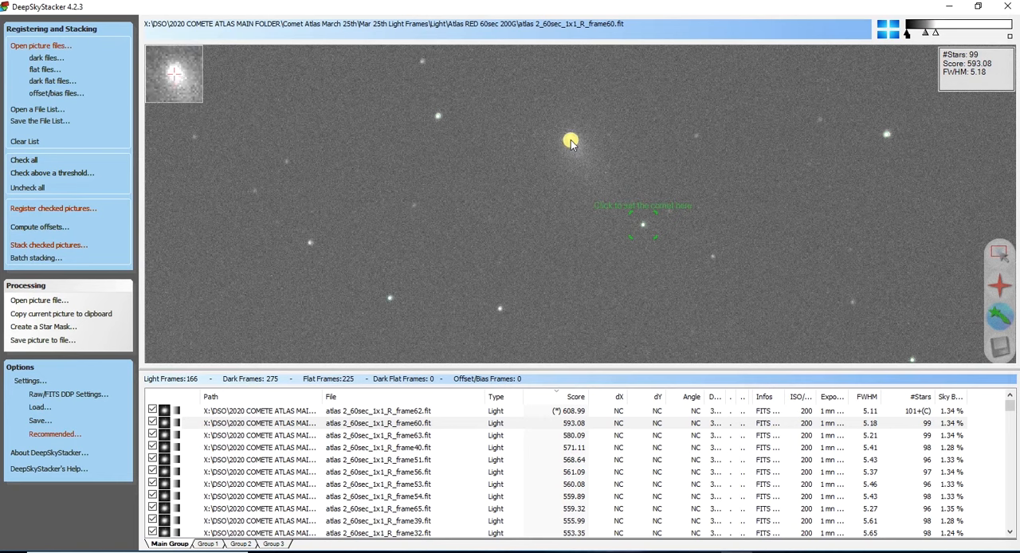
left_click(570, 141)
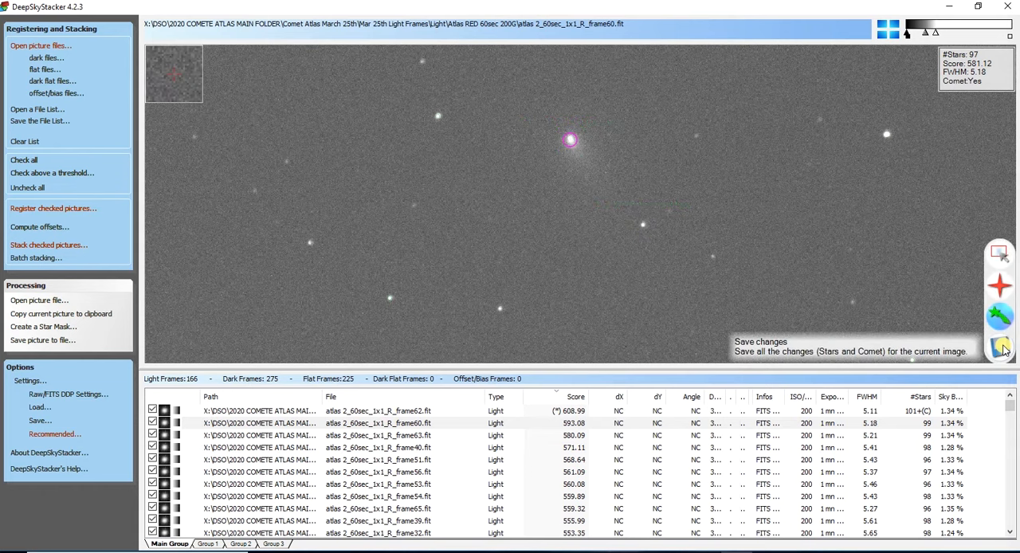
left_click(1001, 348)
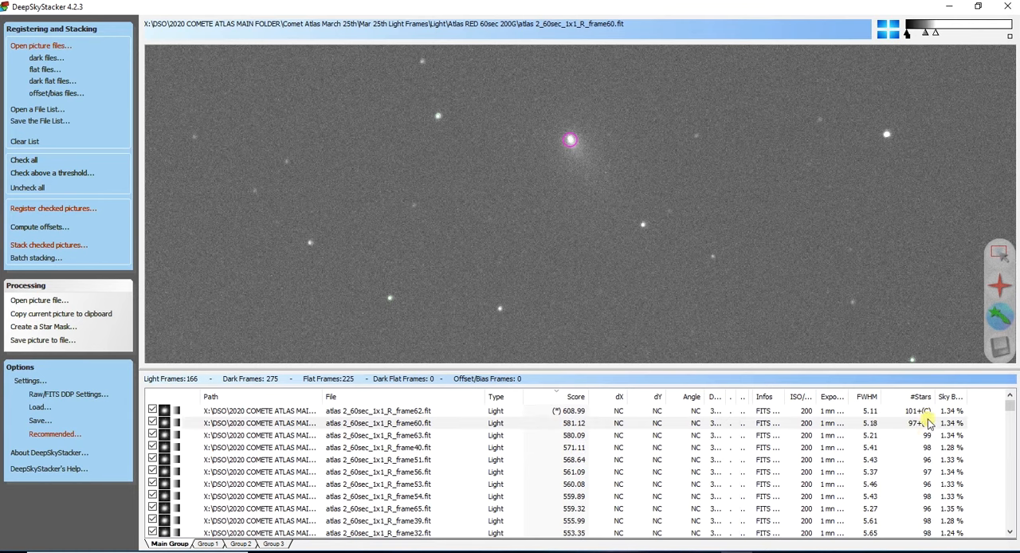
- Mark the comet's core on atlas 2_60sec_1x1_R_frame63.fit in the Main Group and save the change
scroll(913, 482, "down", 5)
scroll(913, 488, "down", 20)
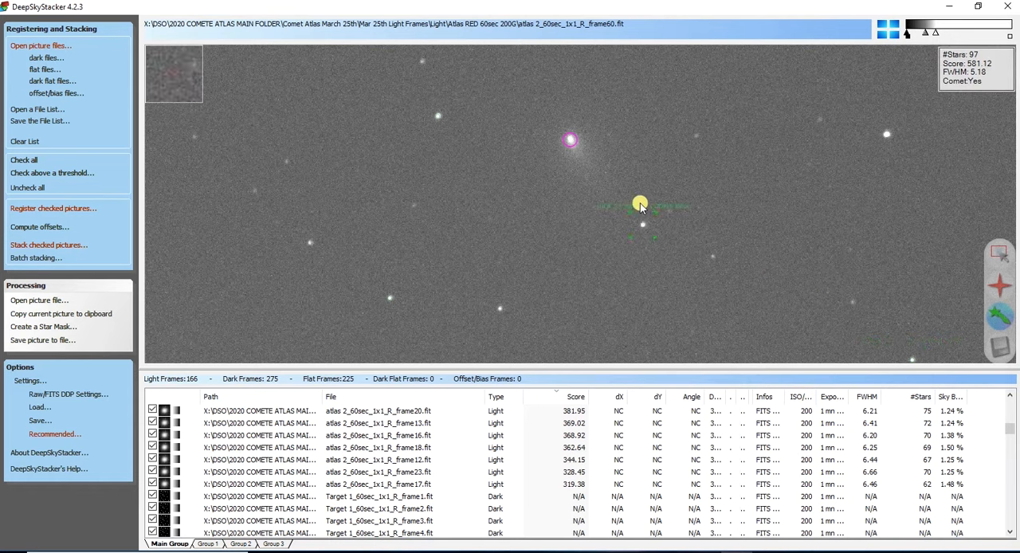
scroll(871, 427, "up", 10)
left_click(871, 436)
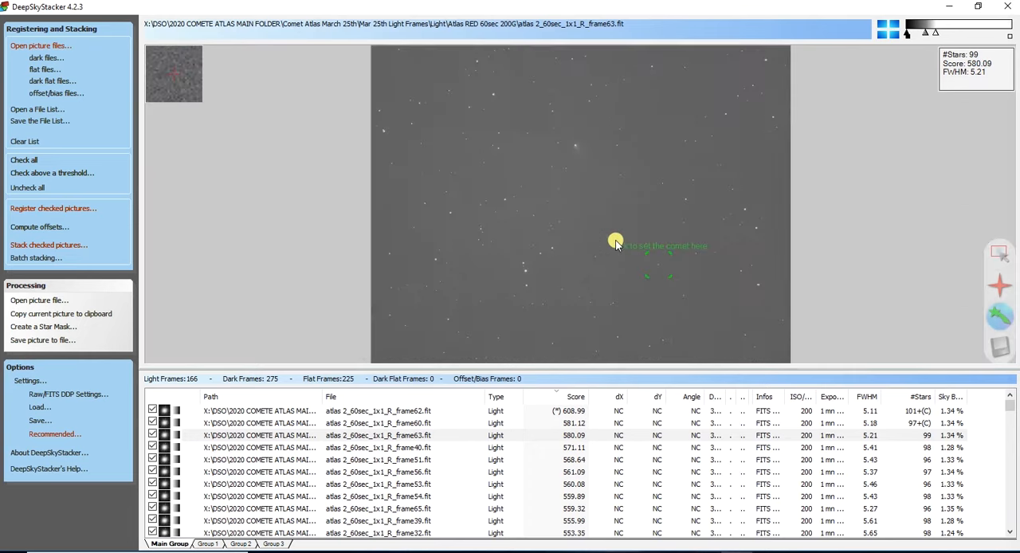
scroll(569, 155, "up", 2)
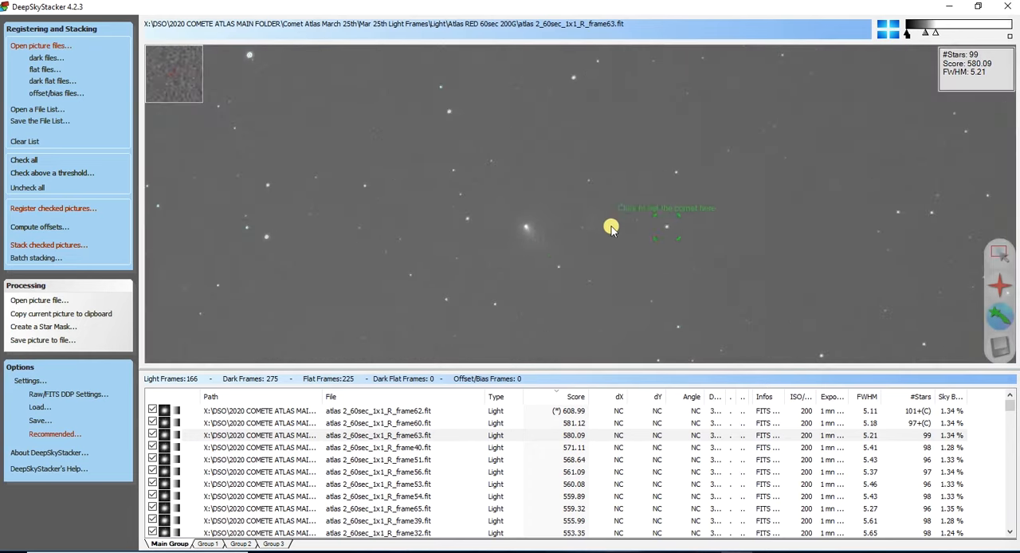
left_click(525, 228)
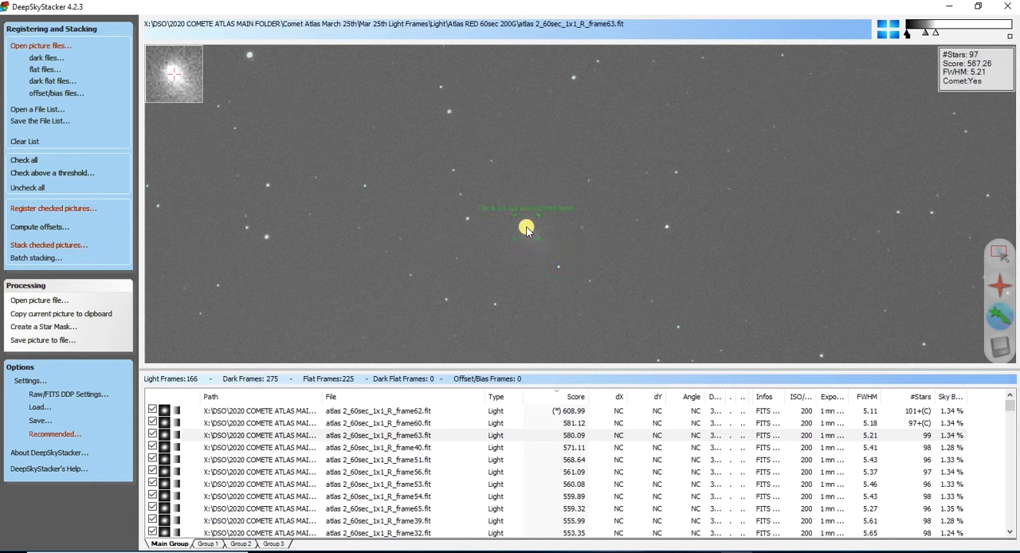
left_click(997, 349)
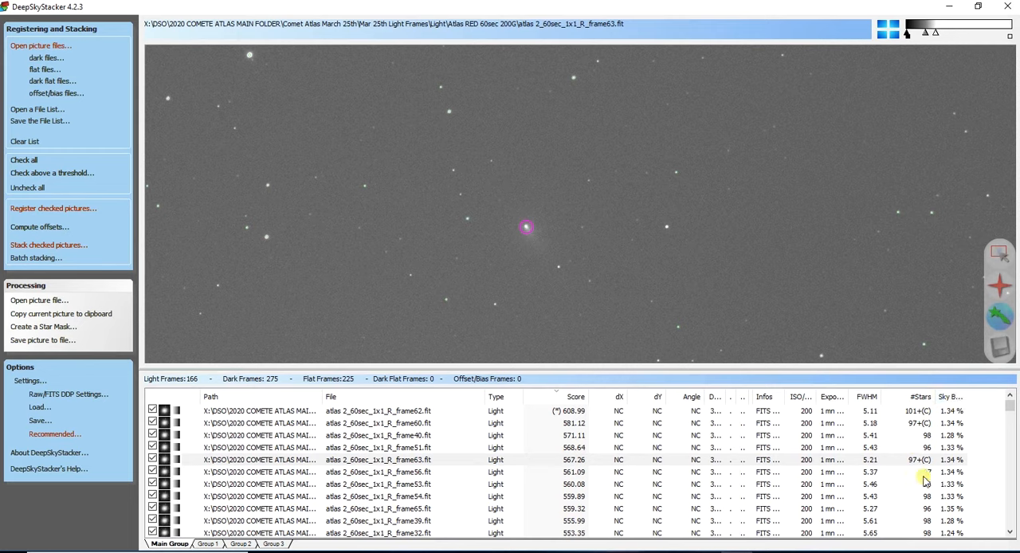
- Mark the comet's core on atlas 2_40sec_1x1_G_frame48.fit in Group 1 and save the change
scroll(923, 478, "down", 4)
scroll(922, 480, "up", 4)
left_click(216, 544)
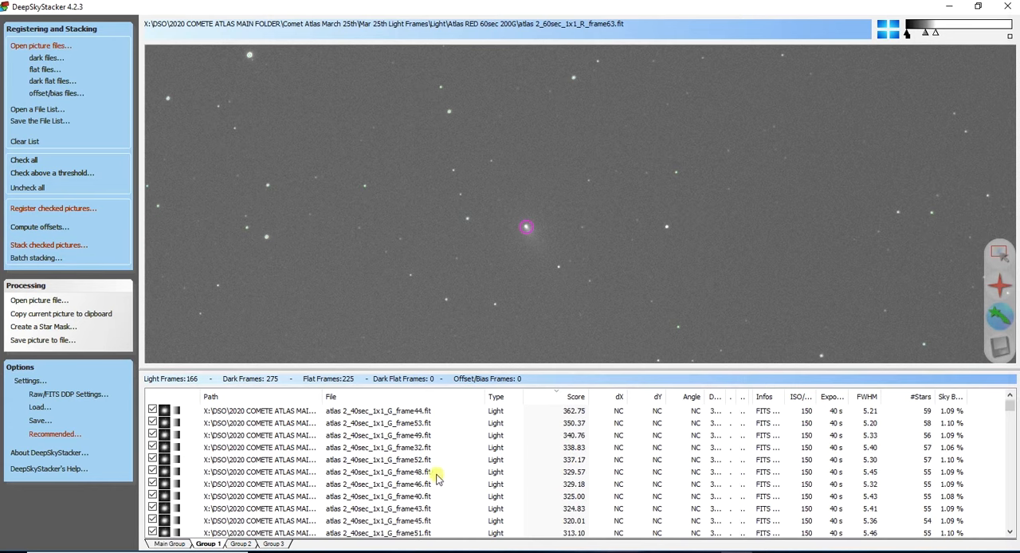
left_click(259, 471)
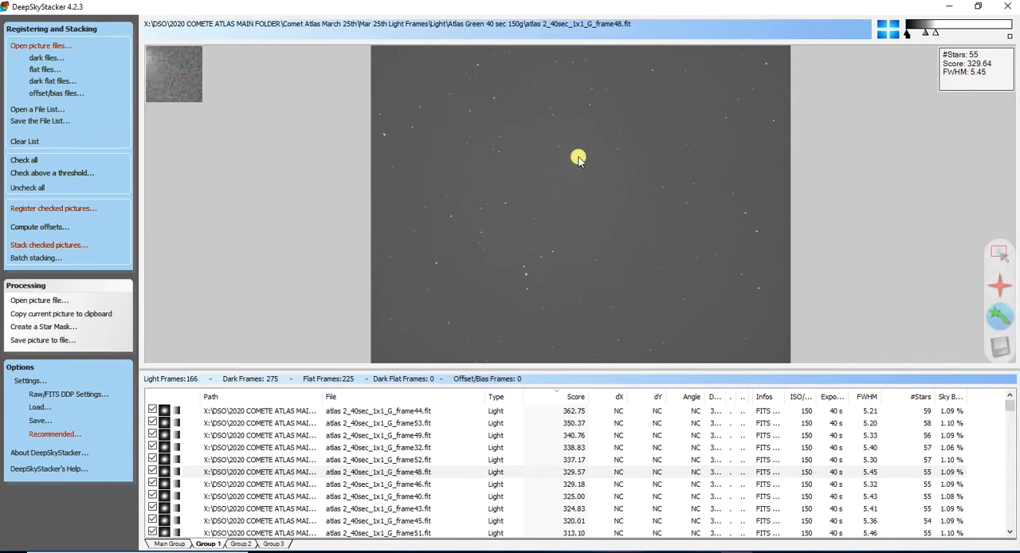
scroll(579, 158, "up", 2)
scroll(576, 204, "up", 3)
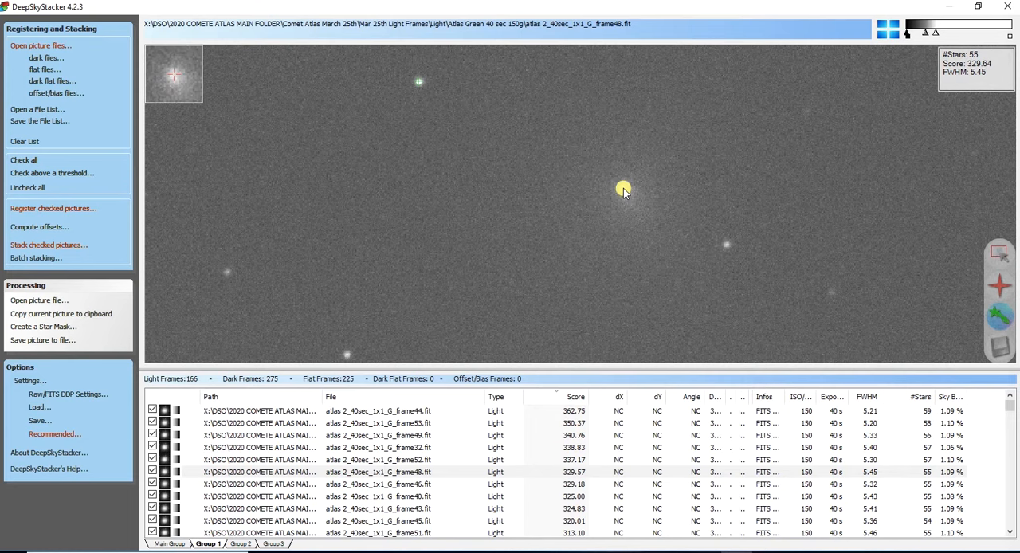
left_click(623, 189)
left_click(999, 347)
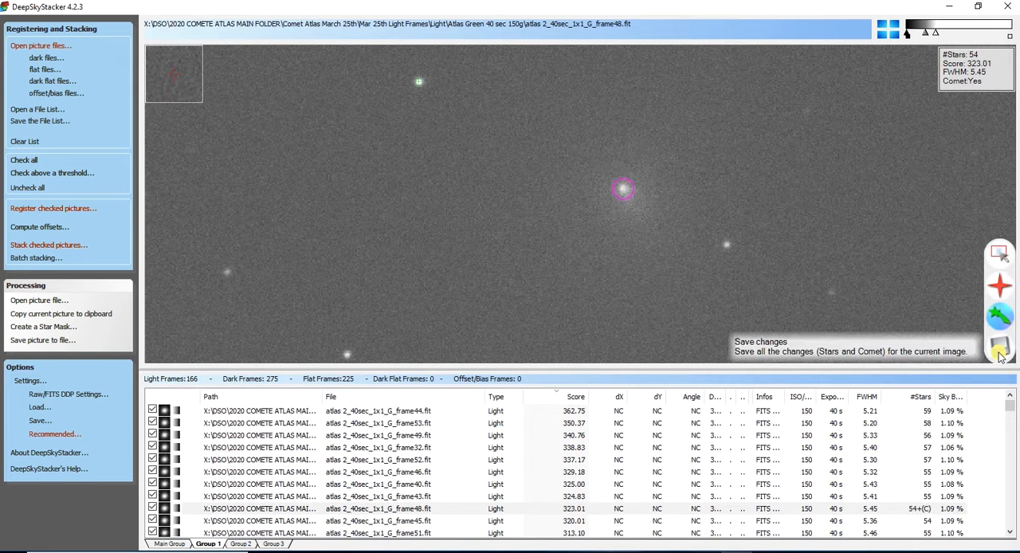
- Mark the comet on atlas 2_40sec_1x1_G_frame44.fit in Group 1, correcting the marker onto its core, and save the change
left_click(921, 411)
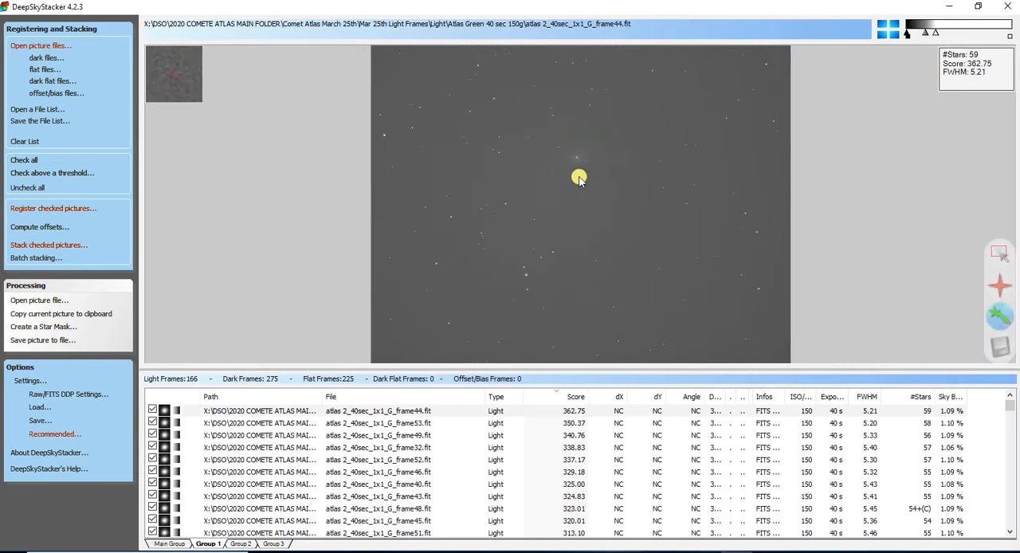
scroll(573, 153, "up", 2)
scroll(613, 286, "up", 2)
scroll(572, 162, "down", 2)
scroll(572, 161, "up", 3)
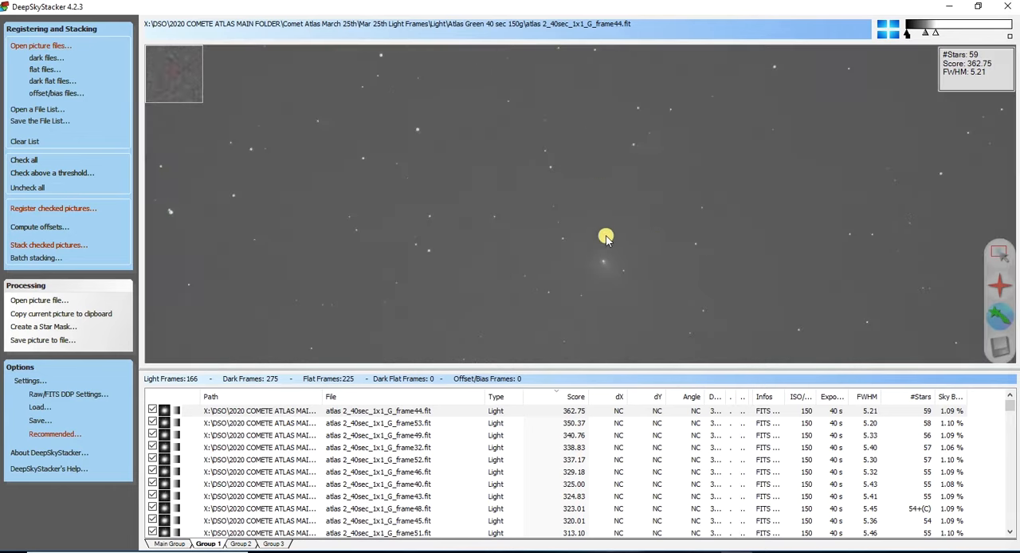
left_click(555, 193)
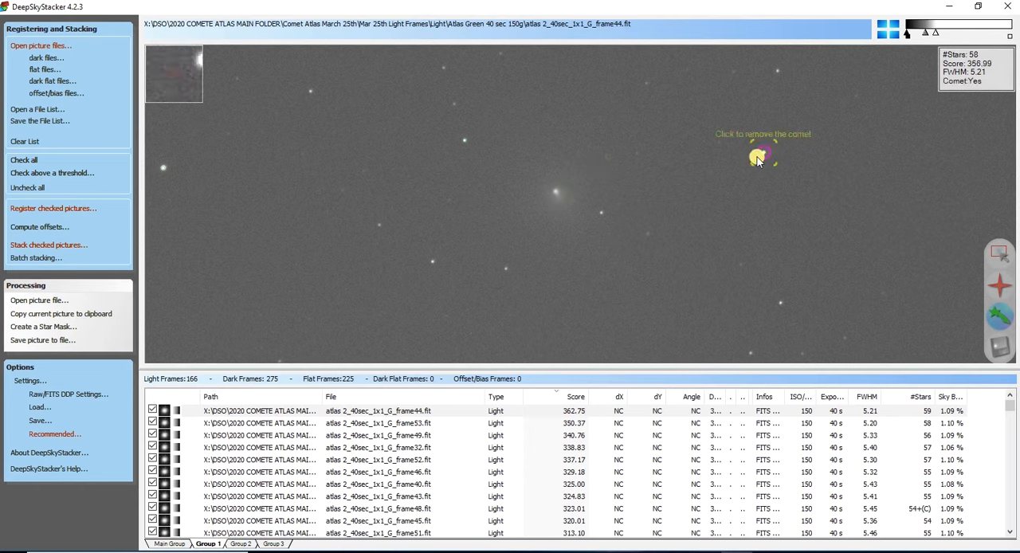
left_click(556, 193)
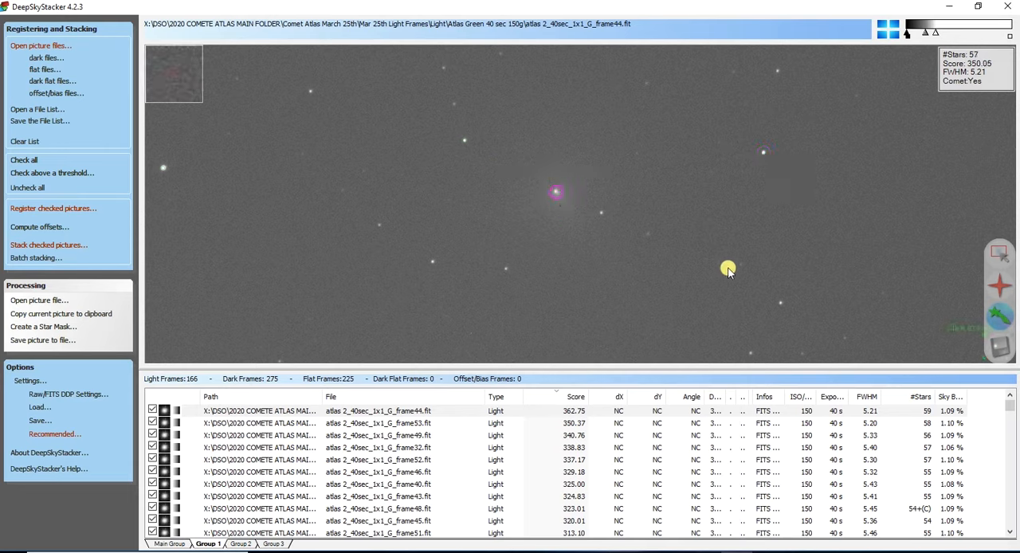
left_click(1002, 349)
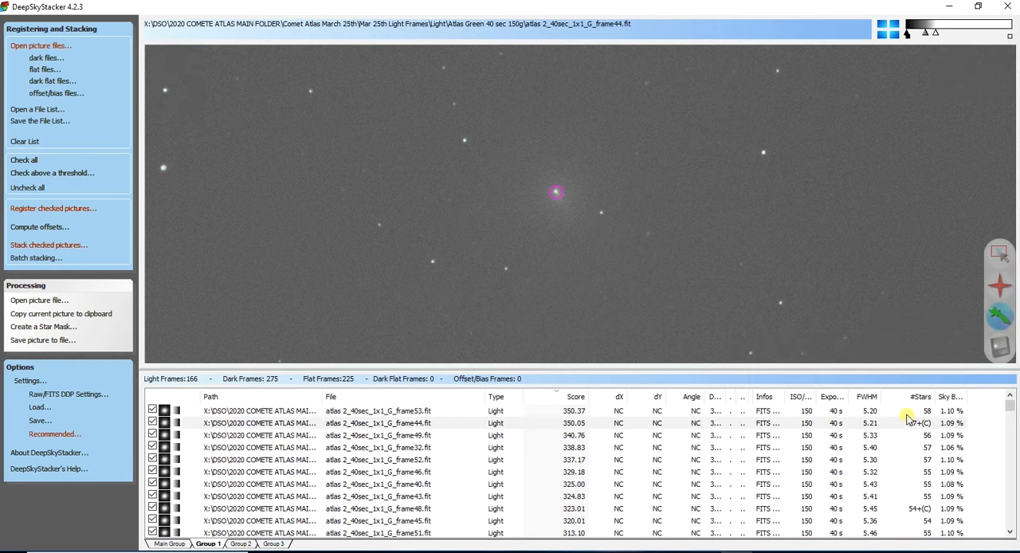
- Check the light frames in the Main Group, Group 1 and Group 2 for the (C) comet mark beside their star counts
scroll(904, 442, "down", 10)
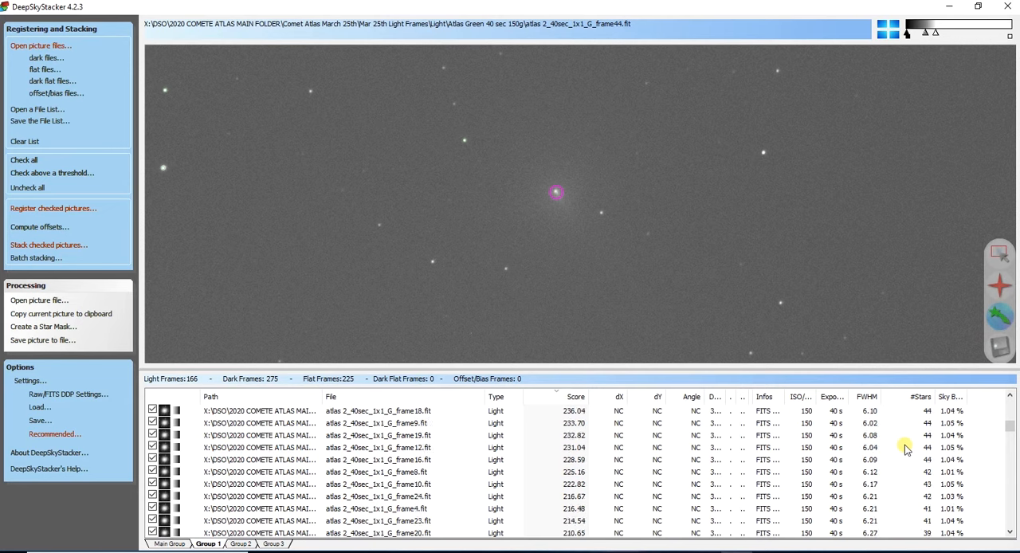
scroll(892, 430, "up", 10)
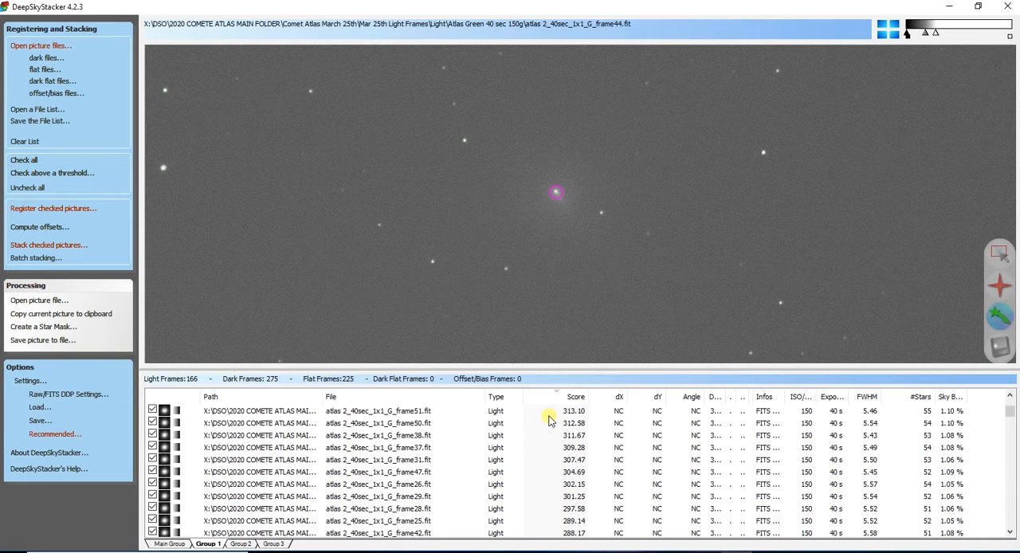
left_click(700, 297)
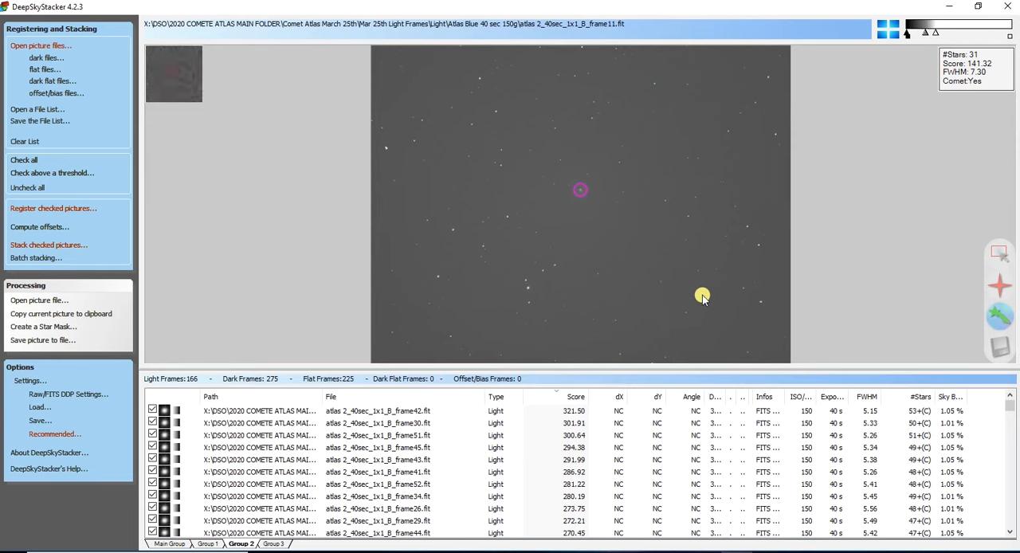
left_click(177, 546)
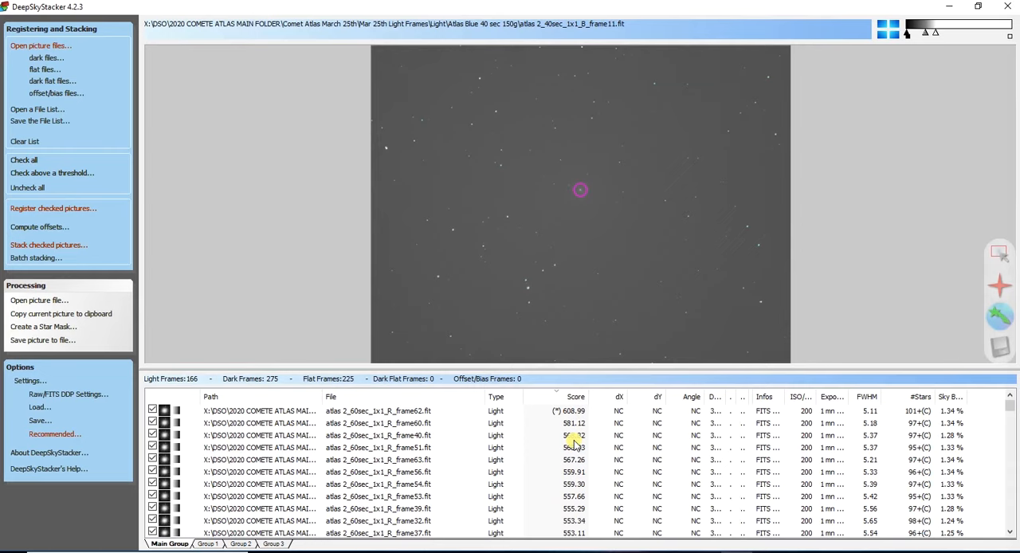
scroll(558, 442, "down", 20)
left_click(208, 544)
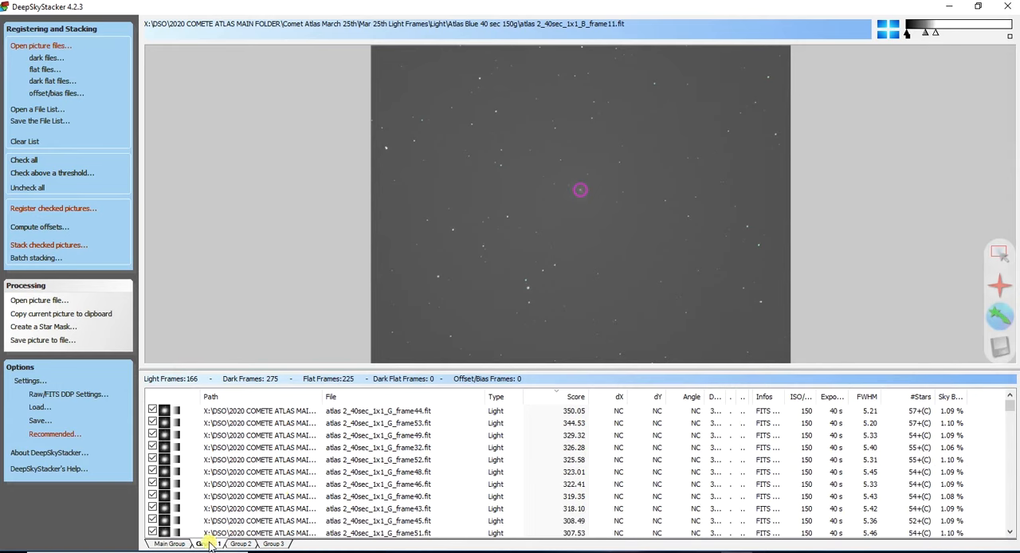
scroll(914, 438, "down", 10)
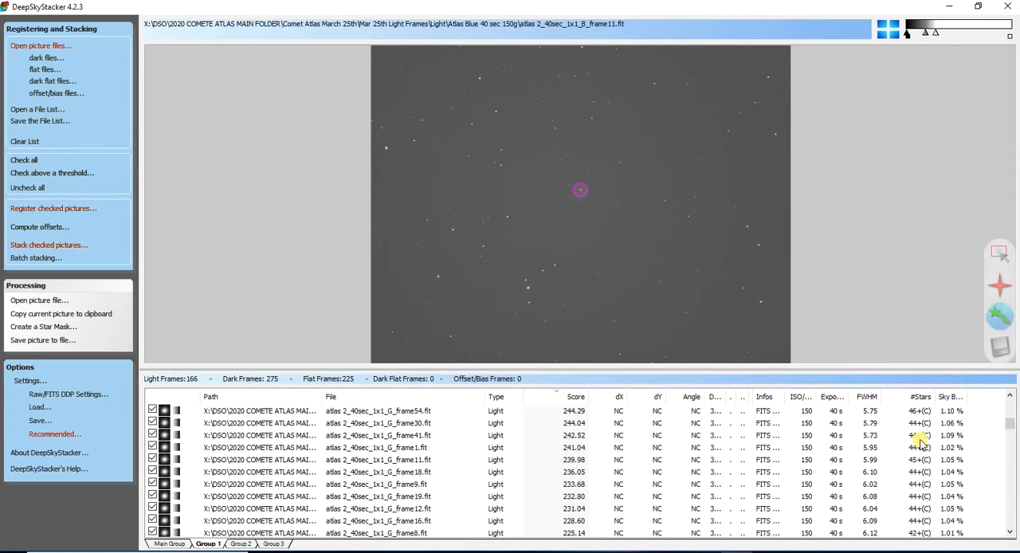
scroll(917, 448, "up", 2)
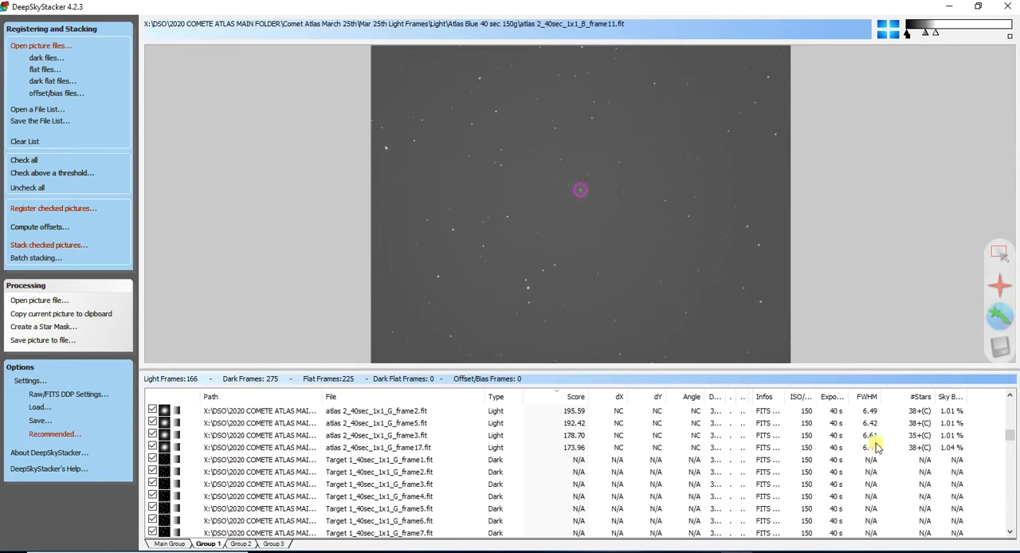
left_click(242, 543)
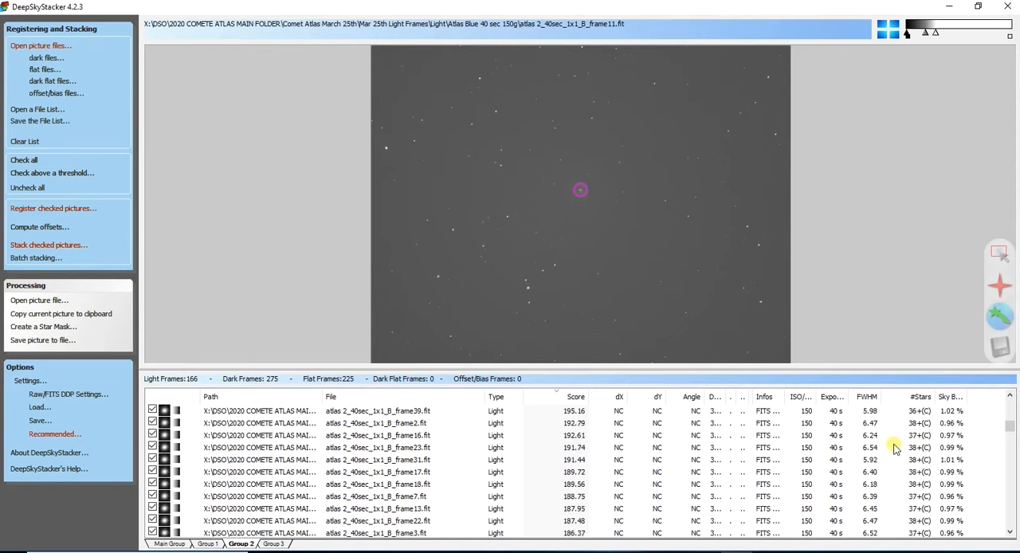
scroll(894, 450, "down", 8)
scroll(493, 453, "up", 3)
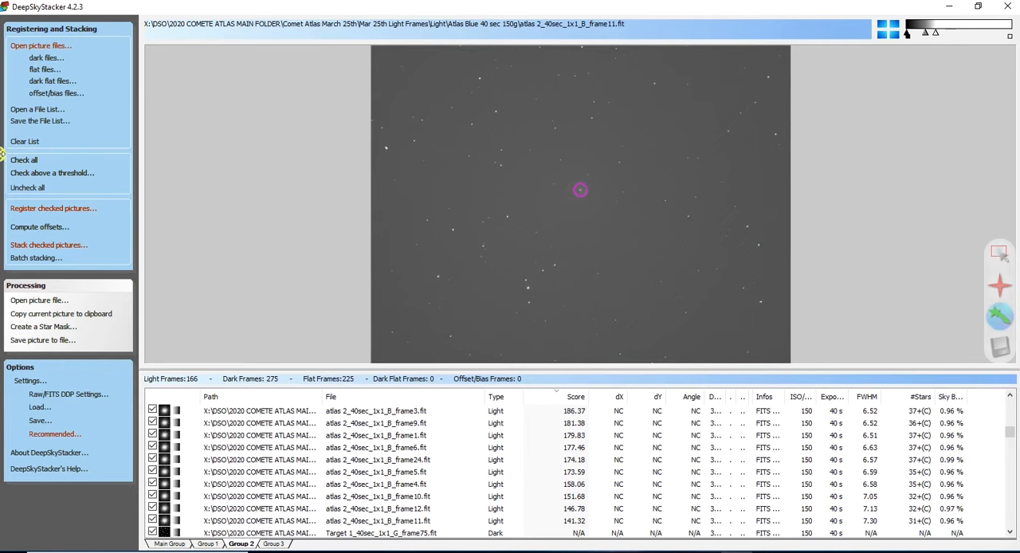
- Uncheck all frames in the list and check only the Main Group's light, dark and flat frames
left_click(32, 188)
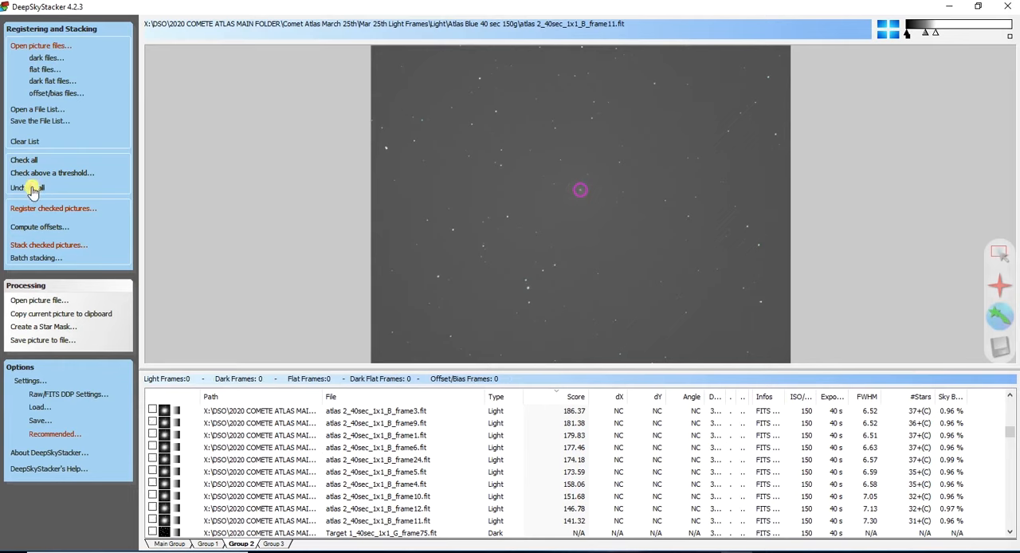
left_click(215, 411)
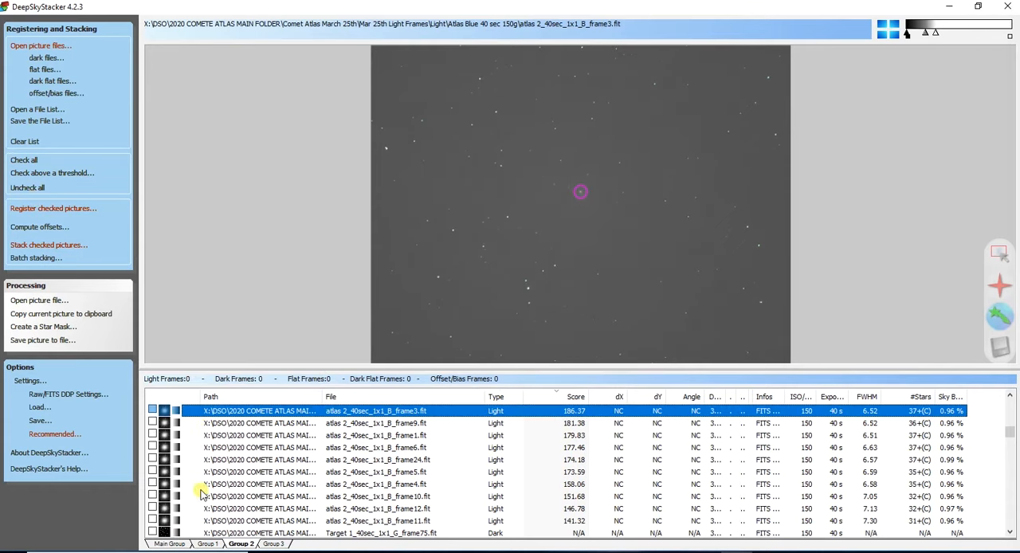
left_click(168, 542)
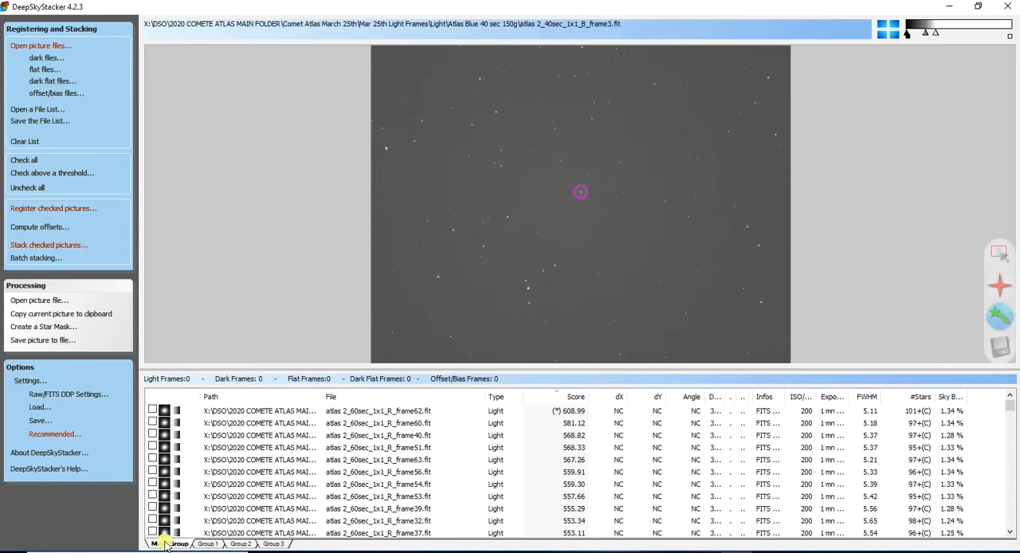
left_click(215, 412)
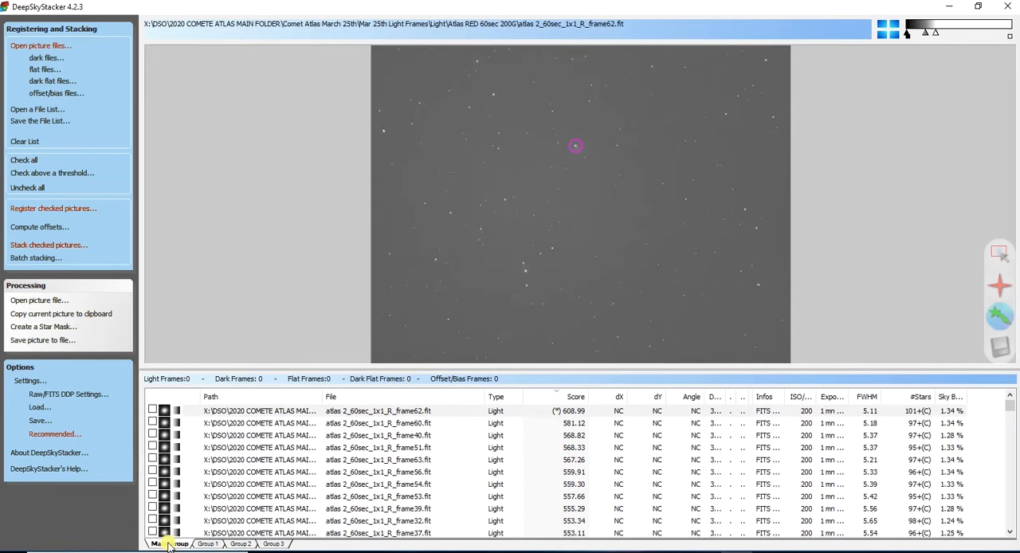
left_click(226, 414)
scroll(231, 473, "down", 5)
scroll(232, 476, "down", 15)
scroll(233, 486, "down", 10)
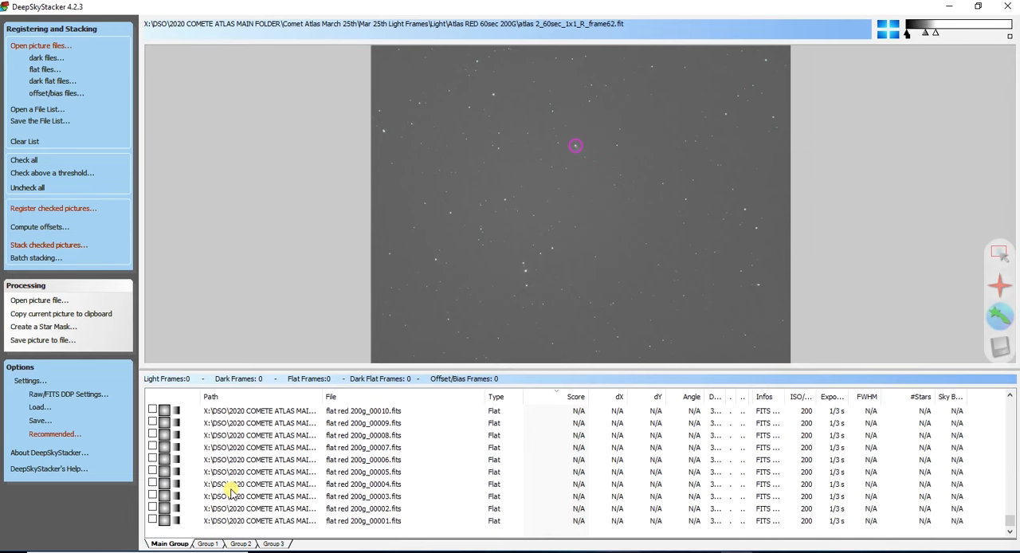
left_click(216, 522, "shift")
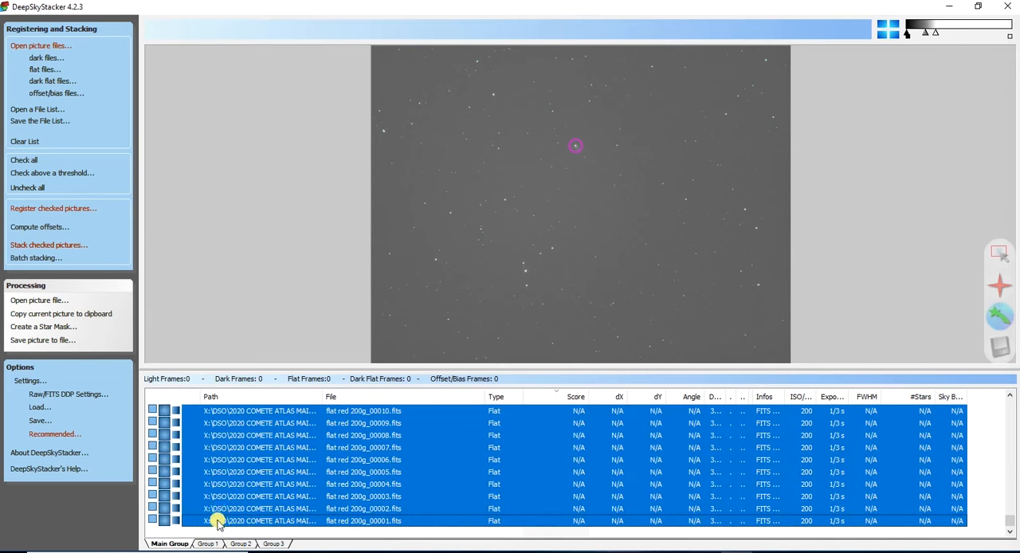
right_click(190, 437)
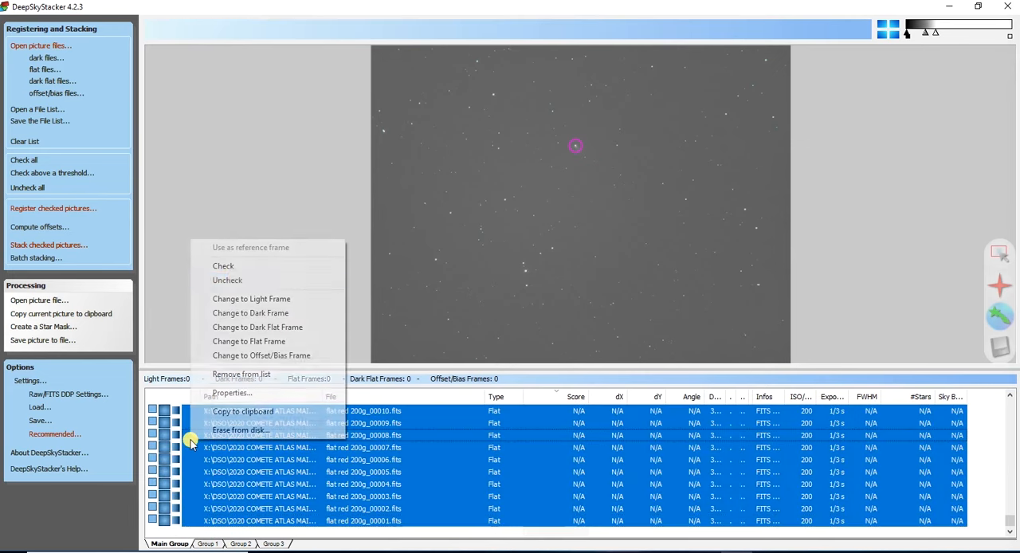
left_click(237, 266)
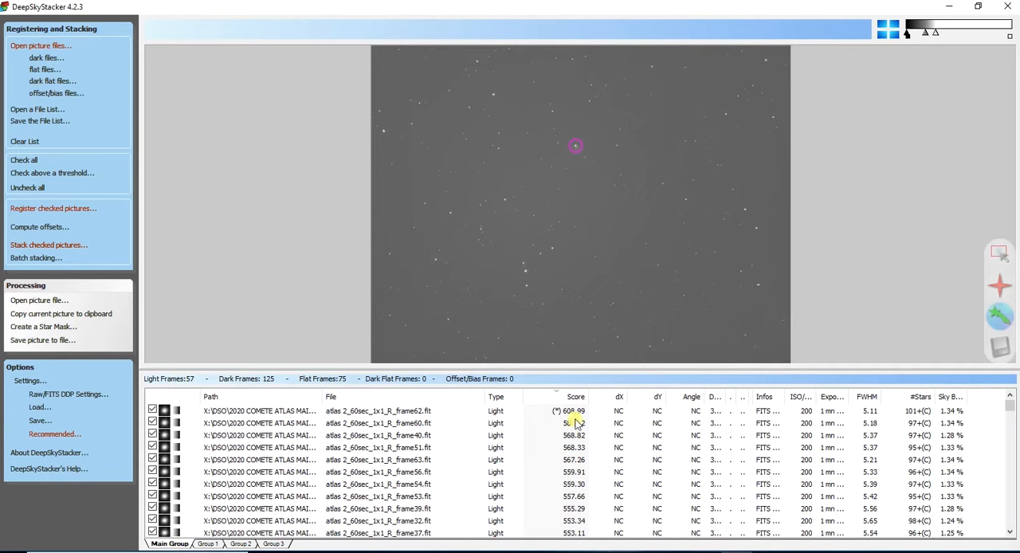
- Set the light frames' combination method to the recommended Average and start stacking the checked Main Group frames
left_click(58, 246)
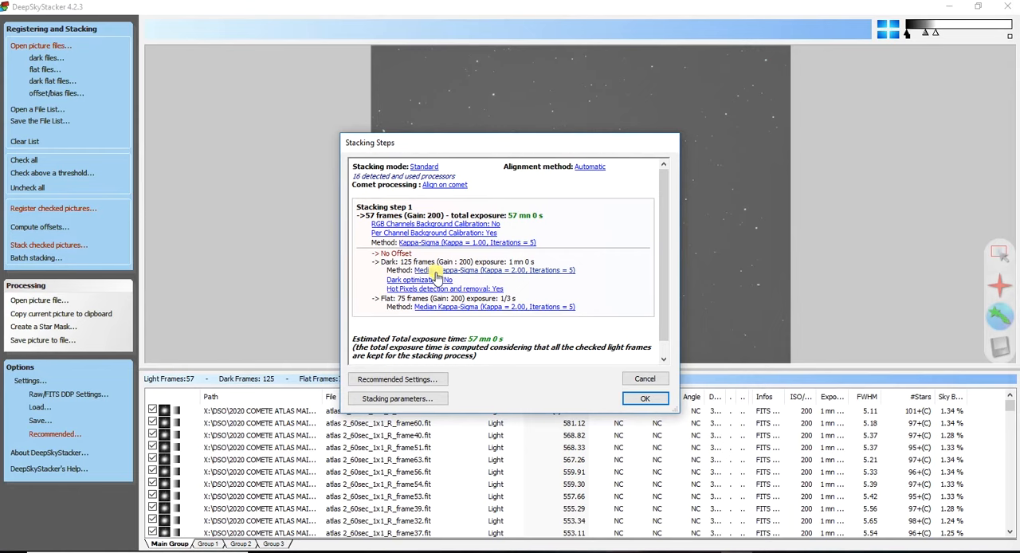
scroll(437, 274, "down", 2)
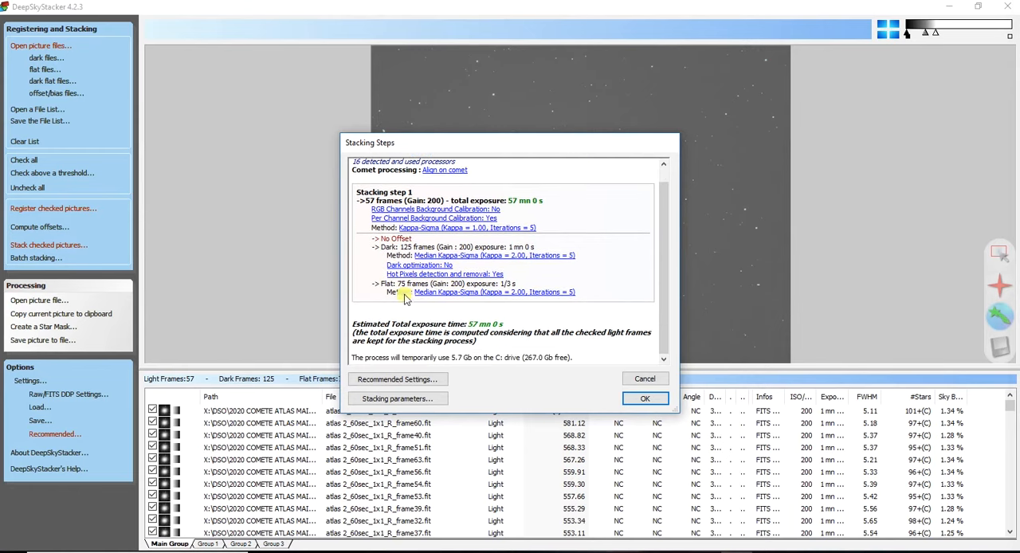
left_click(414, 380)
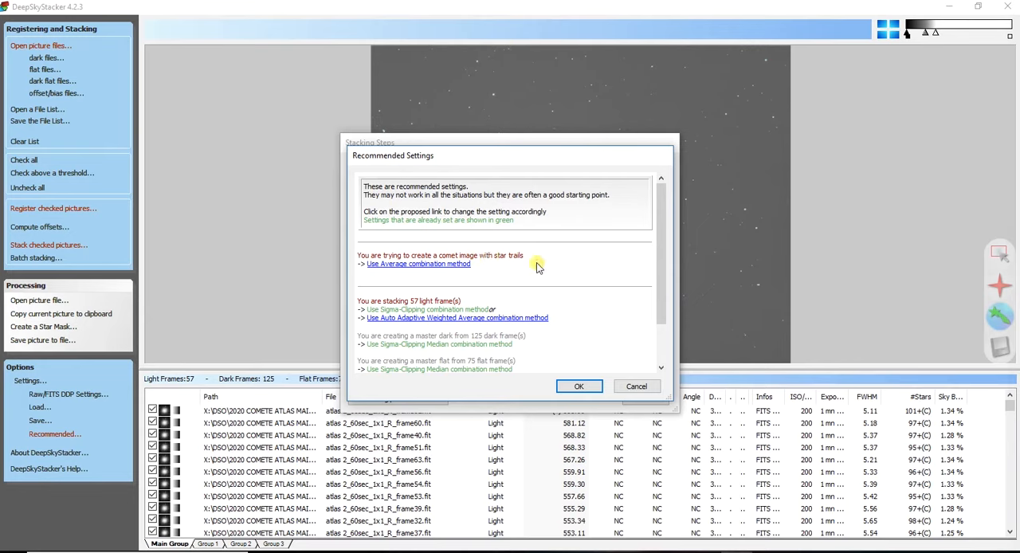
left_click(407, 264)
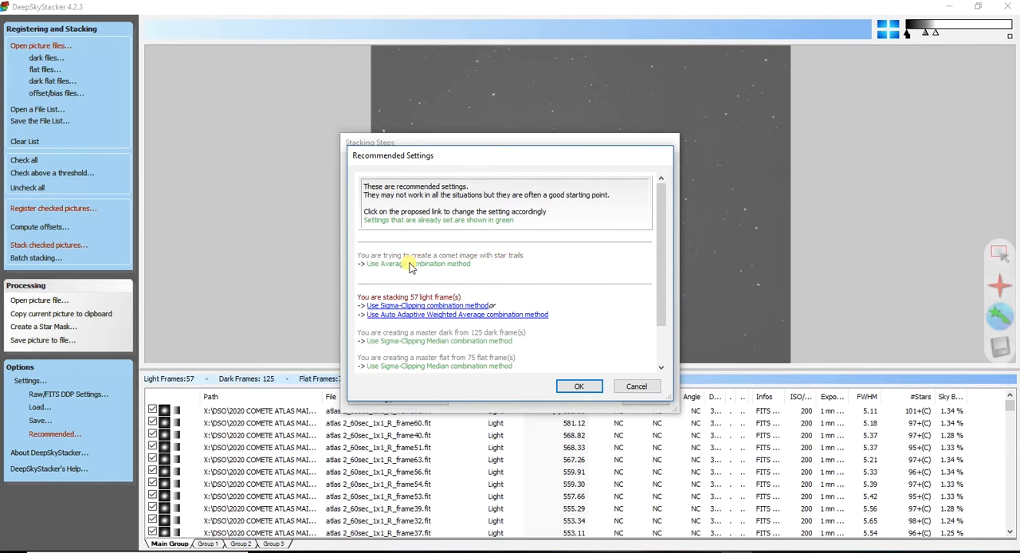
left_click(461, 308)
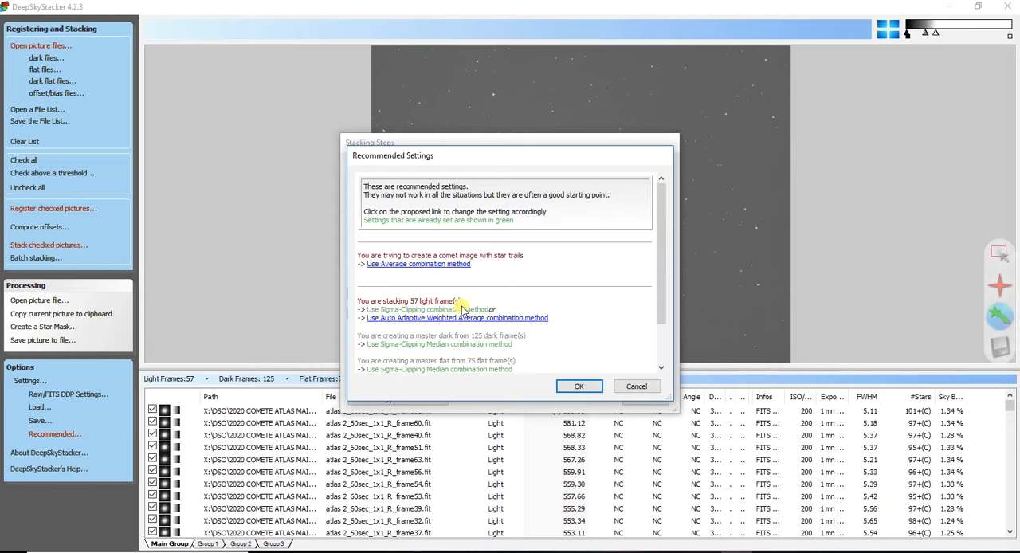
left_click(425, 266)
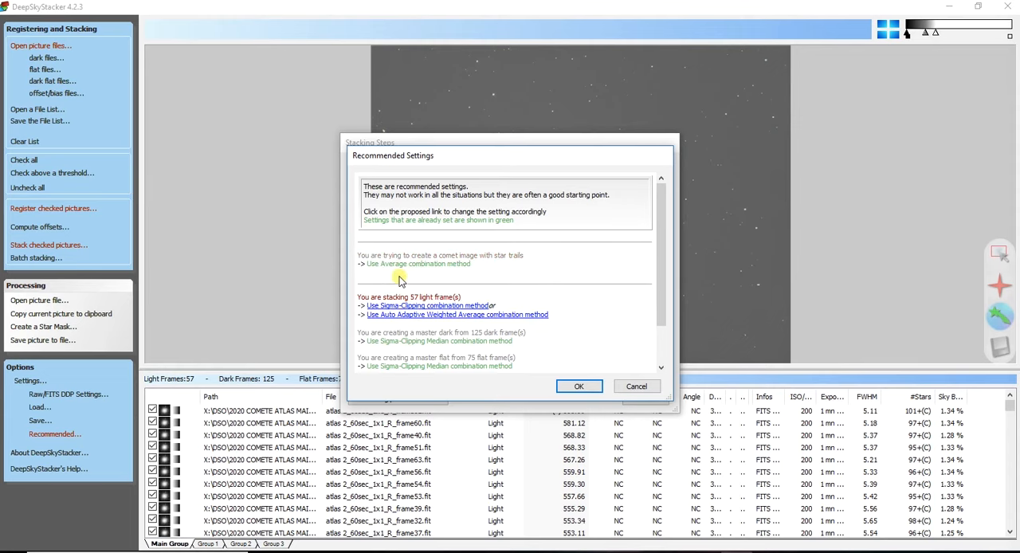
left_click(585, 388)
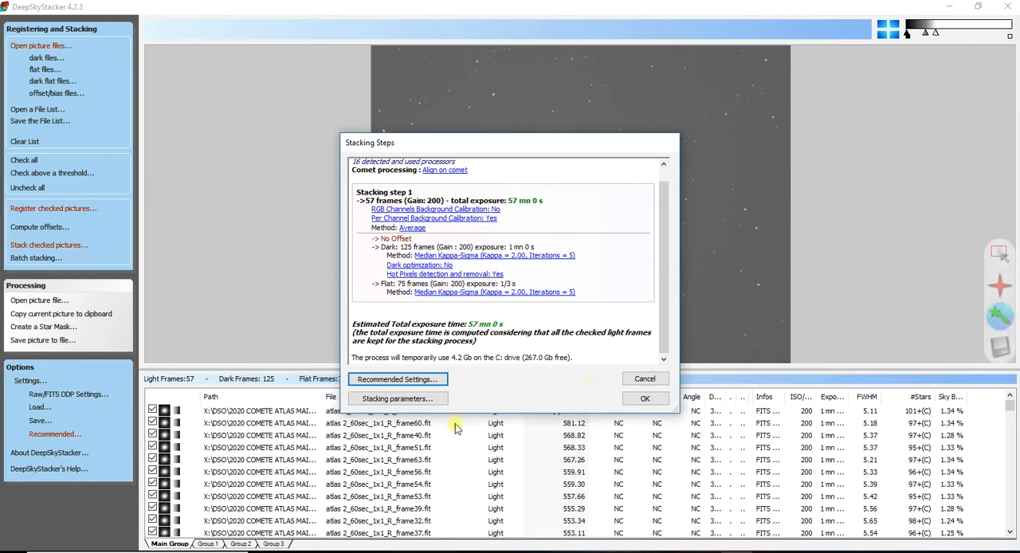
left_click(644, 400)
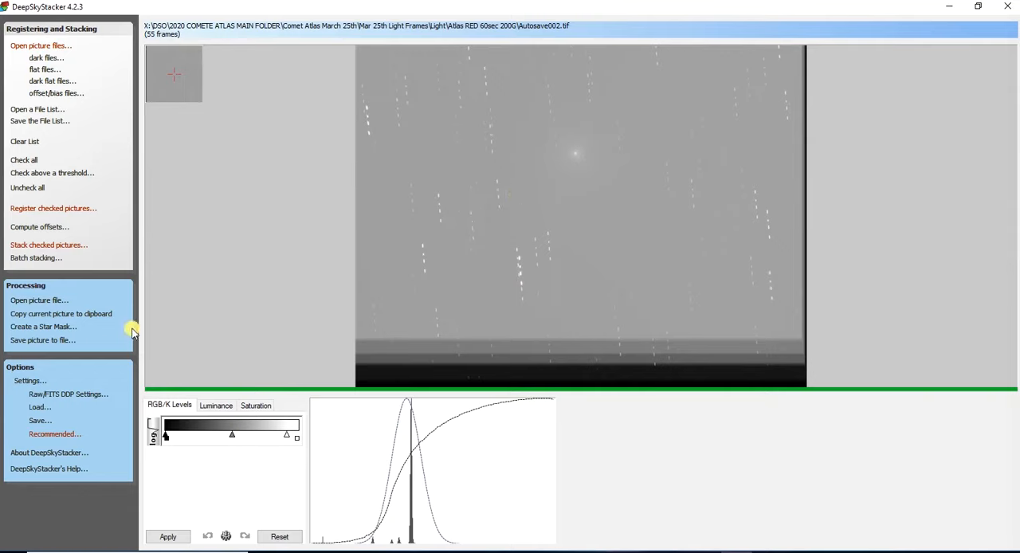
- Save the stacked picture as Blue in the DSS Stack 2 folder, as an uncompressed 16-bit TIFF with adjustments embedded but not applied
left_click(57, 341)
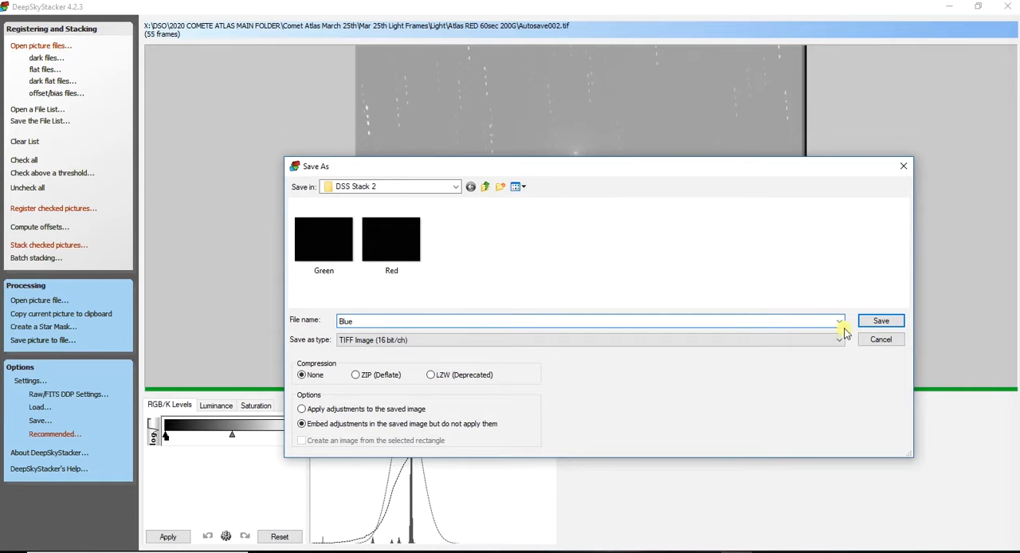
left_click(878, 321)
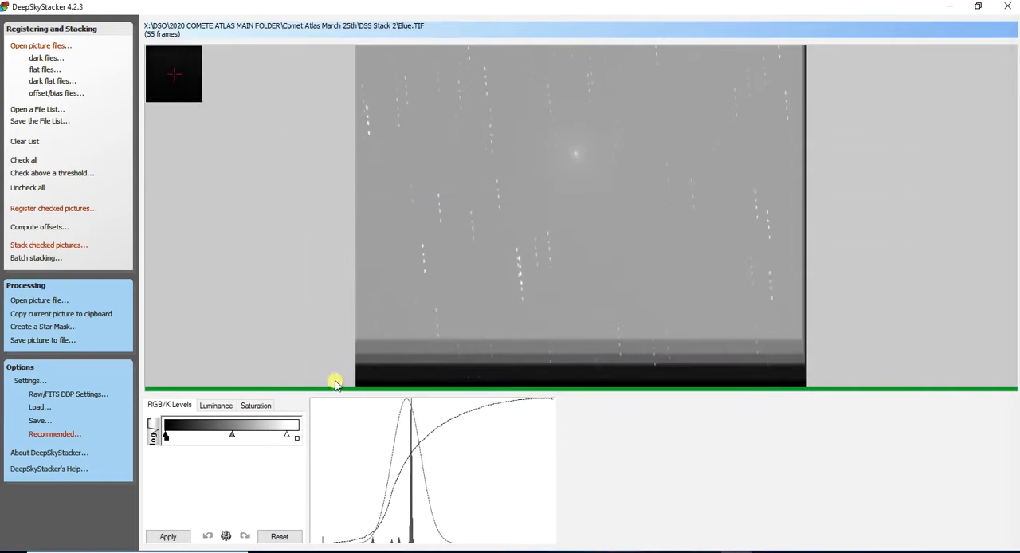
- Create a folder named "Stars aligned stack" inside DSS Stack 2 while saving the picture, and leave without saving
left_click(41, 343)
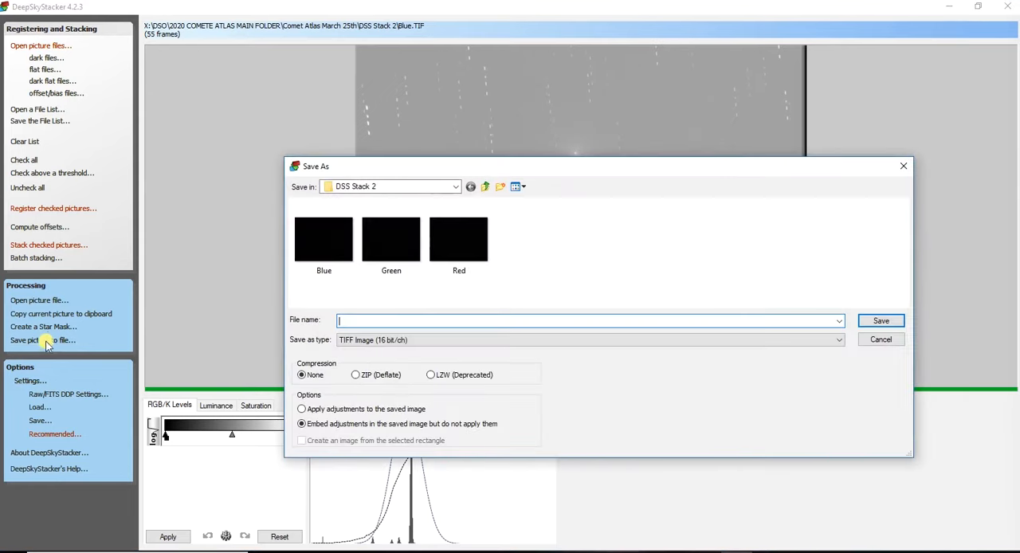
left_click(491, 188)
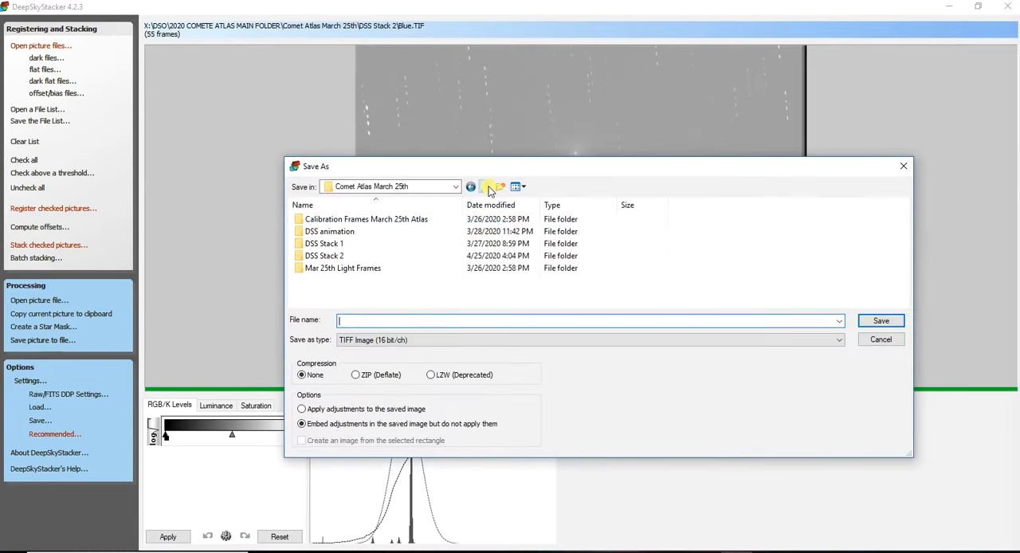
double_click(323, 256)
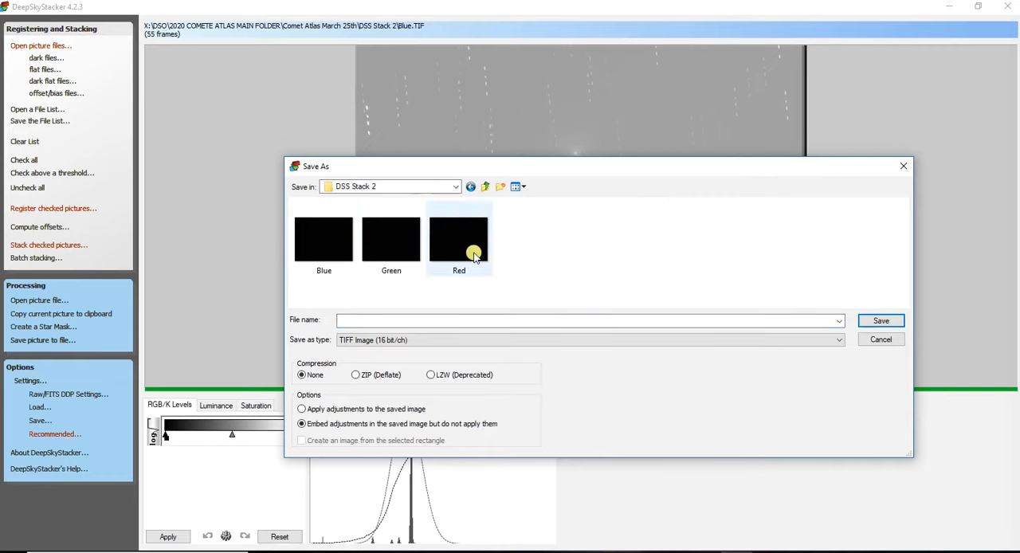
left_click(500, 188)
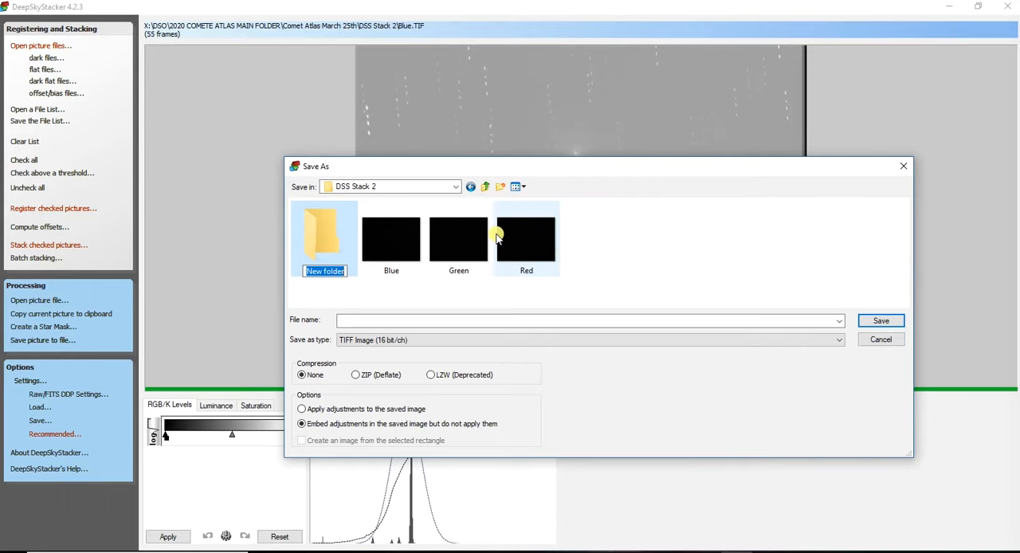
type("Stars aligned stack")
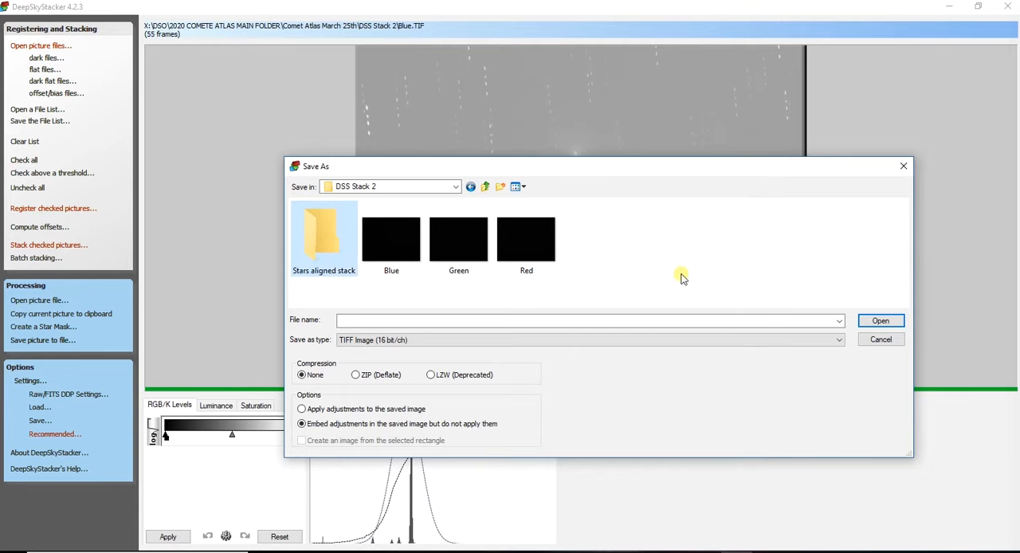
left_click(873, 341)
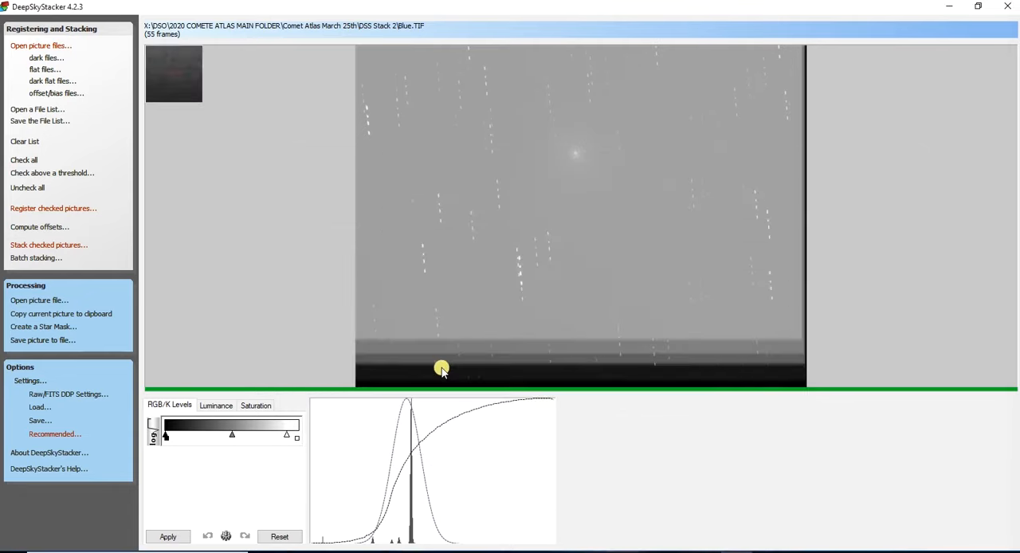
- Return to the registered frame list, uncheck all frames and check every light, dark and flat frame in the Main Group again
left_click(52, 32)
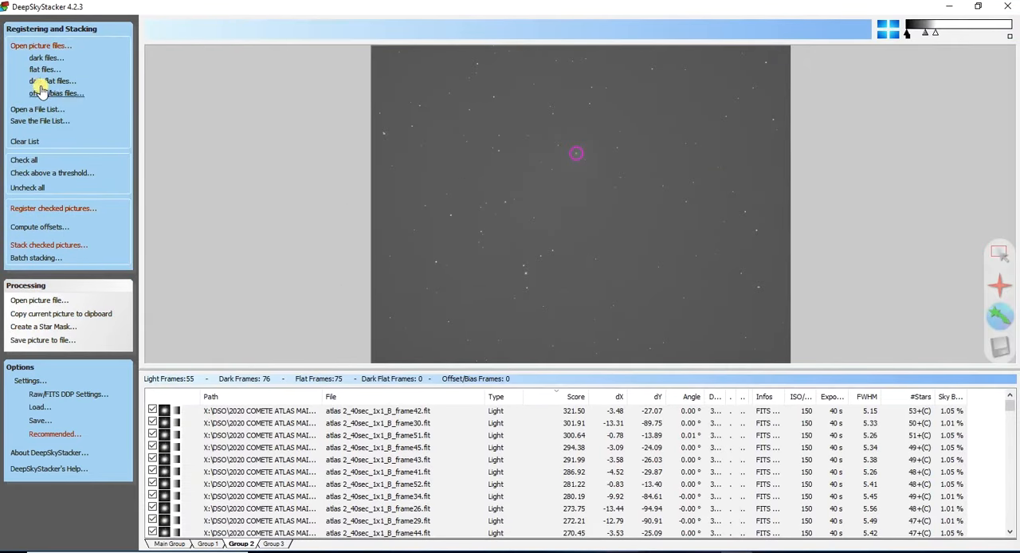
left_click(35, 192)
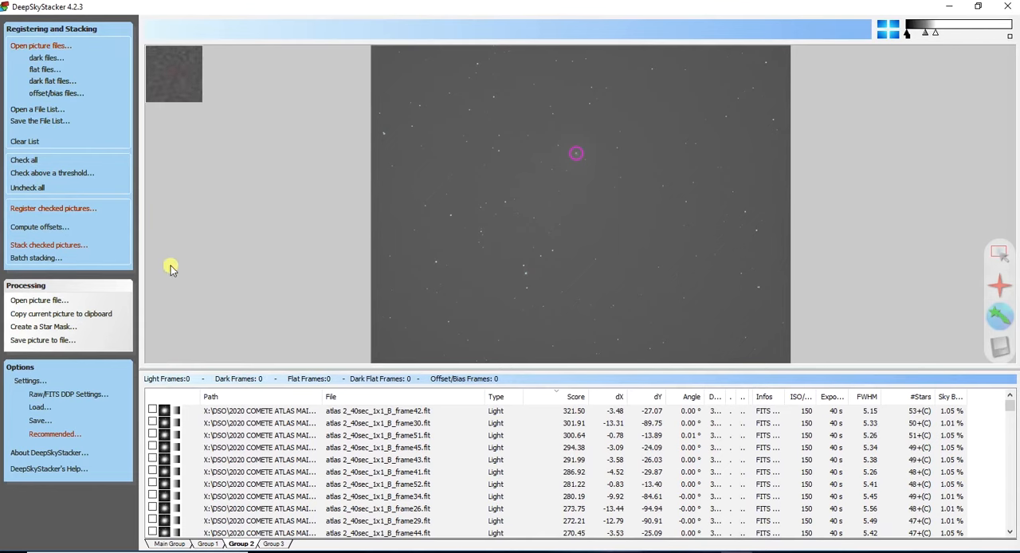
left_click(169, 543)
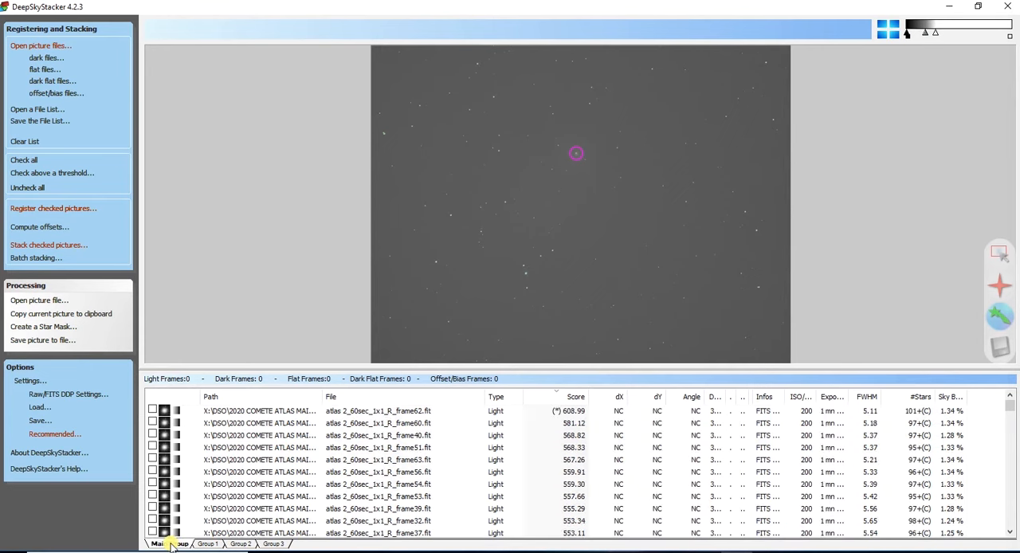
left_click(223, 412)
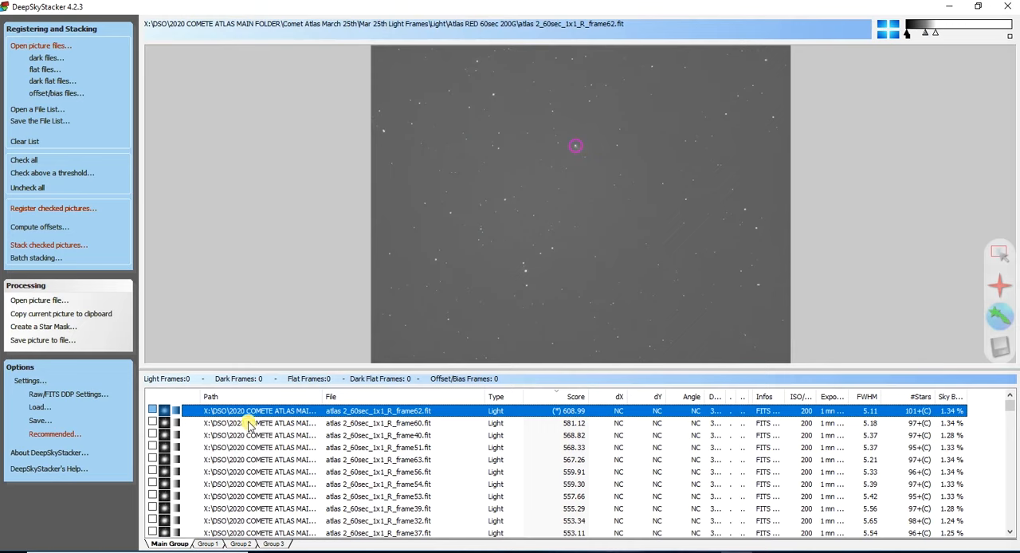
scroll(249, 427, "down", 10)
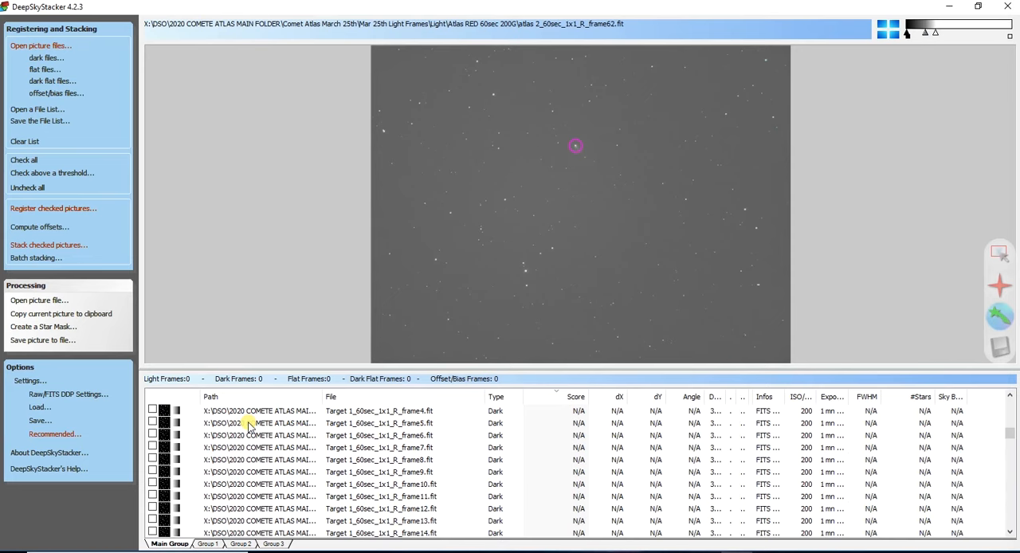
scroll(242, 450, "down", 10)
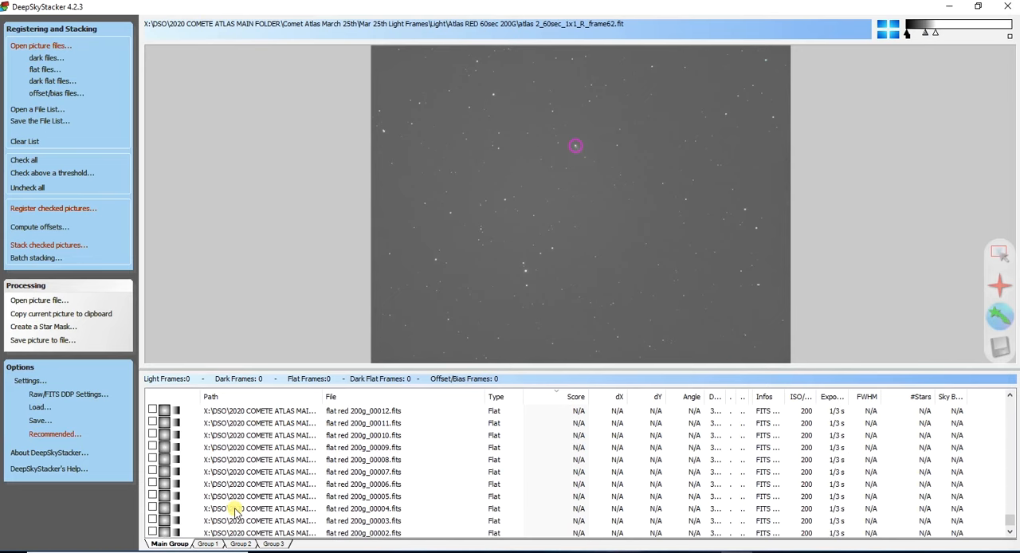
scroll(235, 510, "down", 1)
left_click(229, 520, "shift")
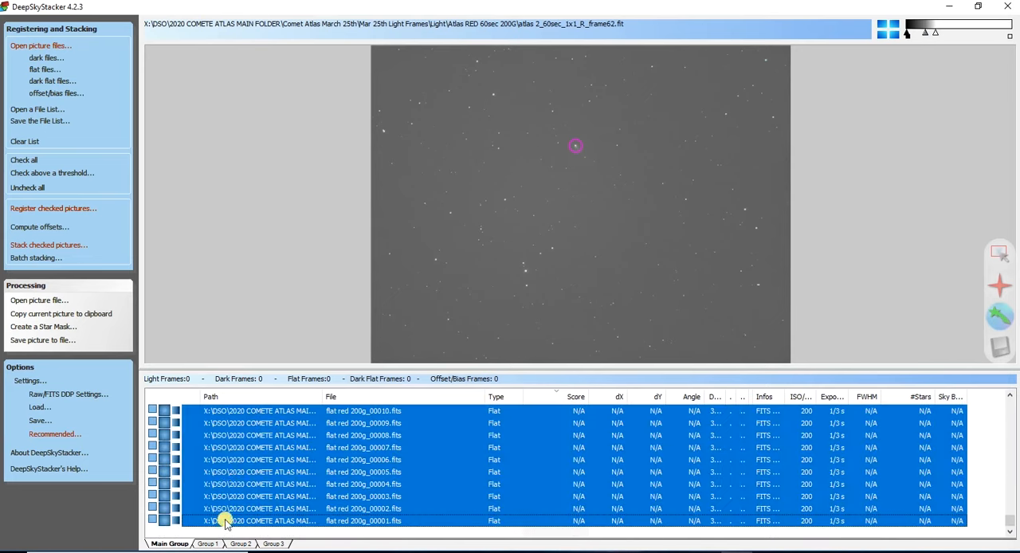
right_click(230, 453)
left_click(274, 280)
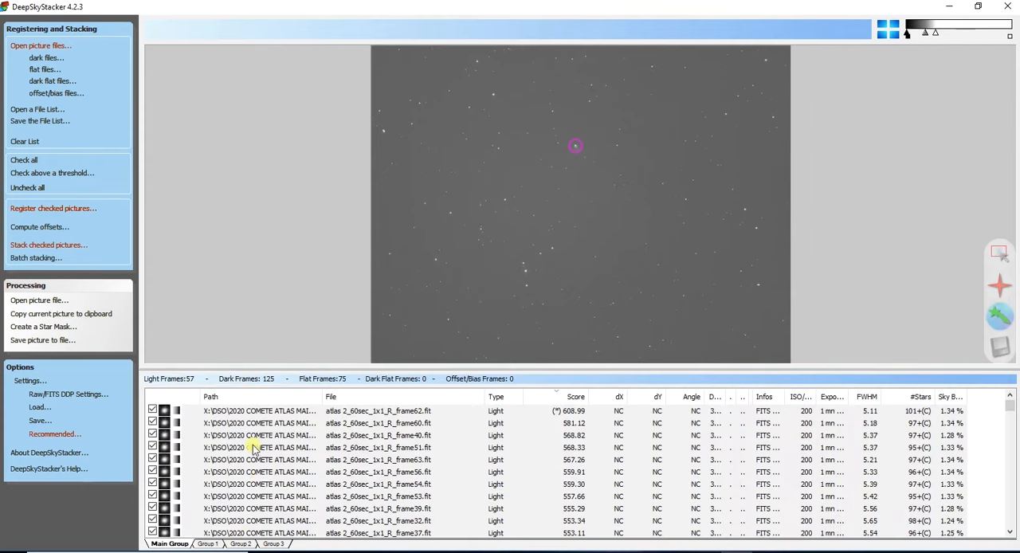
- Open the stacking setup for the checked Main Group frames and set the comet processing to Standard Stacking, aligned on the stars
left_click(209, 544)
left_click(240, 543)
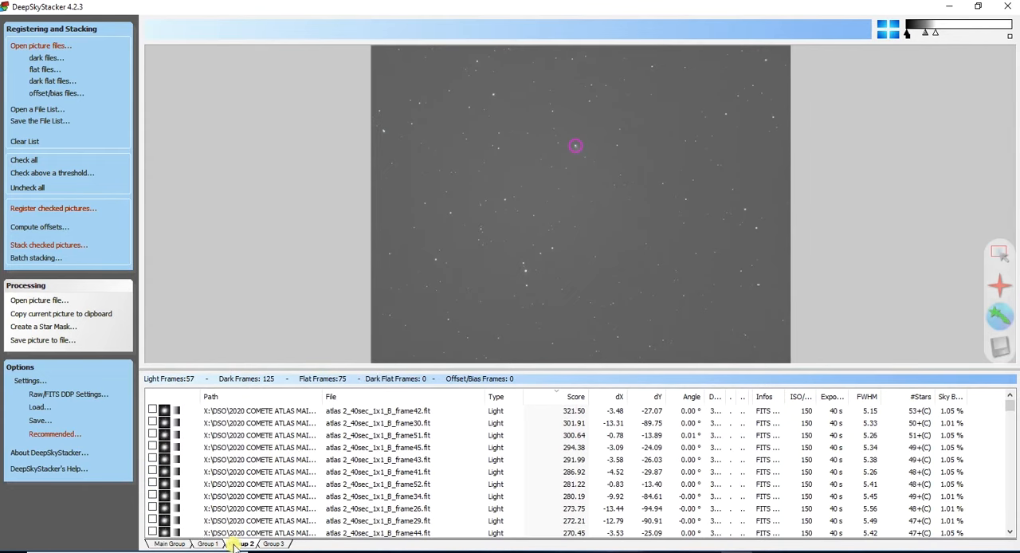
left_click(160, 542)
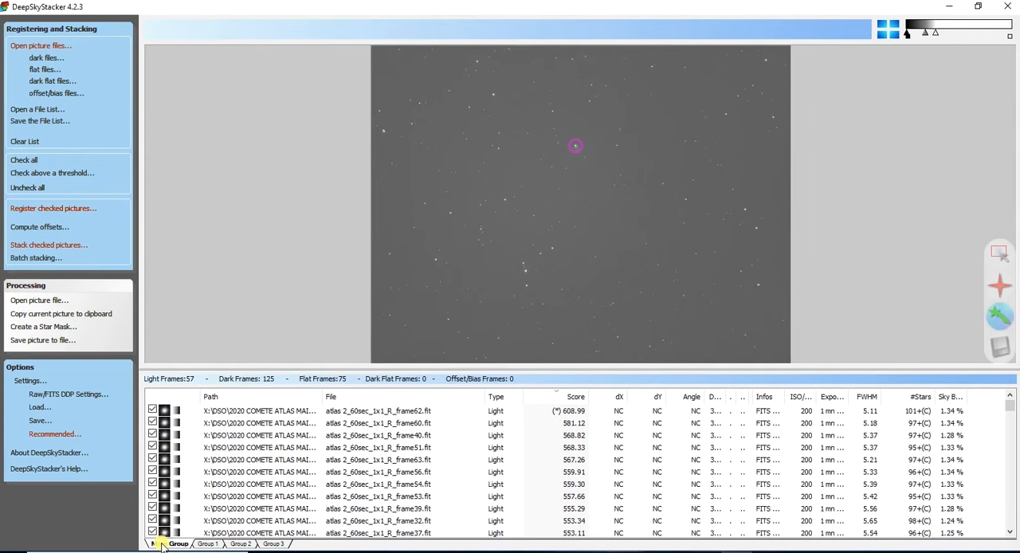
left_click(37, 246)
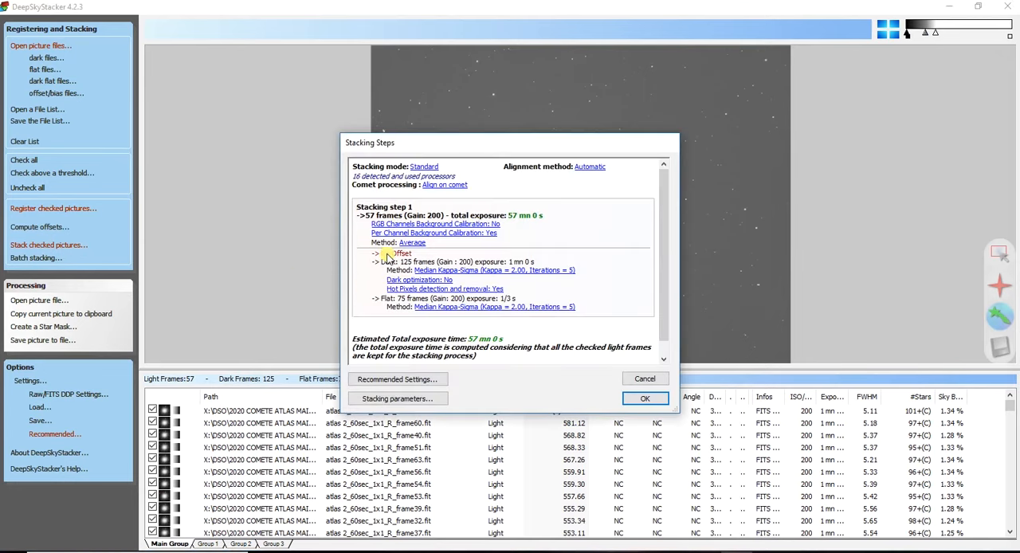
left_click(396, 380)
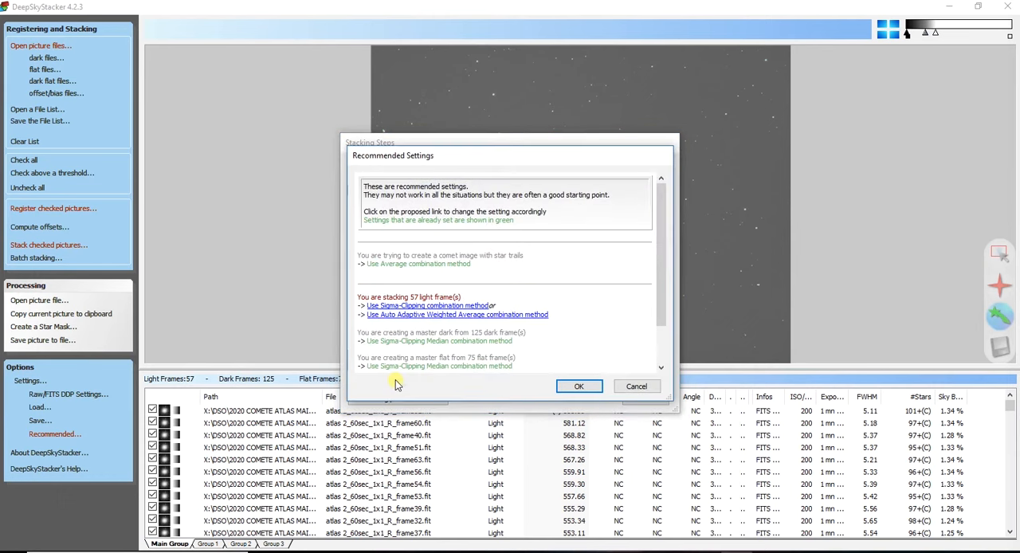
left_click(641, 387)
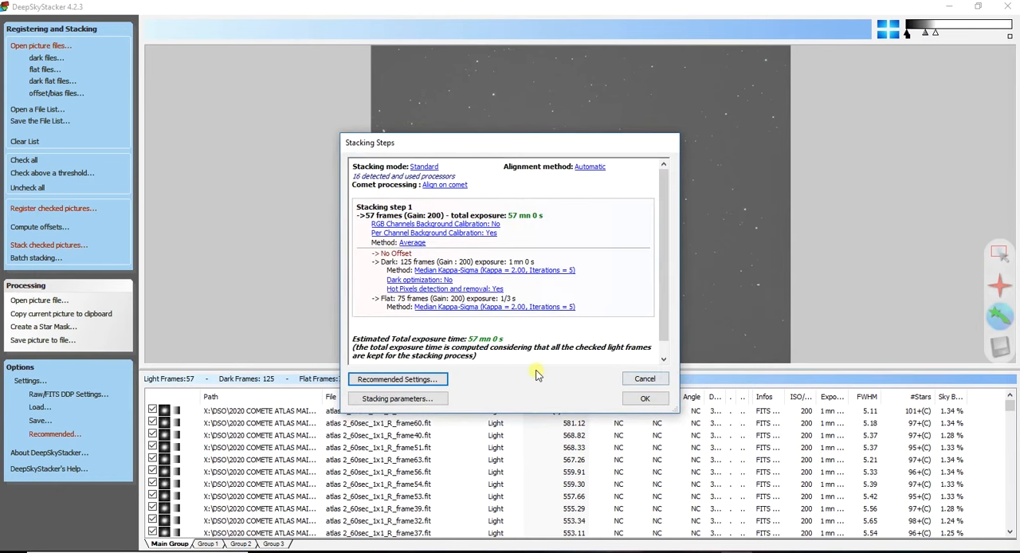
left_click(388, 399)
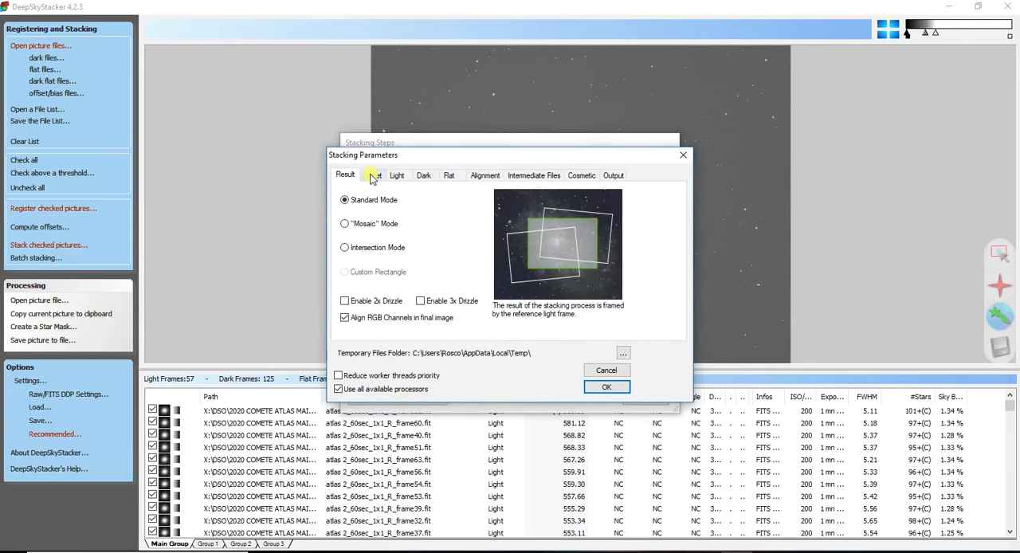
left_click(371, 178)
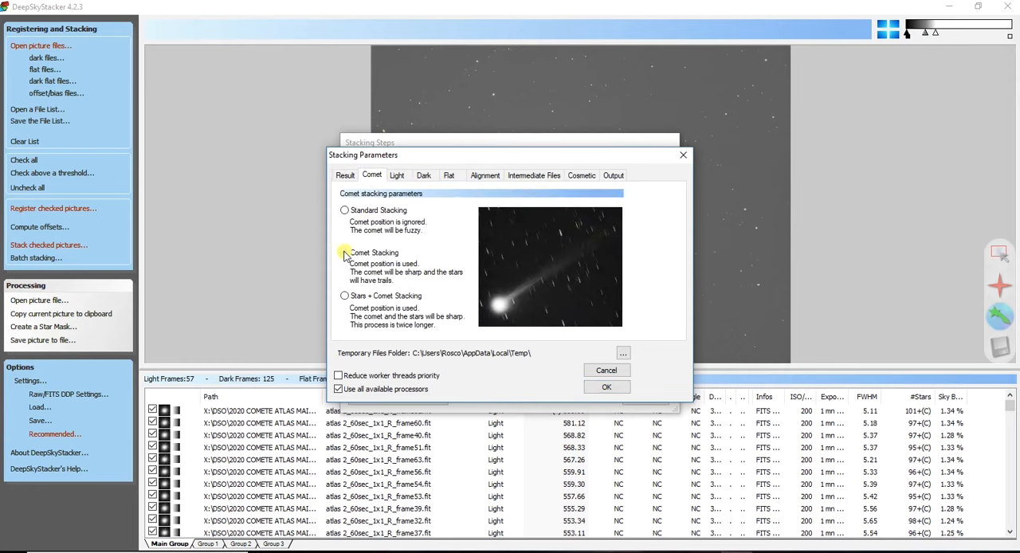
left_click(346, 211)
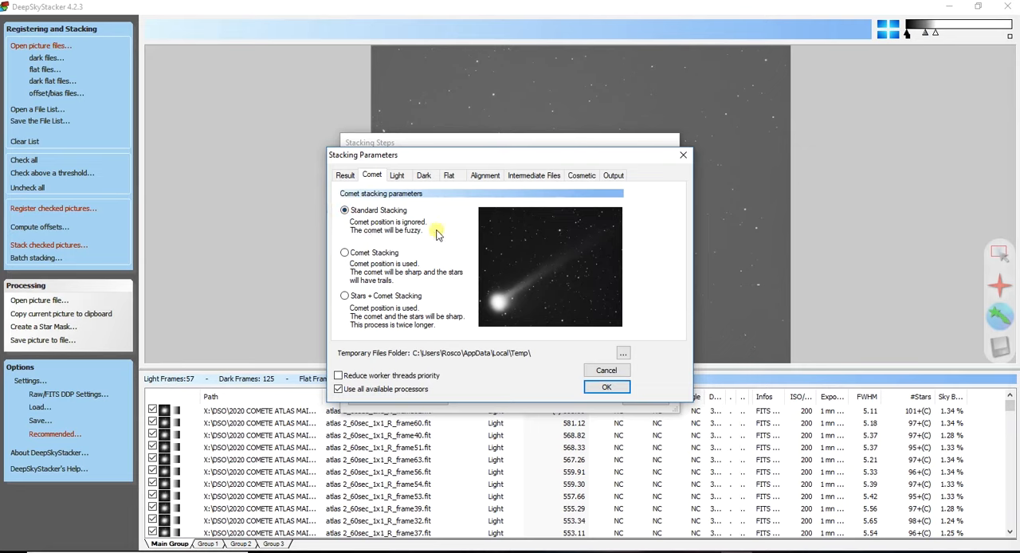
left_click(603, 387)
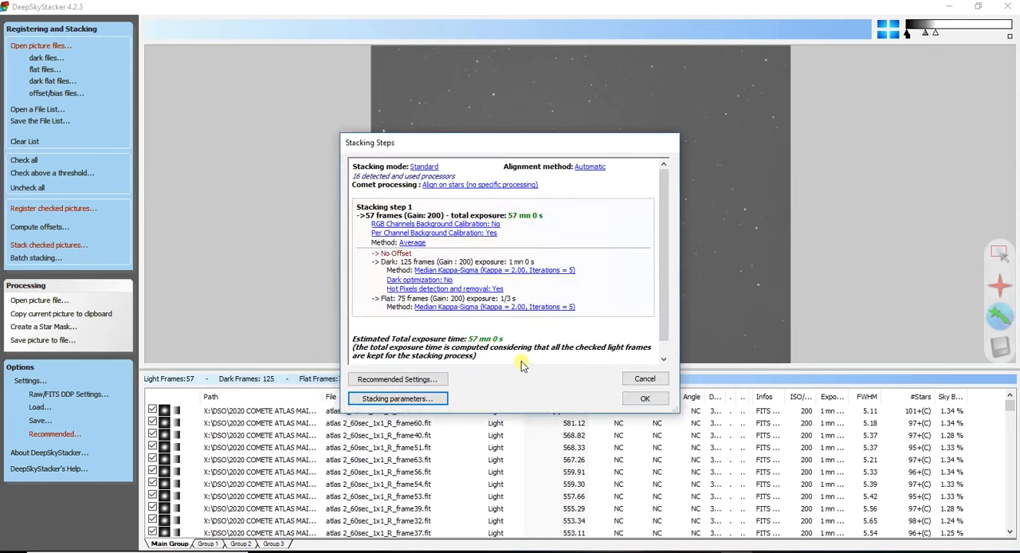
- Set the light frames' combination method to the recommended Sigma-Clipping and start stacking the checked frames
left_click(439, 380)
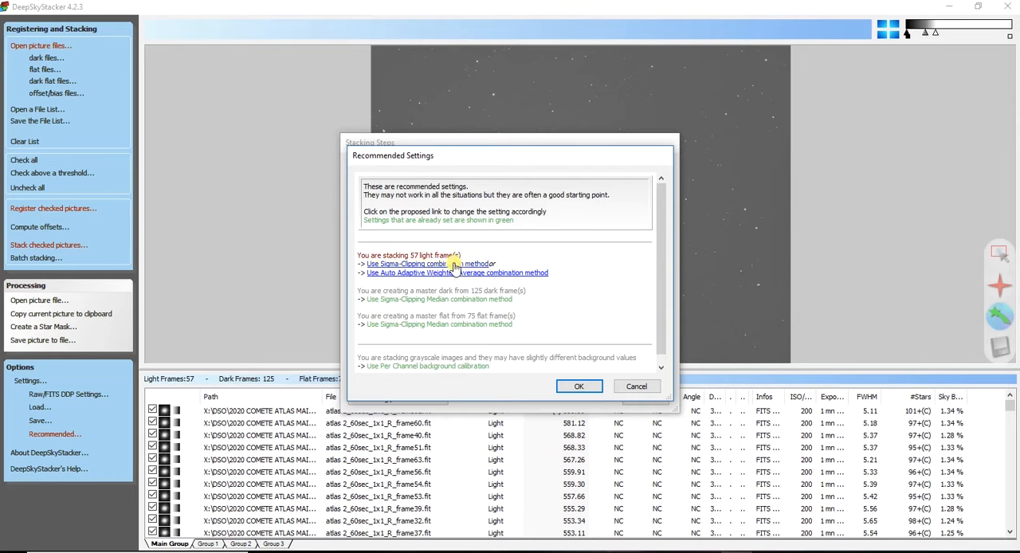
left_click(454, 265)
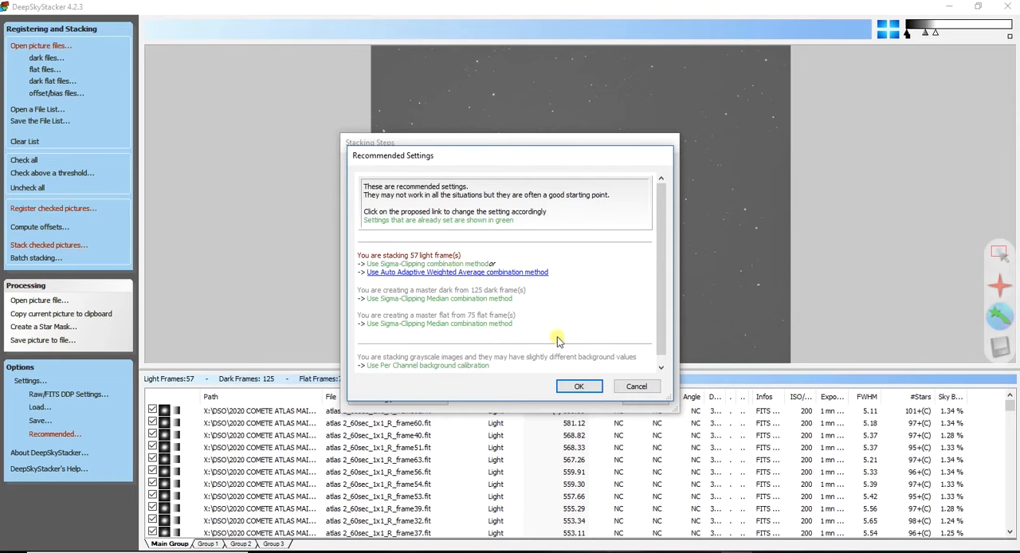
left_click(580, 387)
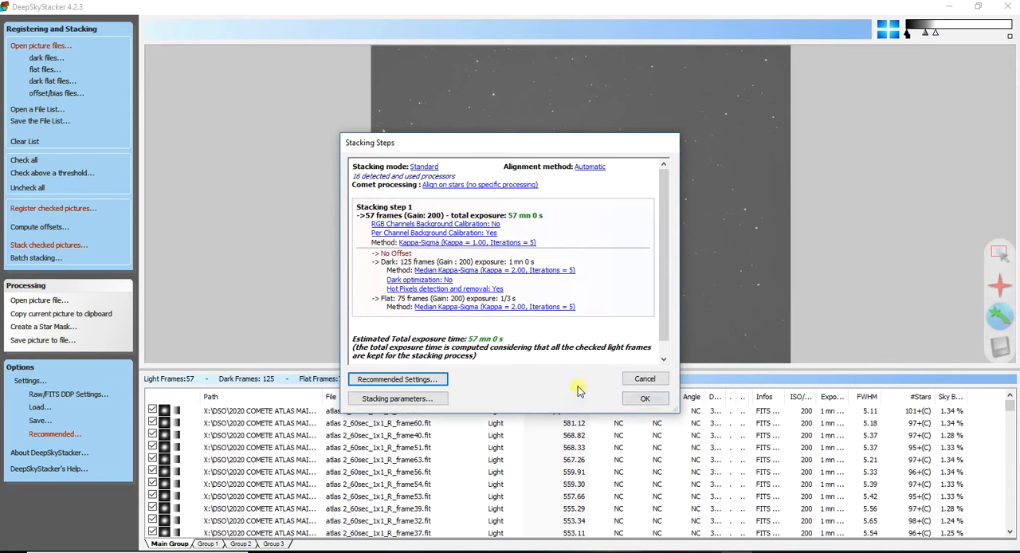
left_click(645, 403)
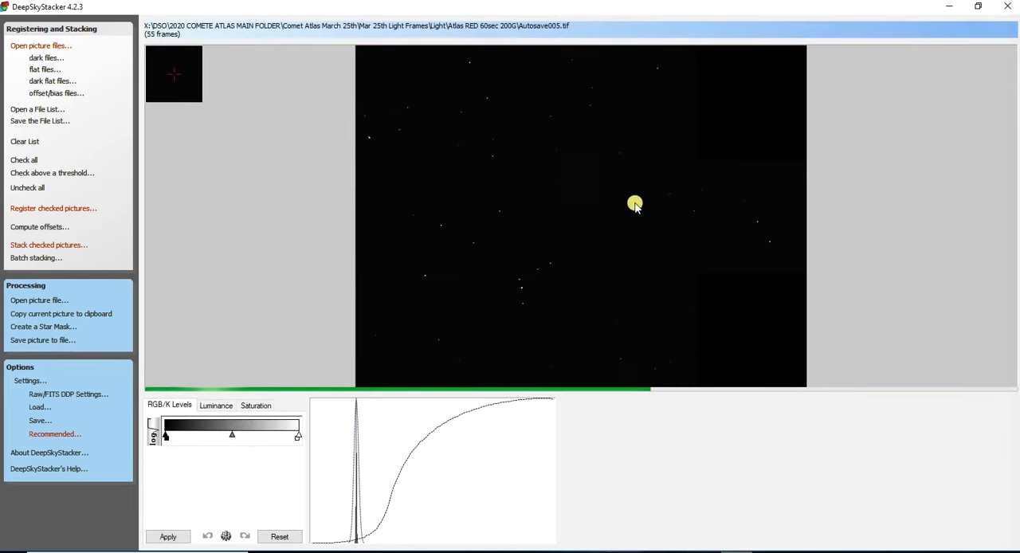
- Save the stacked picture as Blue Stars in the Stars aligned stack folder, as an uncompressed 16-bit TIFF with adjustments embedded but not applied
left_click(64, 341)
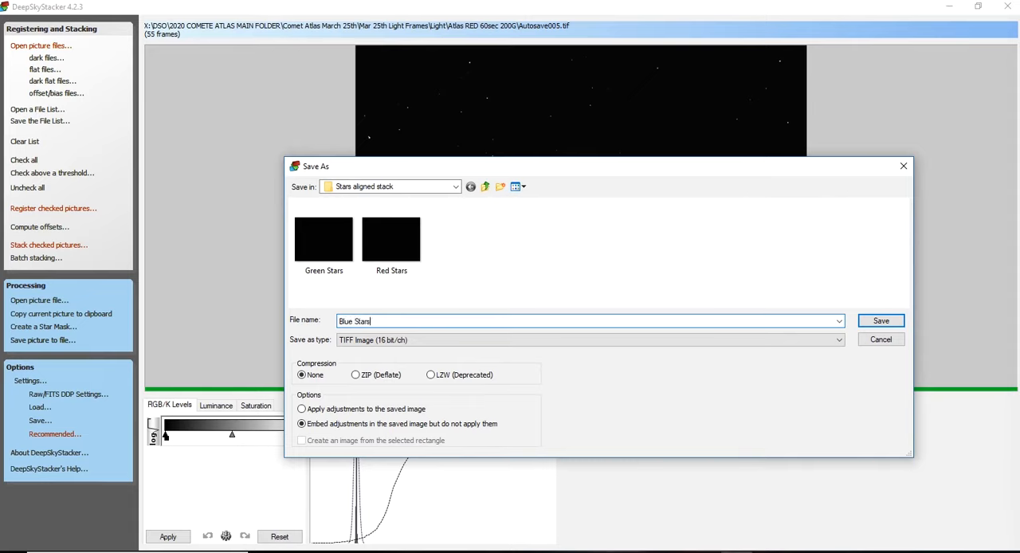
left_click(870, 322)
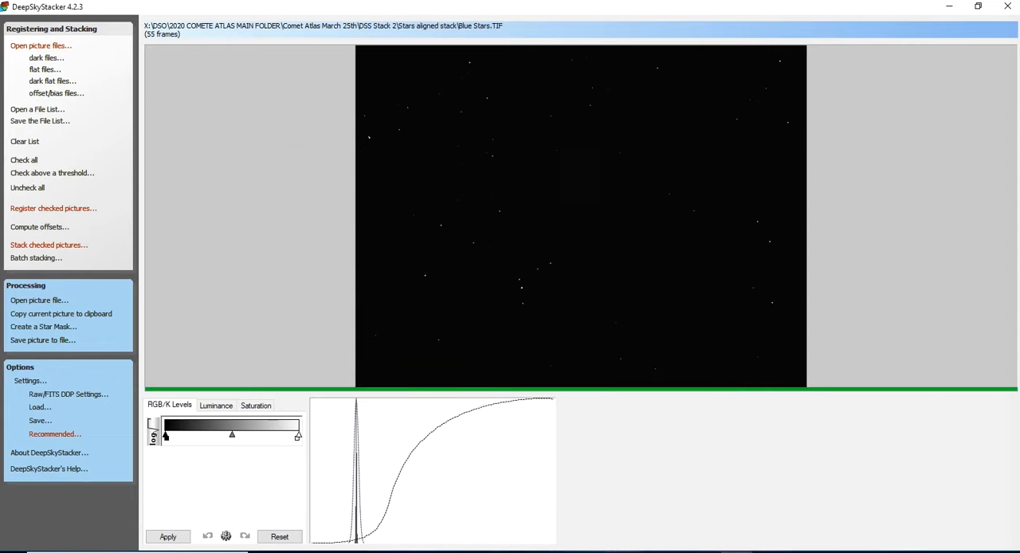
- Switch to File Explorer, open the DSS Stack 2 folder and cut the Blue, Green and Red pictures
left_click_drag(1019, 113, 495, 125)
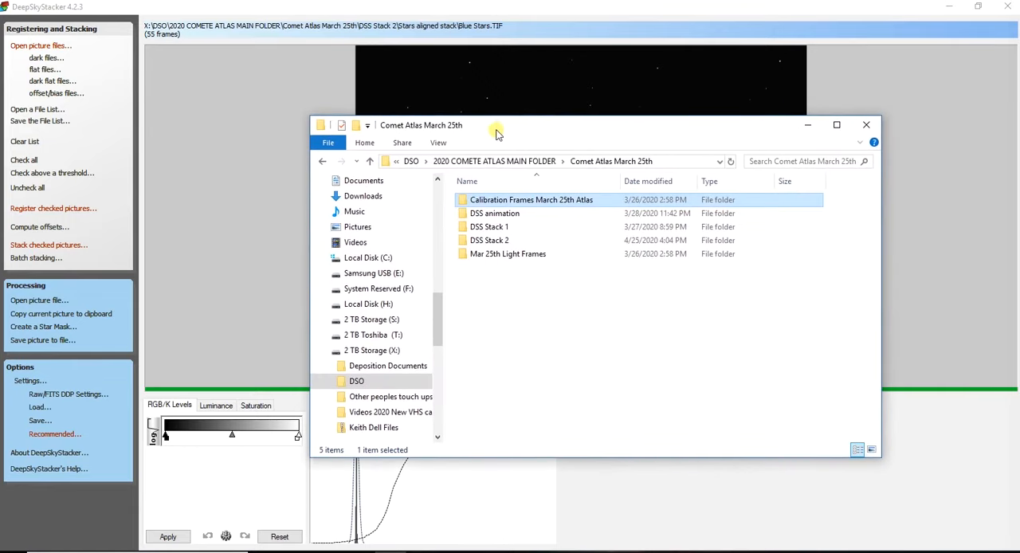
left_click(480, 242)
double_click(481, 241)
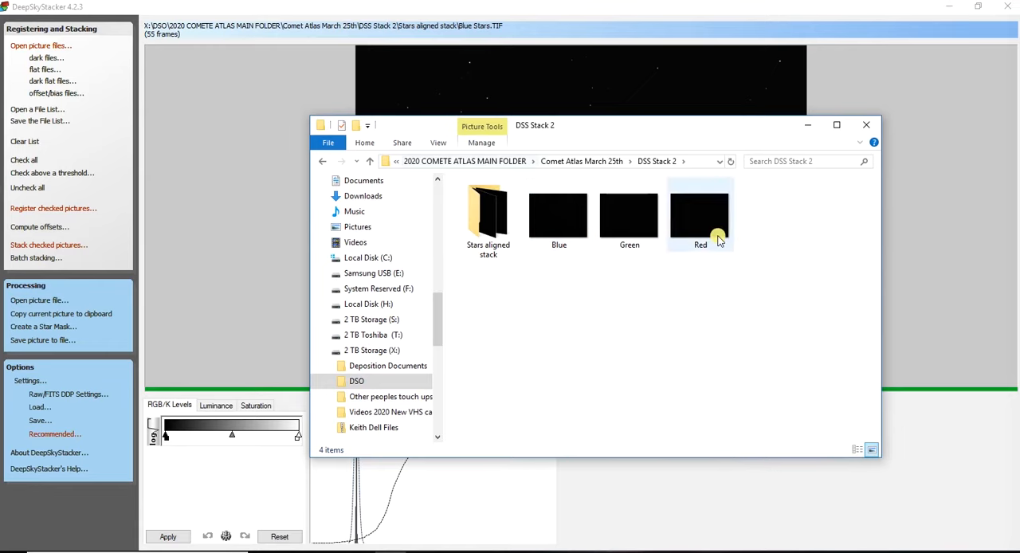
left_click_drag(725, 280, 540, 204)
right_click(589, 217)
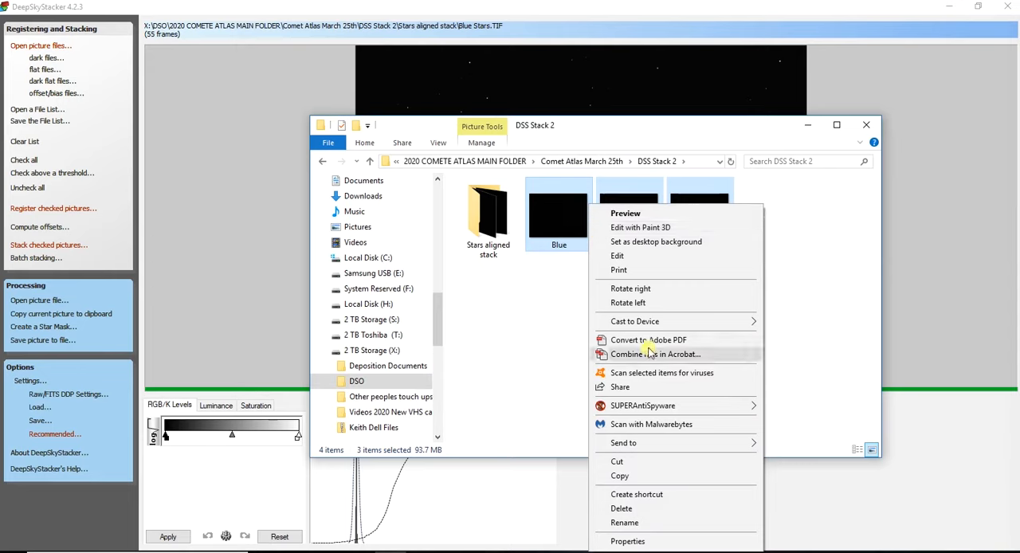
left_click(647, 462)
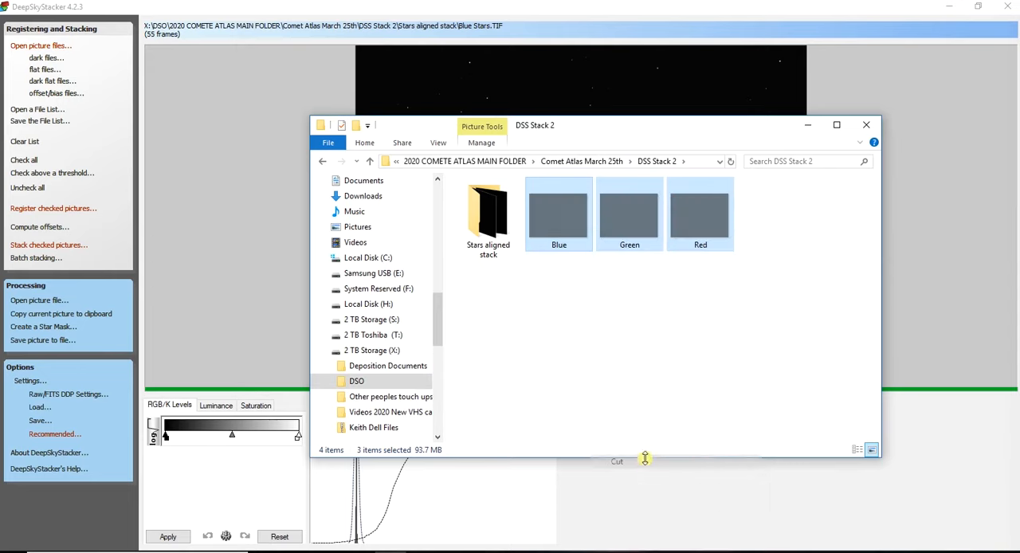
- Create a new folder named "Isolated Comet" inside DSS Stack 2
right_click(579, 306)
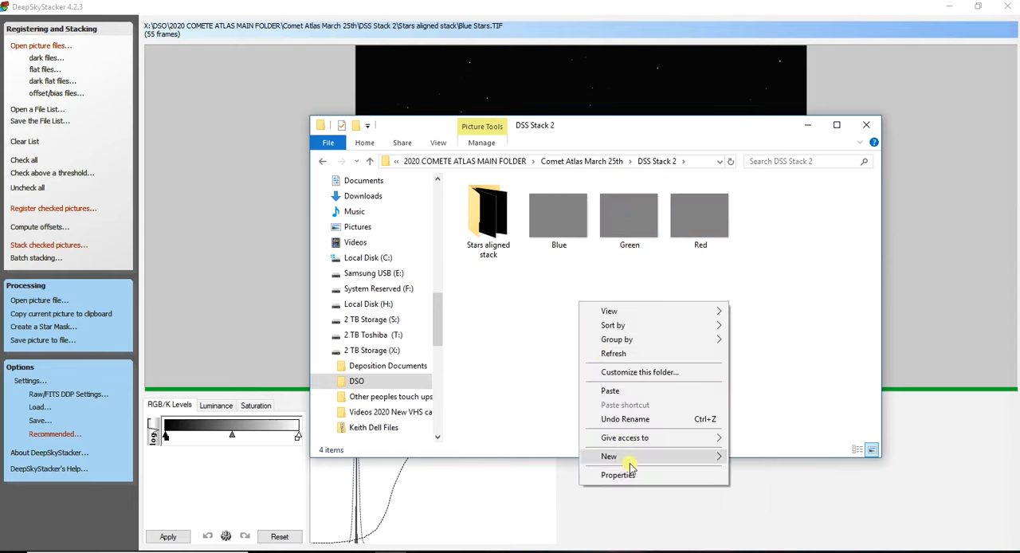
mouse_move(659, 457)
left_click(757, 281)
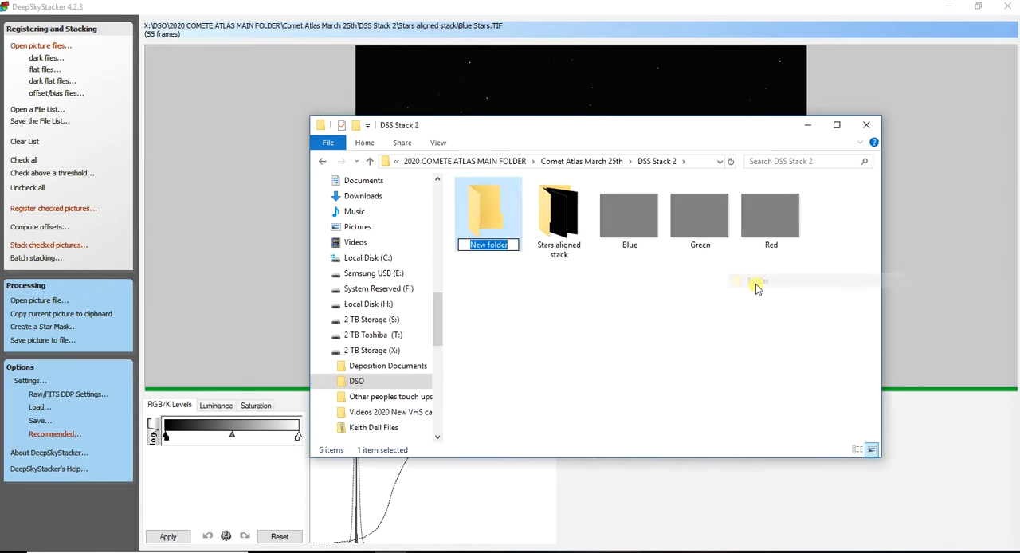
type("Isolat")
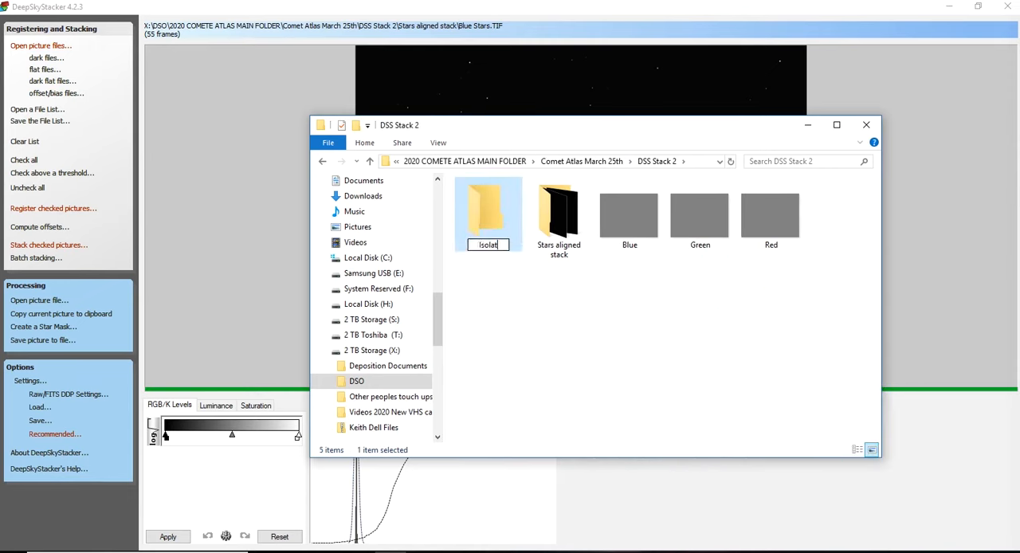
type("ed Comet")
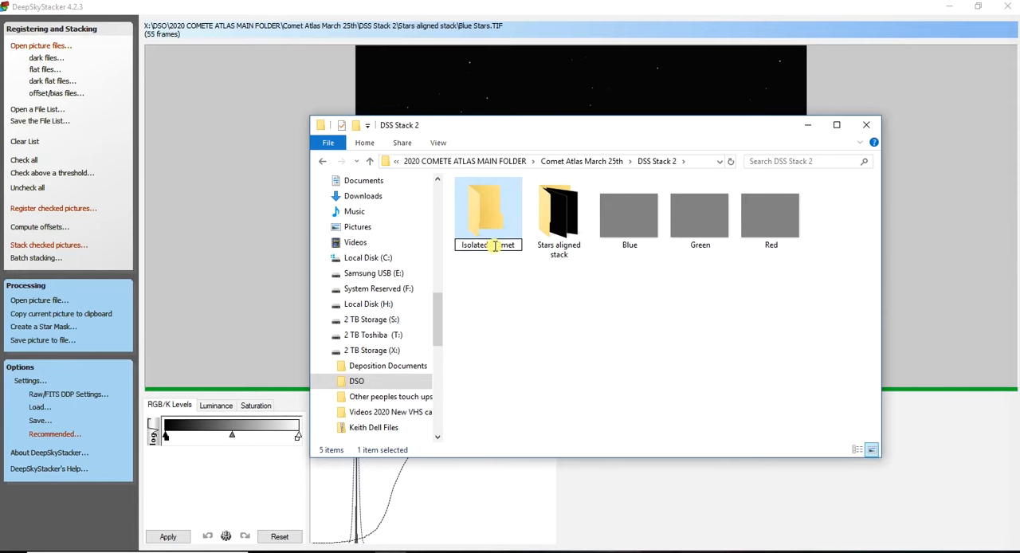
type("o")
key("Return")
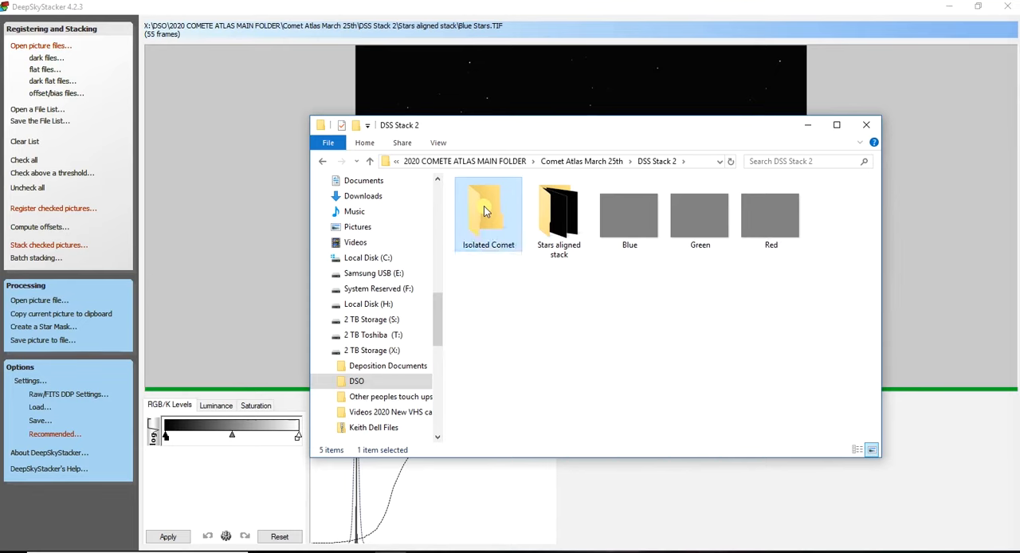
- Paste the cut Blue, Green and Red pictures into the Isolated Comet folder and return to the parent folder
double_click(483, 210)
right_click(498, 280)
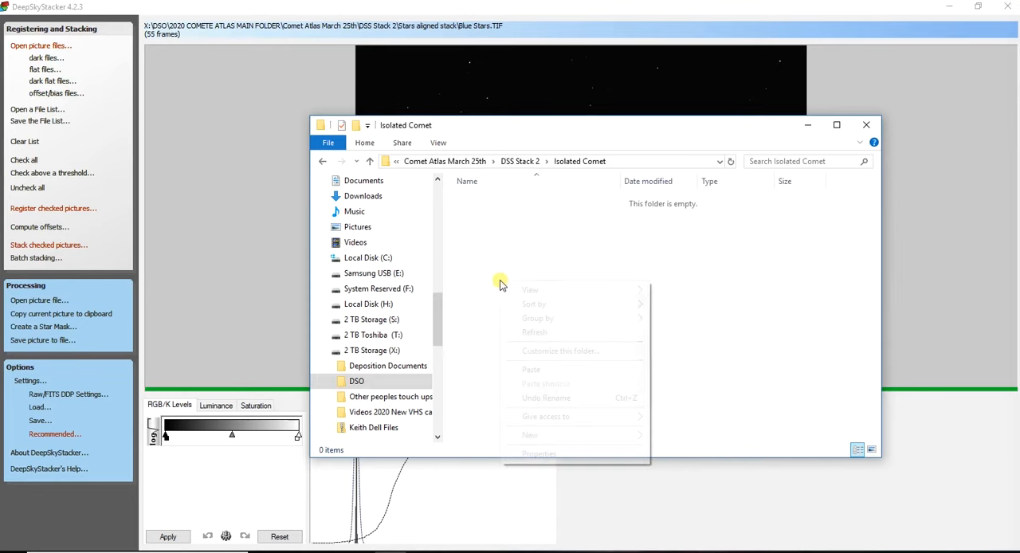
left_click(528, 370)
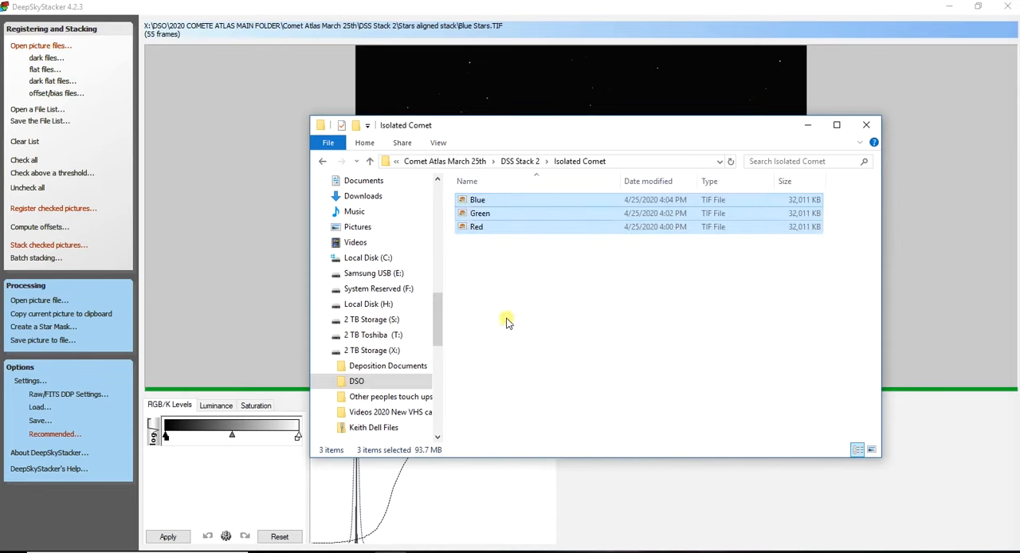
left_click(370, 162)
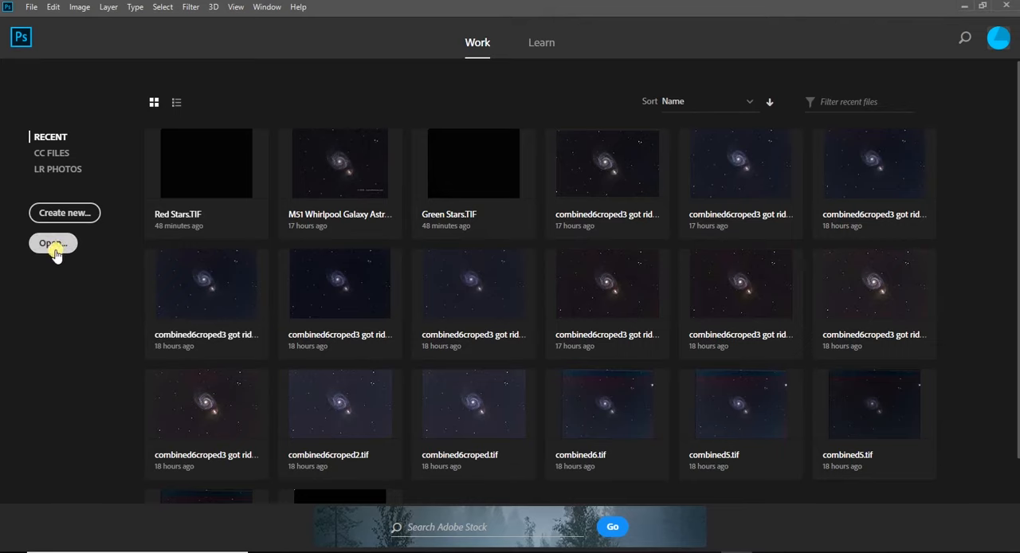
- Switch to Photoshop and open the Red Stars picture from the Stars aligned stack folder in DSS Stack 2
left_click(46, 250)
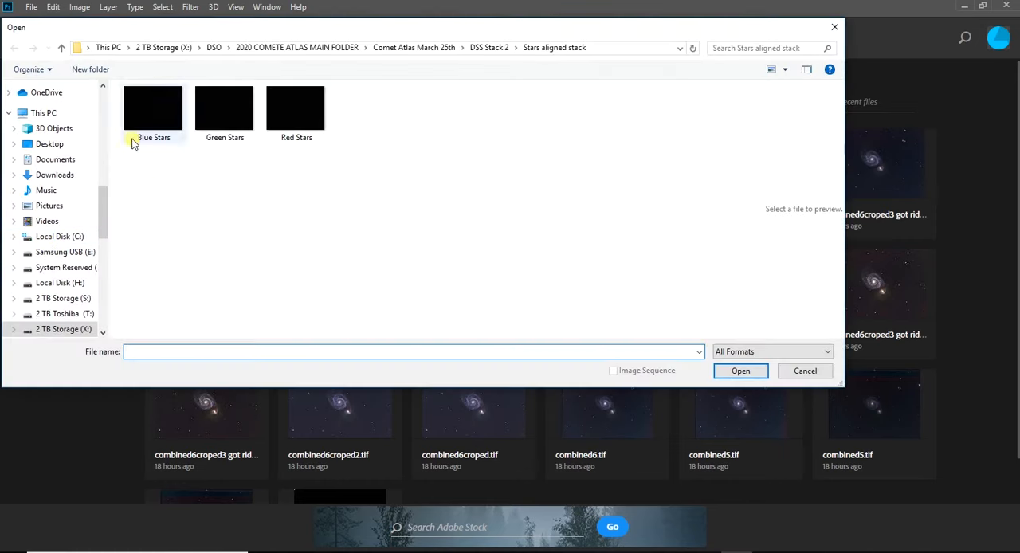
left_click(61, 48)
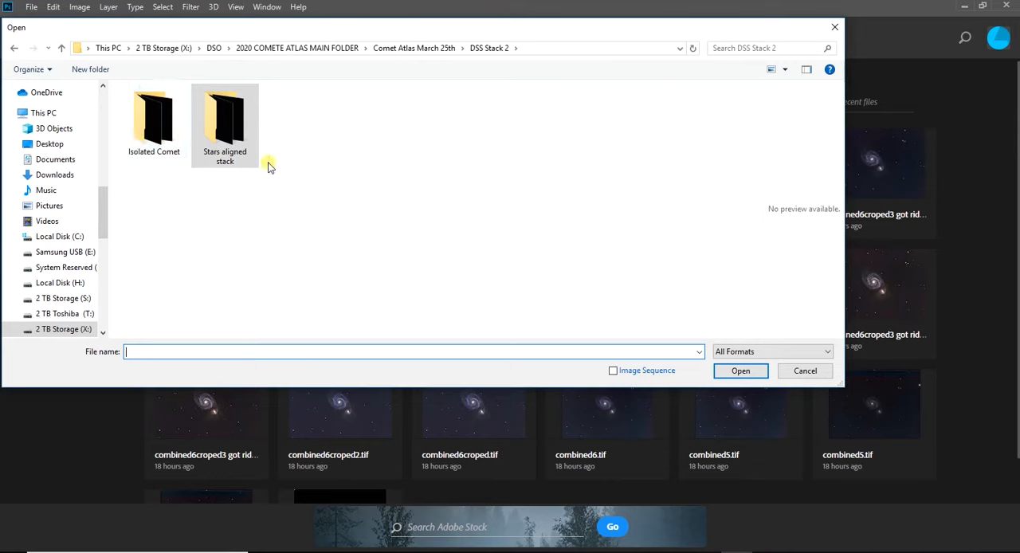
double_click(226, 132)
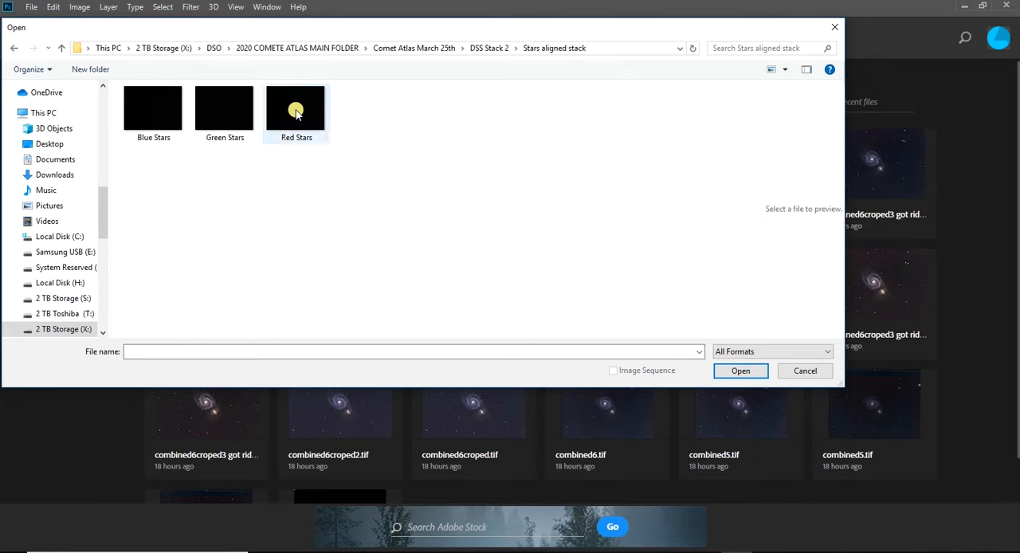
double_click(291, 111)
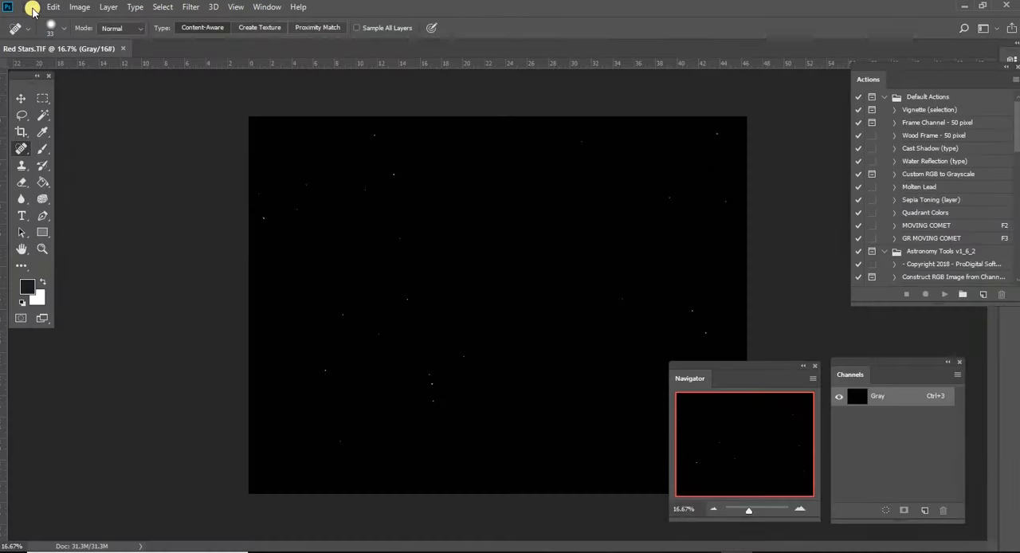
- Open the Green Stars and Blue Stars pictures as two more documents alongside Red Stars
left_click(32, 8)
left_click(33, 31)
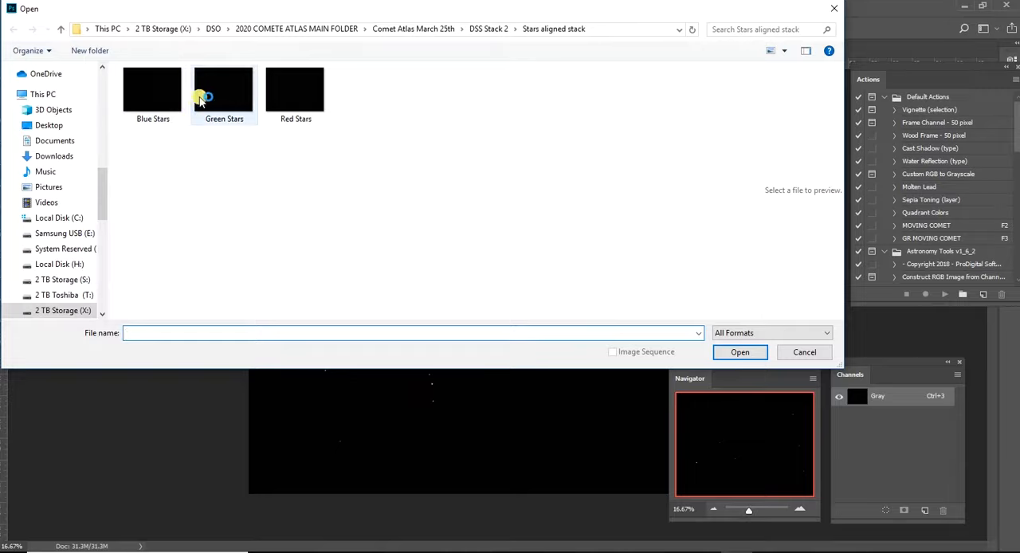
double_click(201, 98)
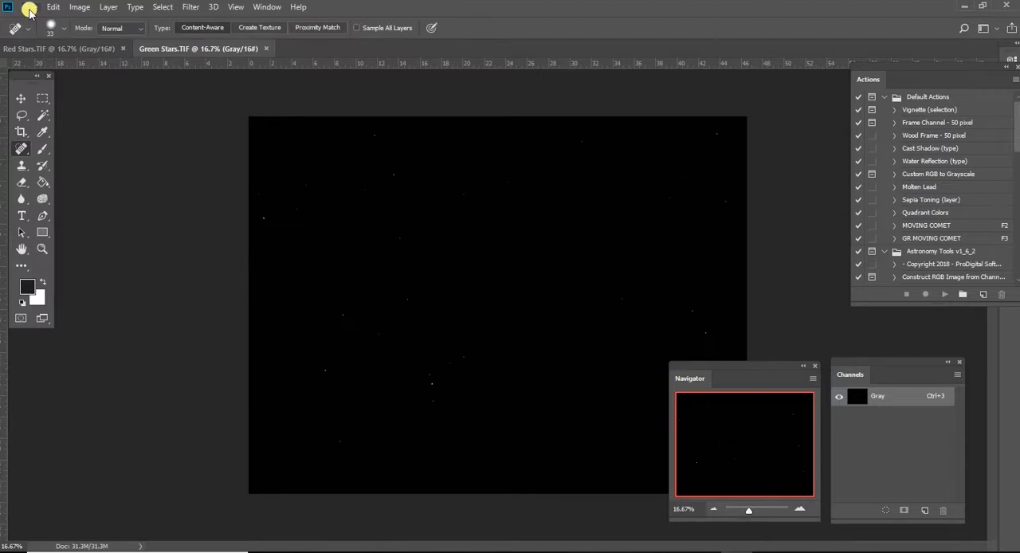
left_click(29, 9)
left_click(28, 30)
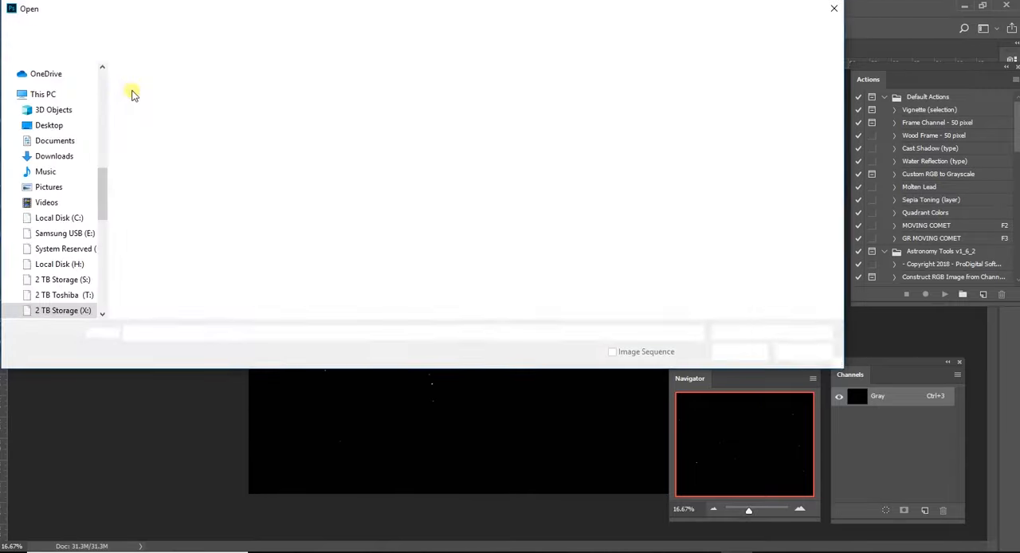
double_click(150, 91)
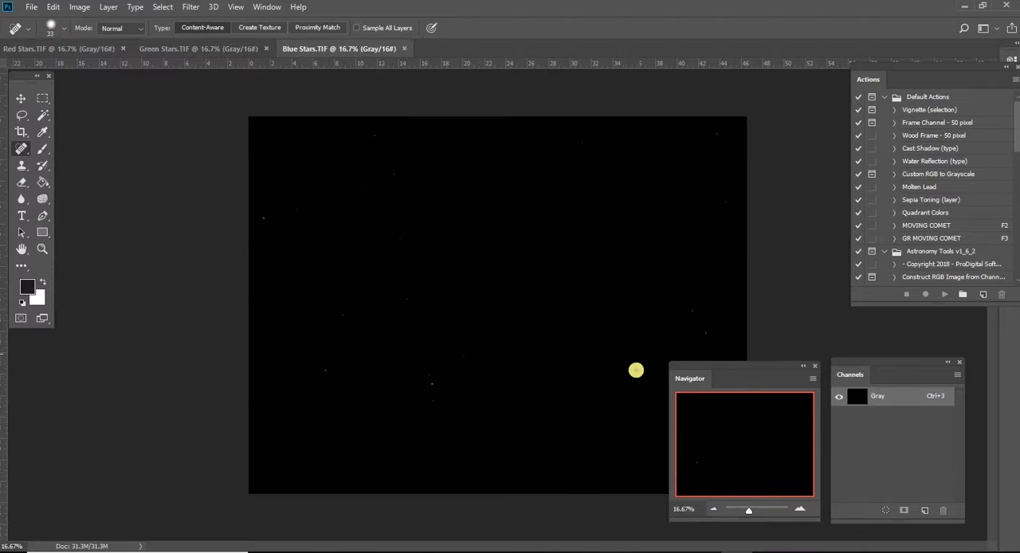
- Copy the whole Red Stars image and create a new 4656 x 3520 pixel, 16-bit document in RGB Color mode with a white background
left_click(74, 49)
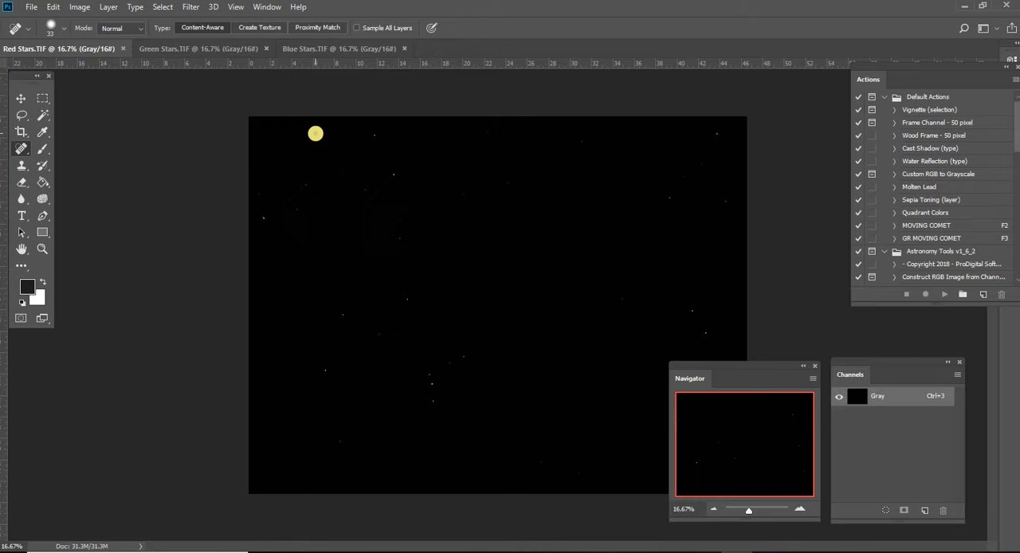
key("alt+F9")
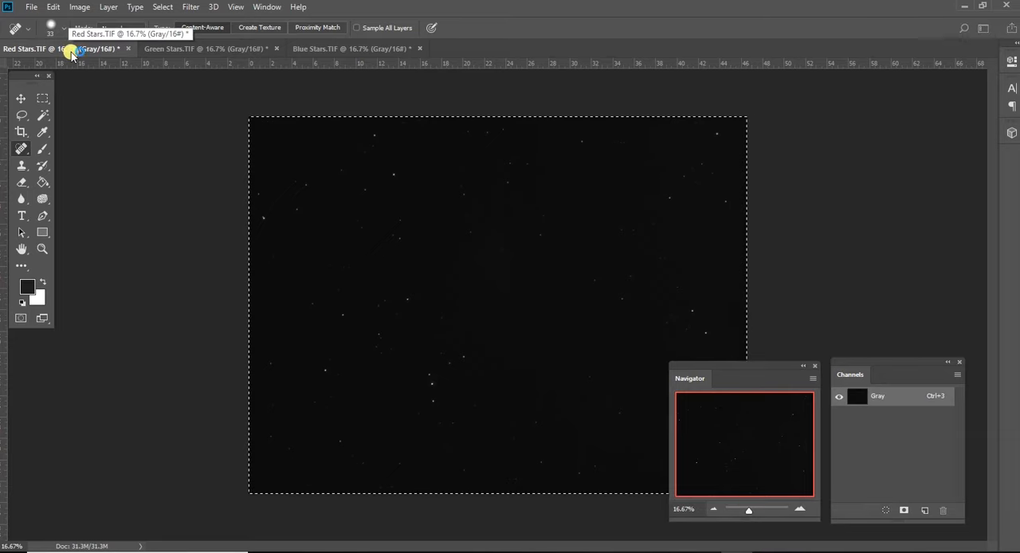
key("ctrl+n")
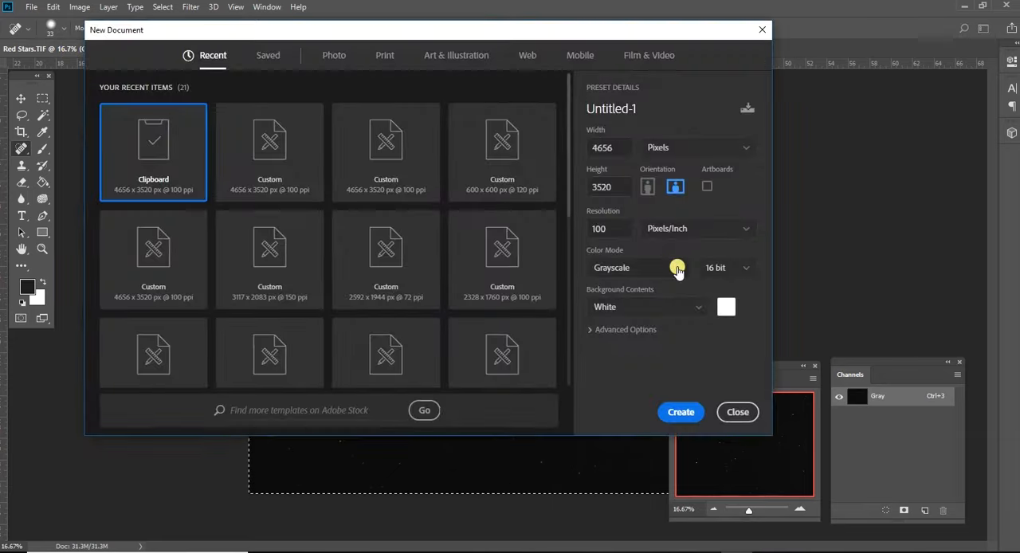
left_click(679, 270)
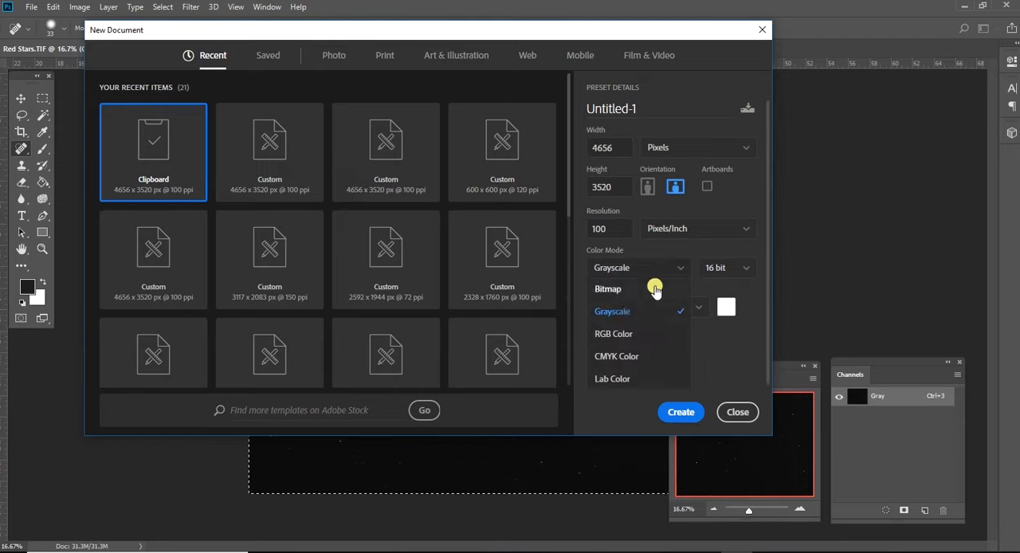
left_click(609, 334)
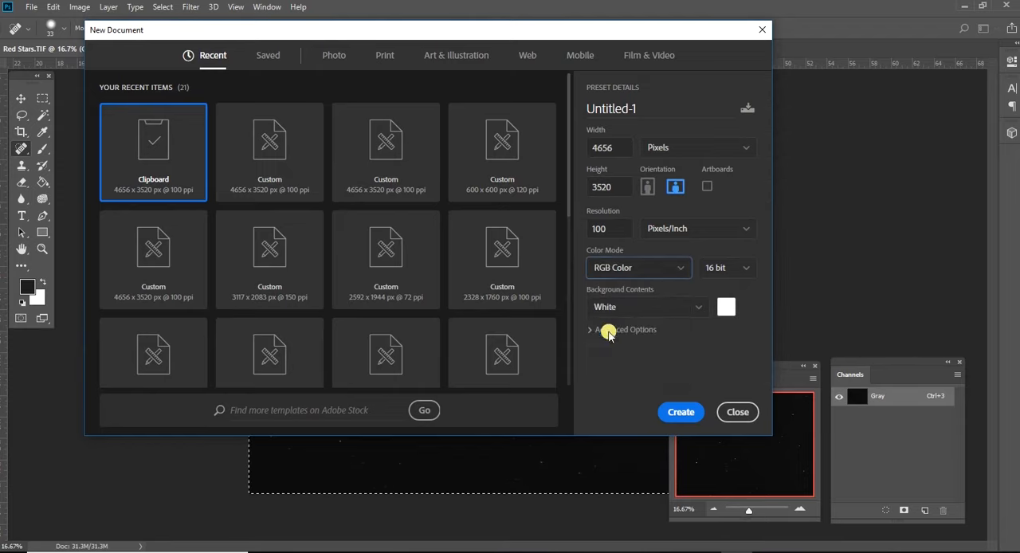
left_click(679, 413)
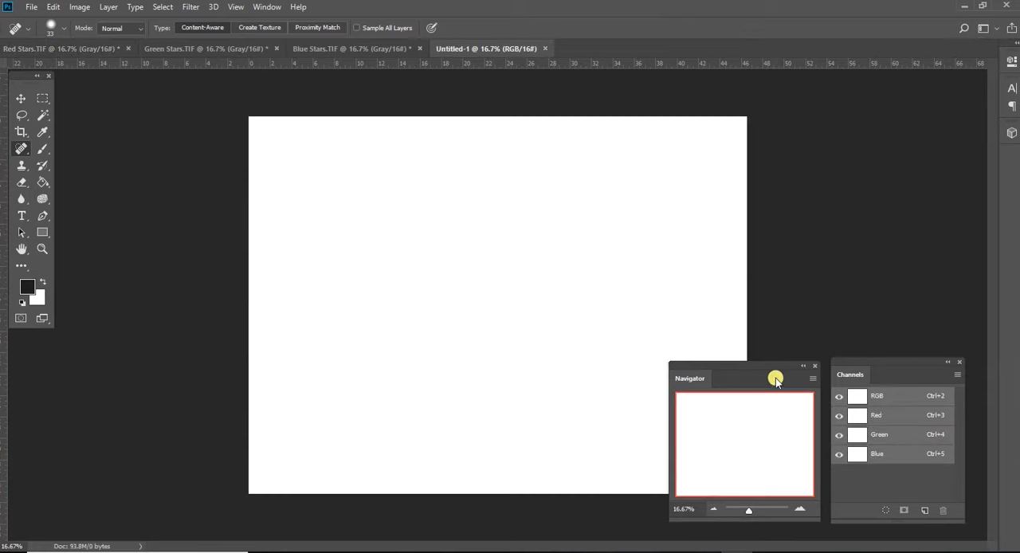
- Paste the copied Red Stars image into the new document's Red channel and the full Green Stars image into its Green channel
left_click(888, 413)
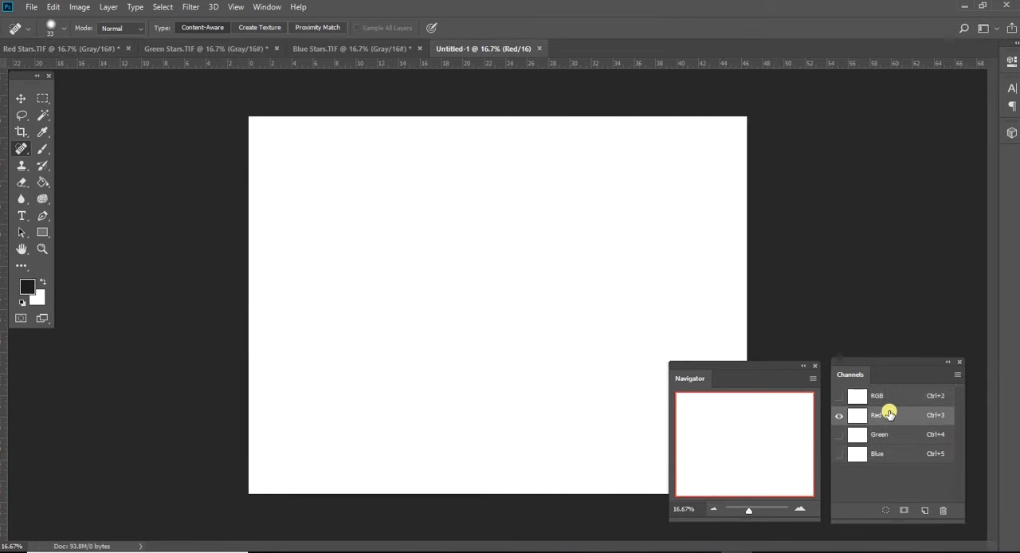
key("ctrl+v")
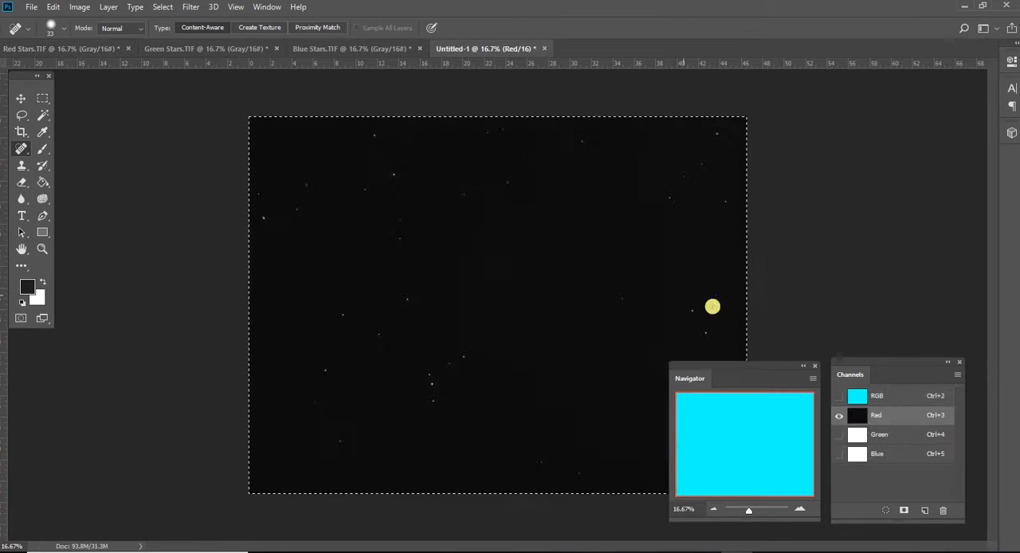
left_click(180, 49)
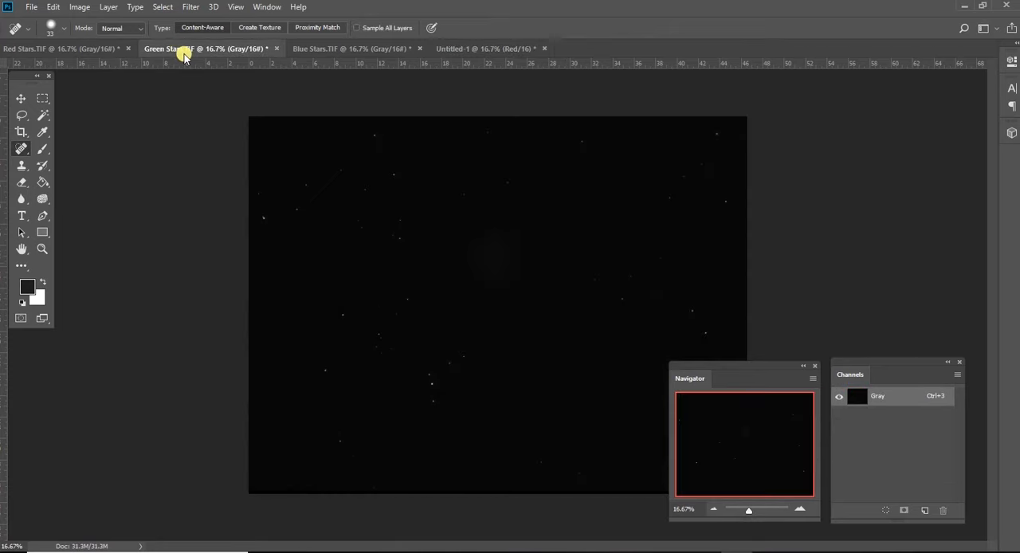
key("ctrl+a")
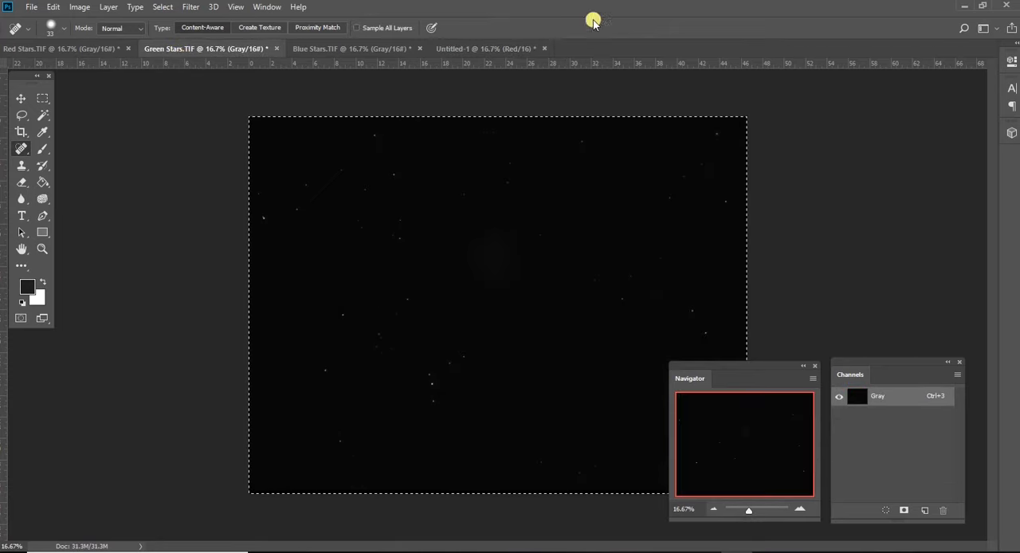
left_click(486, 49)
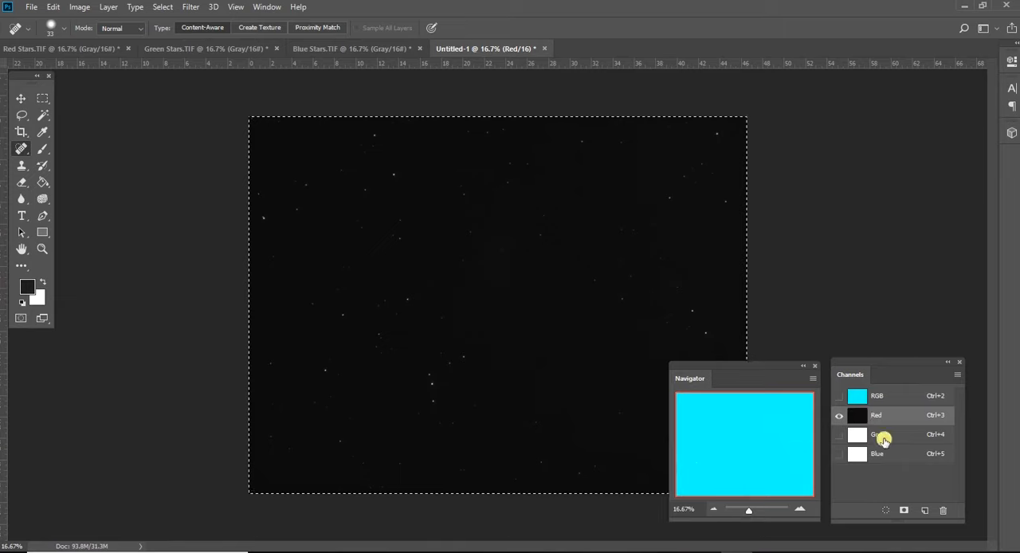
left_click(897, 445)
key("ctrl+v")
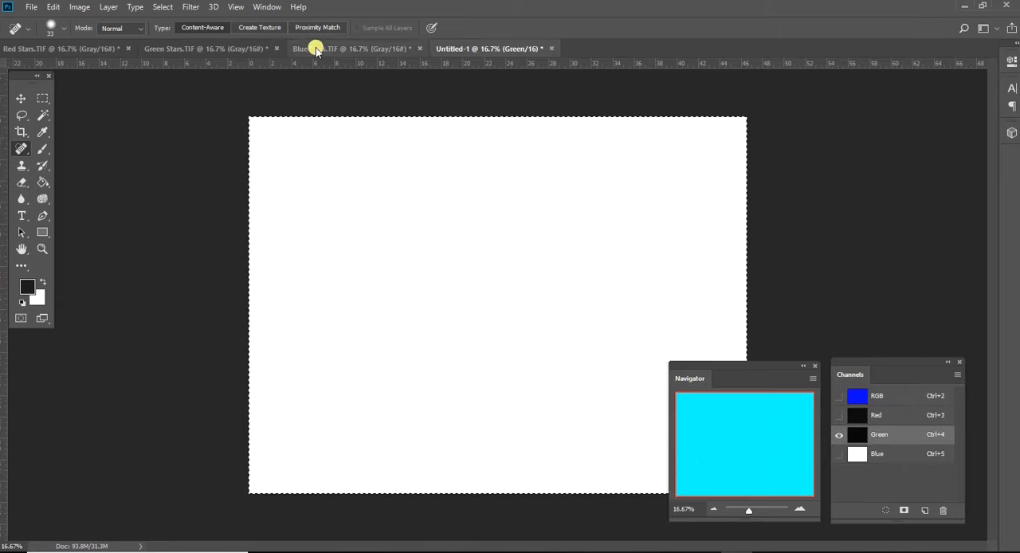
- Copy the full Blue Stars image into the Blue channel of the new RGB document
left_click(327, 50)
key("ctrl+a")
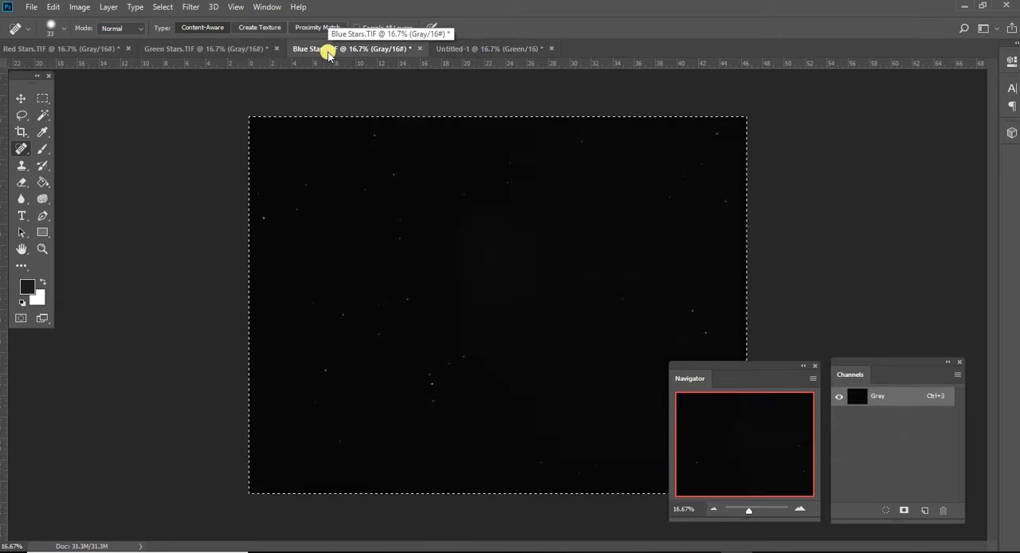
left_click(512, 49)
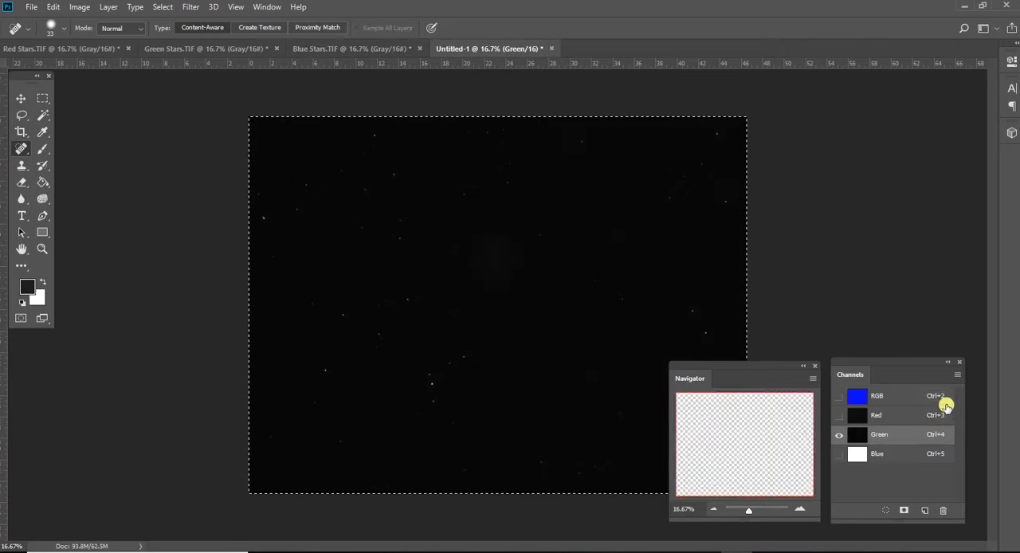
left_click(907, 462)
key("ctrl+v")
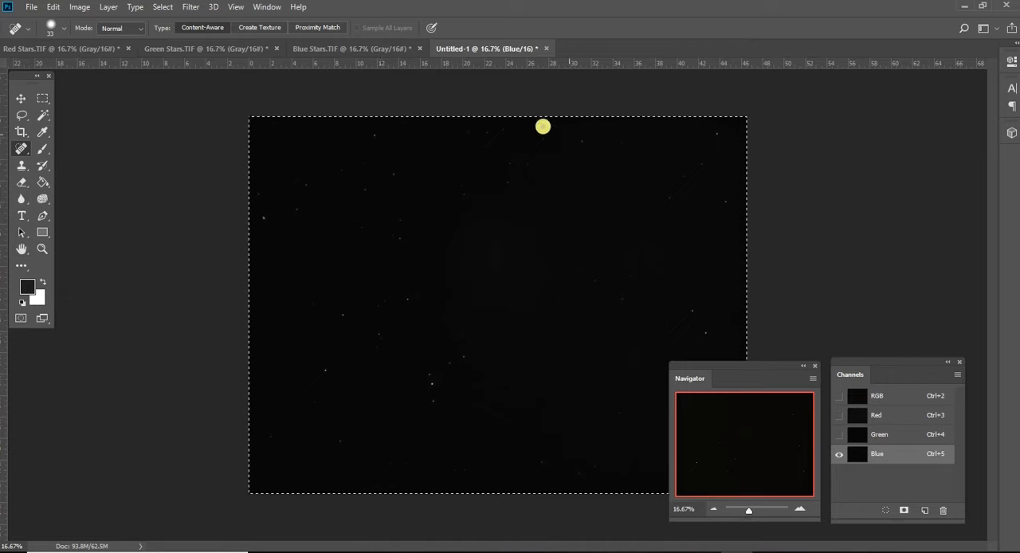
- Brighten the Blue channel with a Levels adjustment, setting the midtone input to 1.30
left_click_drag(755, 367, 856, 248)
left_click(900, 390)
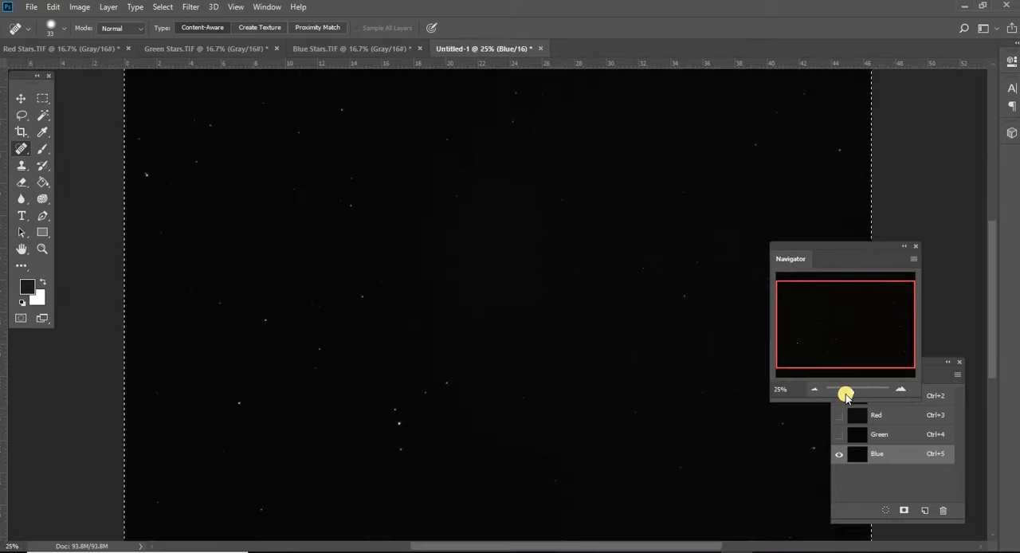
left_click(813, 390)
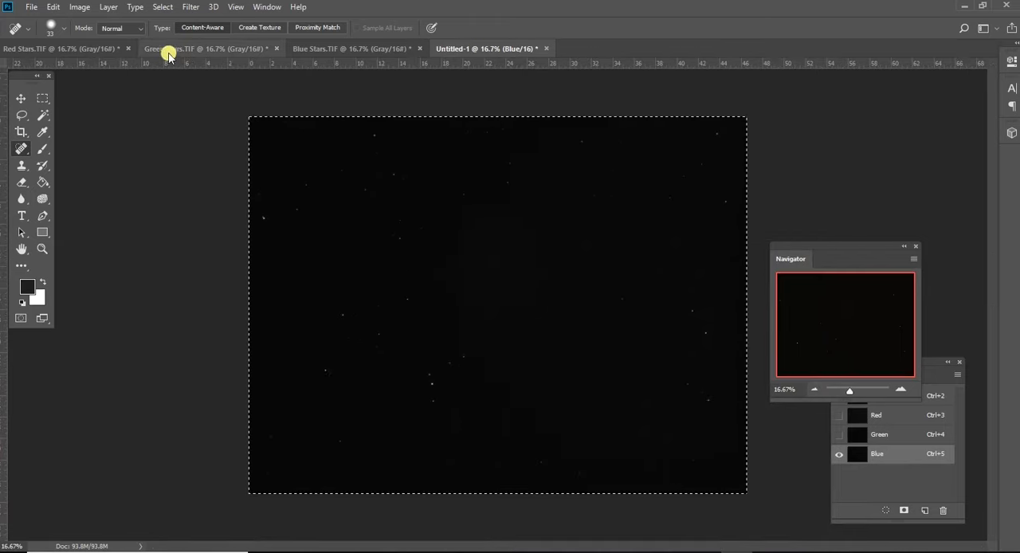
left_click(79, 8)
mouse_move(90, 43)
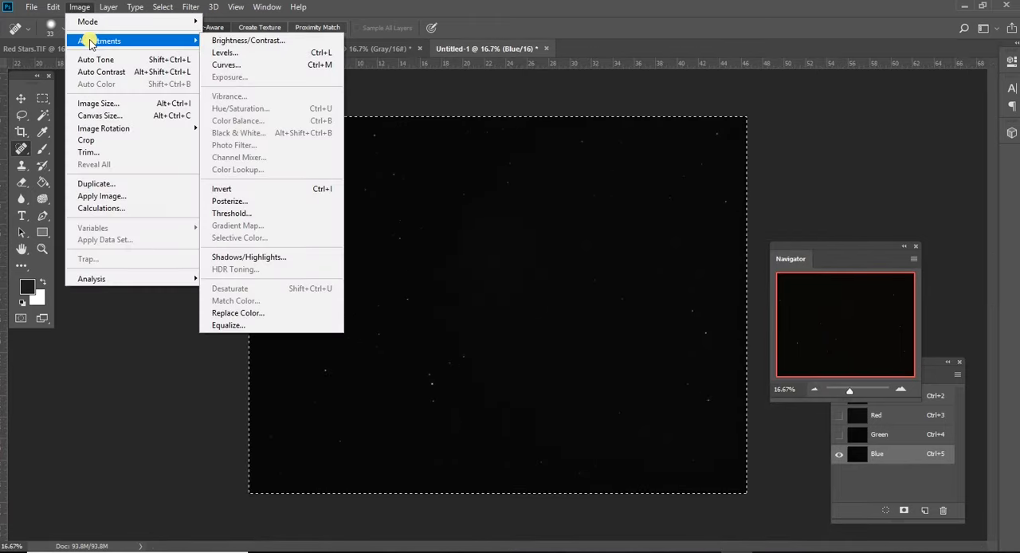
left_click(234, 53)
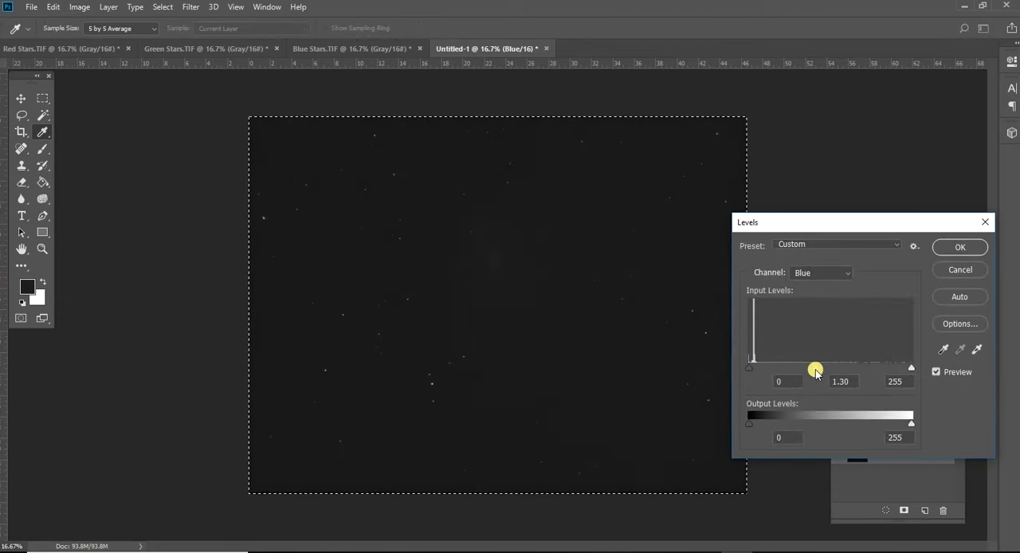
left_click(940, 246)
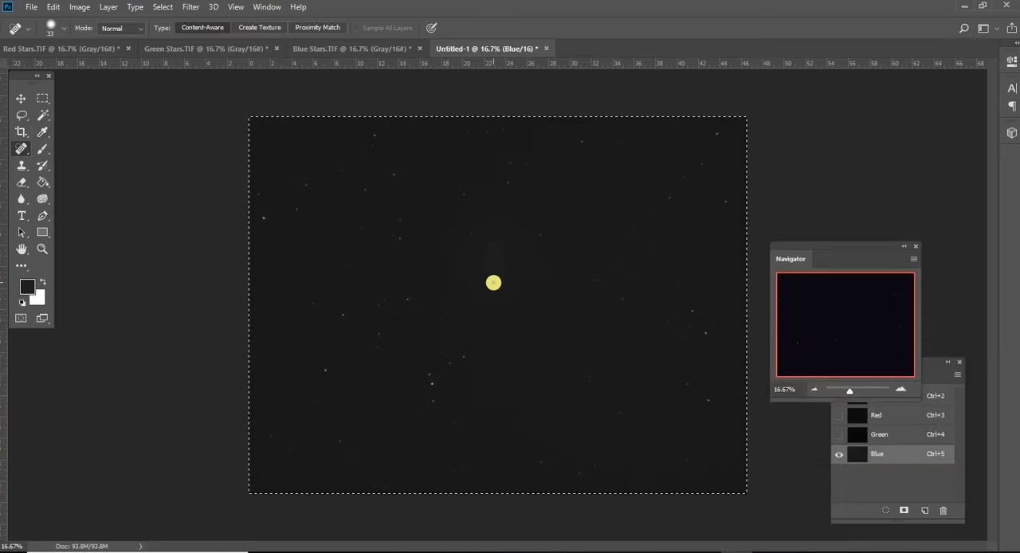
left_click(79, 7)
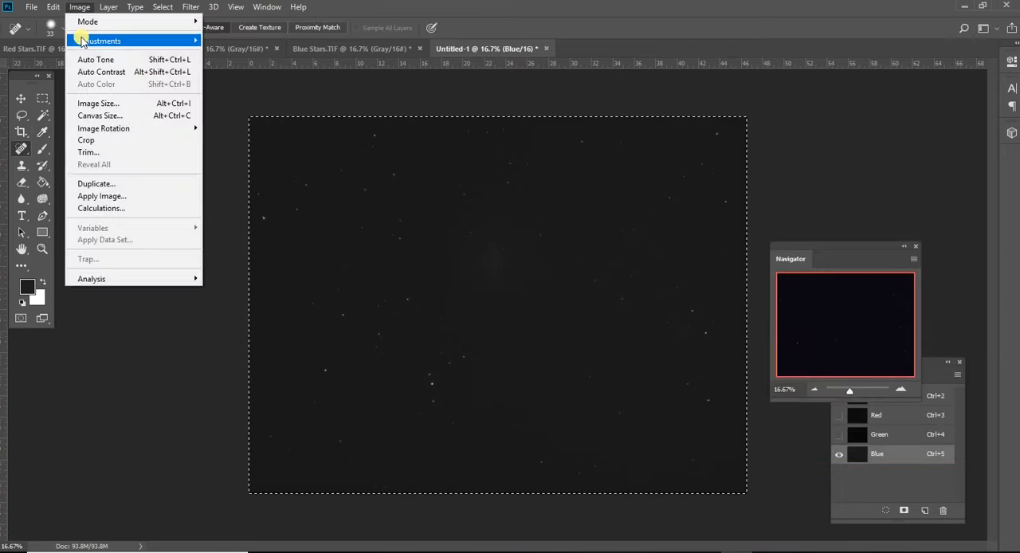
mouse_move(82, 40)
left_click(239, 65)
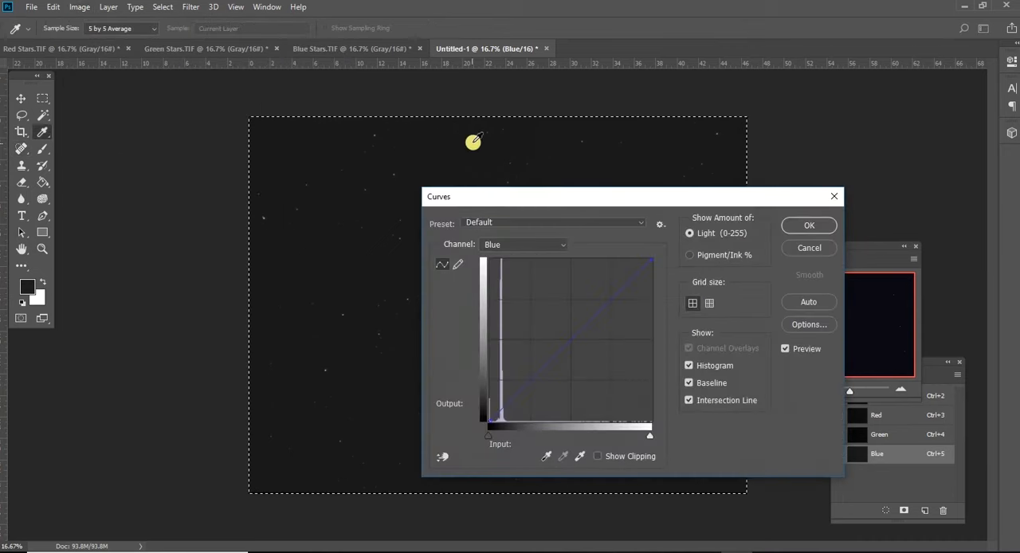
left_click_drag(526, 210, 690, 224)
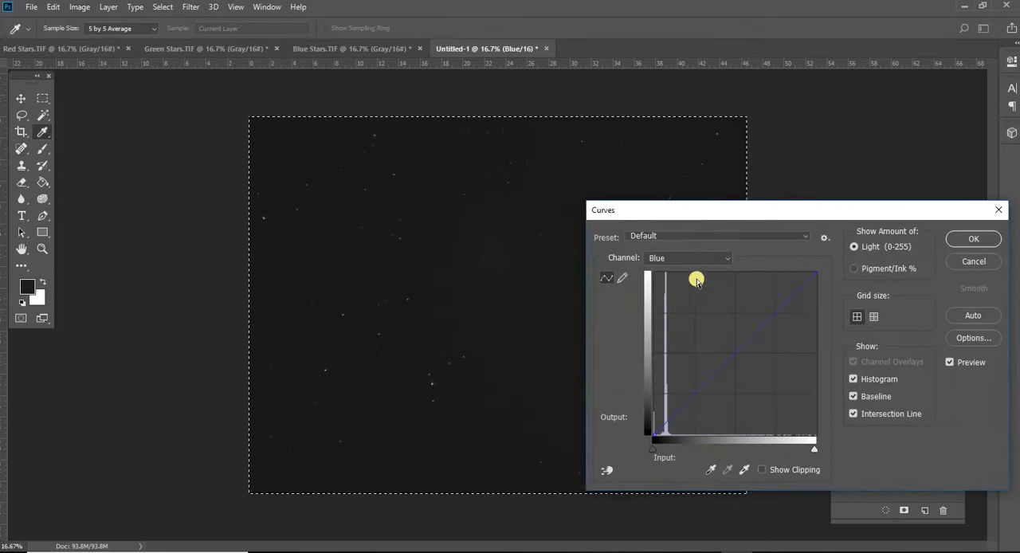
left_click(990, 260)
key("j")
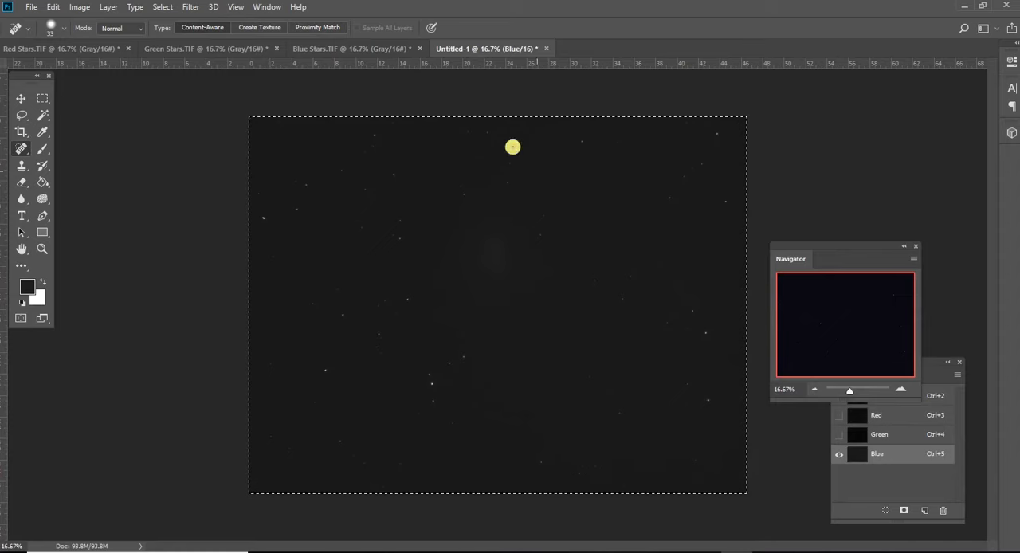
- Select the RGB composite and apply a Levels adjustment with the Blue channel's black input level set to 11
left_click(886, 398)
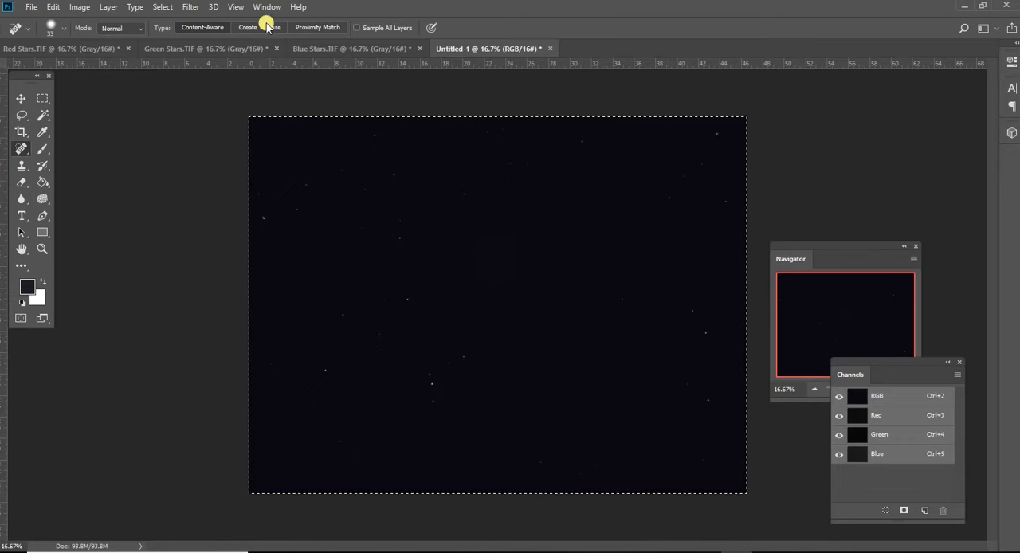
left_click(77, 8)
mouse_move(84, 42)
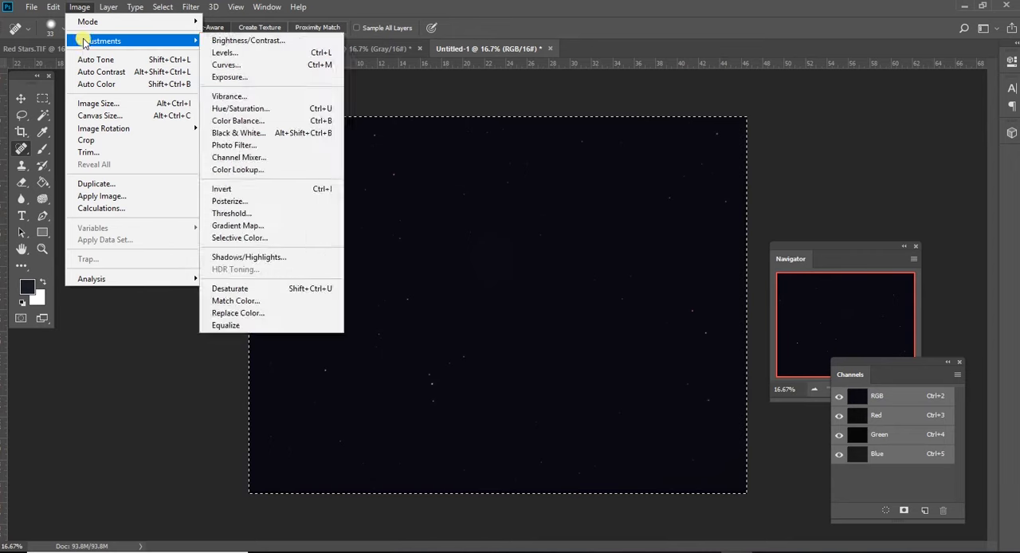
left_click(222, 52)
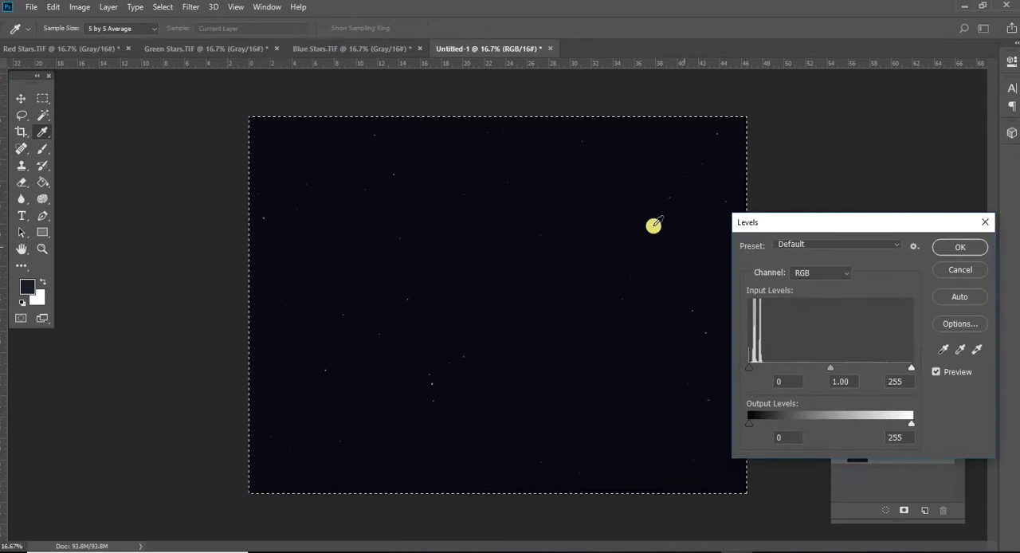
left_click(844, 273)
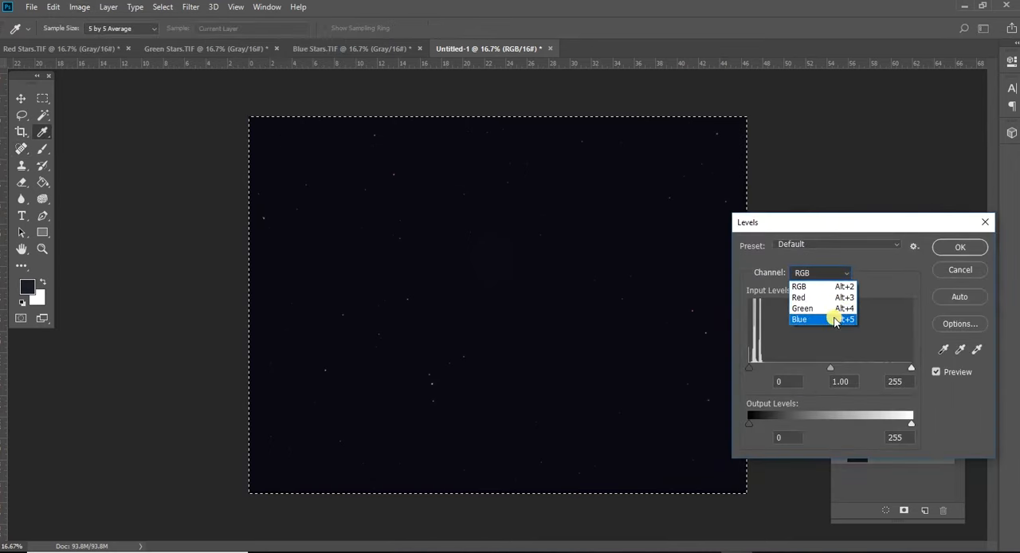
left_click(834, 321)
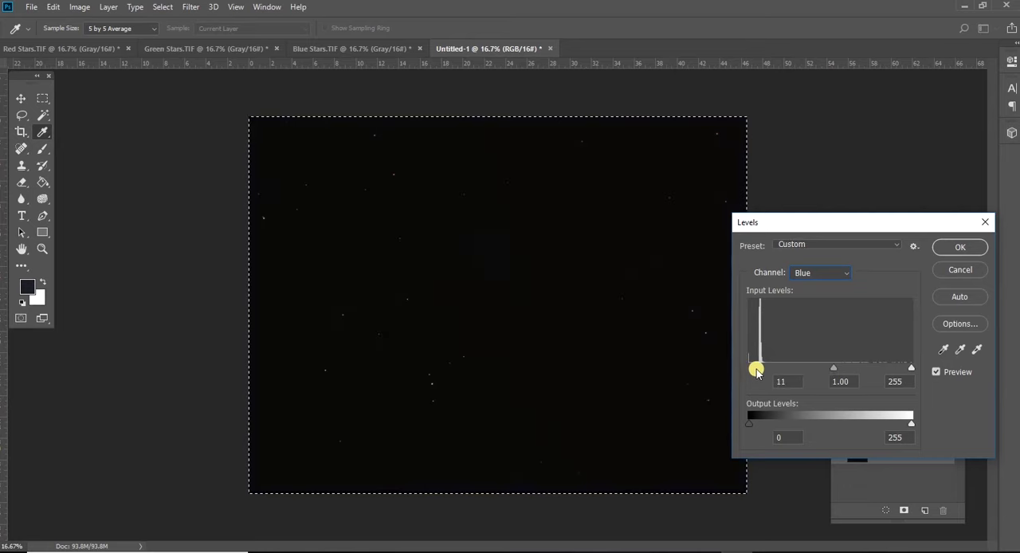
left_click(825, 273)
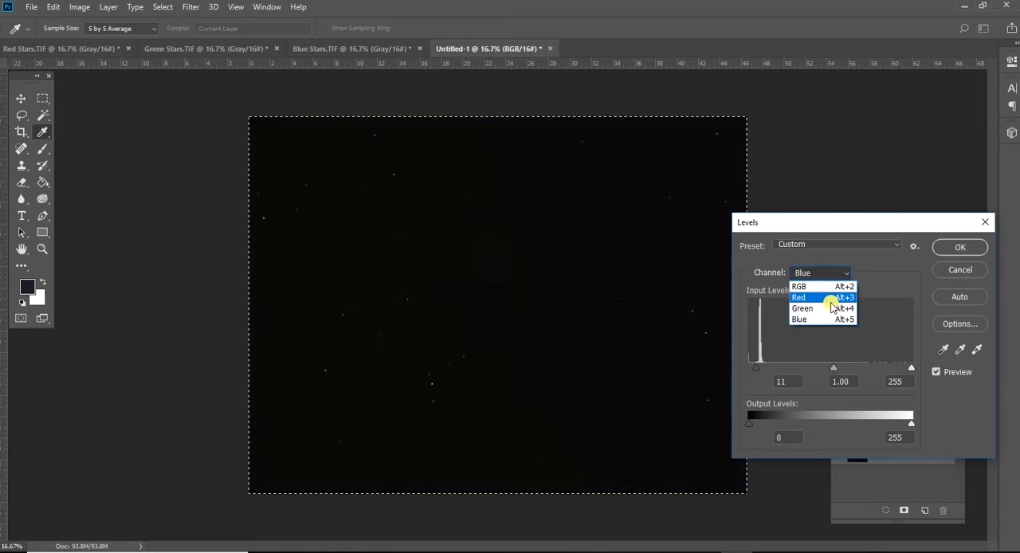
left_click(829, 295)
left_click(826, 272)
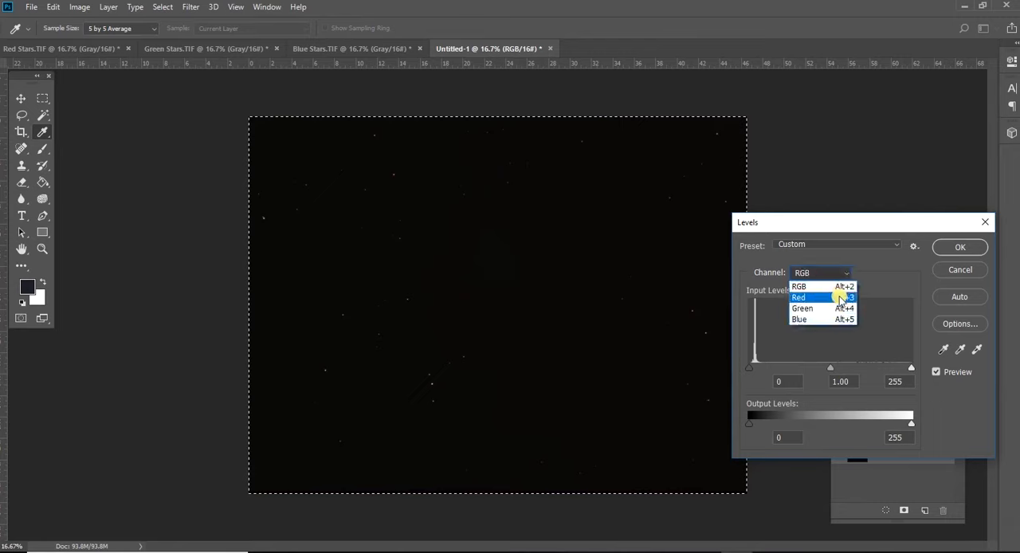
left_click(834, 311)
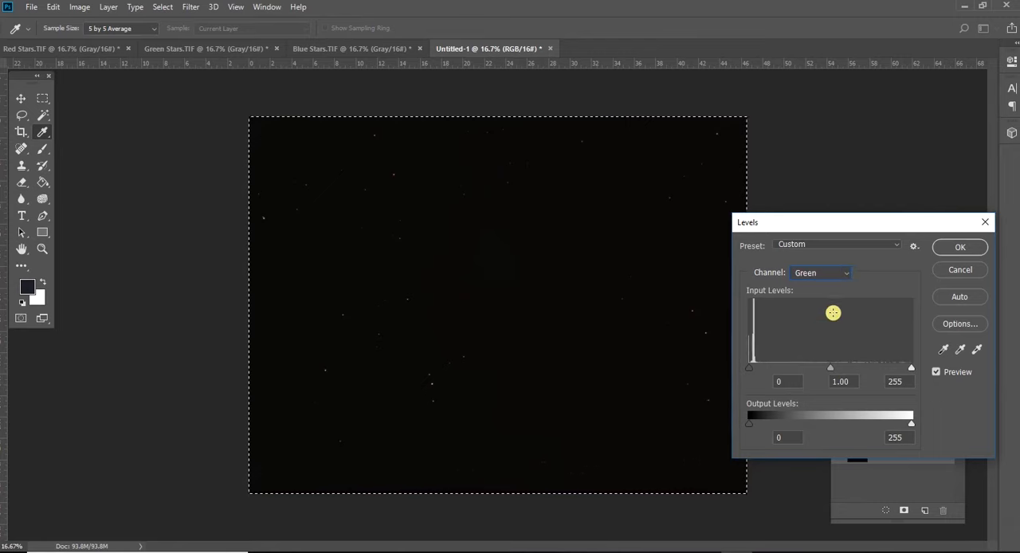
left_click(937, 247)
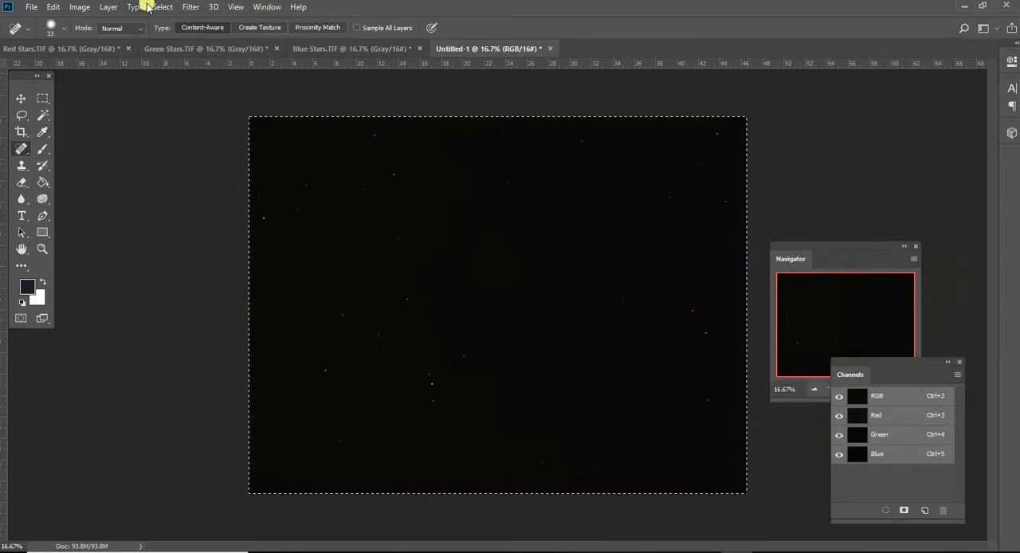
- Brighten the RGB composite with a Curves adjustment, raising the curve with one point in the lower midtones
left_click(70, 7)
mouse_move(80, 41)
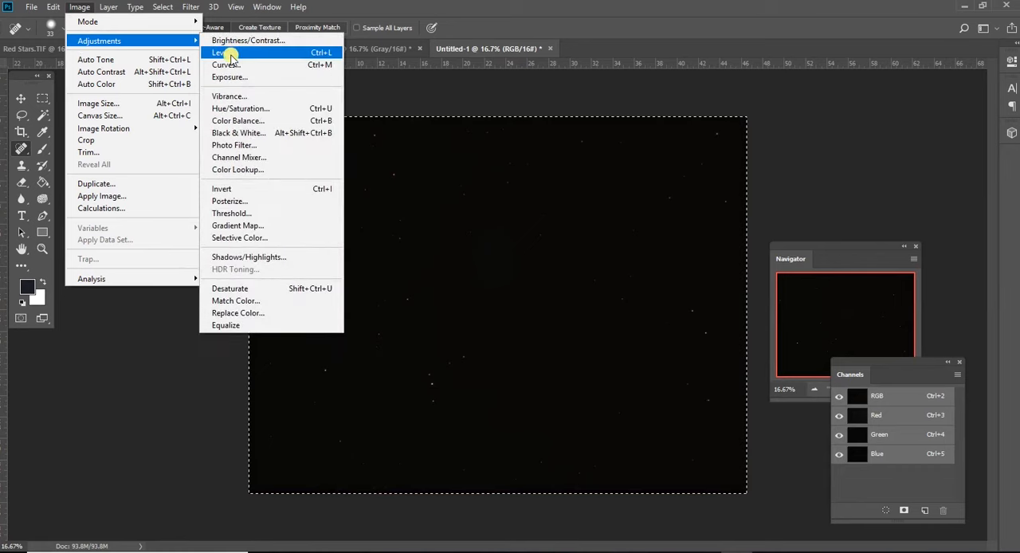
left_click(227, 64)
left_click_drag(736, 352, 684, 316)
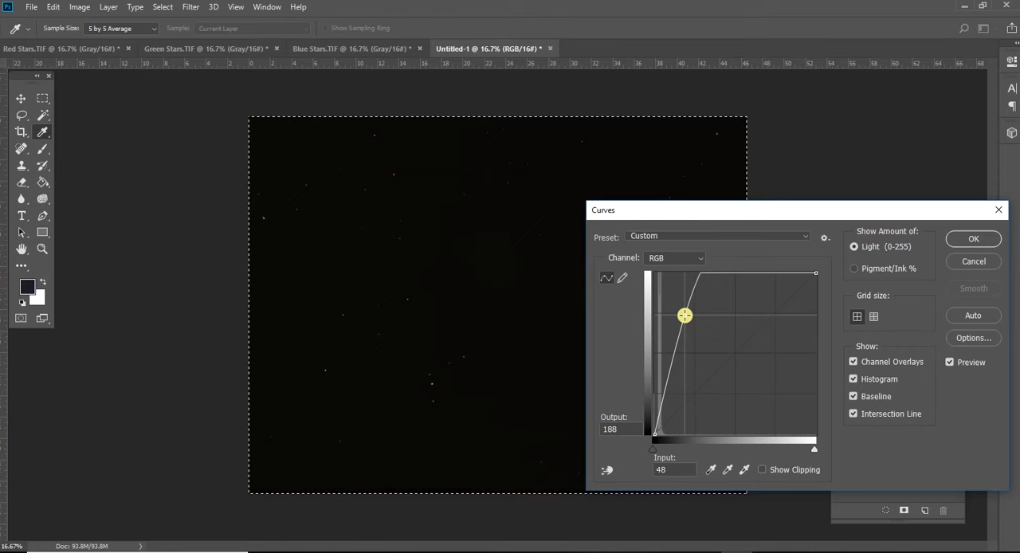
left_click_drag(659, 224, 779, 191)
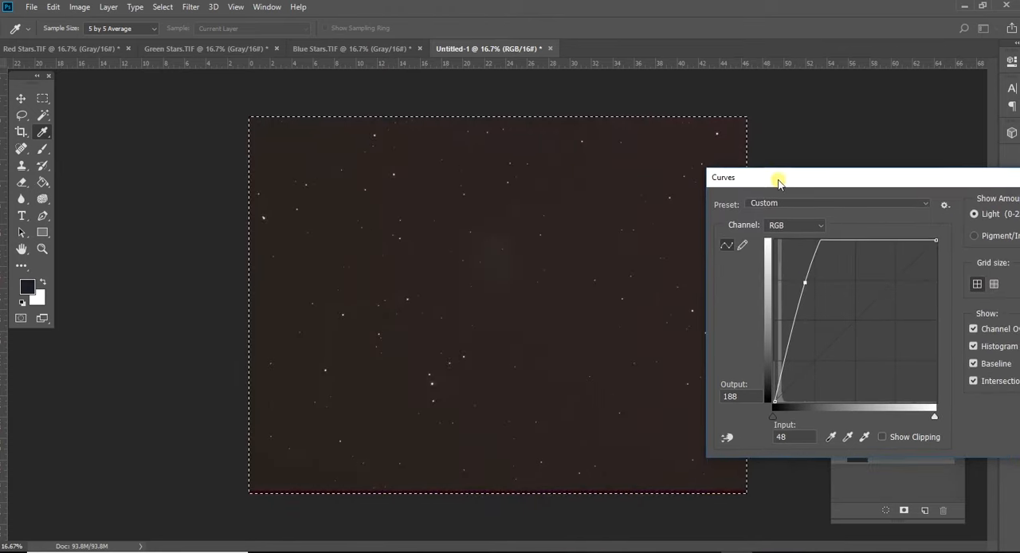
left_click_drag(804, 284, 798, 283)
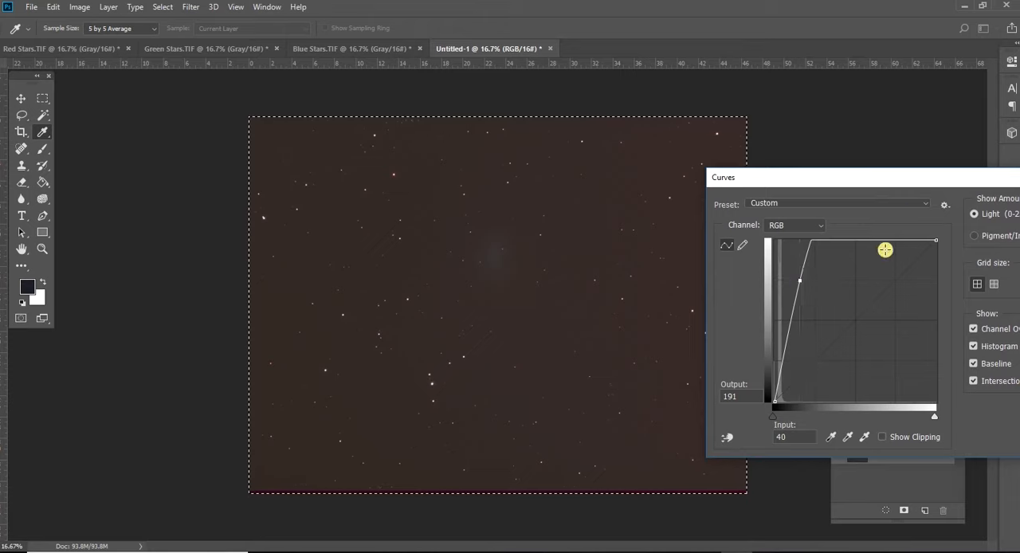
left_click_drag(890, 178, 824, 196)
left_click_drag(733, 293, 759, 317)
left_click(1010, 226)
key("j")
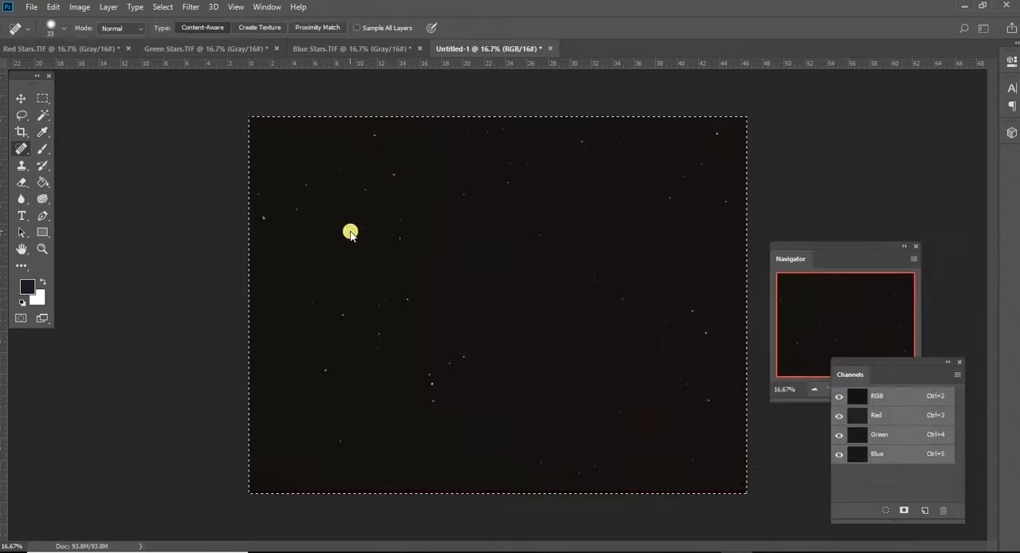
- Apply a Levels adjustment to the RGB composite with the black input level at 7 and the midtone input at 1.68
left_click(80, 7)
mouse_move(136, 40)
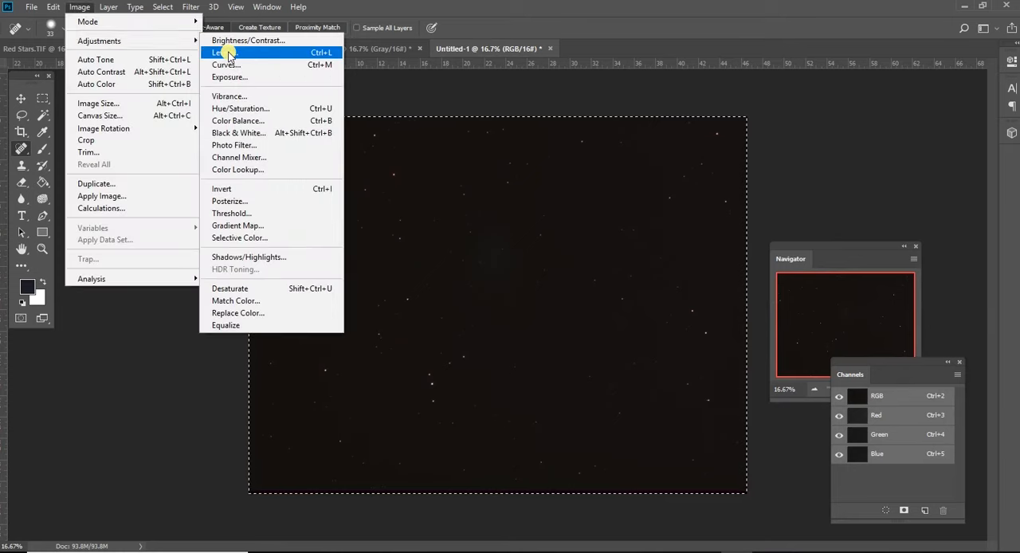
left_click(267, 52)
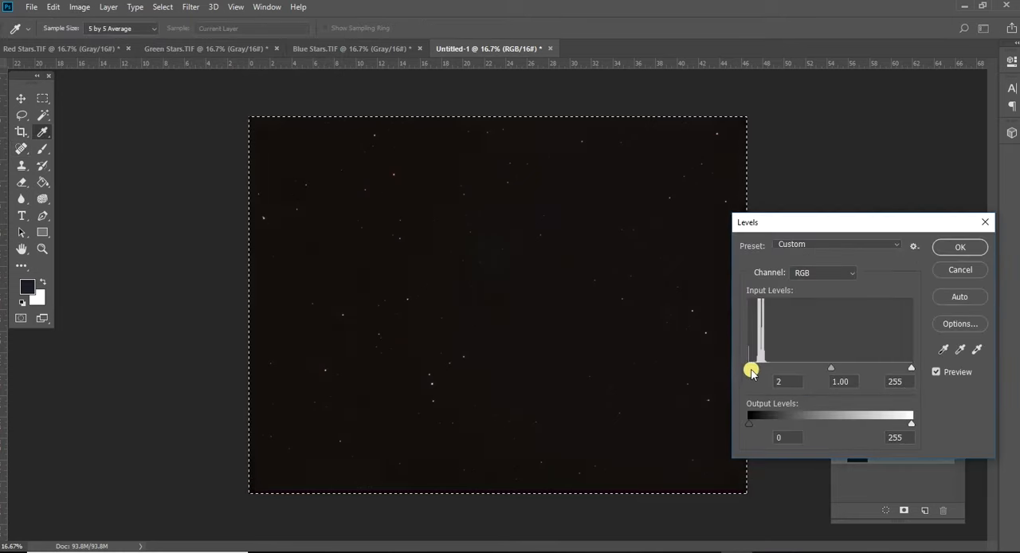
left_click_drag(827, 370, 813, 372)
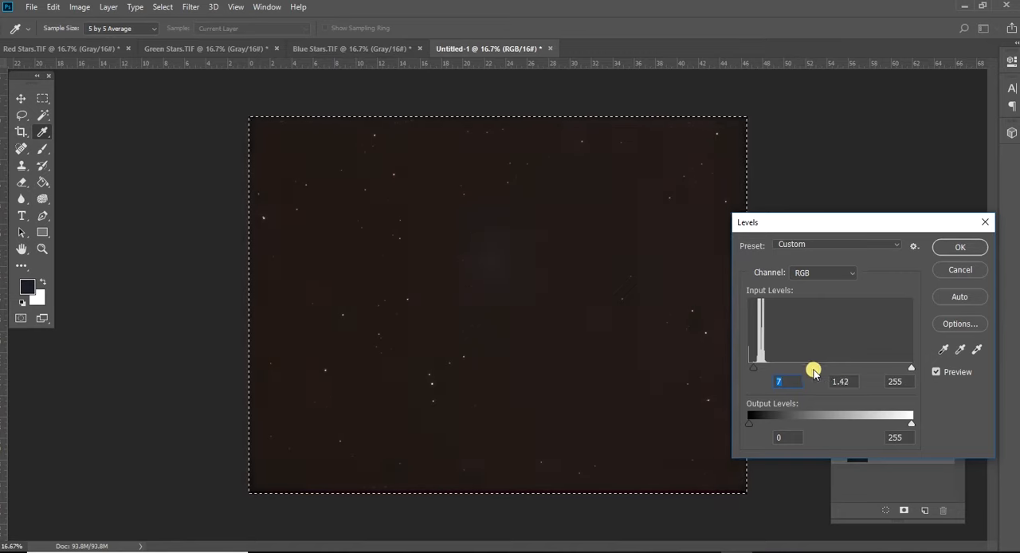
left_click(849, 272)
left_click(956, 249)
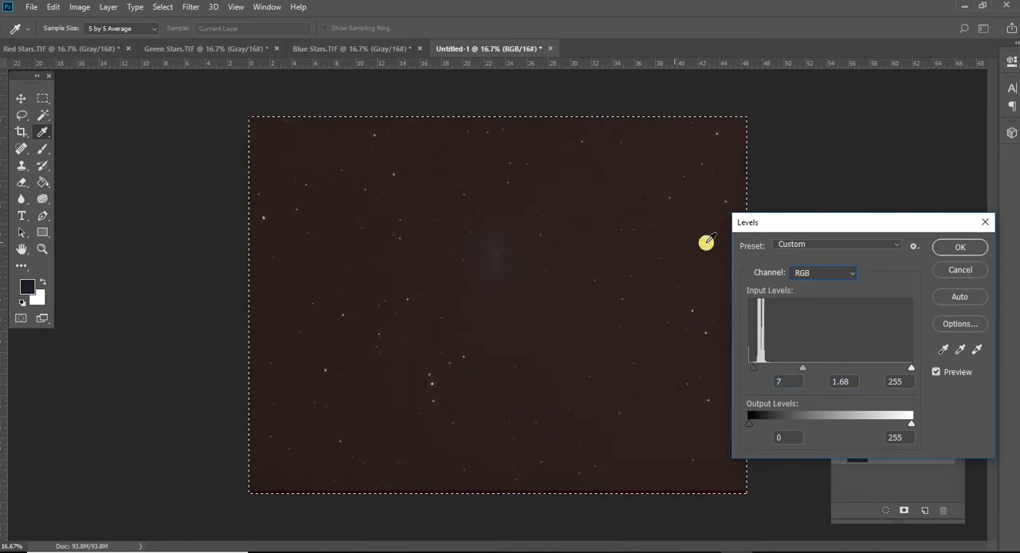
left_click(956, 248)
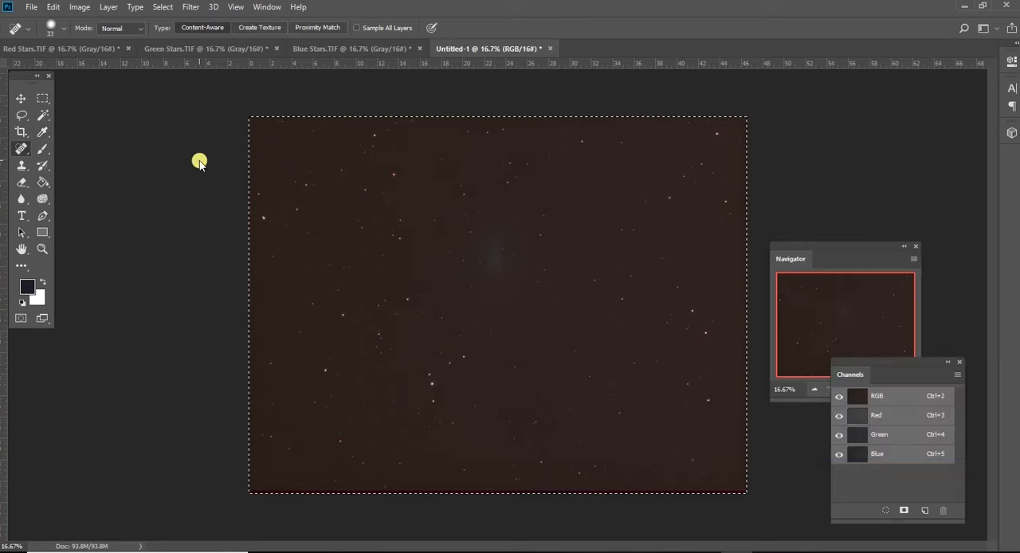
- Try a stronger Curves stretch on the RGB composite with a point at input 76 and output 182
left_click(78, 7)
mouse_move(86, 40)
left_click(258, 63)
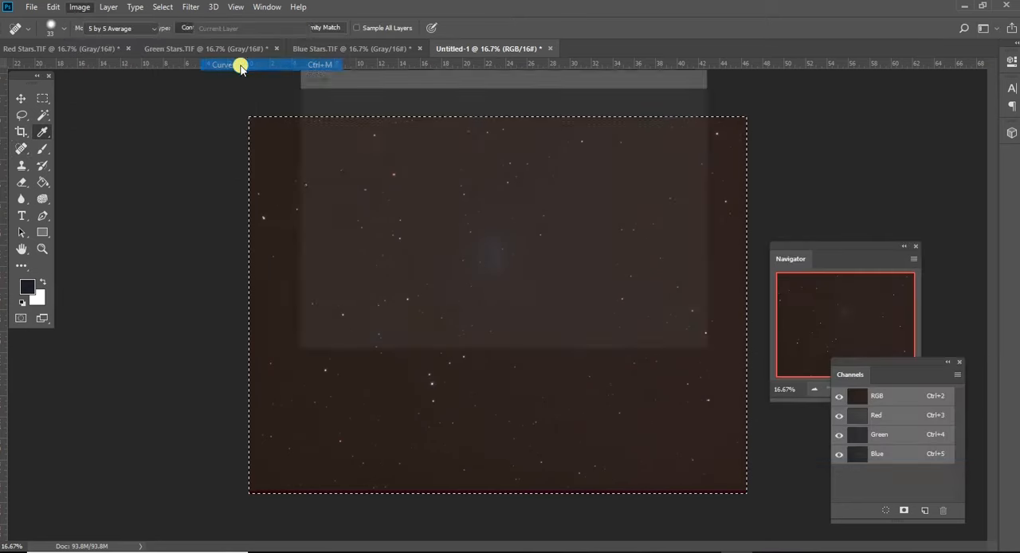
left_click_drag(438, 84, 718, 165)
left_click_drag(721, 284, 689, 263)
left_click_drag(650, 158, 774, 193)
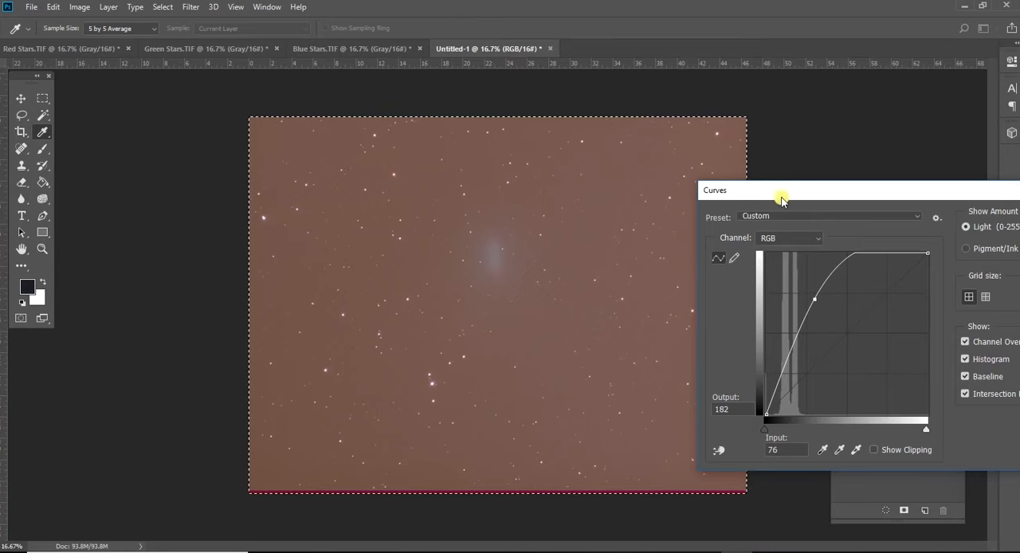
left_click_drag(781, 196, 646, 217)
left_click(931, 264)
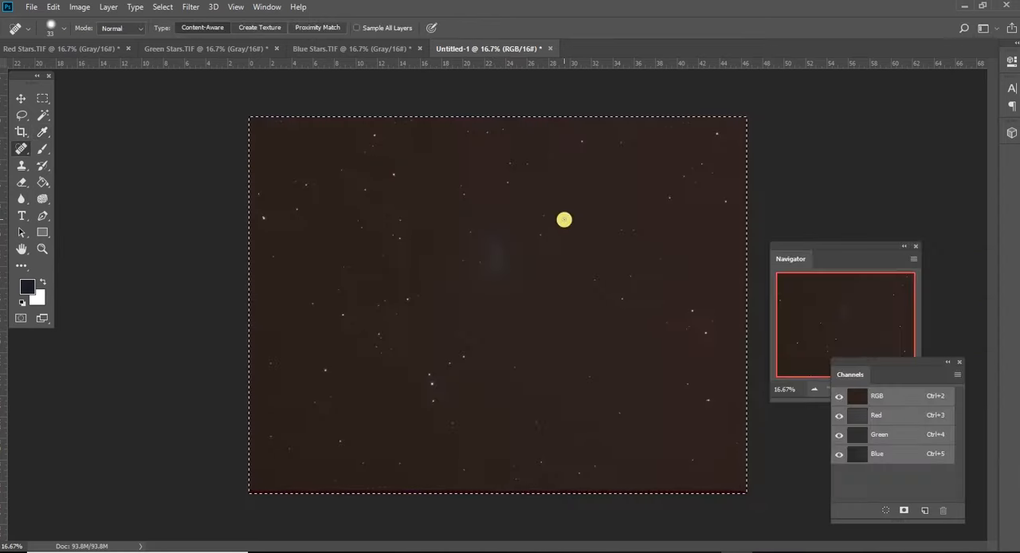
- Close the untitled RGB document without saving its changes
left_click(549, 48)
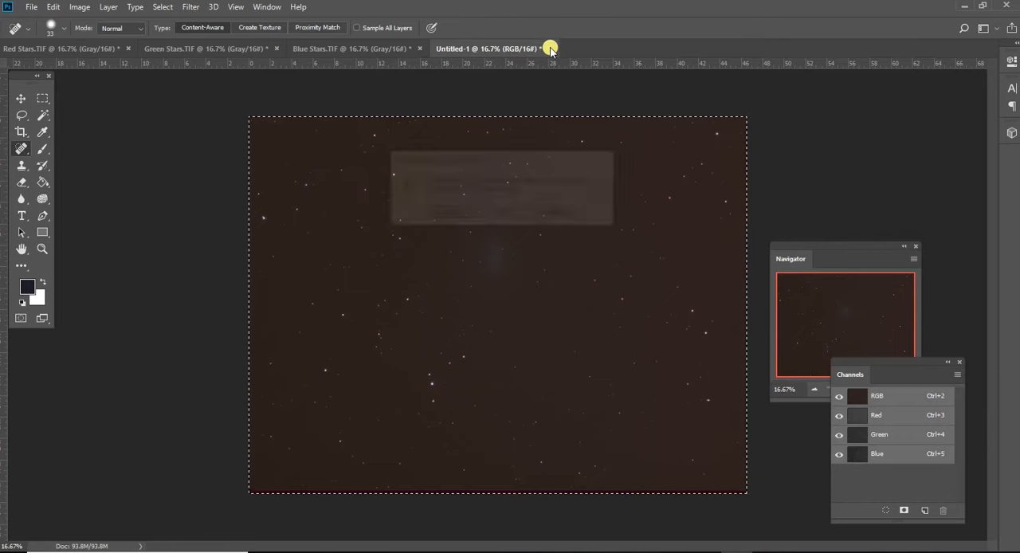
left_click(502, 212)
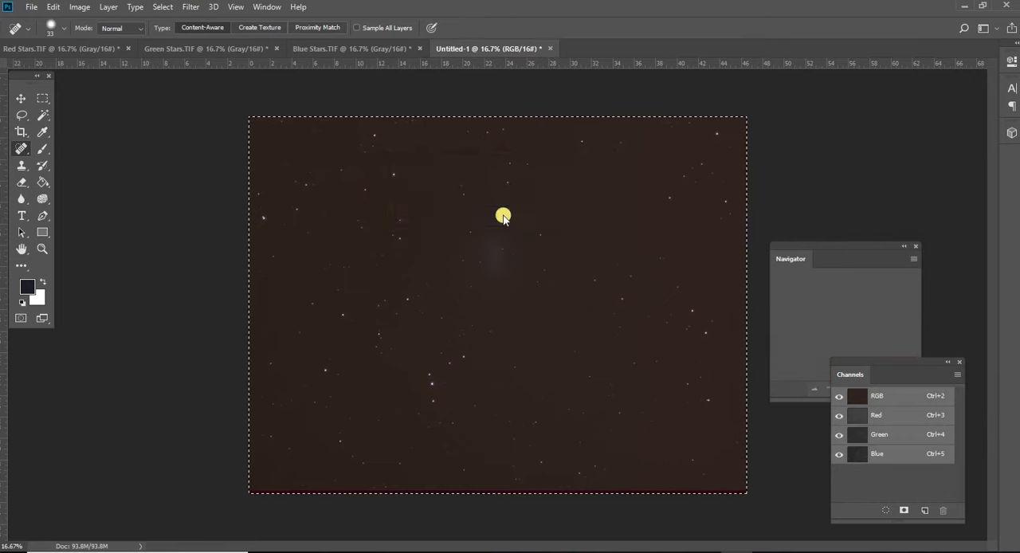
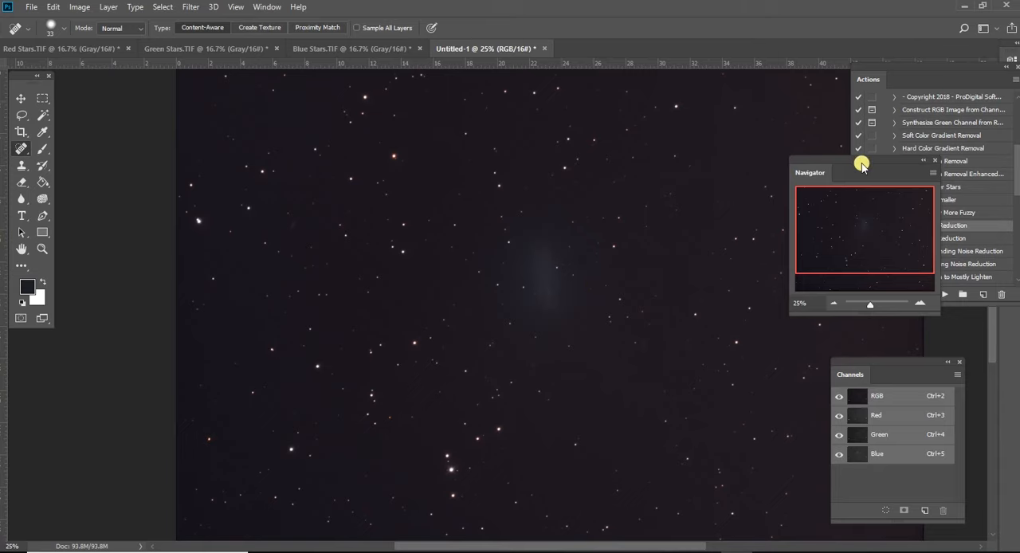
- Examine the comet's glow and the surrounding stars in the RGB composite at closer magnification
left_click_drag(861, 164, 900, 174)
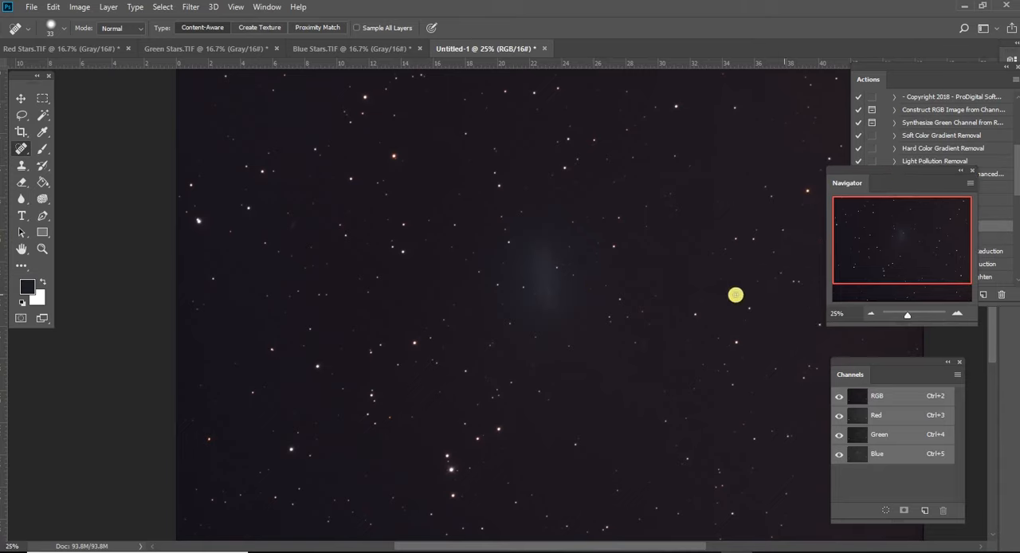
left_click(955, 313)
left_click(955, 313)
left_click(955, 313)
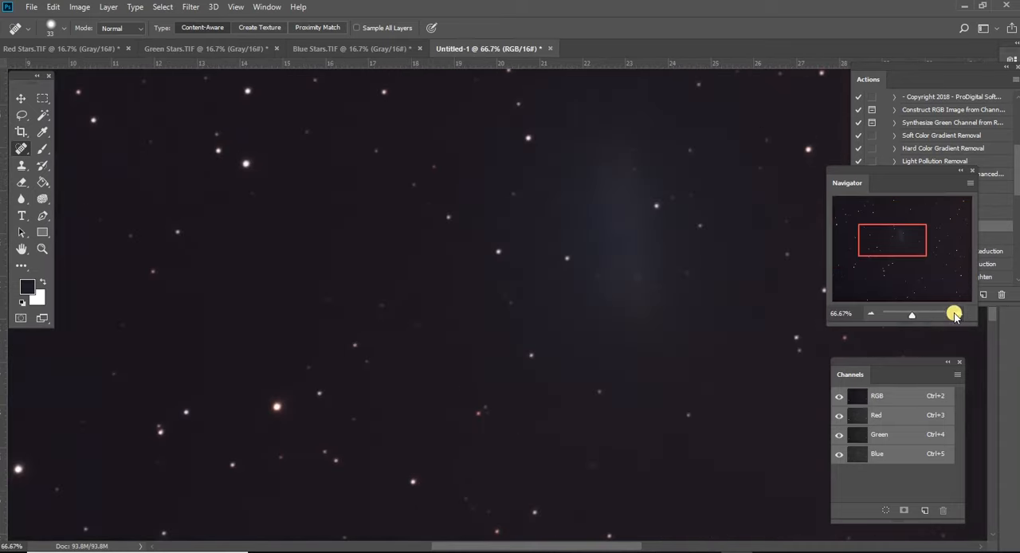
left_click_drag(889, 239, 898, 234)
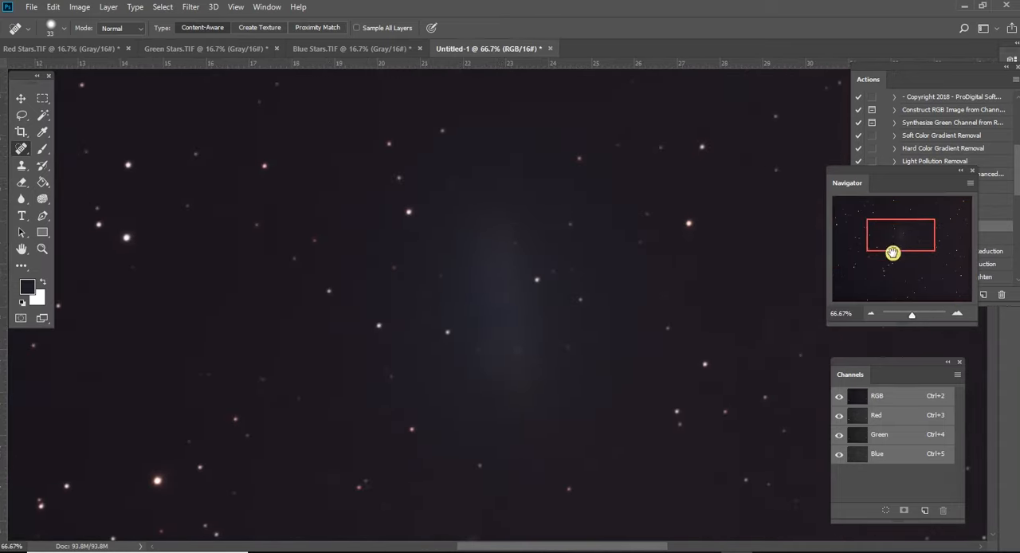
left_click(868, 314)
left_click(868, 314)
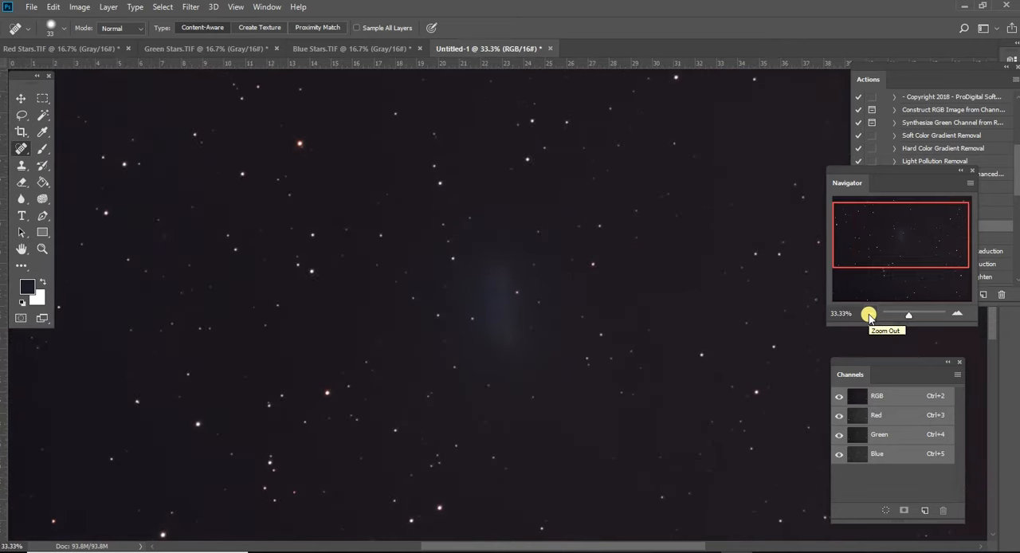
left_click_drag(876, 233, 894, 243)
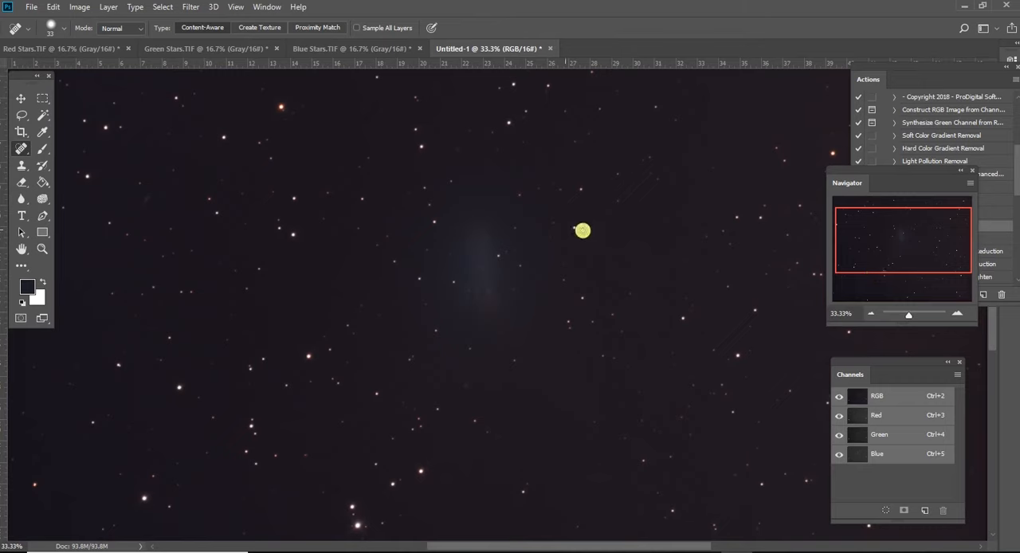
- Start a Levels adjustment on the RGB composite and set the Red channel's black input level to 11
left_click(74, 9)
mouse_move(84, 40)
left_click(213, 52)
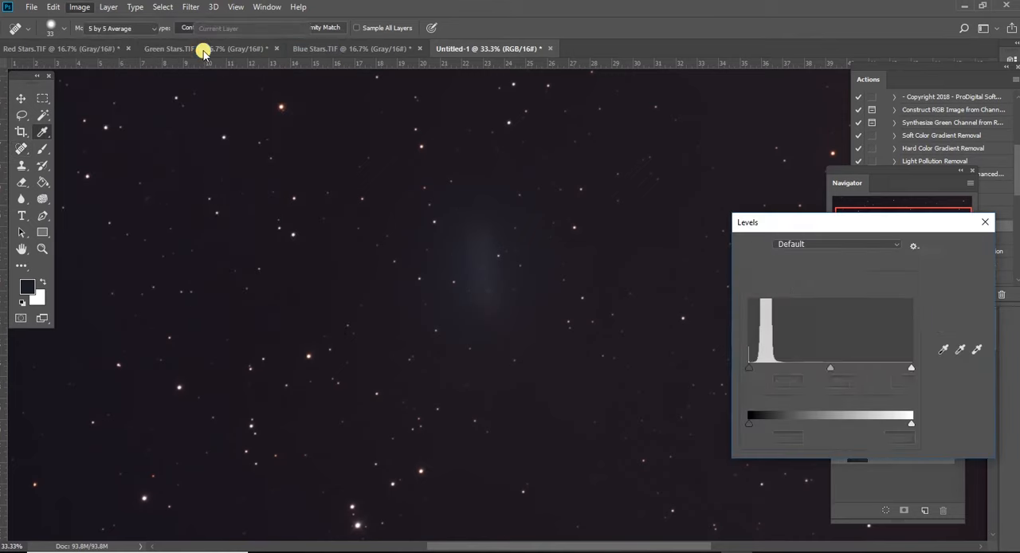
left_click(847, 273)
left_click(834, 296)
left_click_drag(757, 367, 753, 371)
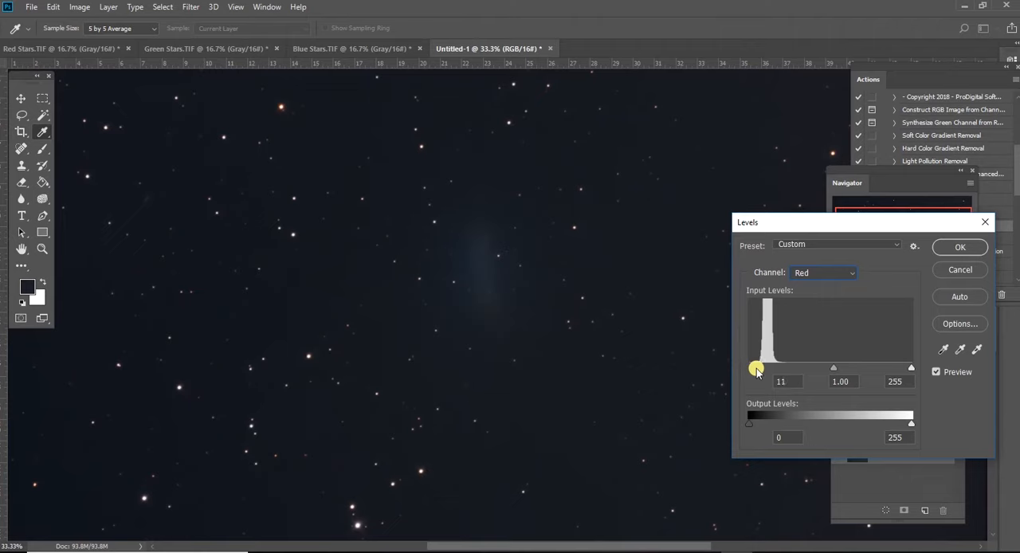
- Set the black input level to 6 for the Green channel and 11 for the Blue channel, and apply the Levels adjustment
left_click(826, 274)
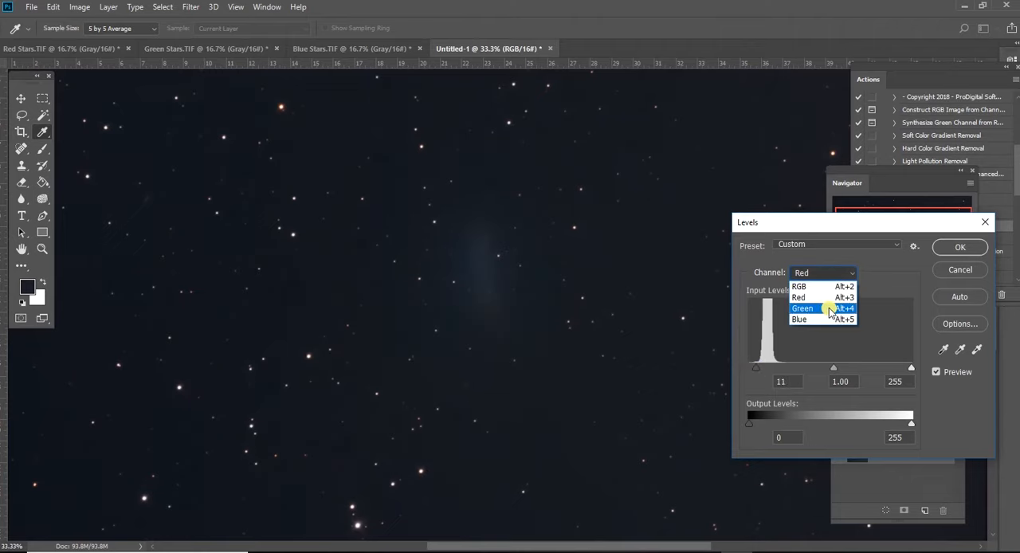
left_click(833, 310)
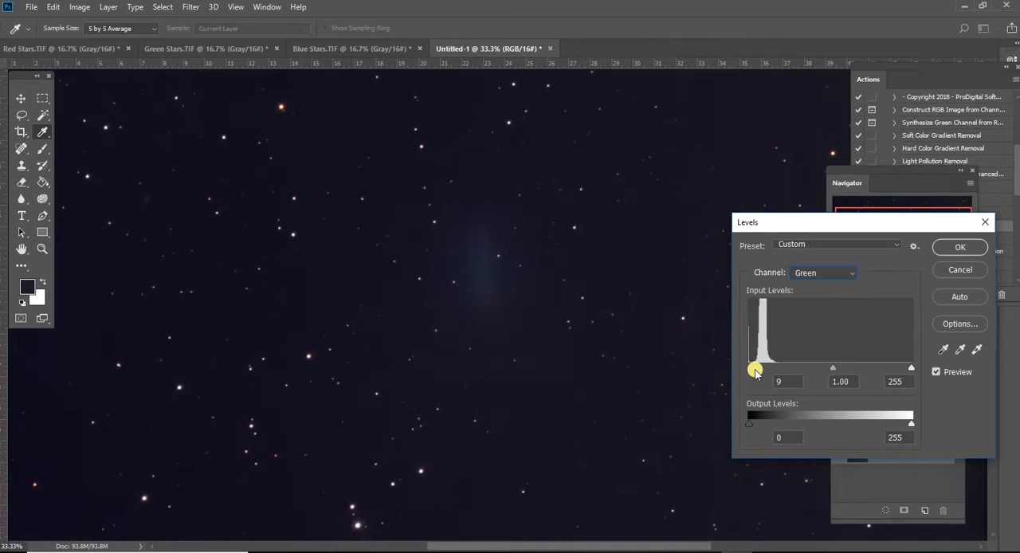
left_click(834, 274)
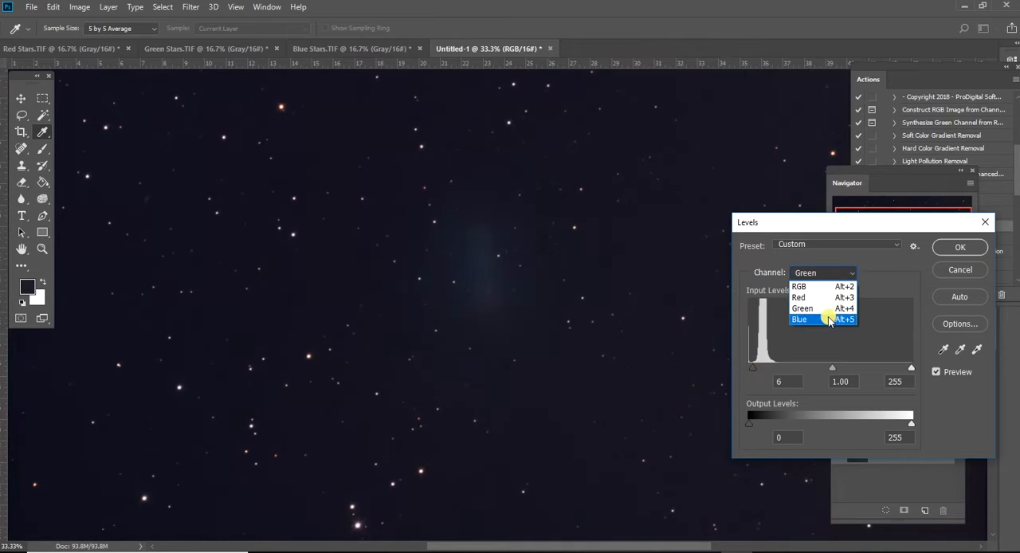
left_click(805, 321)
left_click_drag(751, 367, 756, 371)
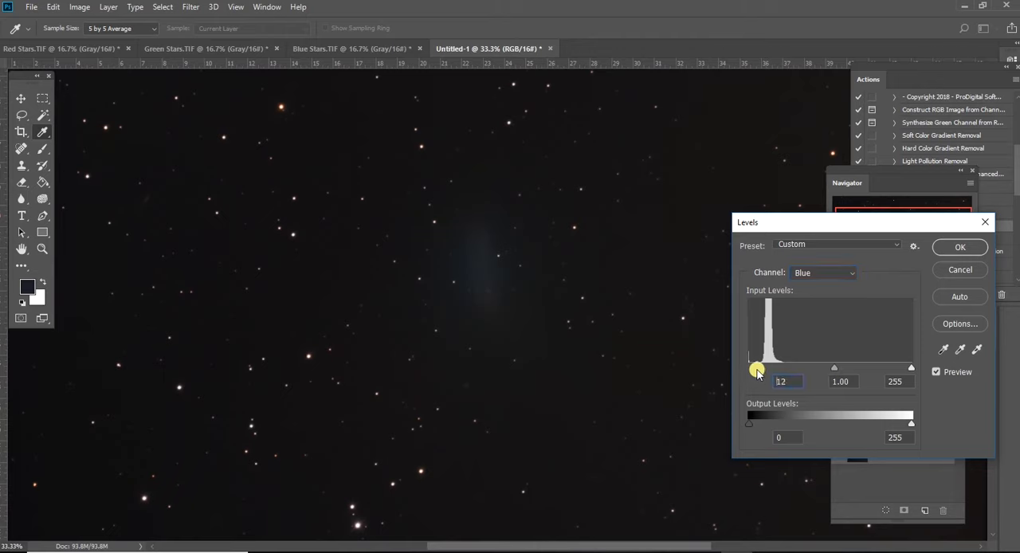
left_click(956, 247)
key("j")
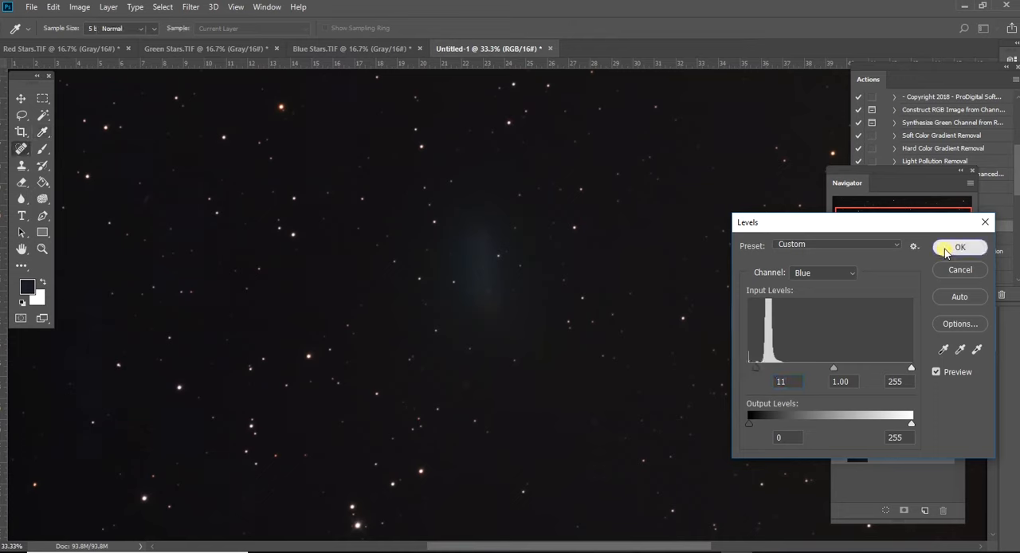
- Start a Selective Color adjustment for the Blues with Cyan +100, Magenta +86, Yellow +100 and Black +100
left_click(76, 8)
mouse_move(92, 42)
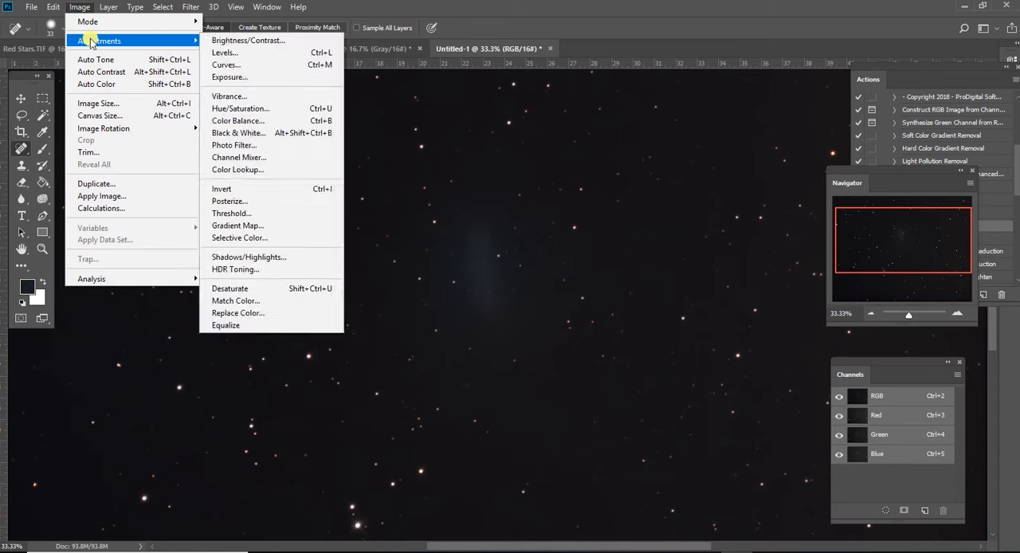
left_click(266, 238)
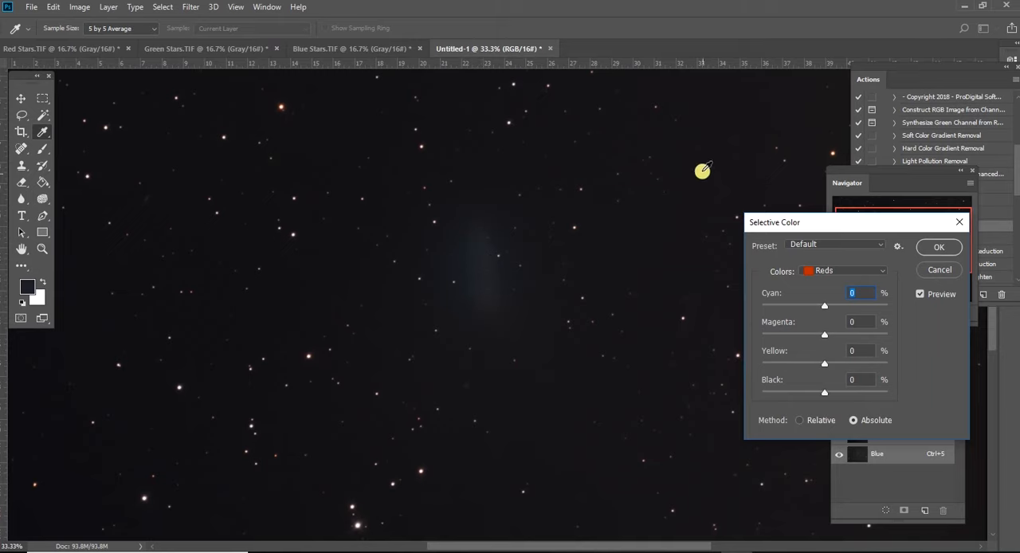
left_click(880, 272)
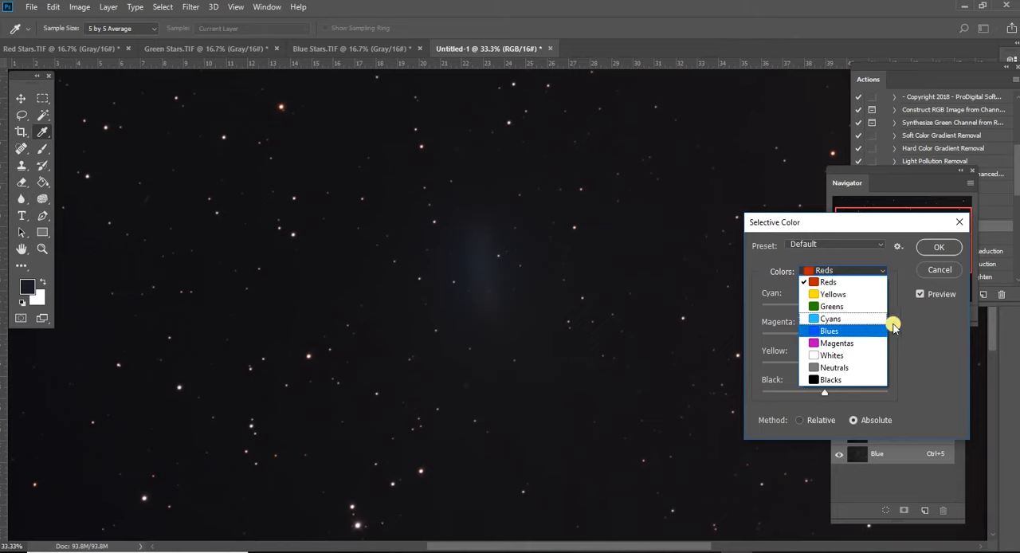
left_click(867, 330)
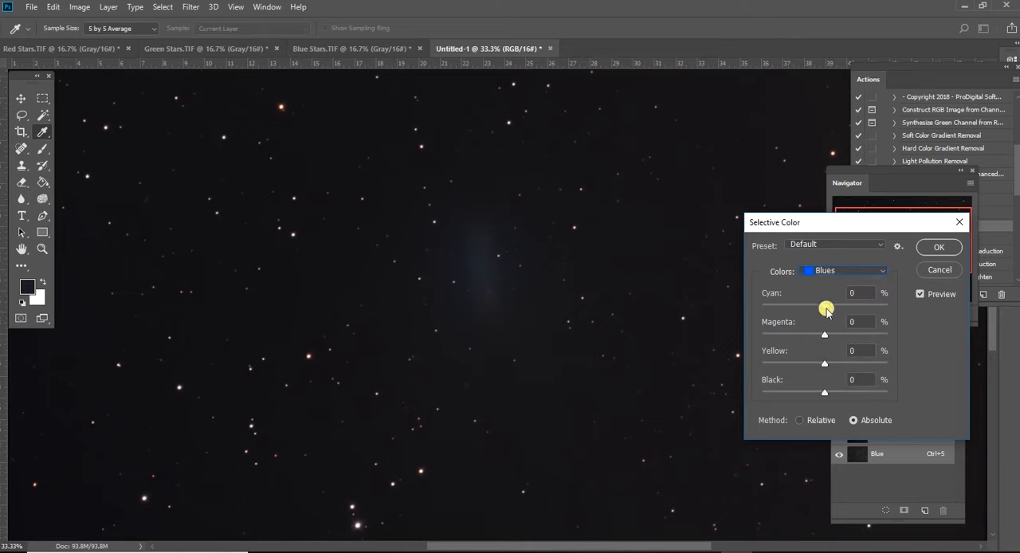
left_click_drag(825, 307, 889, 323)
left_click_drag(821, 334, 879, 341)
left_click_drag(827, 364, 900, 360)
left_click_drag(824, 392, 900, 401)
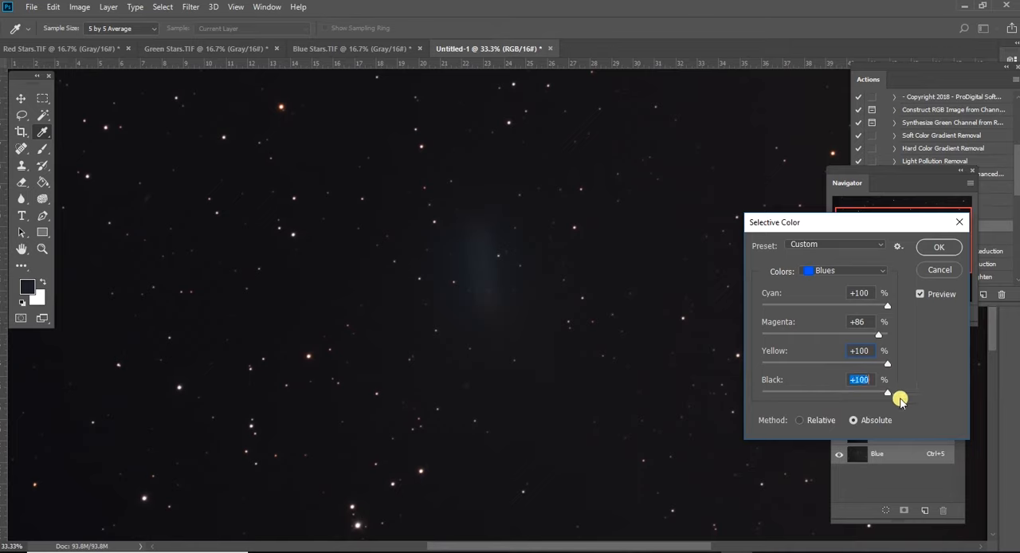
- Switch the Selective Color method to Relative, raise Magenta to +100 for the Blues, and apply the adjustment
left_click(799, 421)
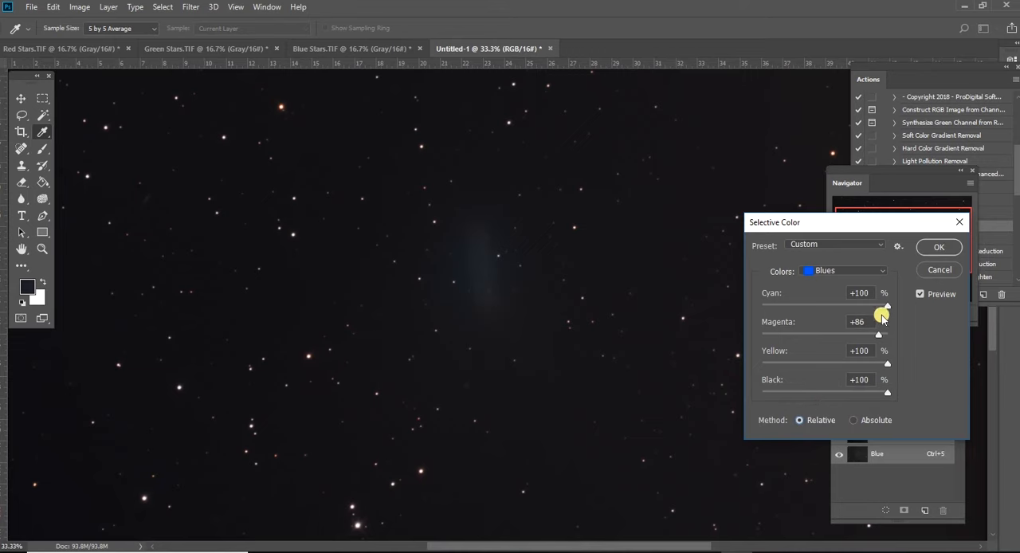
left_click_drag(879, 335, 906, 334)
left_click(931, 253)
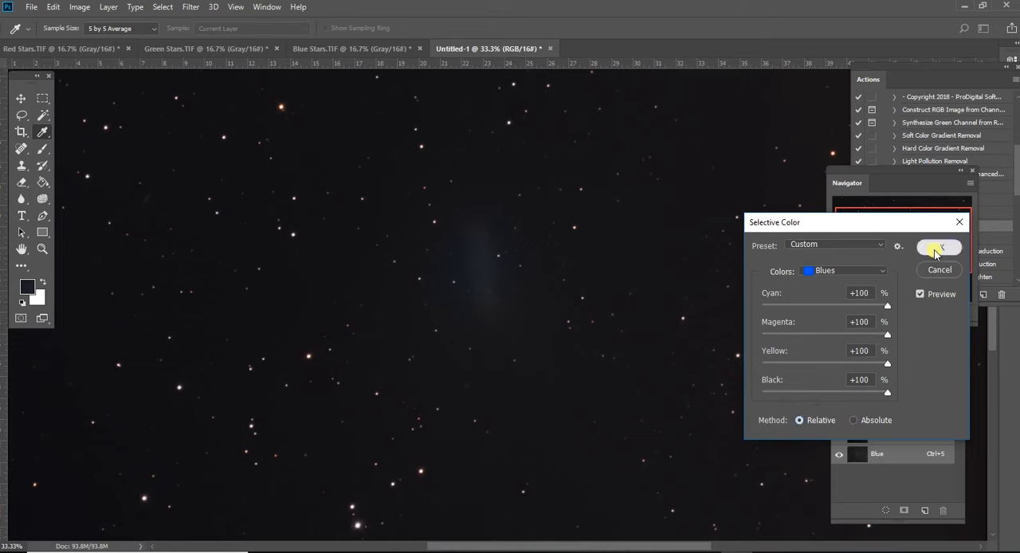
key("j")
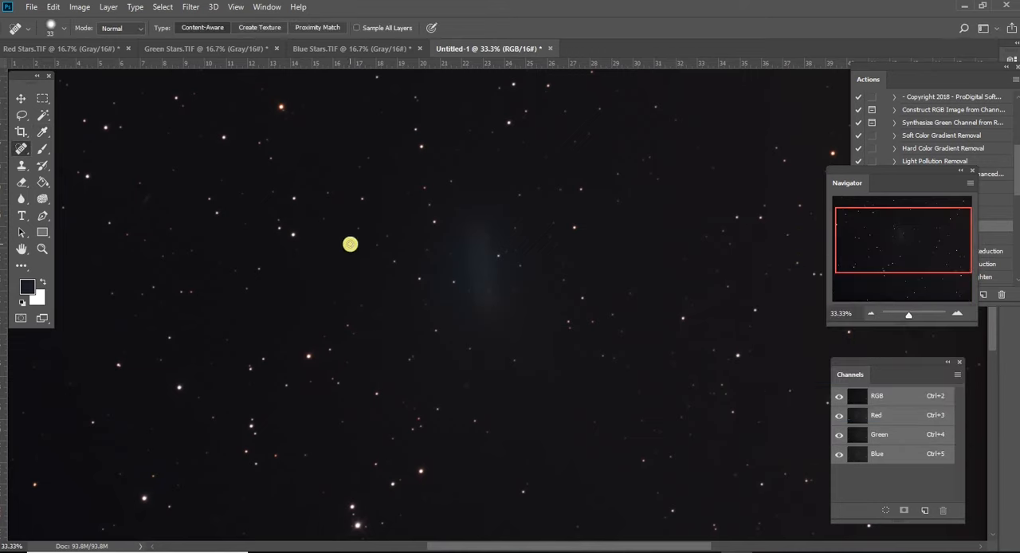
- Apply Replace Color to the comet's bluish glow with Fuzziness 14, Hue -9, Saturation -33 and Lightness -24
left_click(74, 8)
mouse_move(89, 40)
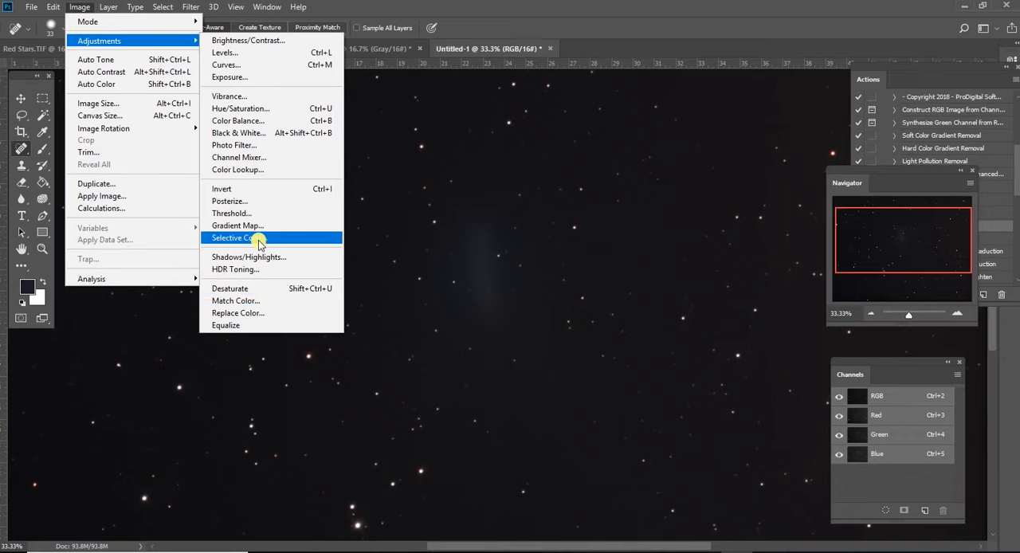
left_click(265, 315)
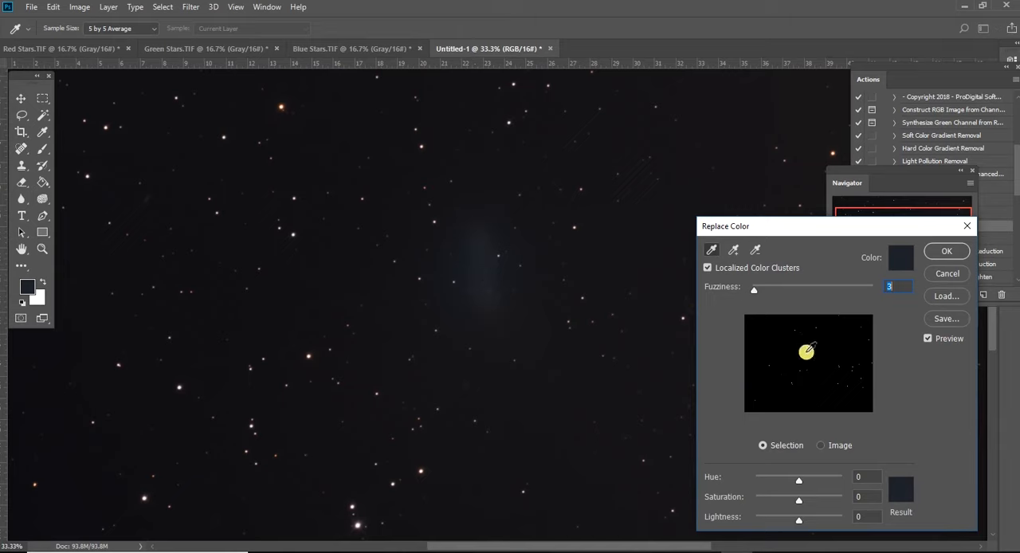
left_click_drag(753, 286, 761, 294)
left_click(763, 352)
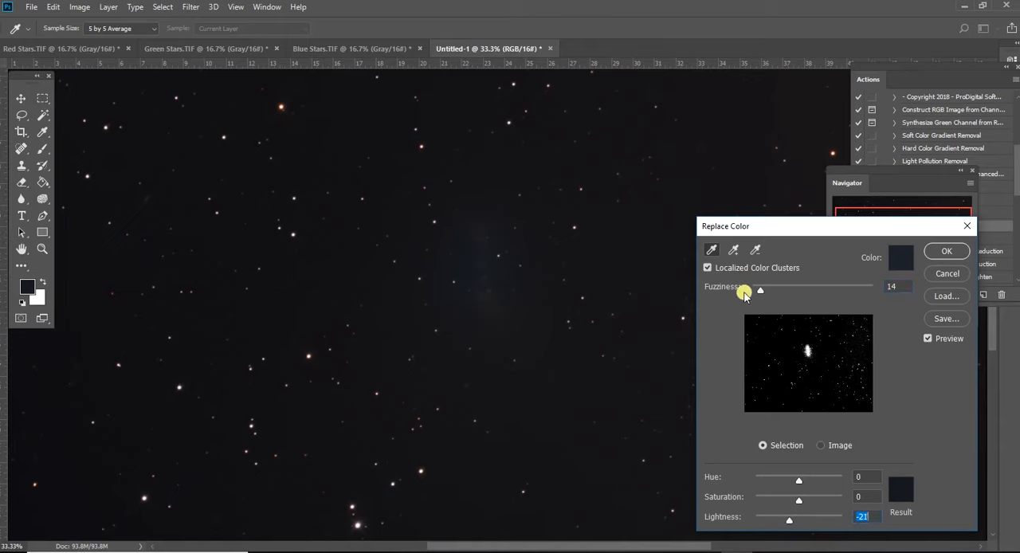
left_click_drag(759, 289, 759, 294)
left_click_drag(797, 482, 786, 521)
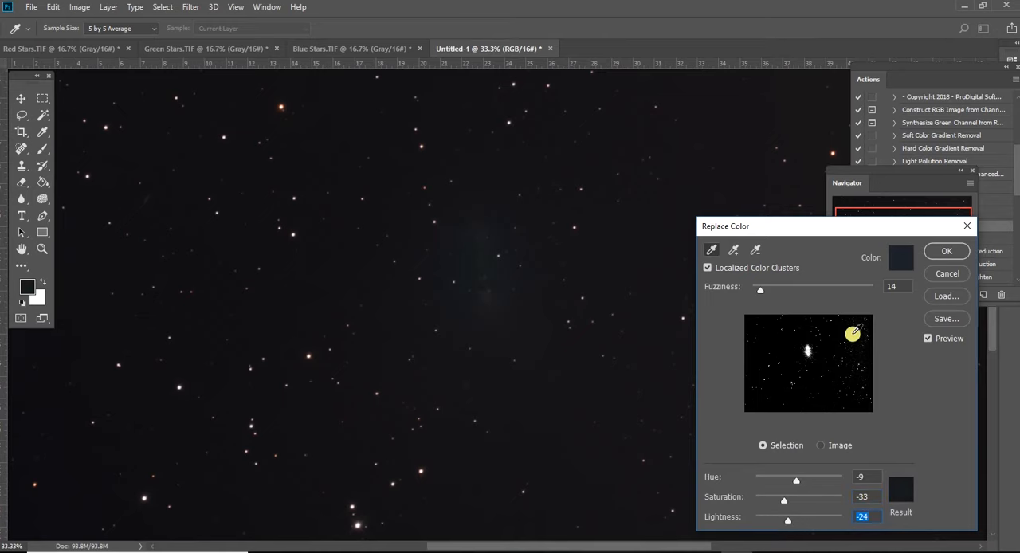
left_click(946, 251)
key("j")
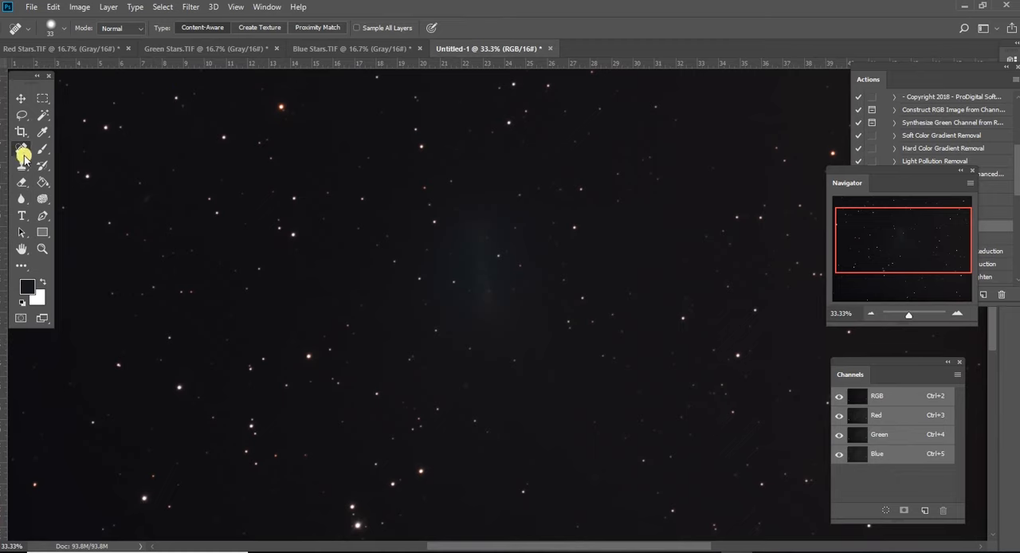
- Select the comet's glow with the Magic Wand at tolerance 2, adding its lower part to the selection
left_click(43, 115)
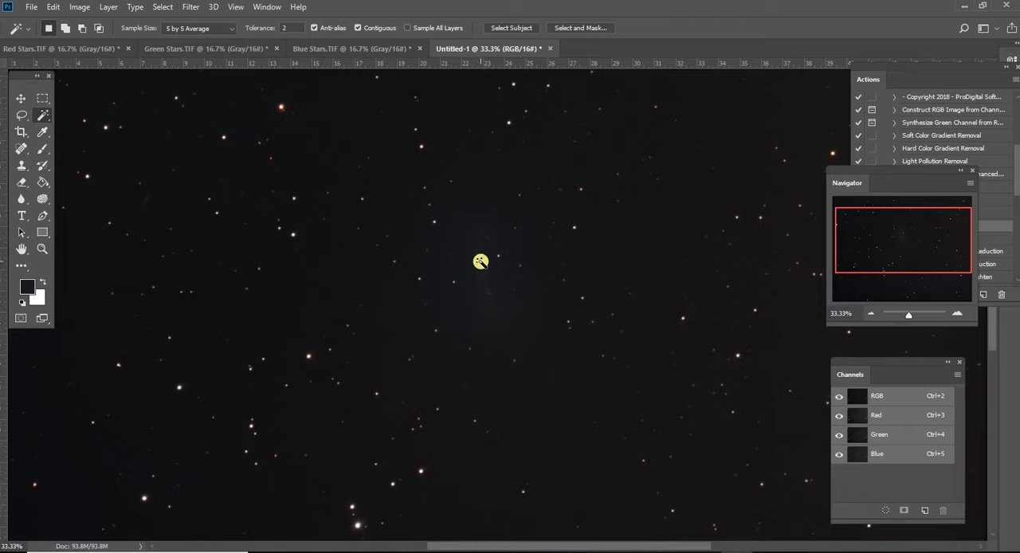
left_click(479, 247)
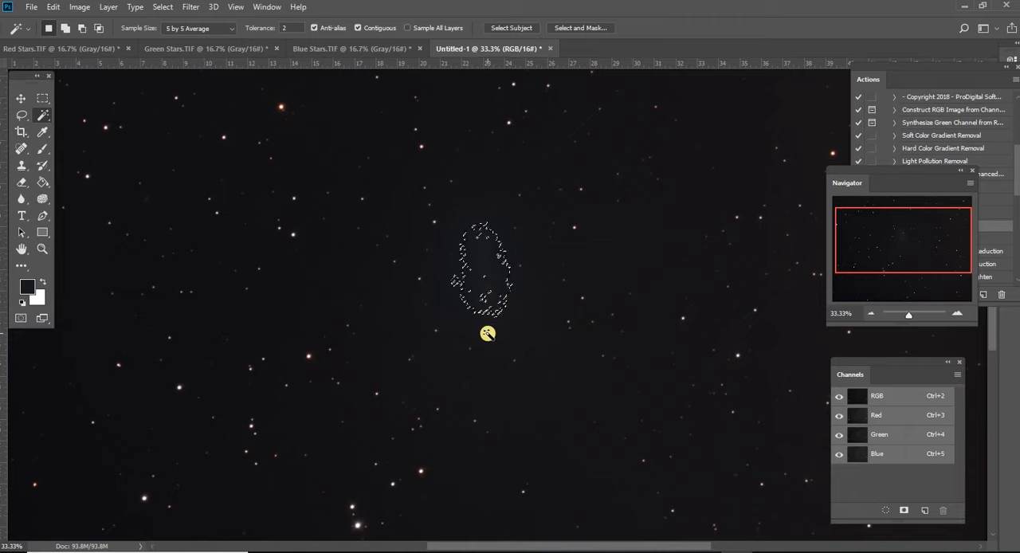
key("shift")
left_click(484, 302, "shift")
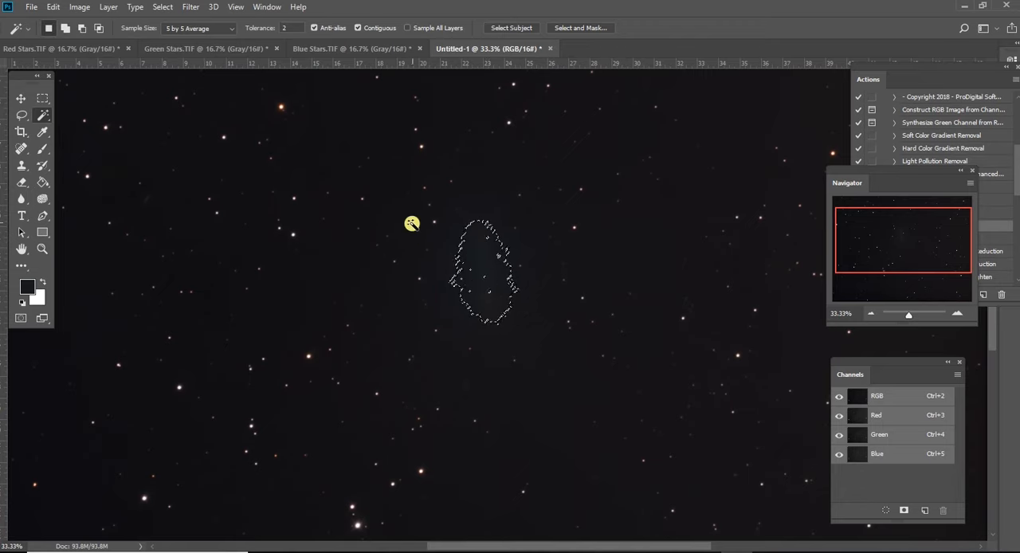
- Start the Dust & Scratches filter on the selected comet glow, trying Radius 166 pixels and Threshold 136 levels
left_click(191, 8)
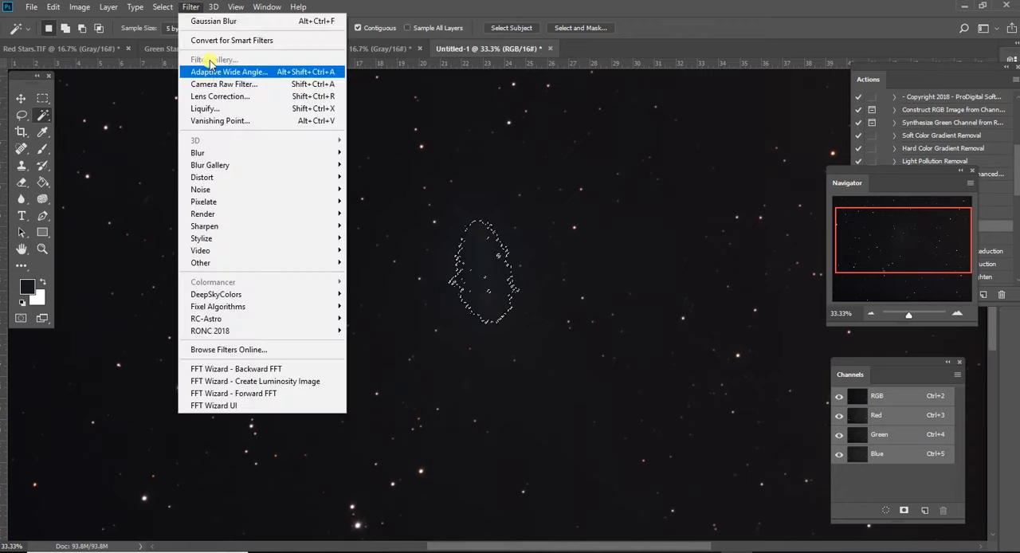
mouse_move(296, 195)
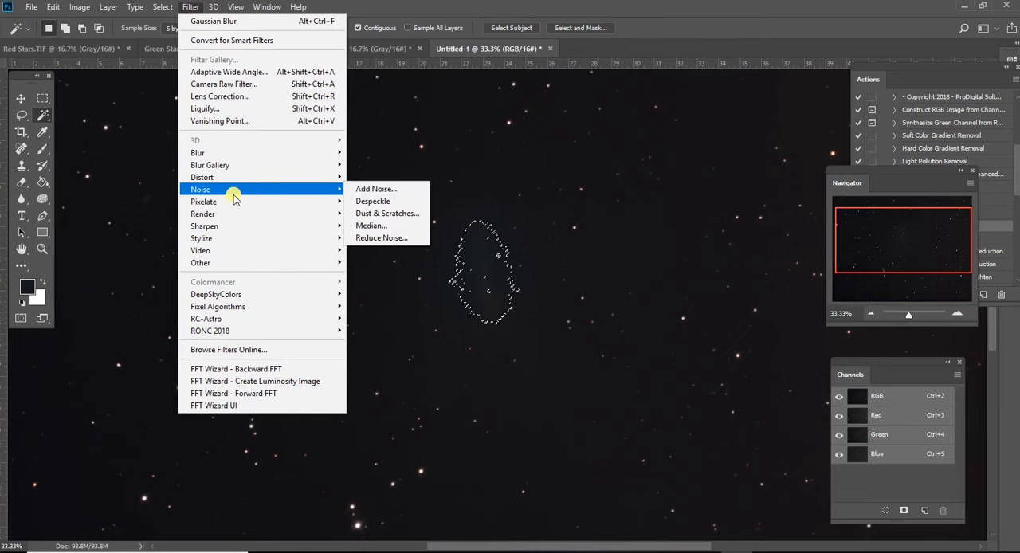
left_click(374, 219)
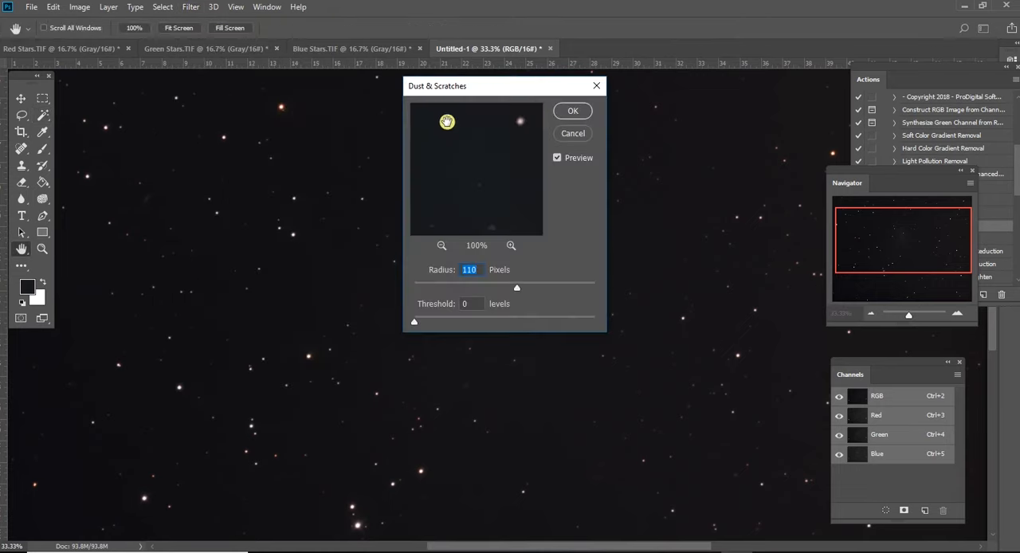
left_click_drag(458, 90, 685, 156)
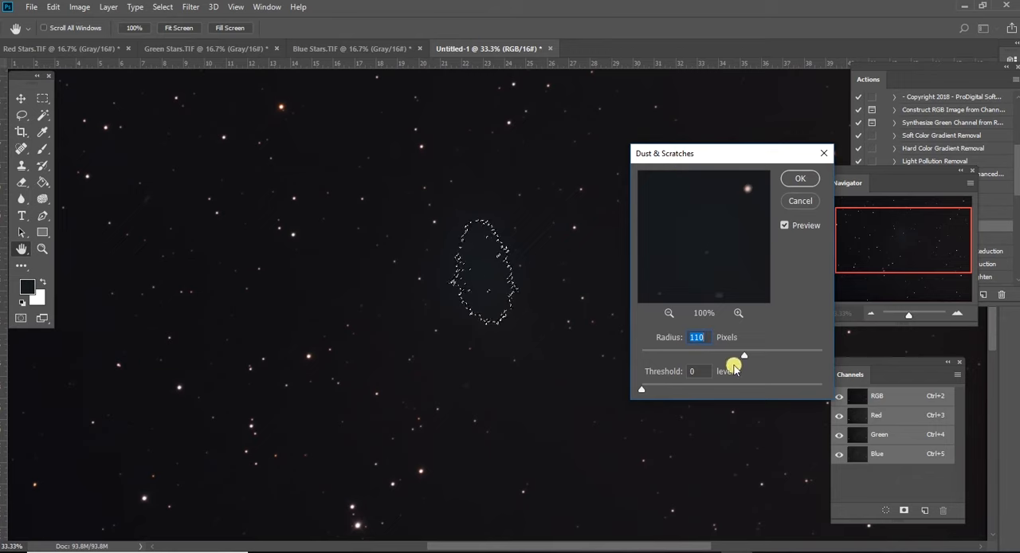
mouse_move(740, 357)
left_mouse_down()
mouse_move(693, 358)
mouse_move(735, 357)
left_mouse_up()
left_click_drag(644, 391, 720, 392)
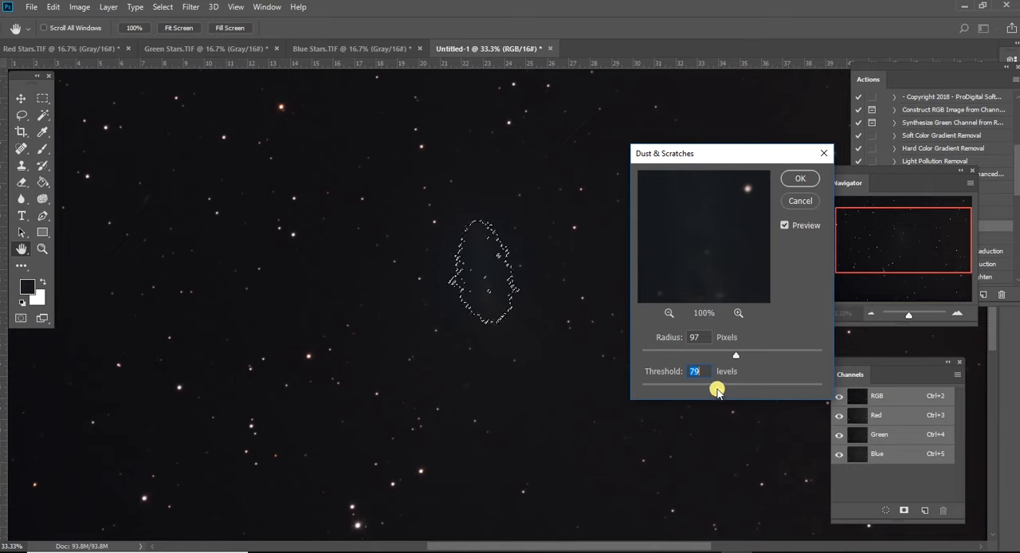
left_click_drag(738, 355, 771, 354)
left_click_drag(719, 391, 776, 388)
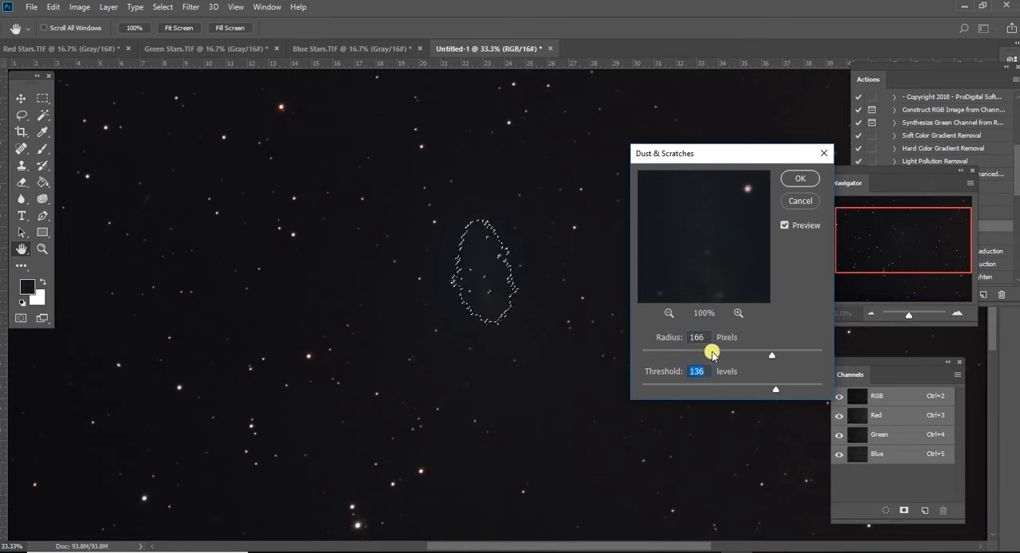
- Set the Dust & Scratches Radius to 101 pixels and Threshold to 0 levels, and apply the filter
left_click(669, 313)
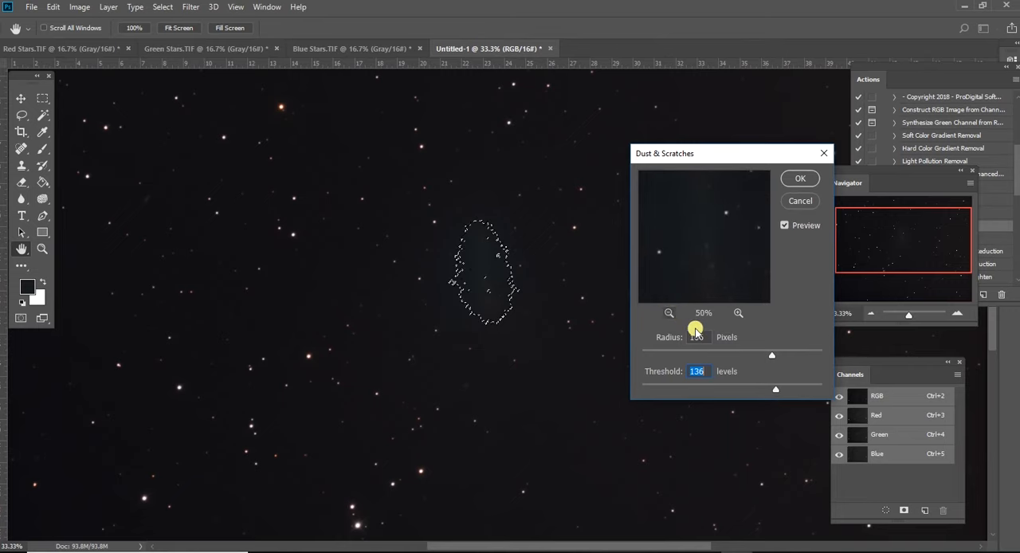
left_click_drag(776, 391, 797, 390)
left_click_drag(773, 356, 725, 354)
left_click_drag(796, 389, 626, 393)
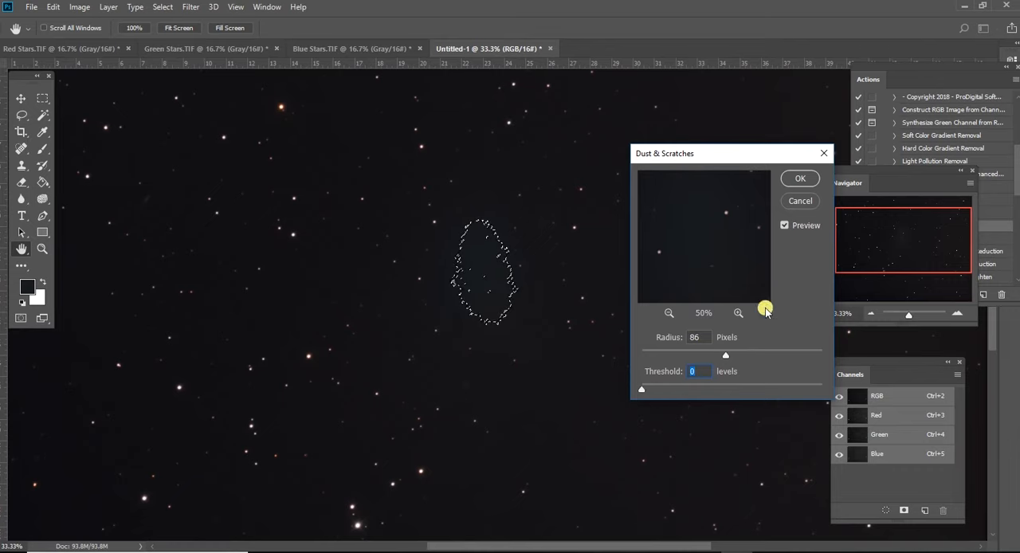
left_click_drag(718, 357, 728, 357)
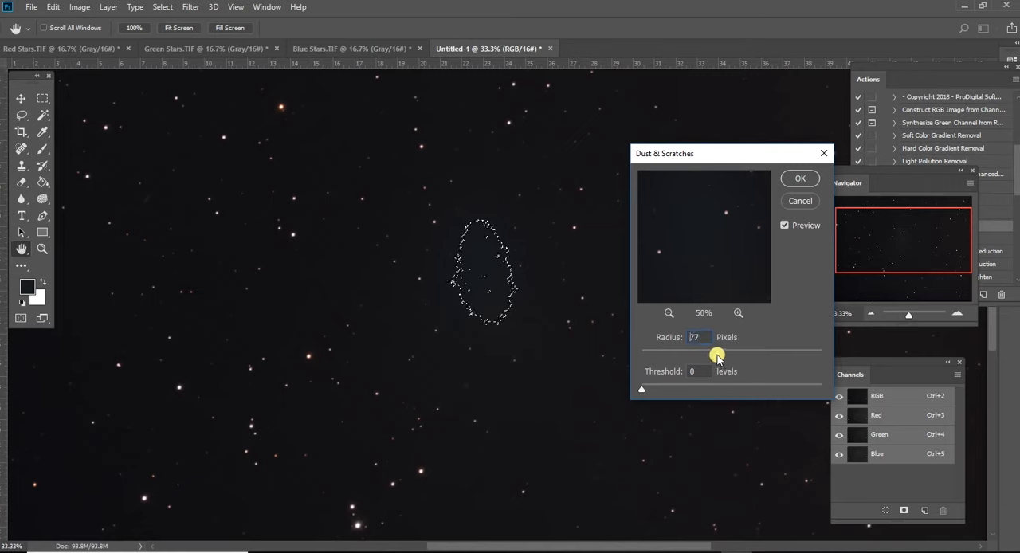
left_click_drag(732, 358, 742, 359)
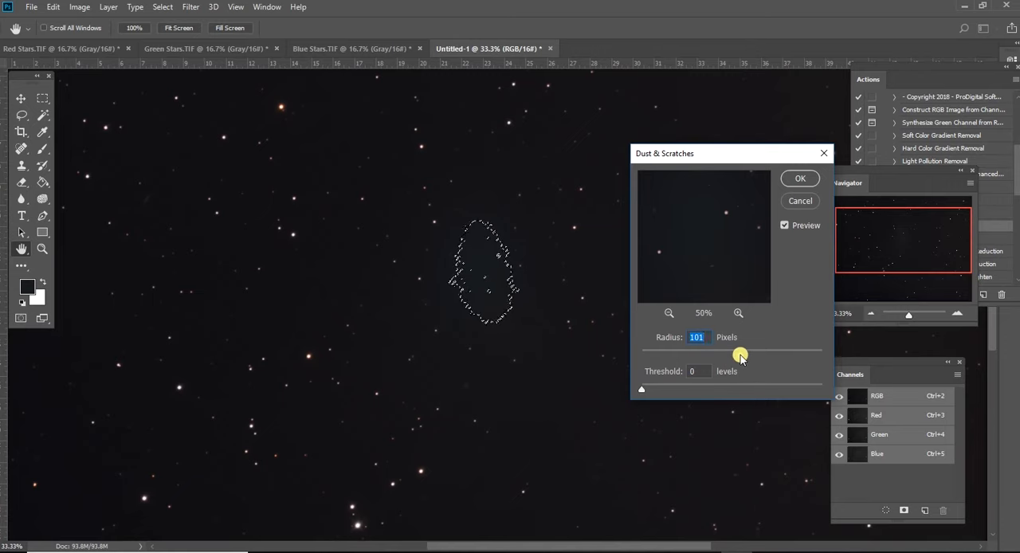
left_click(798, 178)
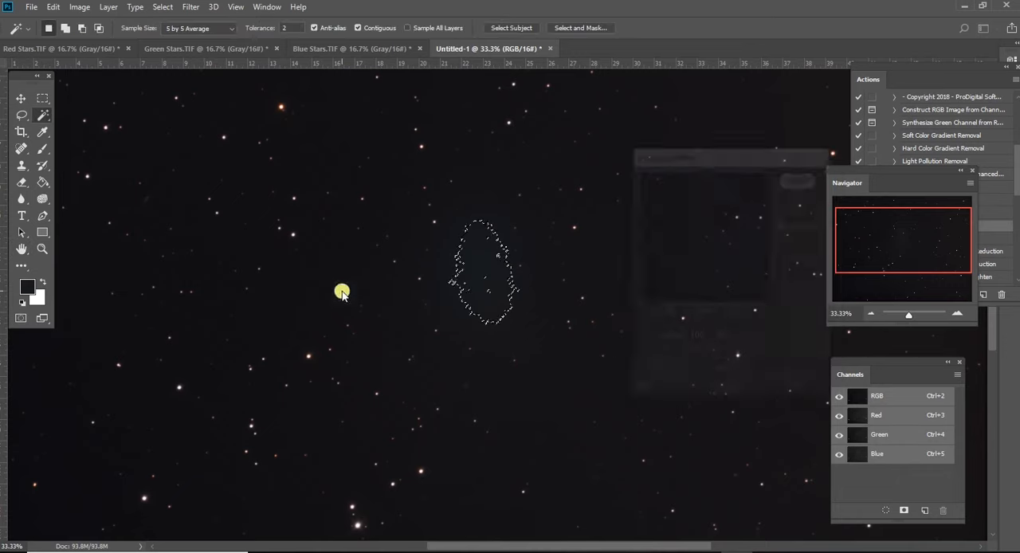
- Switch to the Rectangular Marquee tool, deselect the comet's glow and check the result across the whole image
left_click(21, 114)
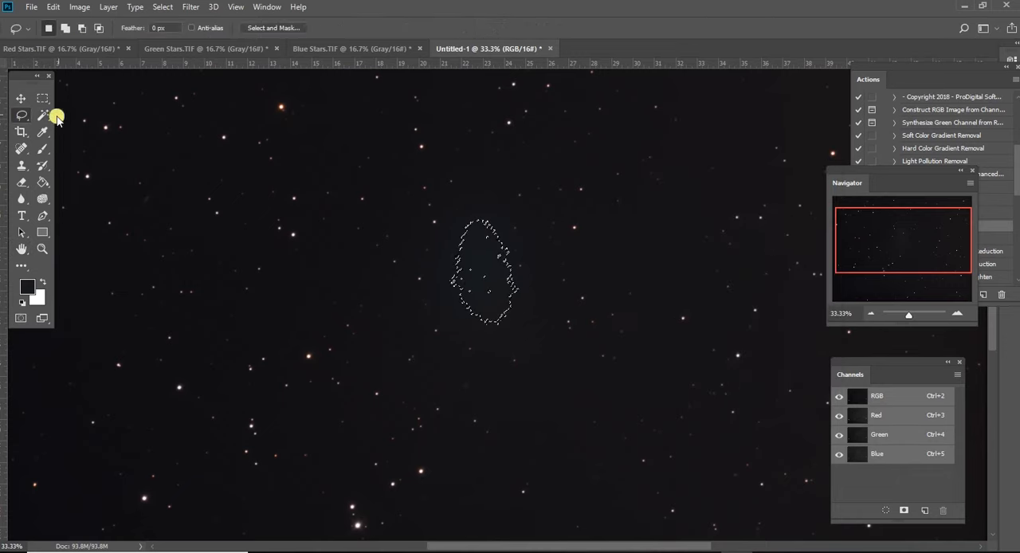
left_click(43, 99)
key("ctrl+d")
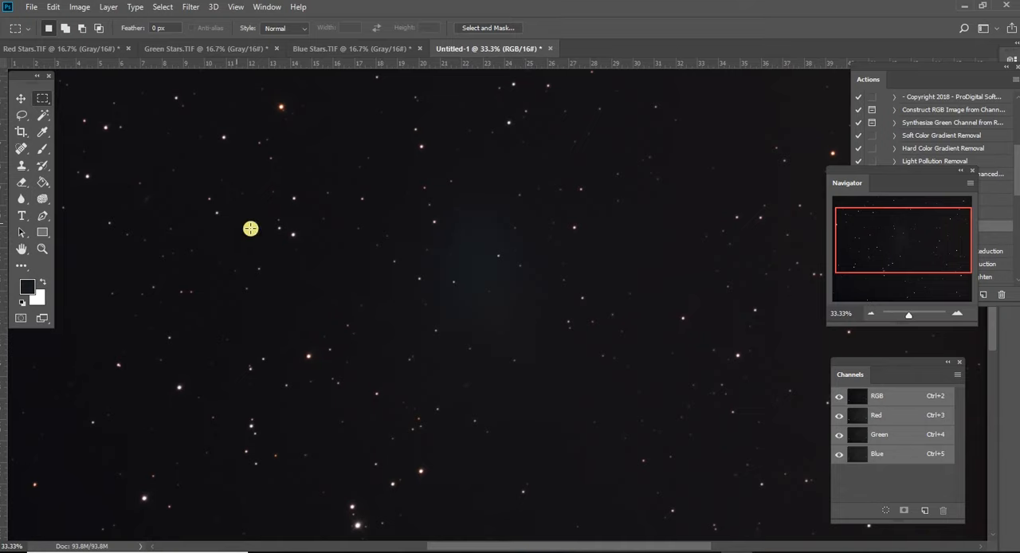
left_click(871, 315)
left_click(869, 315)
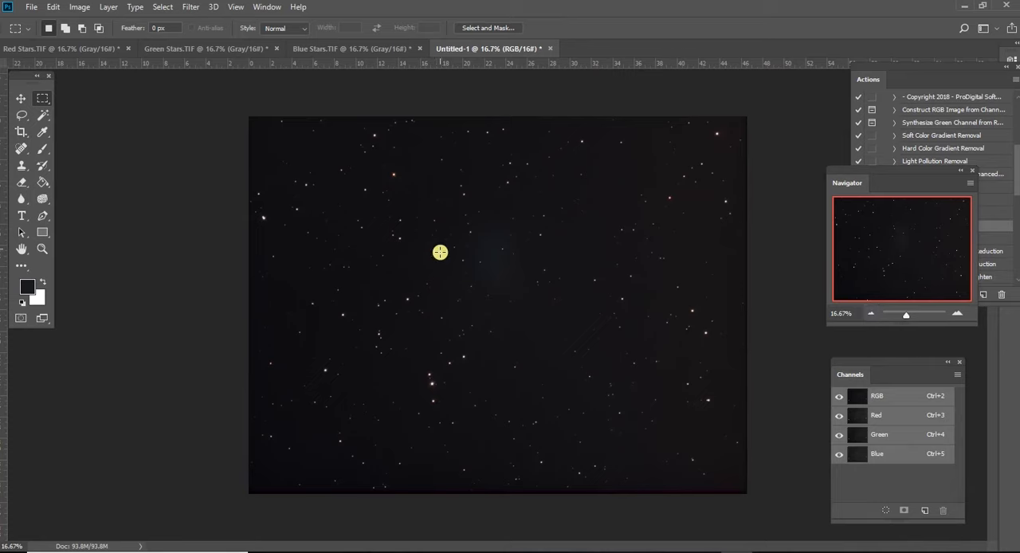
left_click(958, 313)
left_click(958, 313)
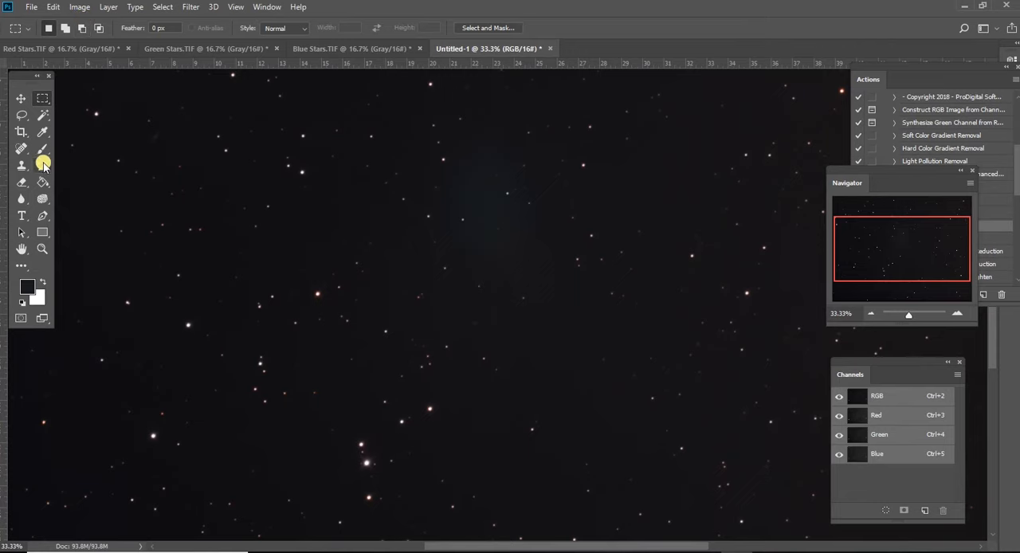
- Start a Selective Color adjustment for the Cyans with Cyan +100 and Magenta +100
left_click(81, 8)
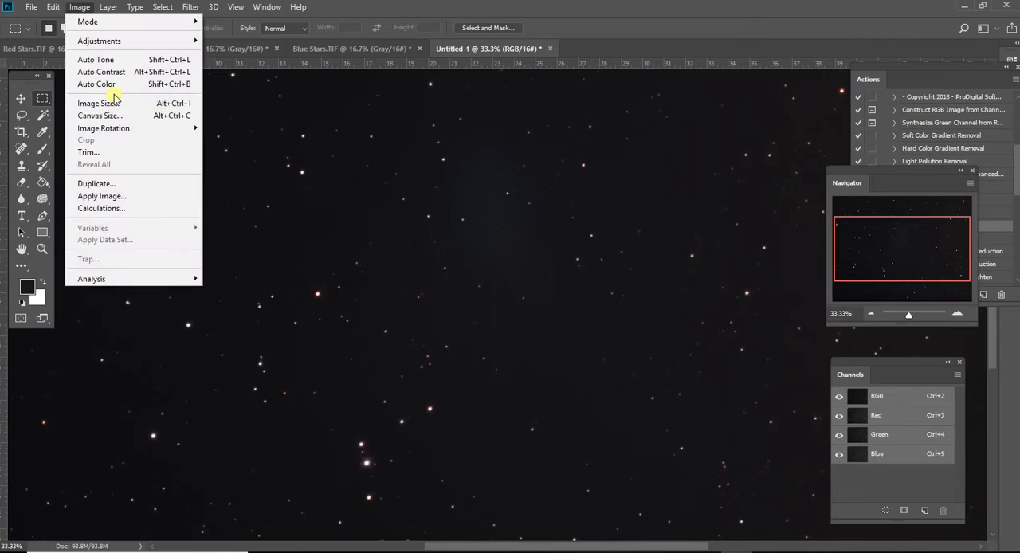
mouse_move(143, 41)
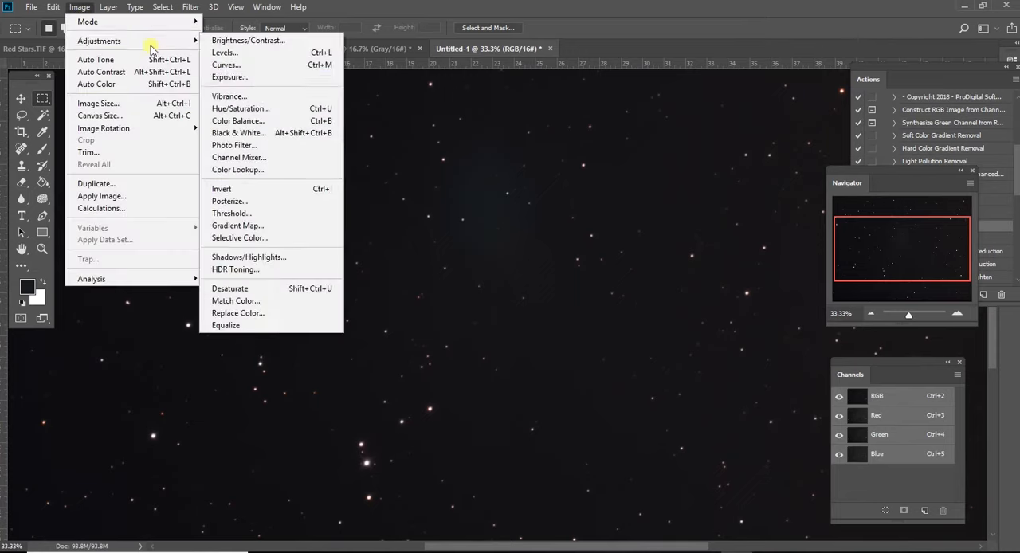
left_click(265, 237)
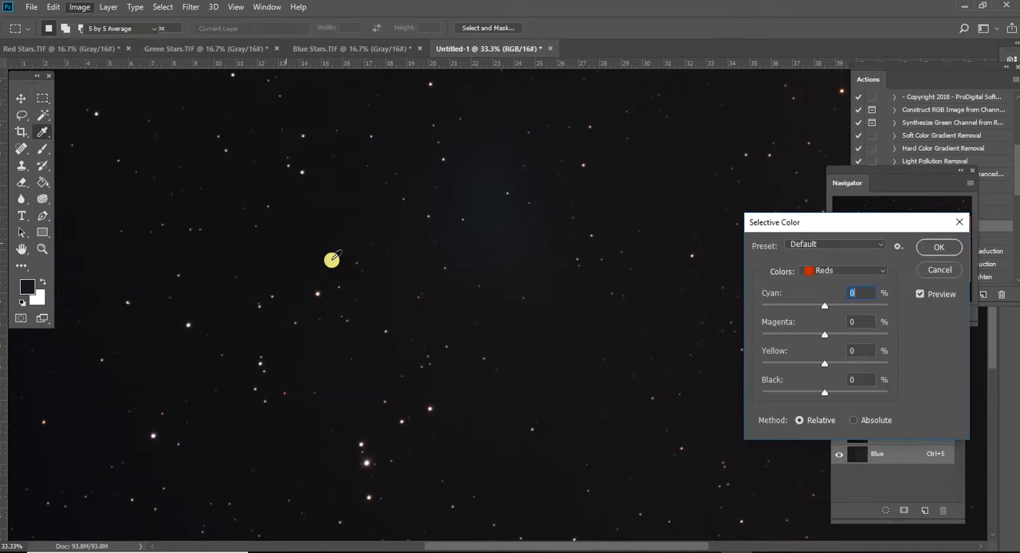
left_click(877, 270)
left_click(862, 309)
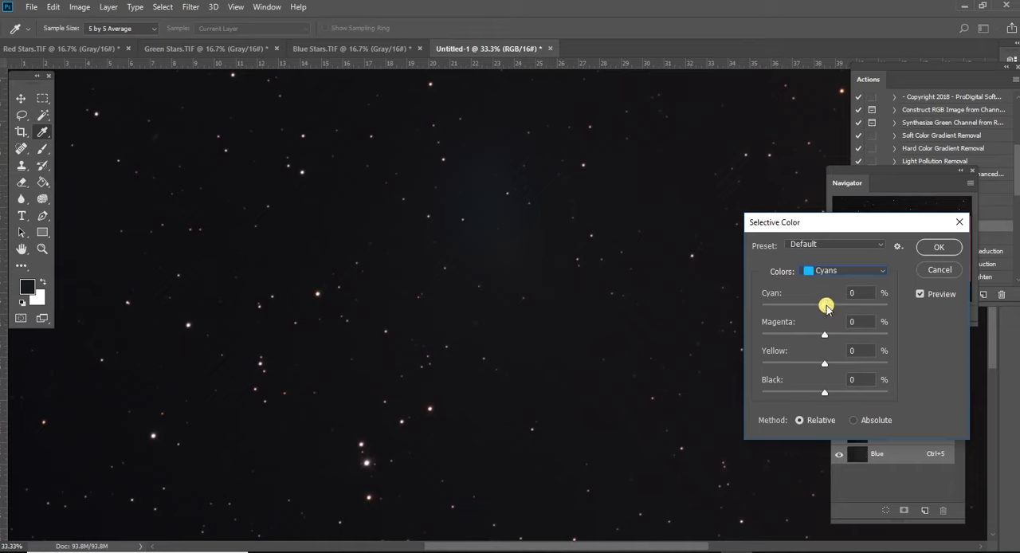
left_click_drag(824, 307, 894, 318)
left_click_drag(814, 321, 898, 325)
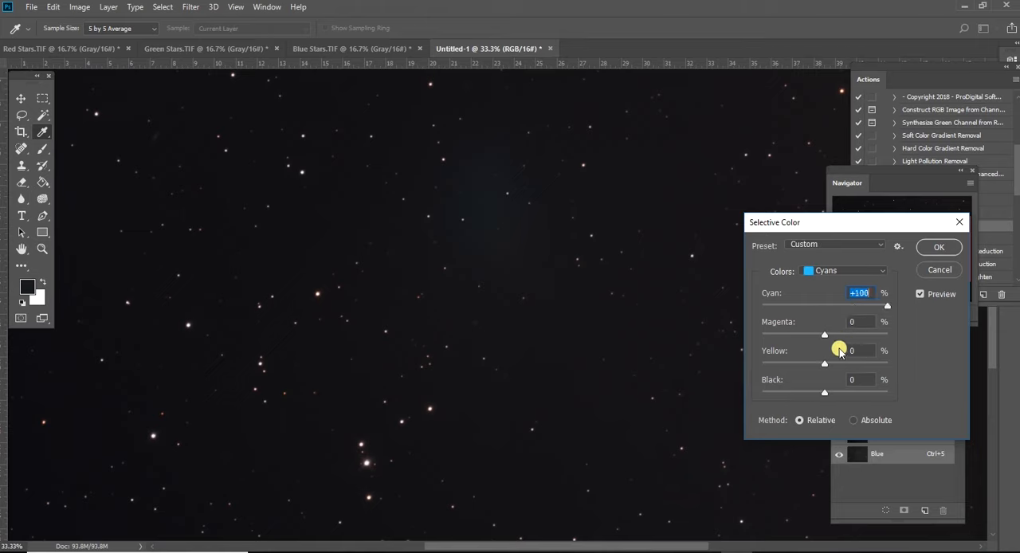
left_click_drag(824, 334, 872, 332)
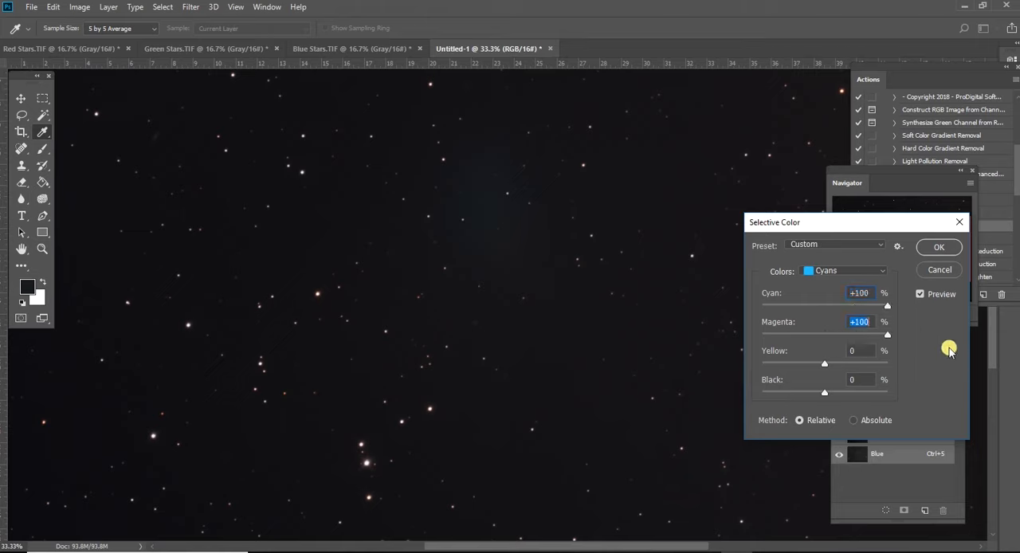
- Switch the Selective Color method to Absolute, set Yellow +100 and Black +97 for the Cyans, and apply the adjustment
left_click(858, 420)
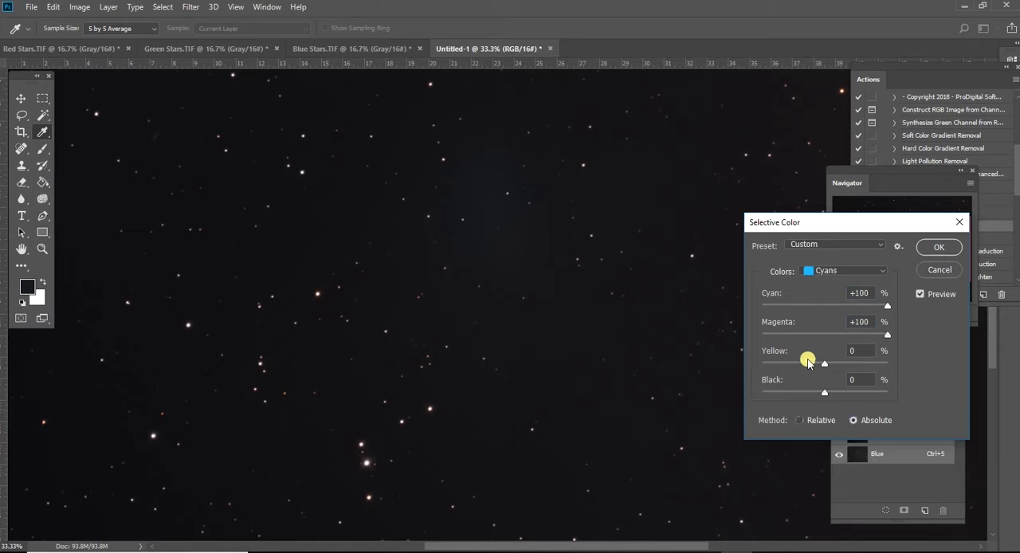
left_click_drag(822, 391, 884, 391)
left_click_drag(821, 366, 896, 368)
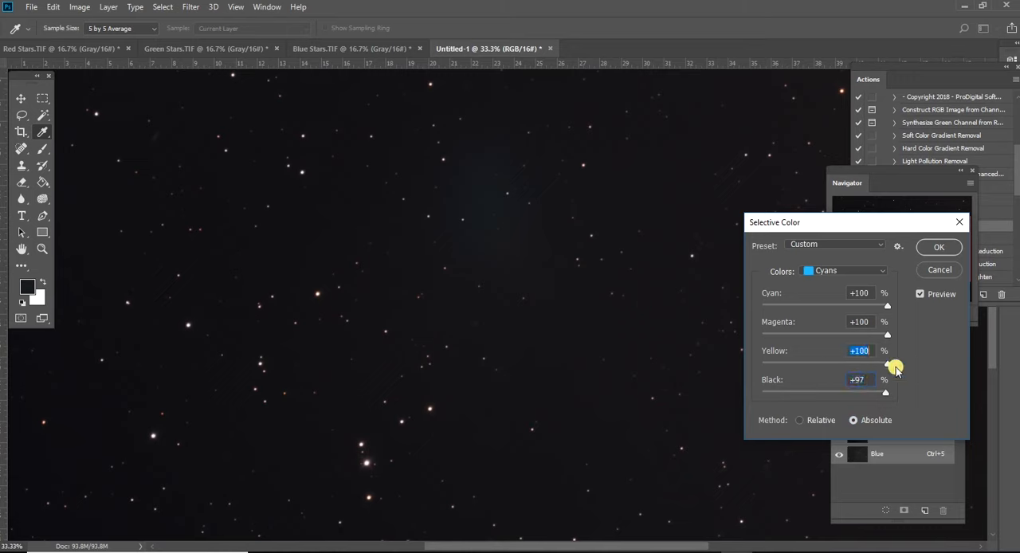
left_click(926, 247)
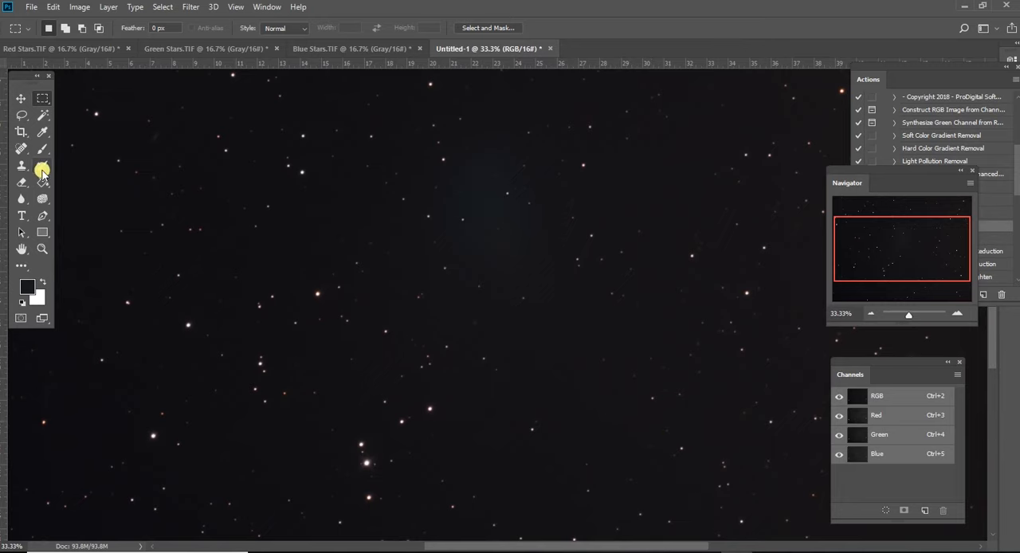
- Start the Camera Raw Filter and shift the white balance to Temperature +11 and Tint +23, judging it on the comet's glow
left_click(82, 7)
mouse_move(191, 7)
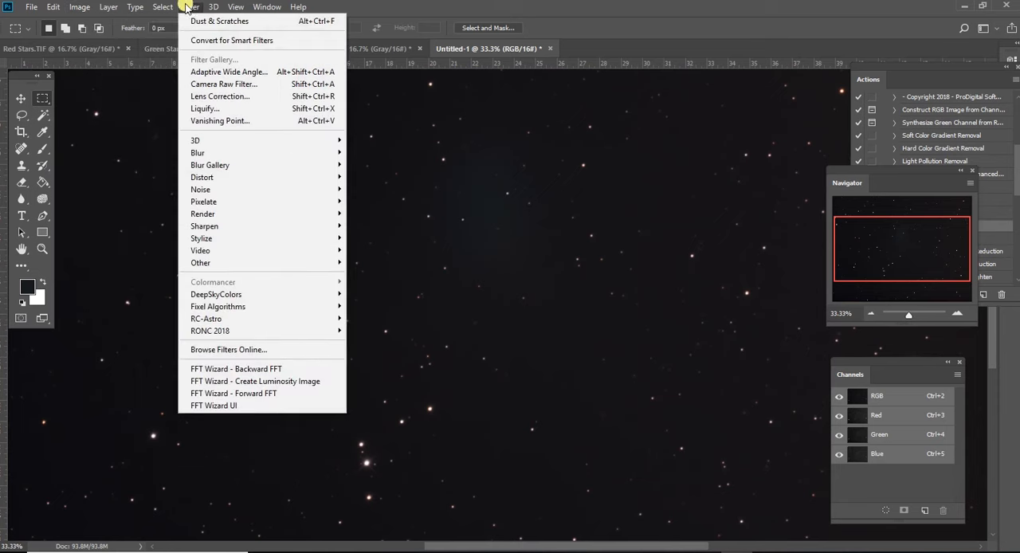
left_click(227, 84)
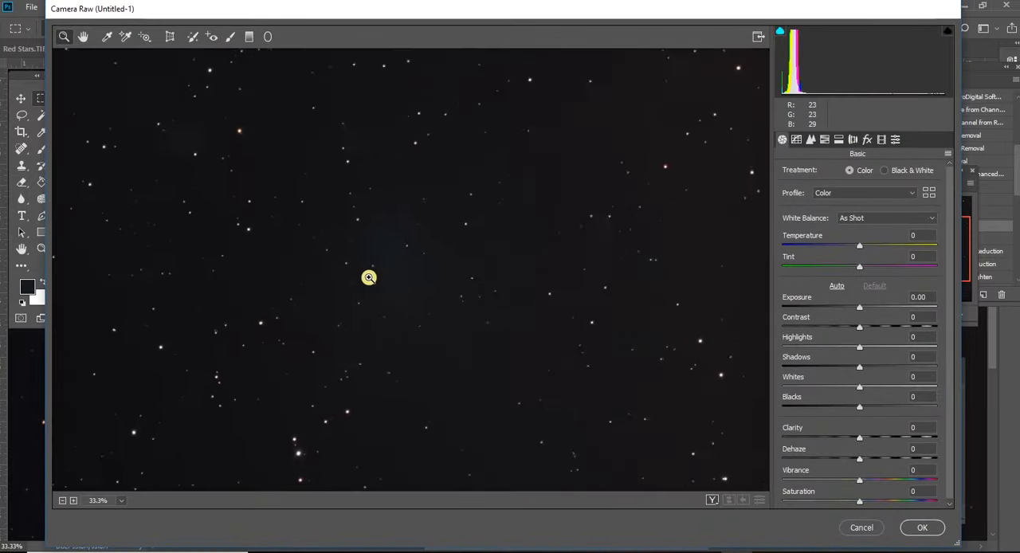
left_click(380, 277)
left_click(494, 230)
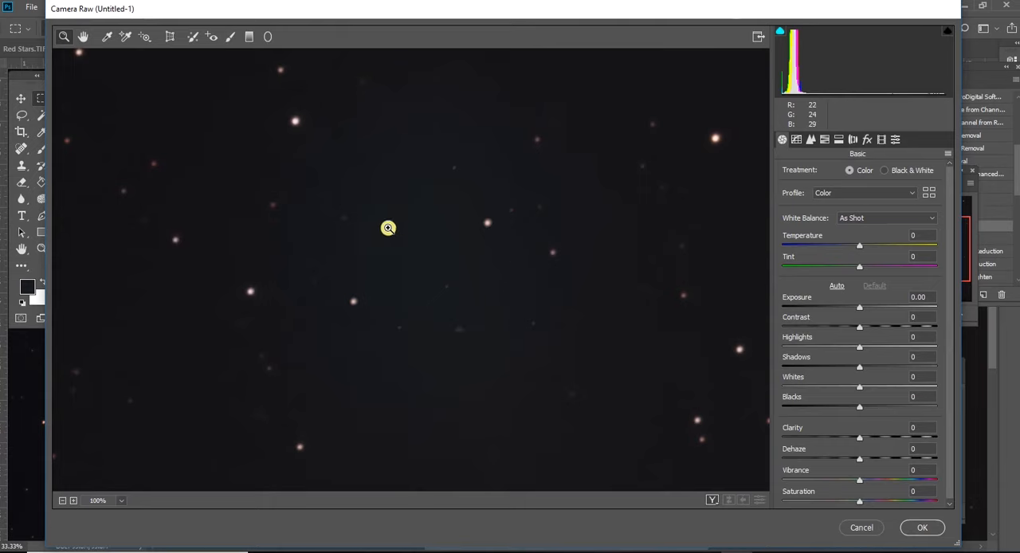
left_click(62, 502)
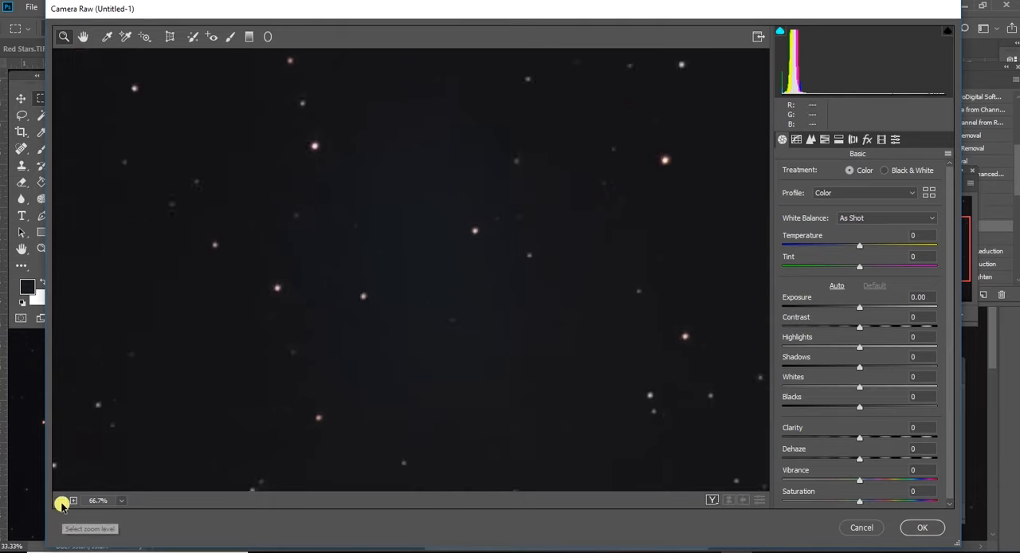
left_click(62, 502)
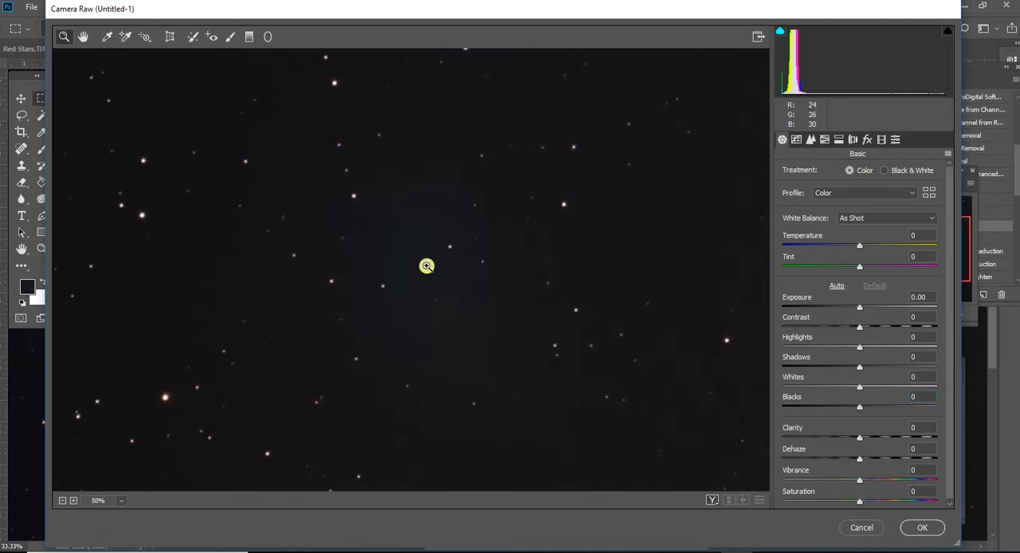
left_click(426, 265)
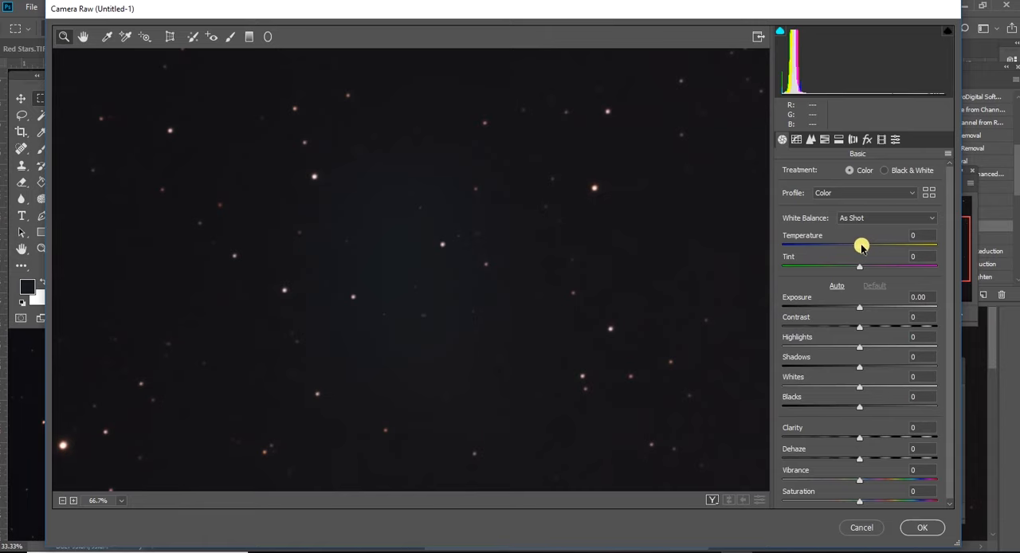
left_click_drag(857, 248, 884, 272)
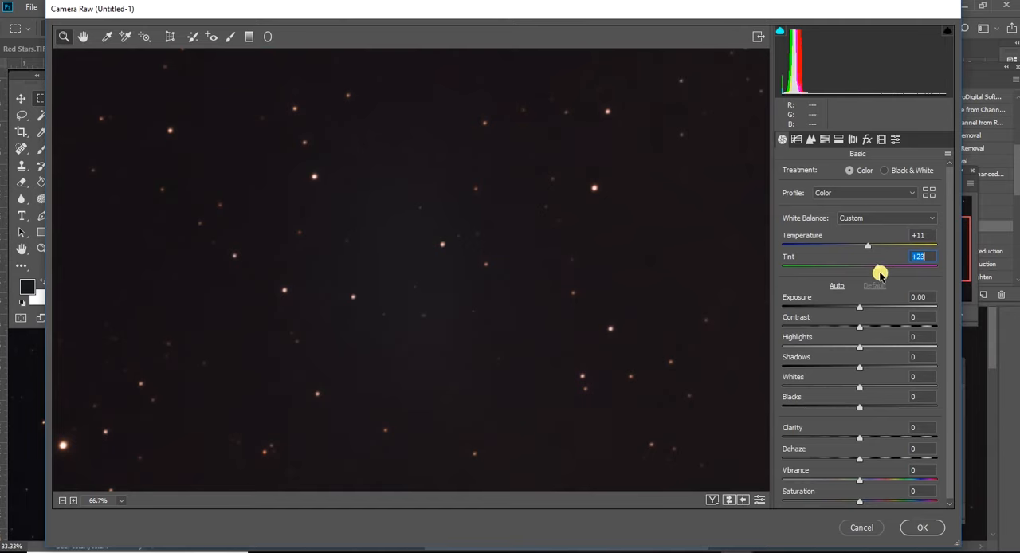
- Set Blacks -25, Clarity +7 and Temperature +15 in the Camera Raw Filter and apply it
left_click_drag(860, 406, 841, 414)
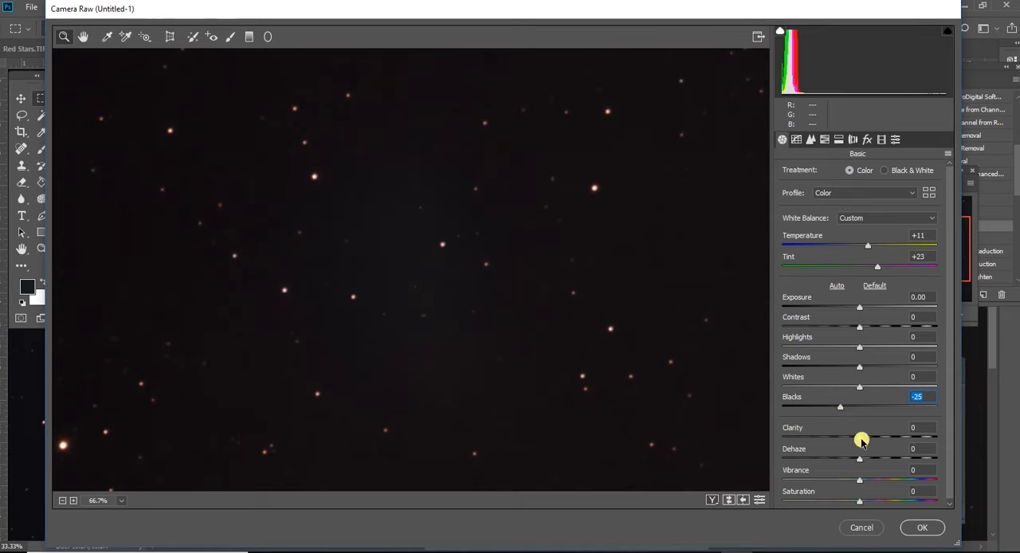
left_click(862, 440)
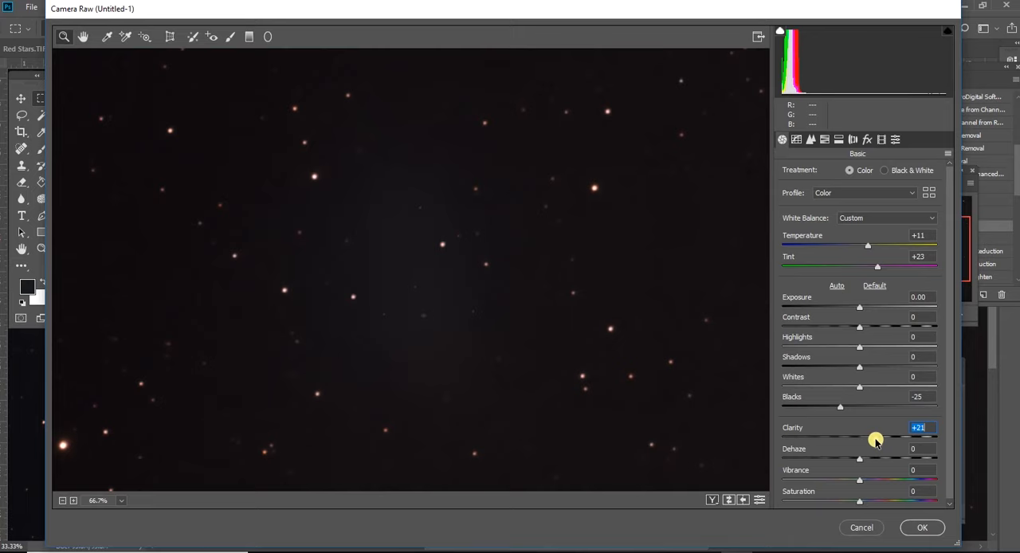
left_click_drag(870, 442, 864, 444)
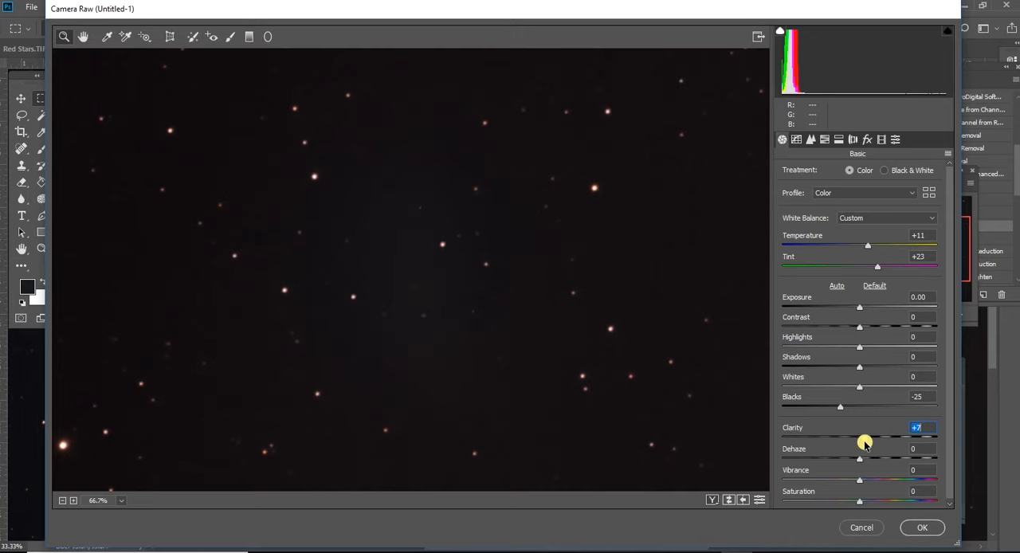
left_click_drag(868, 248, 871, 247)
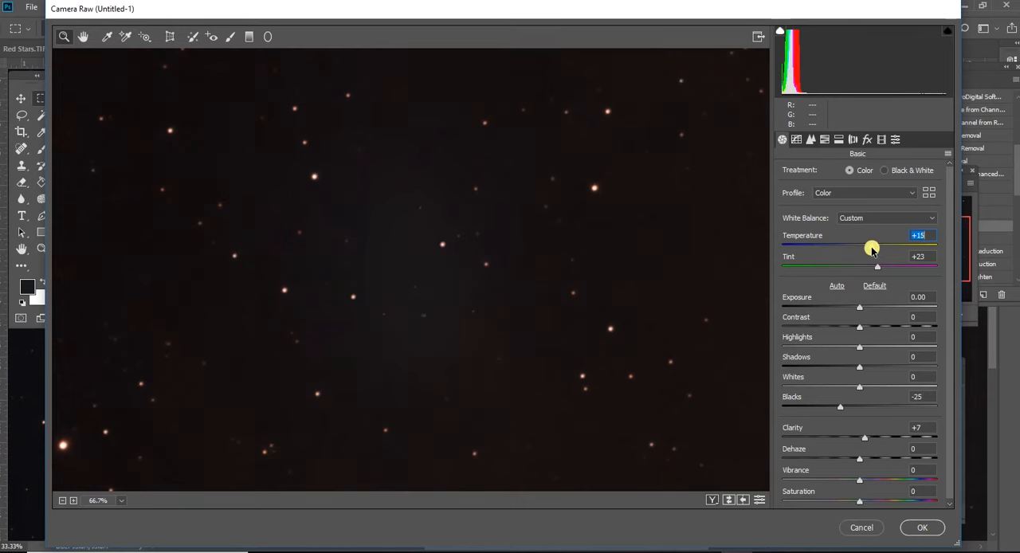
left_click(922, 528)
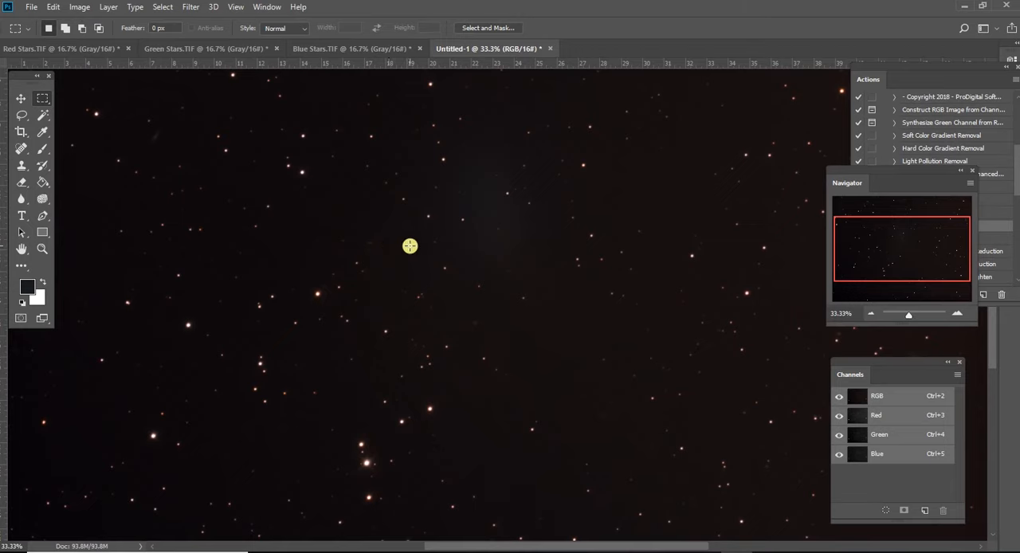
- Start a Levels adjustment and set the Red channel's input black point to 4 and midtone to 0.76
left_click(80, 8)
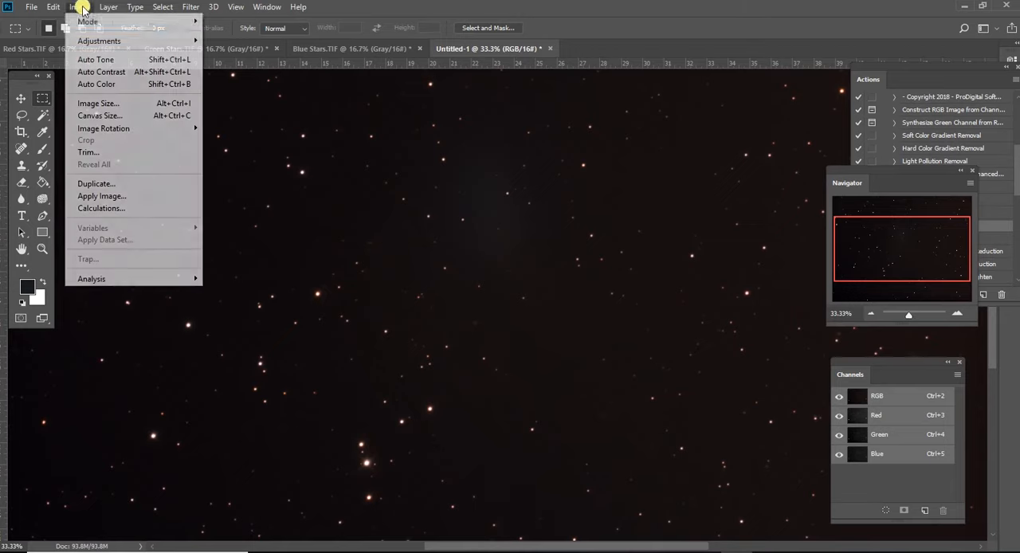
mouse_move(99, 42)
left_click(205, 53)
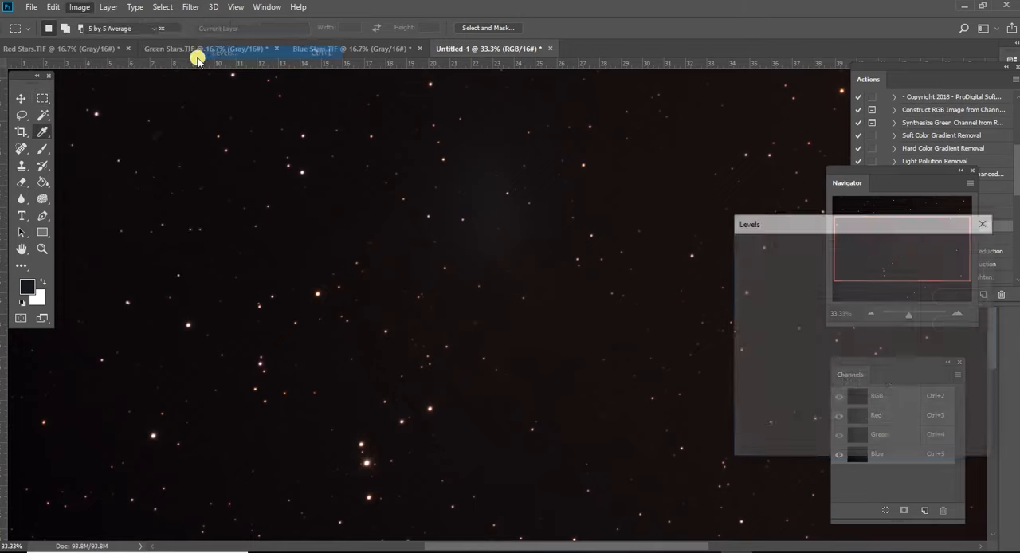
left_click(845, 273)
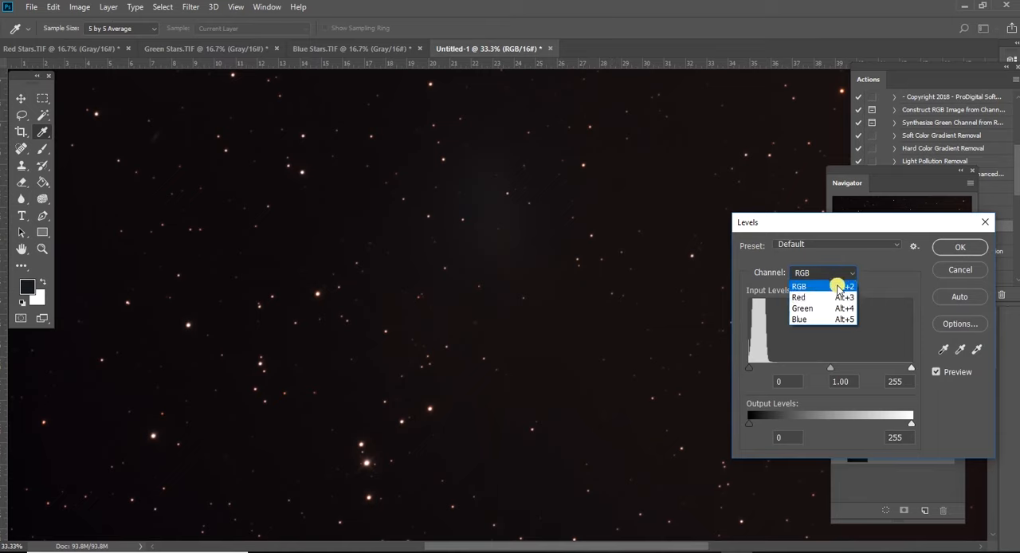
left_click(835, 295)
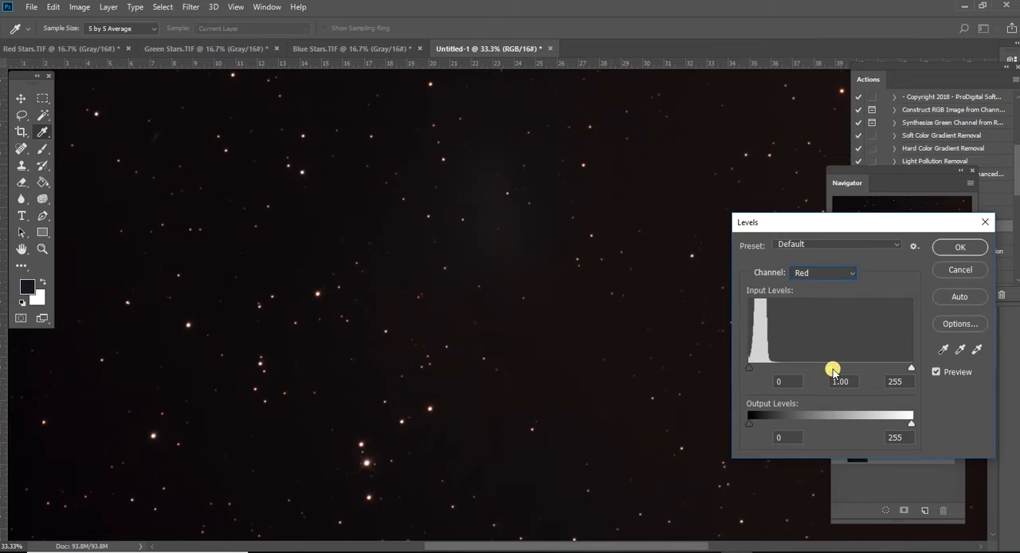
left_click(751, 369)
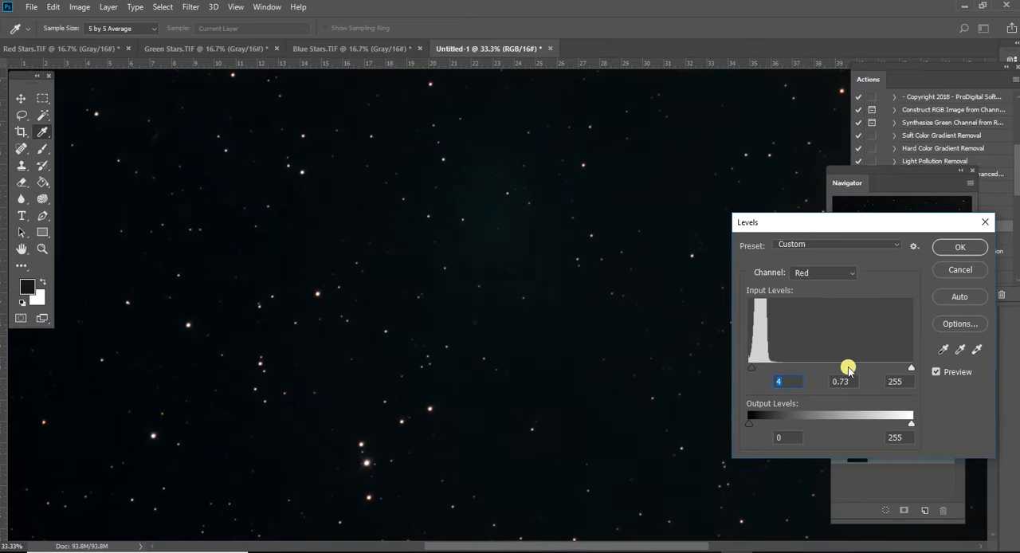
- Set the Levels midtone to 0.89 for the Blue channel and 0.82 for the Green channel, and apply the adjustment
left_click(836, 274)
left_click(839, 314)
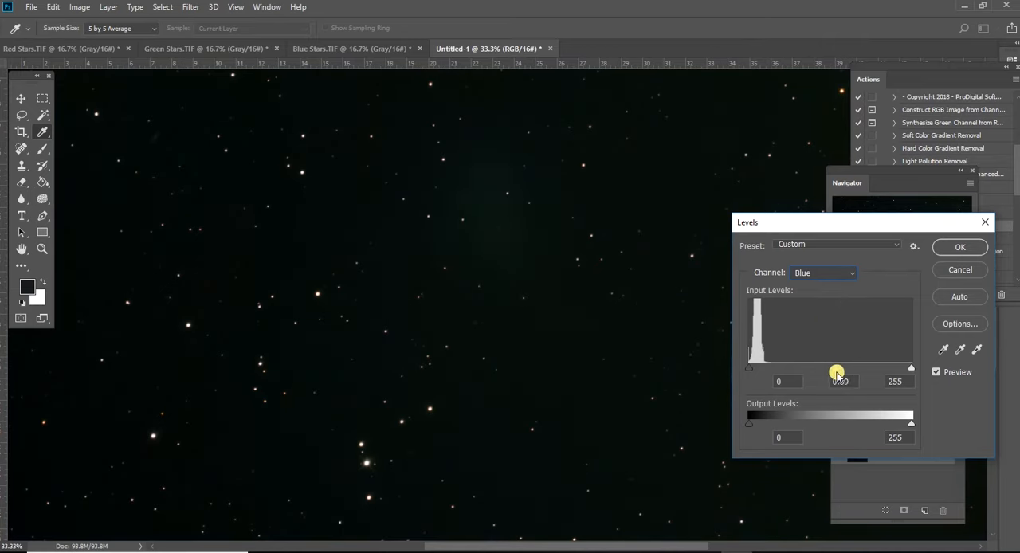
left_click(849, 274)
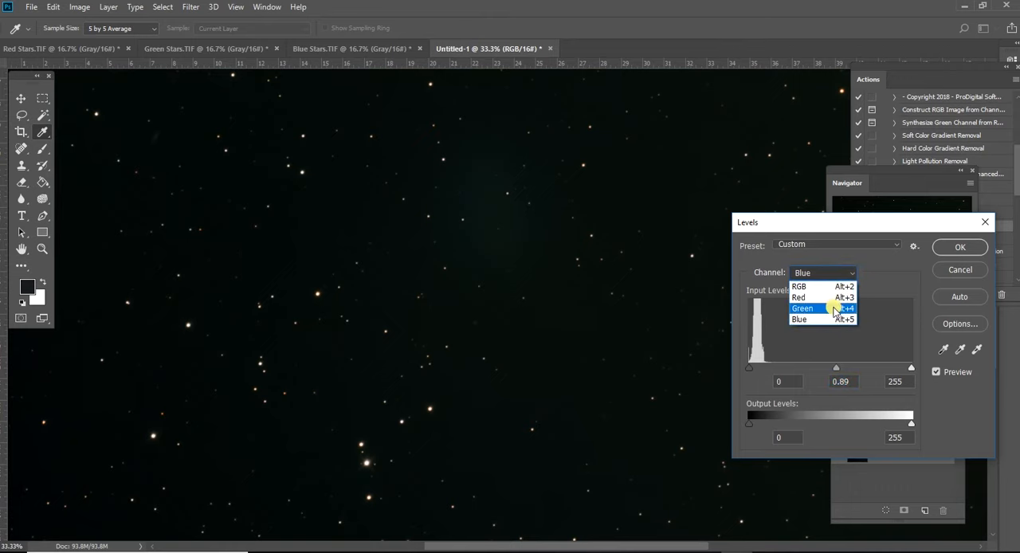
left_click(834, 306)
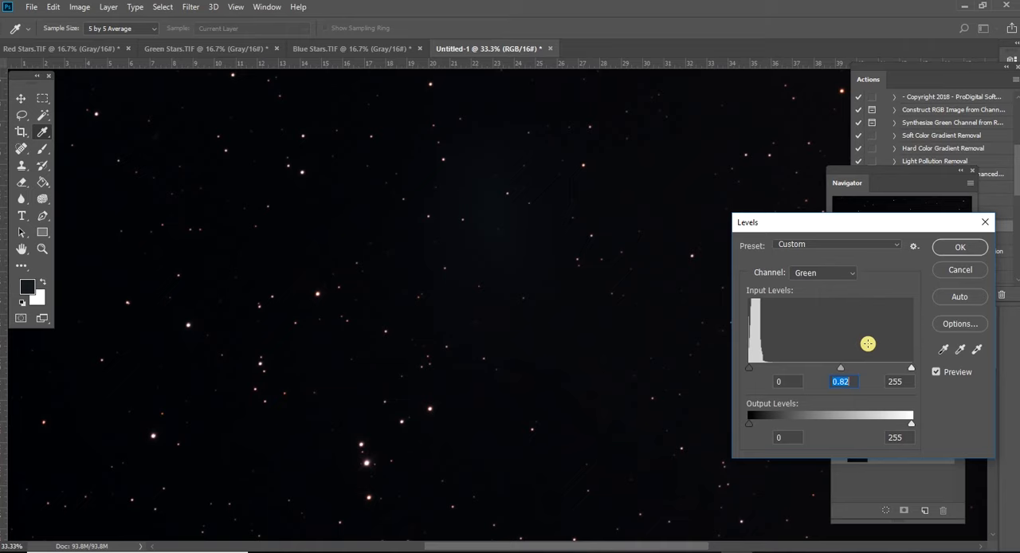
left_click(959, 246)
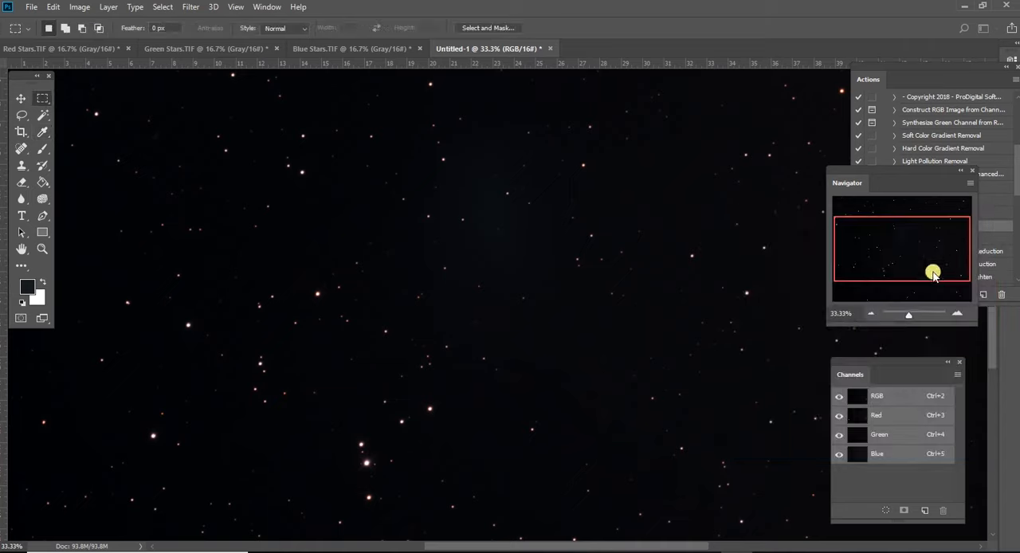
- Paint over the comet's remaining glow around the image's upper centre with the content-aware Spot Healing Brush
left_click(869, 315)
left_click(870, 314)
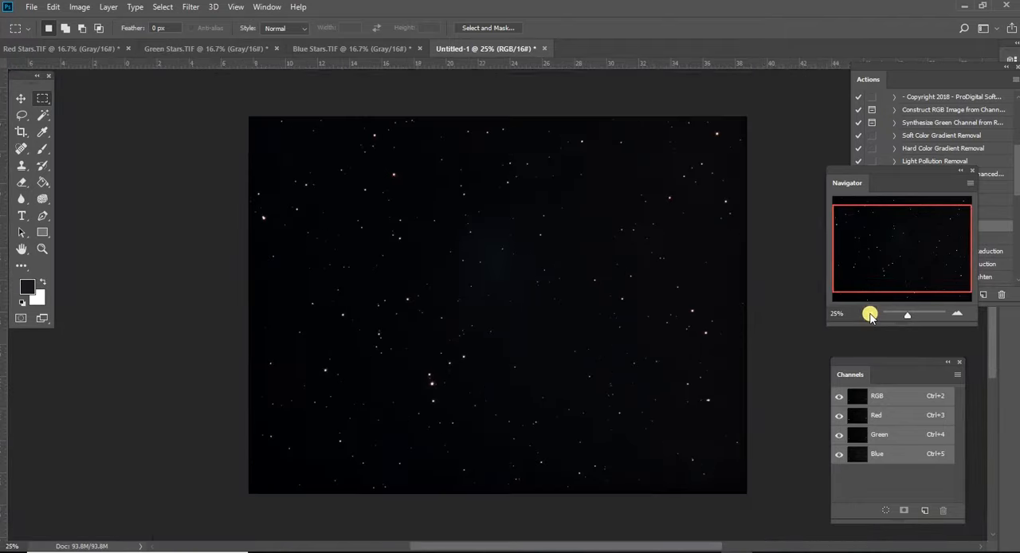
left_click(957, 313)
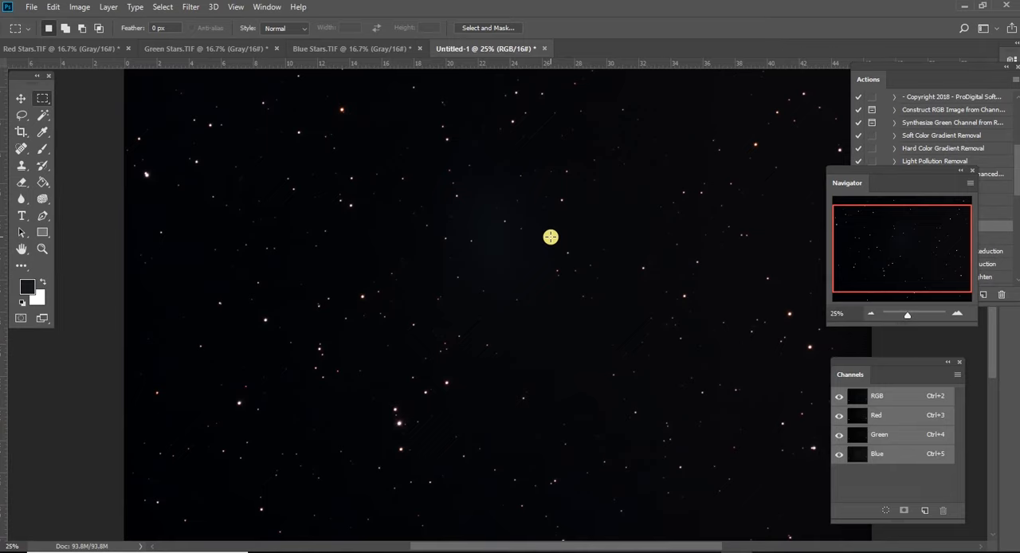
key("v")
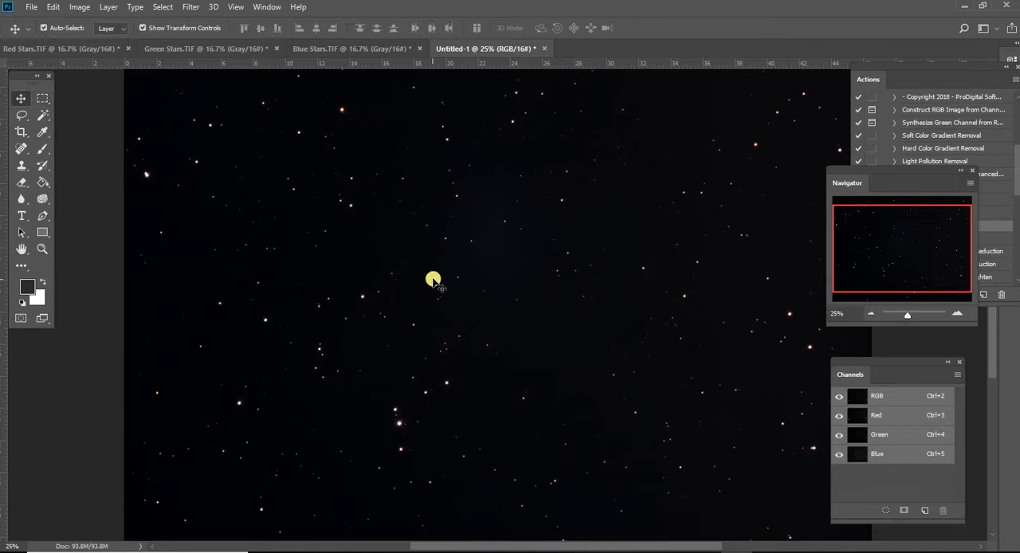
left_click(957, 313)
left_click(957, 313)
left_click(956, 313)
left_click(956, 313)
left_click_drag(905, 250, 904, 236)
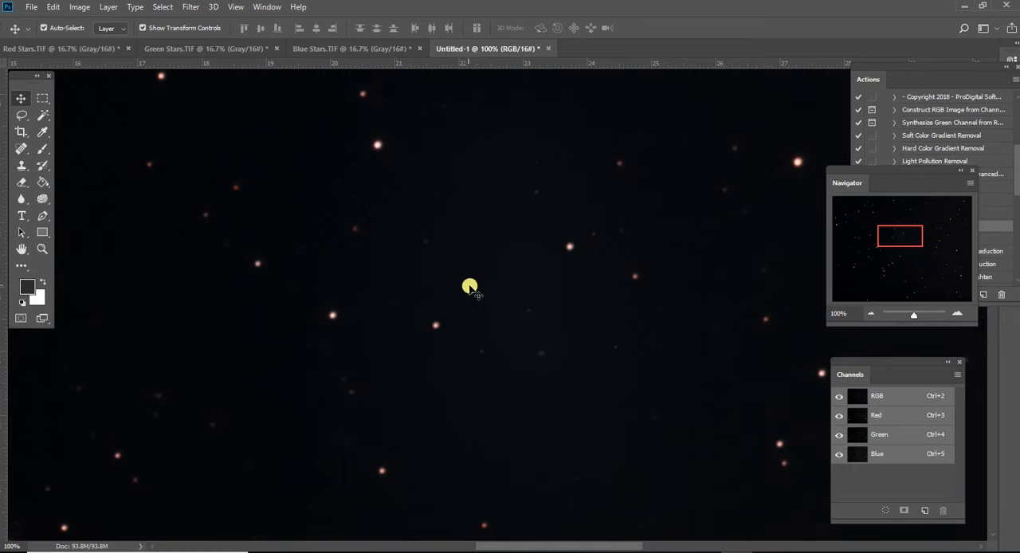
left_click(22, 148)
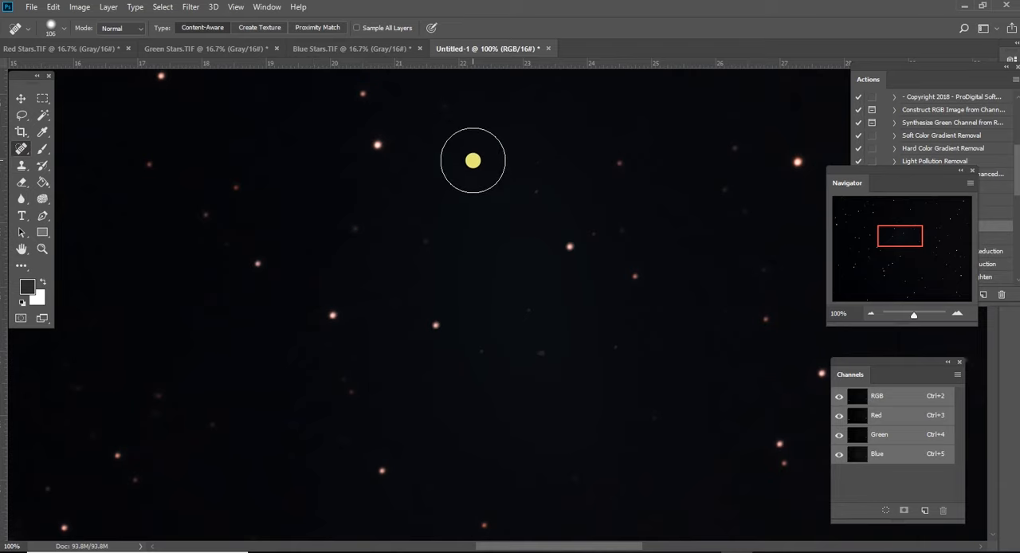
mouse_move(475, 169)
left_mouse_down()
mouse_move(474, 220)
mouse_move(492, 237)
mouse_move(522, 236)
mouse_move(530, 213)
mouse_move(497, 197)
mouse_move(478, 218)
mouse_move(494, 267)
mouse_move(523, 272)
mouse_move(422, 246)
mouse_move(416, 215)
mouse_move(455, 203)
mouse_move(396, 196)
mouse_move(495, 192)
mouse_move(525, 186)
mouse_move(529, 172)
mouse_move(485, 334)
left_mouse_up()
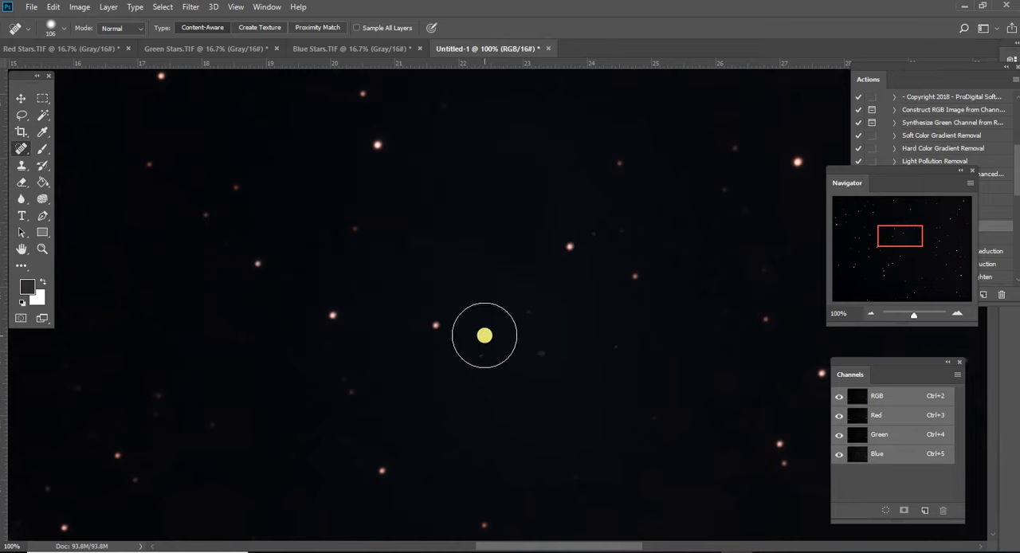
mouse_move(586, 405)
left_mouse_down()
mouse_move(469, 428)
mouse_move(492, 429)
mouse_move(455, 401)
mouse_move(422, 352)
mouse_move(413, 362)
mouse_move(387, 342)
mouse_move(462, 265)
mouse_move(418, 265)
mouse_move(525, 268)
mouse_move(474, 333)
mouse_move(511, 305)
mouse_move(493, 387)
mouse_move(579, 387)
mouse_move(566, 339)
mouse_move(527, 307)
mouse_move(587, 315)
mouse_move(633, 360)
mouse_move(615, 327)
mouse_move(534, 295)
mouse_move(544, 380)
left_mouse_up()
left_click_drag(689, 336, 603, 346)
mouse_move(551, 198)
left_mouse_down()
mouse_move(475, 202)
mouse_move(464, 182)
mouse_move(485, 164)
left_mouse_up()
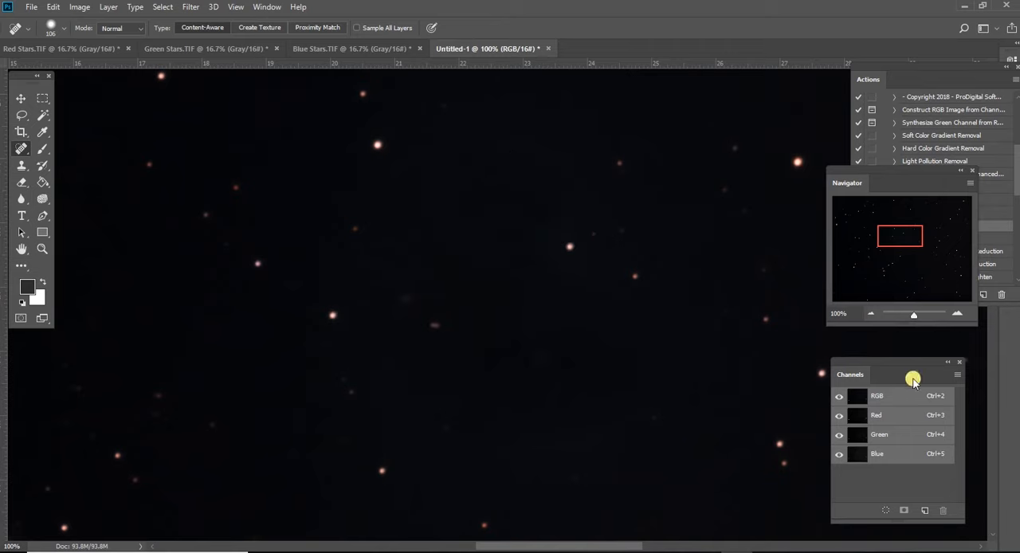
- Heal the faint patch of glow that remains near the image's upper centre, judging it against the surrounding star field
left_click(869, 314)
left_click(870, 314)
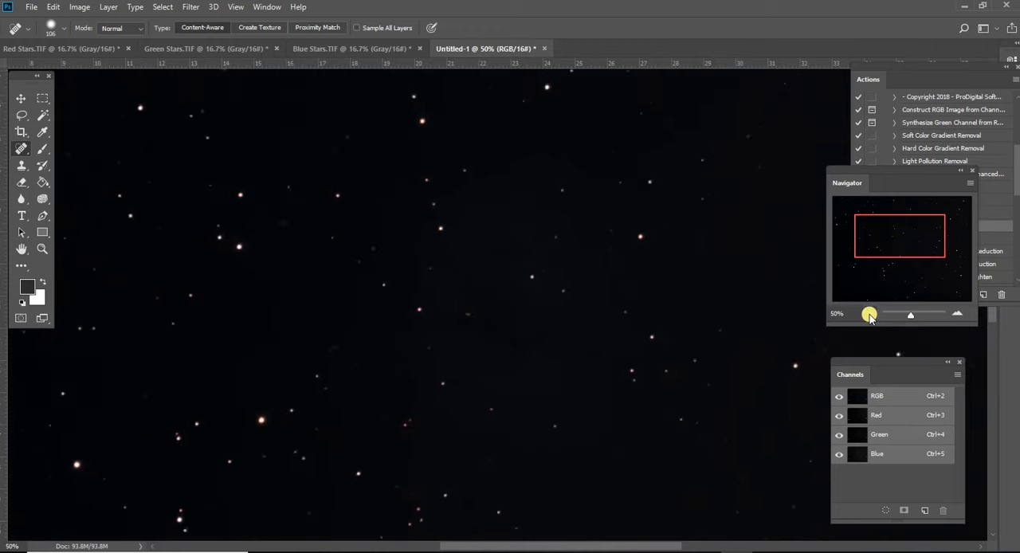
left_click(869, 314)
mouse_move(508, 239)
left_mouse_down()
mouse_move(478, 250)
mouse_move(514, 251)
mouse_move(521, 266)
mouse_move(516, 259)
left_mouse_up()
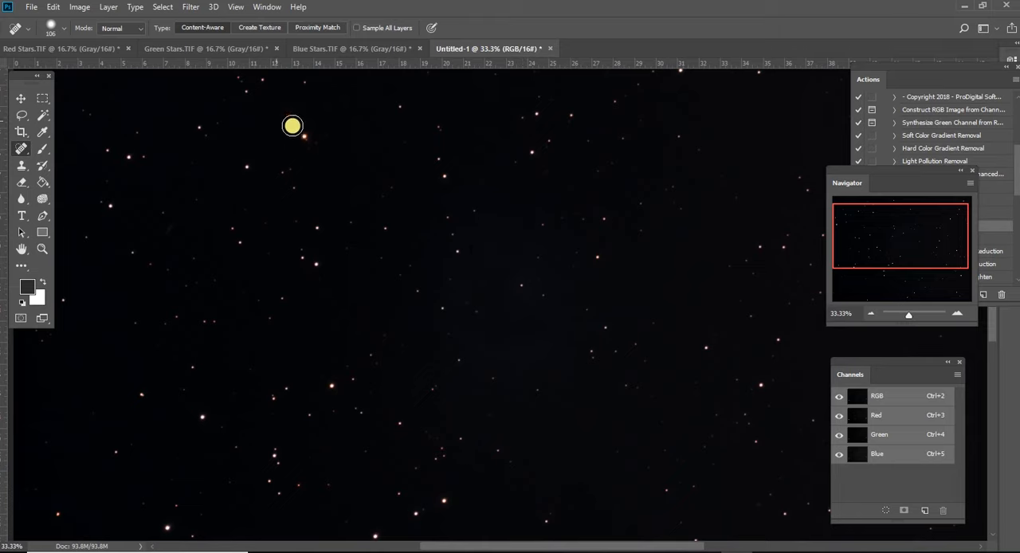
- Run the RC-Astro GradientXTerminator filter with Coarse detail and Medium aggressiveness, without balancing the background colour
left_click(22, 97)
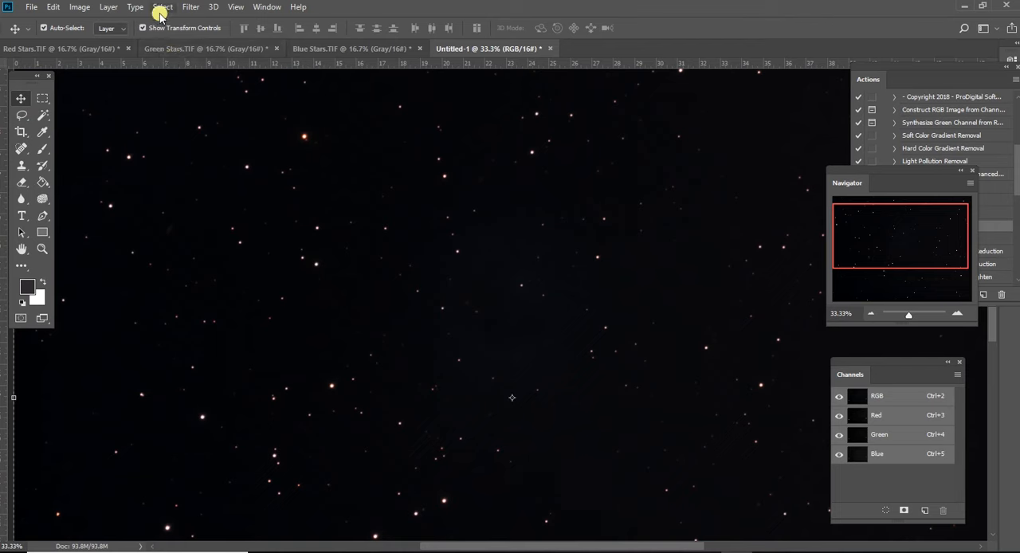
left_click(186, 8)
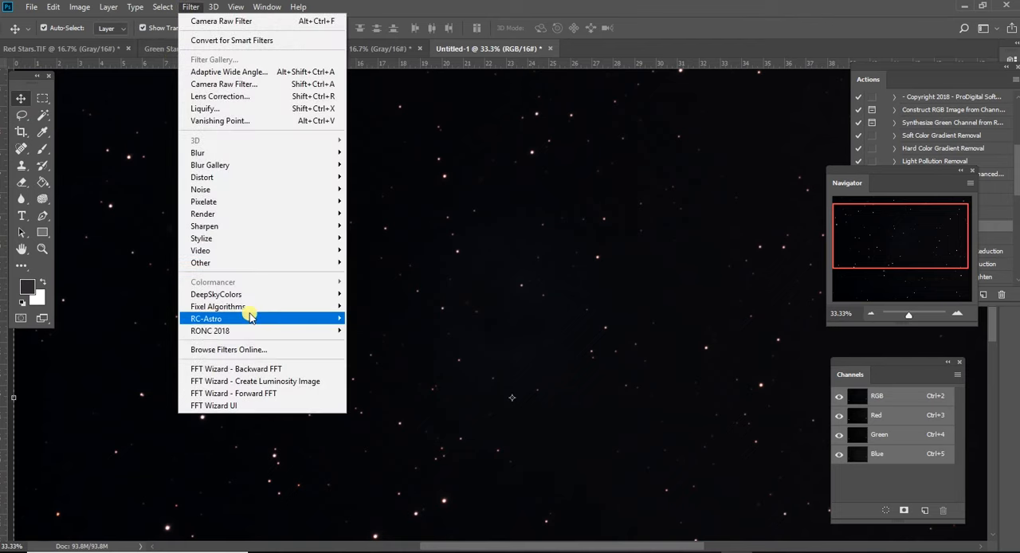
mouse_move(252, 320)
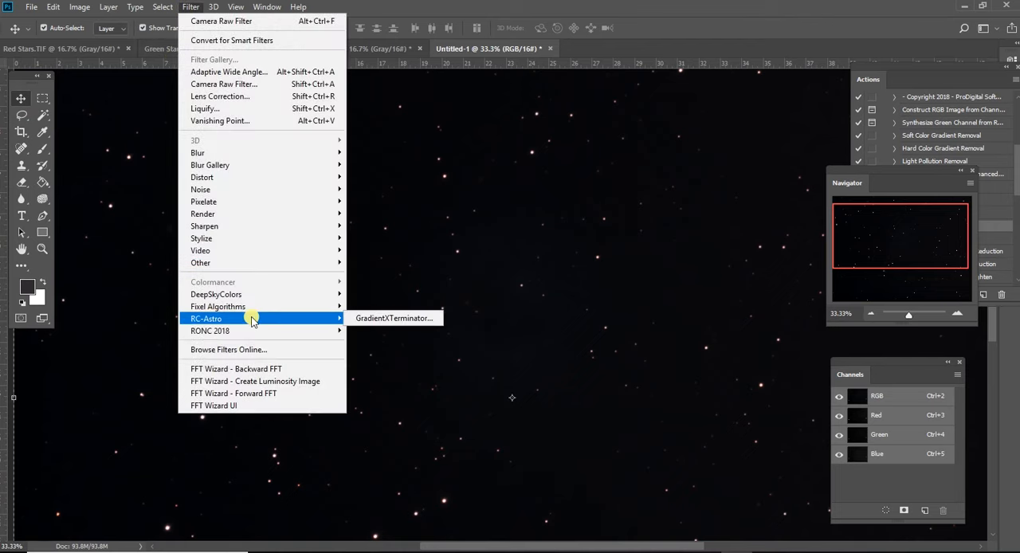
left_click(371, 320)
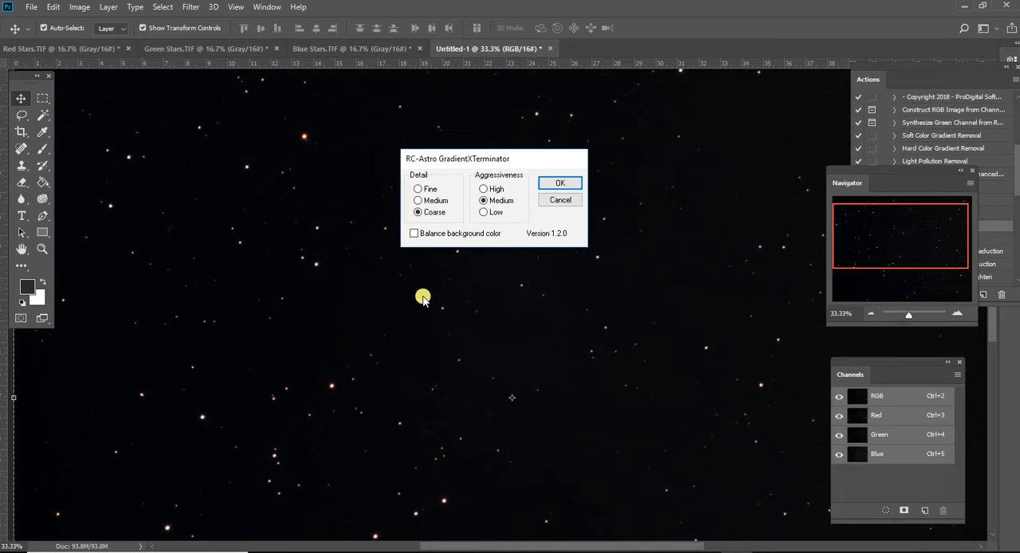
left_click(560, 184)
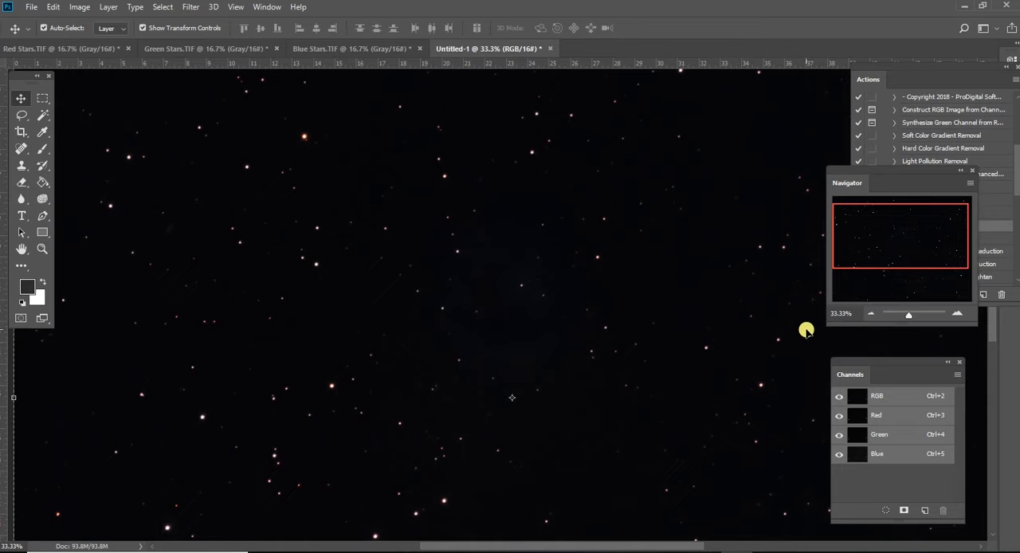
- Paint out the bluish remnants of the comet's glow with the Spot Healing Brush, then return to the Move tool
left_click(870, 315)
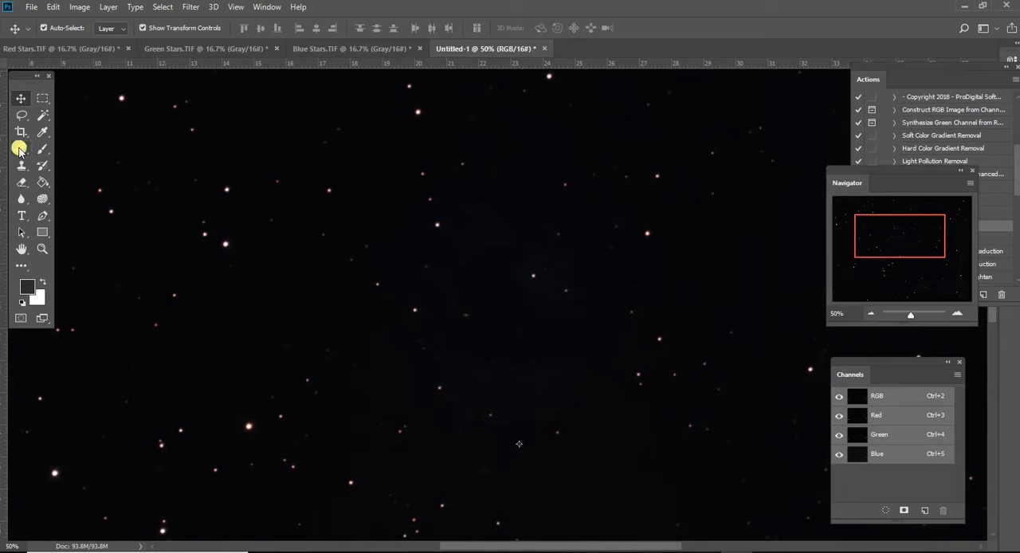
left_click(20, 149)
mouse_move(458, 361)
left_mouse_down()
mouse_move(481, 374)
mouse_move(555, 371)
left_mouse_up()
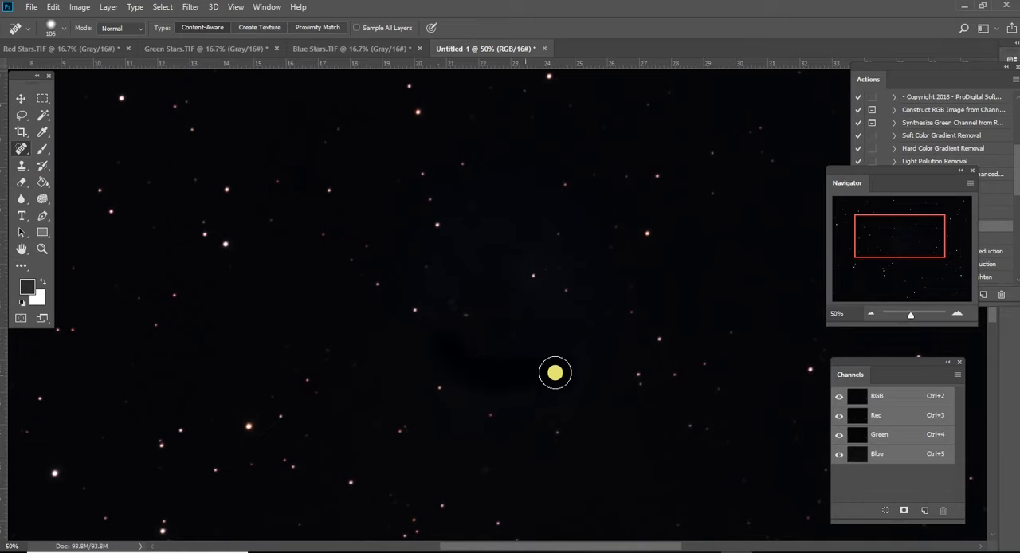
mouse_move(480, 252)
left_mouse_down()
mouse_move(555, 258)
mouse_move(521, 252)
mouse_move(515, 225)
mouse_move(484, 221)
mouse_move(465, 238)
mouse_move(482, 213)
mouse_move(453, 250)
mouse_move(422, 254)
mouse_move(447, 251)
mouse_move(454, 267)
mouse_move(420, 279)
mouse_move(425, 260)
mouse_move(468, 383)
mouse_move(494, 382)
left_mouse_up()
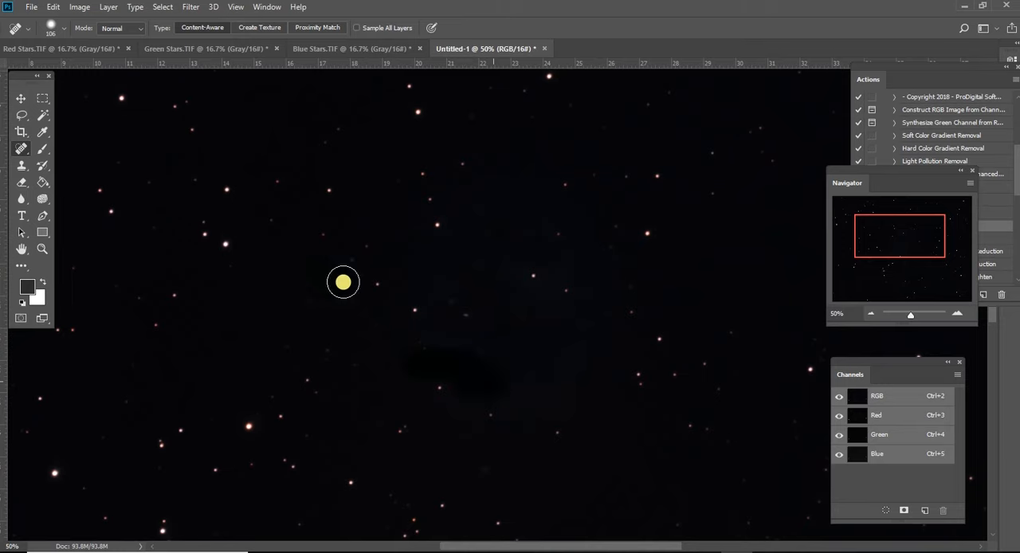
left_click(21, 98)
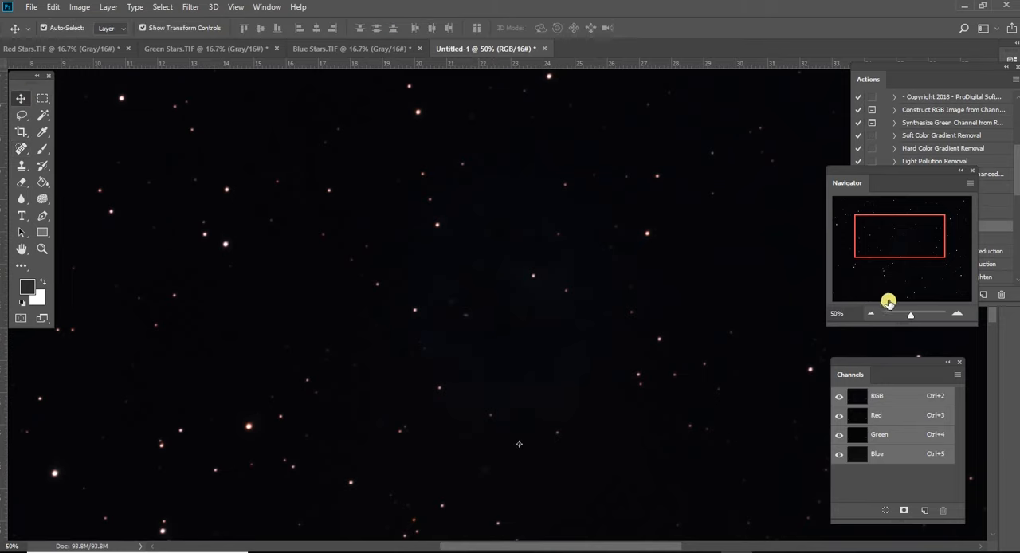
- Apply a contrast curve to the RGB composite, mapping input 38 to output 31 and input 133 to output 183
left_click(870, 313)
left_click(870, 313)
left_click(870, 313)
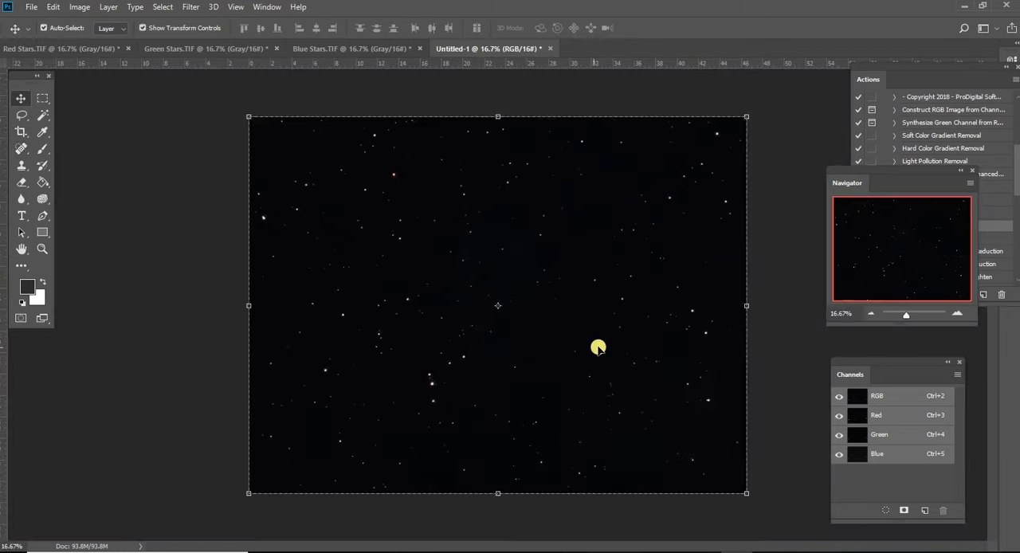
left_click(81, 8)
mouse_move(89, 40)
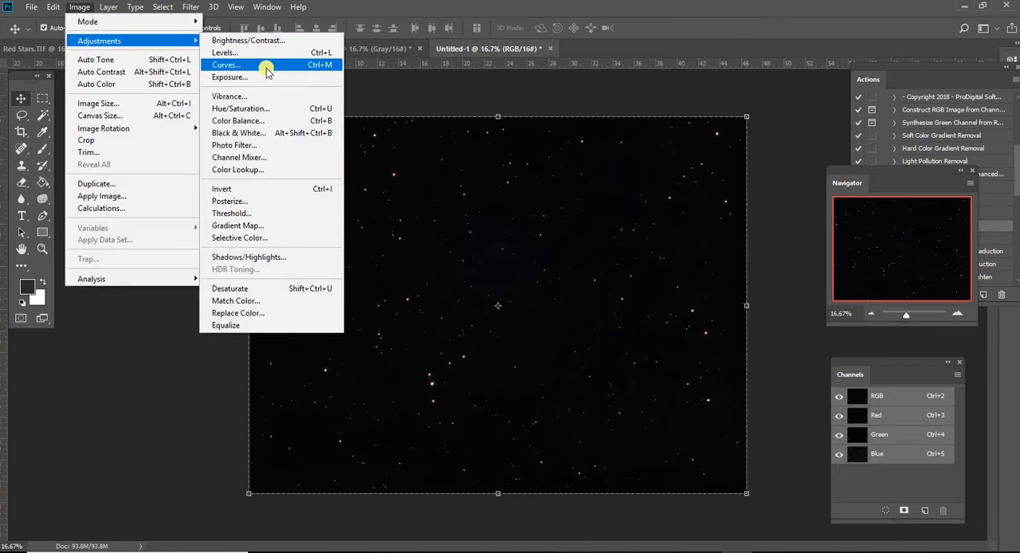
left_click(266, 65)
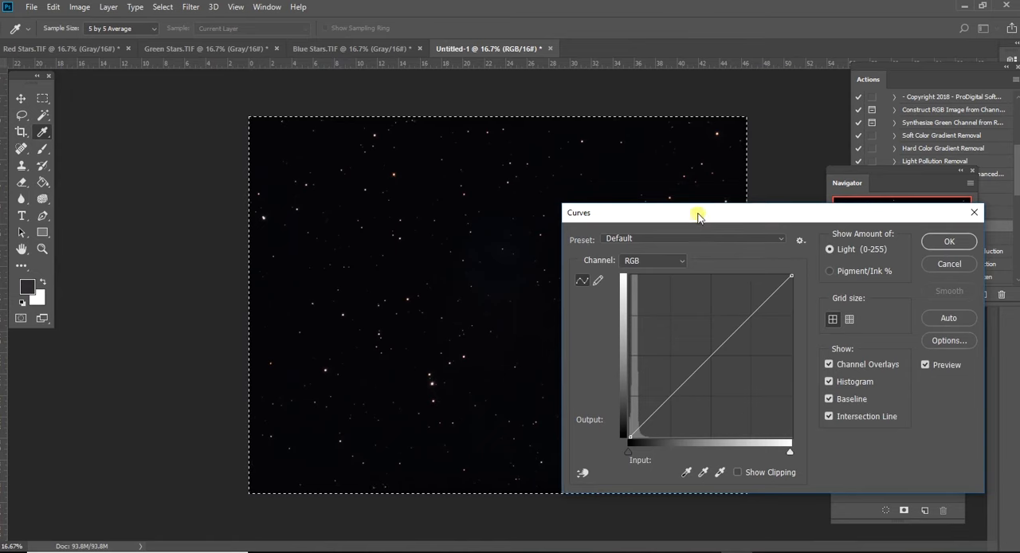
left_click_drag(698, 216, 802, 228)
left_click_drag(817, 365, 820, 328)
left_click_drag(755, 423, 759, 428)
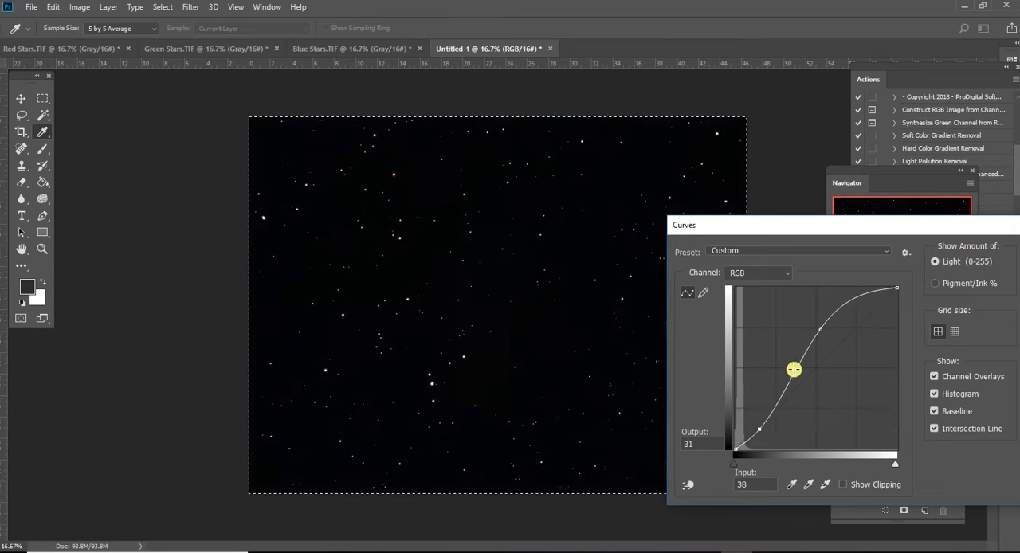
left_click_drag(821, 328, 818, 333)
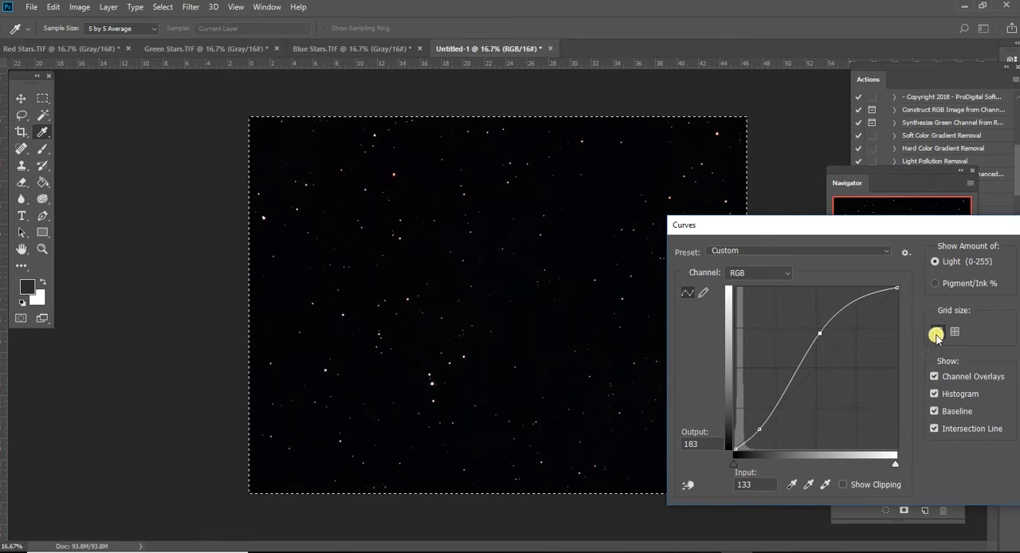
left_click(1019, 251)
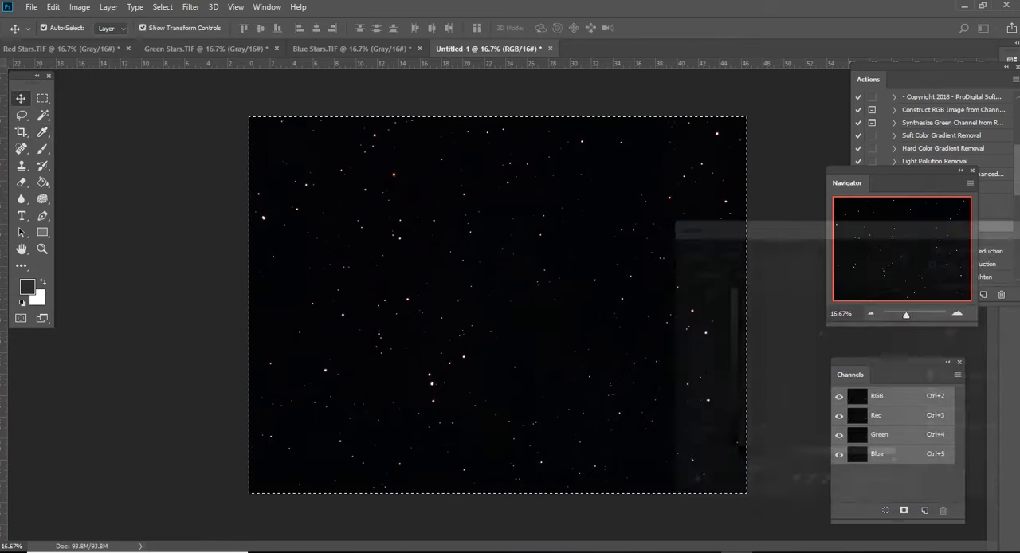
left_click(958, 314)
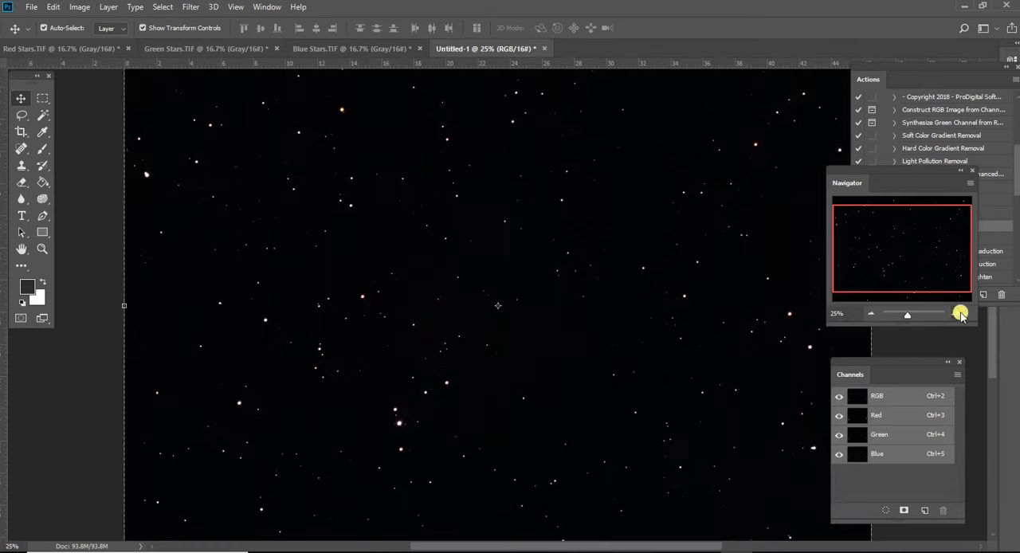
left_click(869, 314)
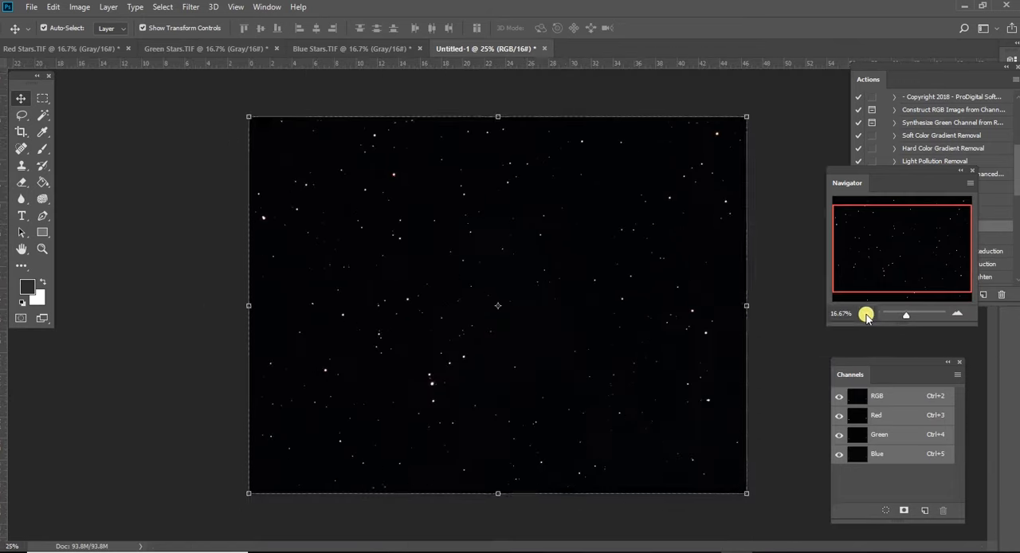
left_click(956, 314)
left_click(956, 314)
left_click(956, 314)
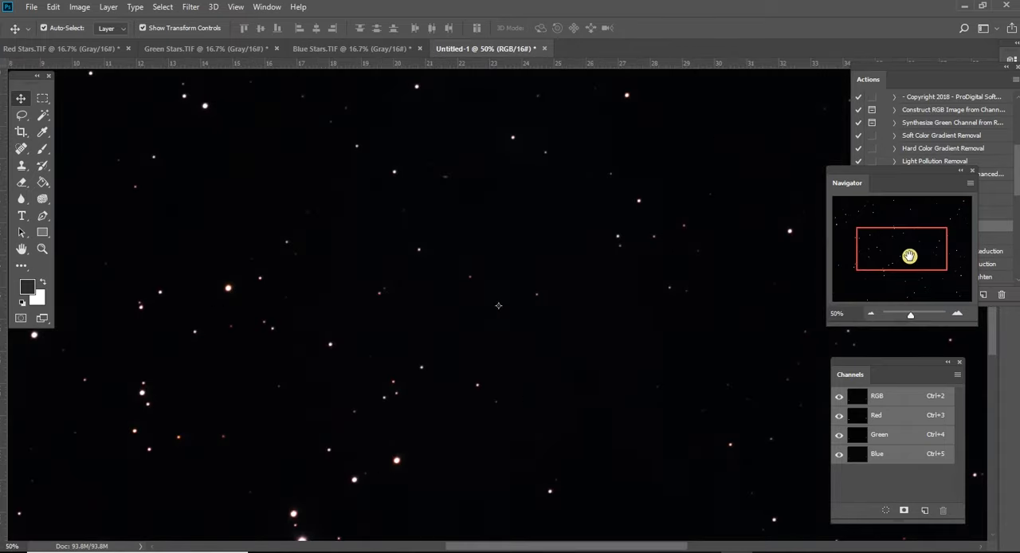
mouse_move(904, 245)
left_mouse_down()
mouse_move(901, 231)
mouse_move(914, 241)
left_mouse_up()
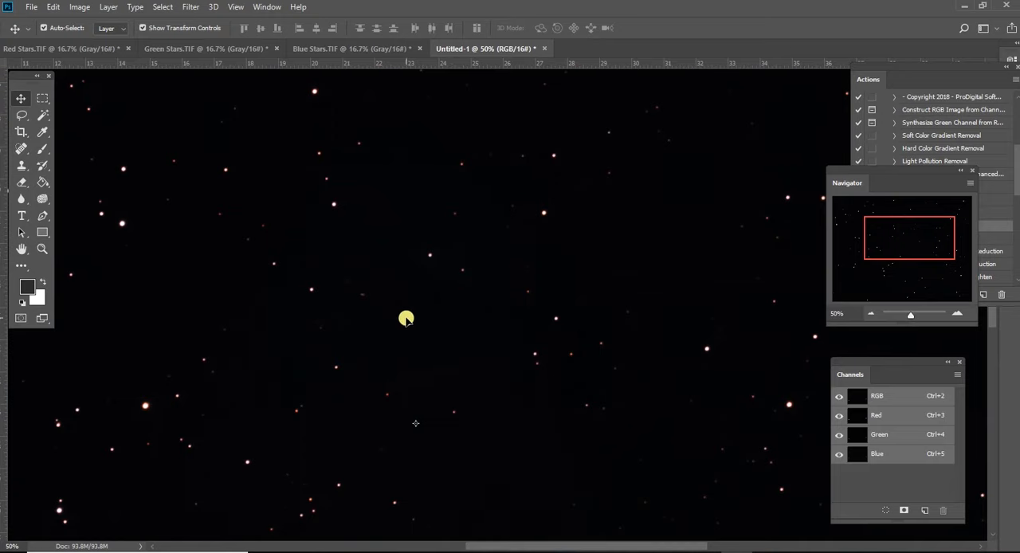
- While saving the image under a new name, create and open a folder named Star Backround Combined inside Stars aligned stack
left_click(31, 7)
left_click(62, 151)
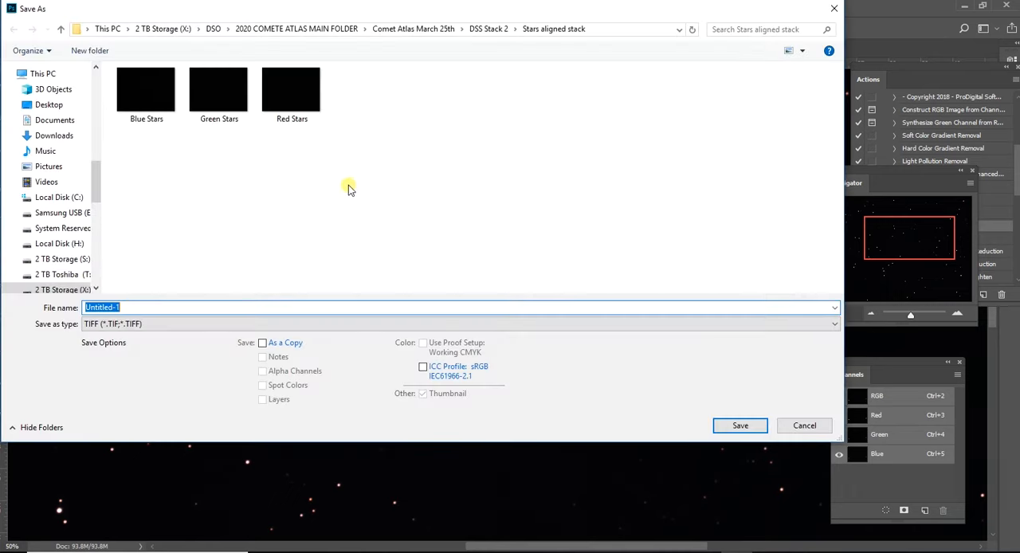
right_click(356, 159)
mouse_move(453, 289)
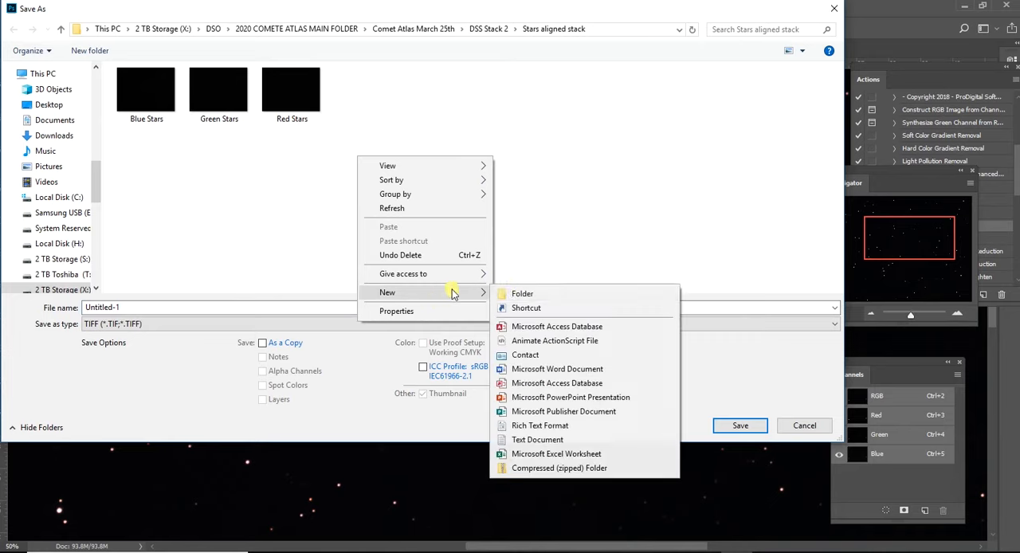
left_click(516, 295)
type("S")
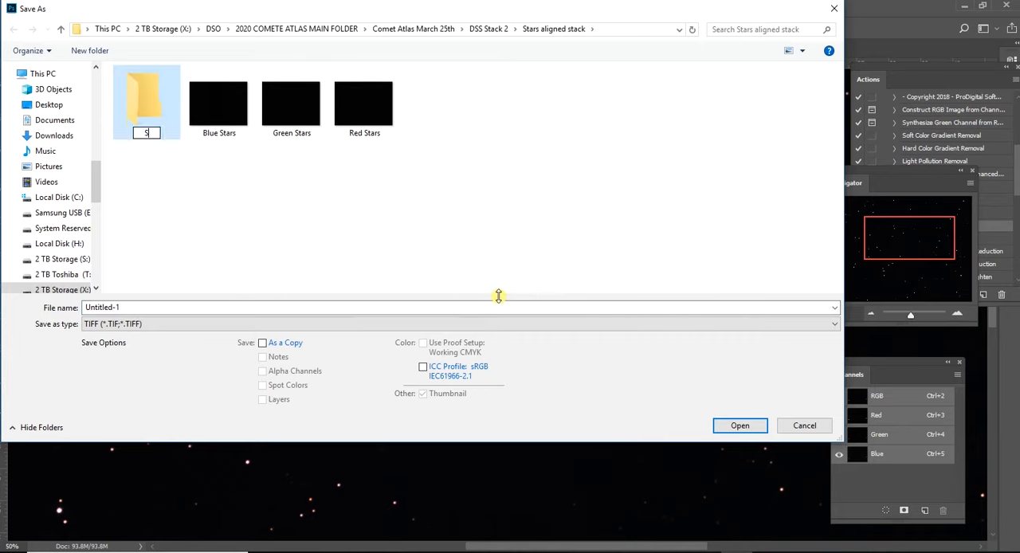
type("tar Backround")
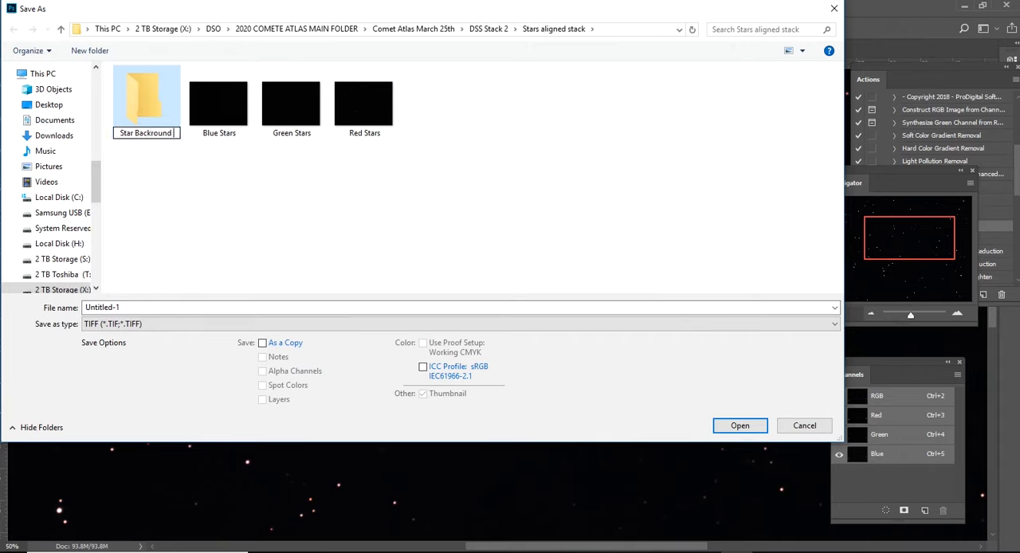
type(" Combined")
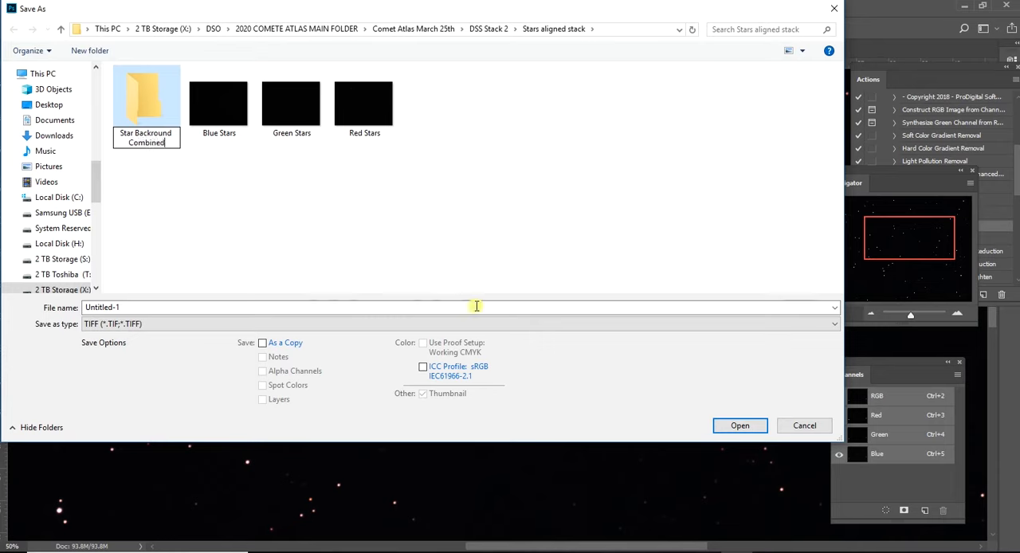
left_click(138, 96)
double_click(138, 96)
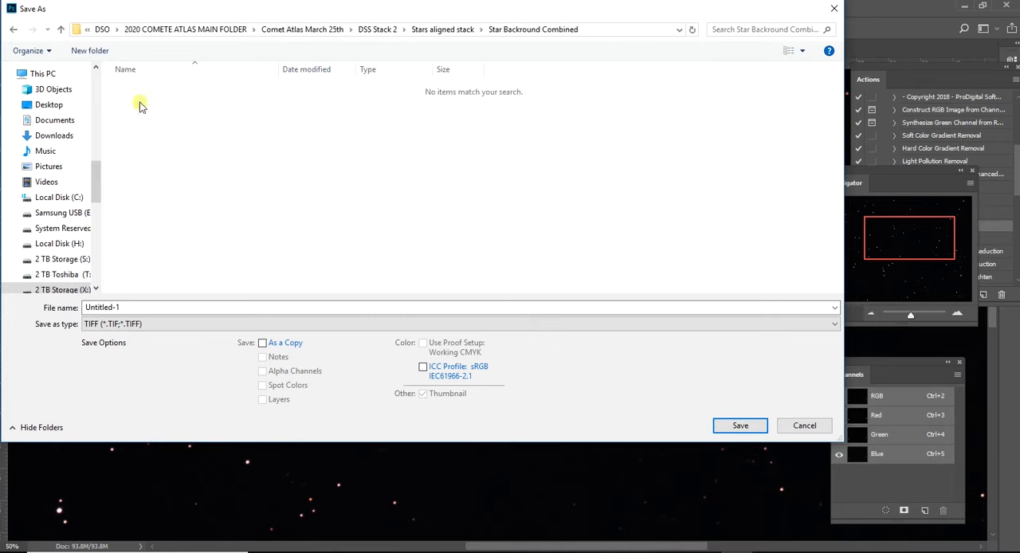
- Save the star background as the TIFF file Backround 1 with no compression, interleaved pixel order and IBM PC byte order
left_click(135, 306)
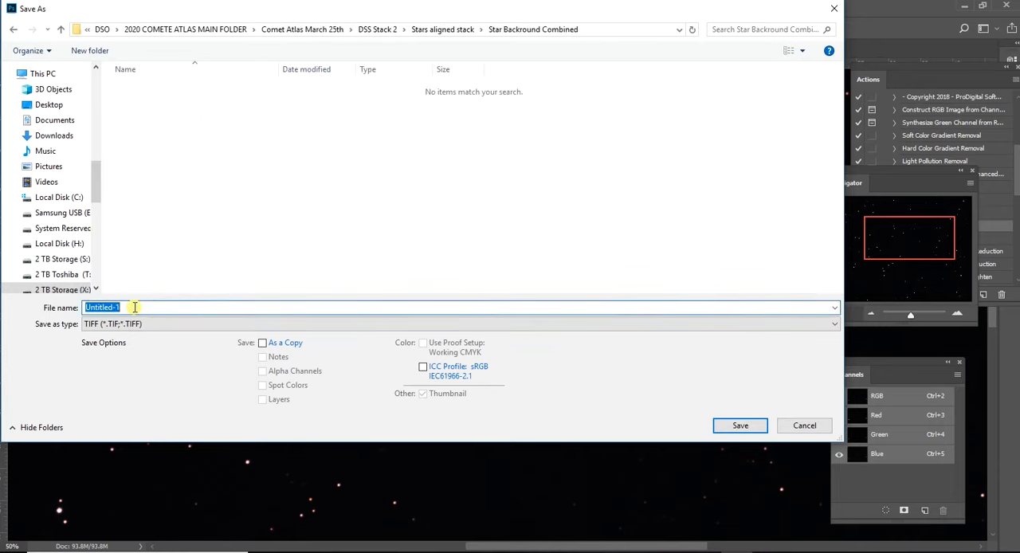
type("Backround 1")
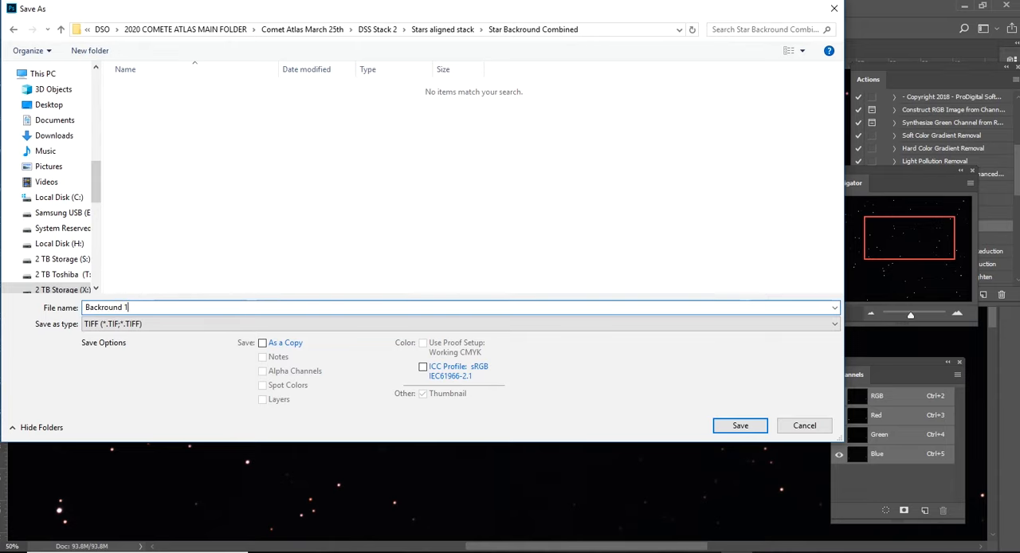
left_click(719, 428)
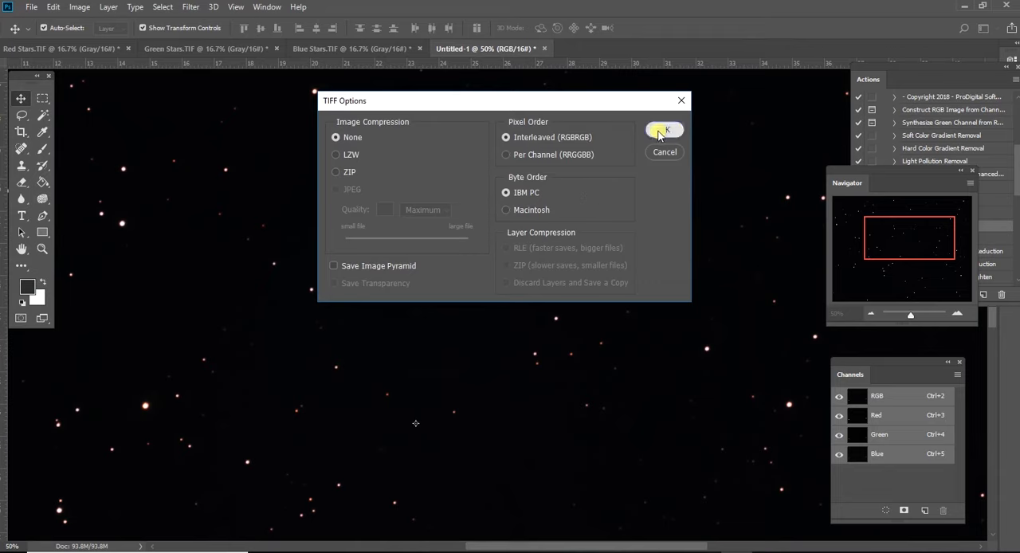
left_click(657, 130)
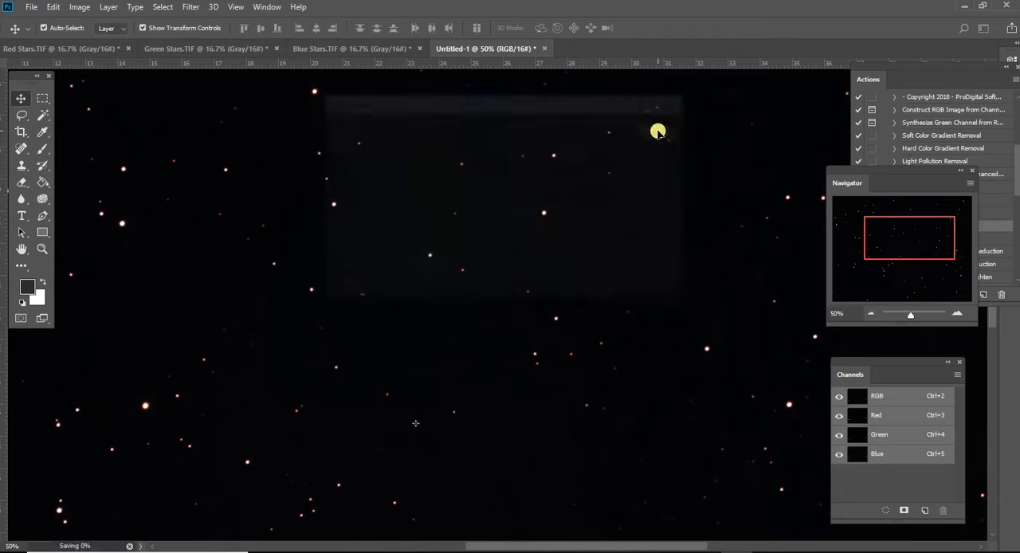
left_click(866, 315)
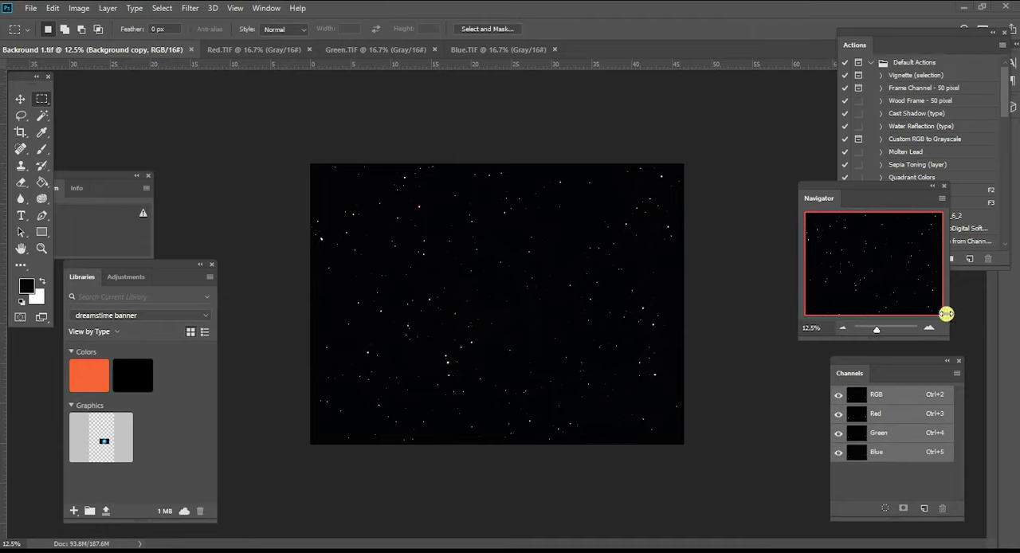
left_click(839, 328)
left_click(928, 327)
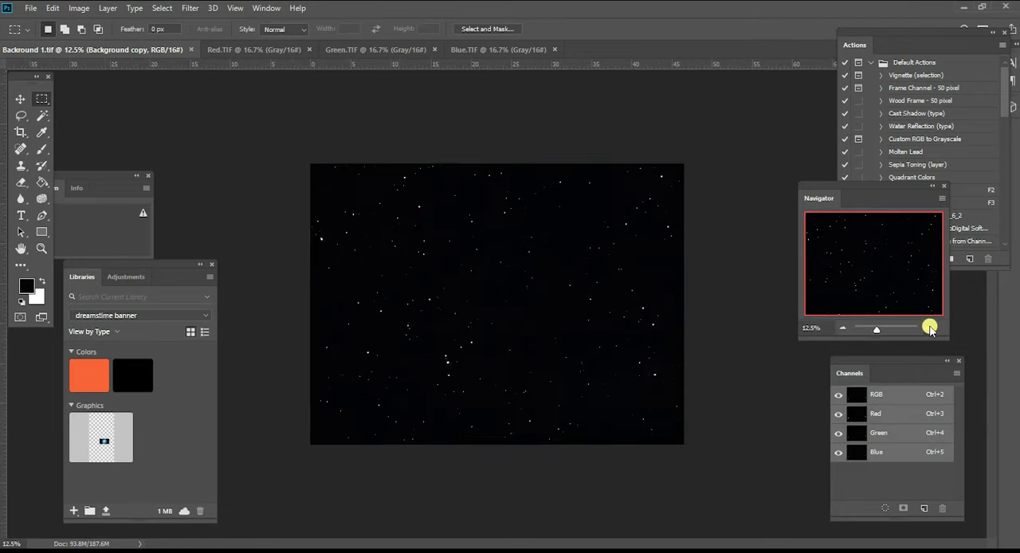
left_click(929, 328)
left_click(841, 328)
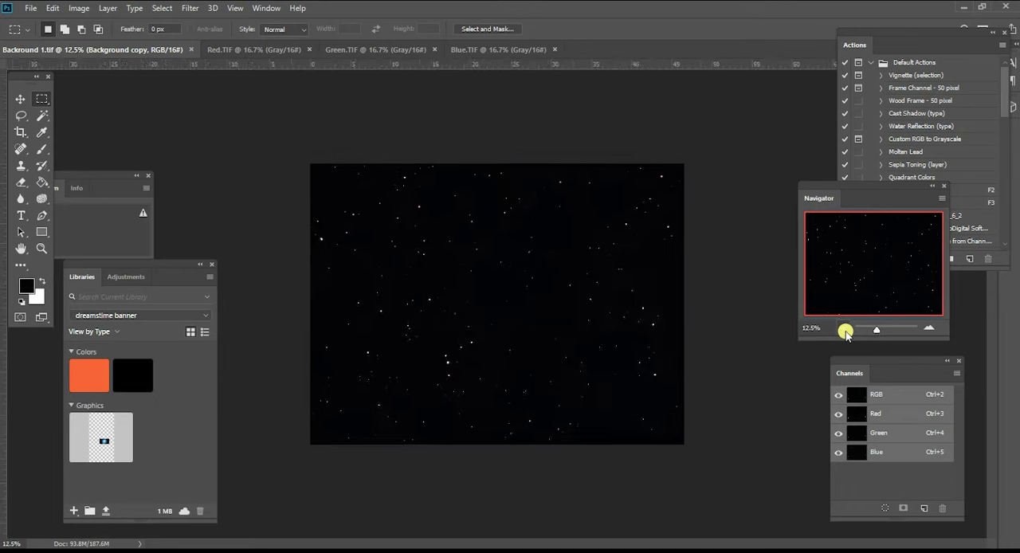
- Open the Red, Green and Blue comet stacks from the Isolated Comet folder
left_click(29, 8)
left_click(39, 35)
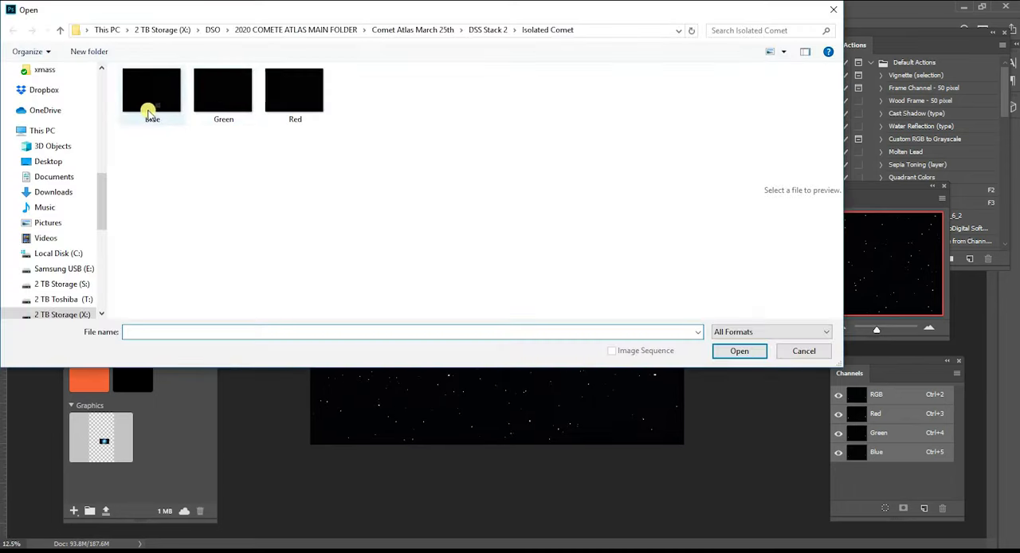
left_click(291, 108)
double_click(291, 108)
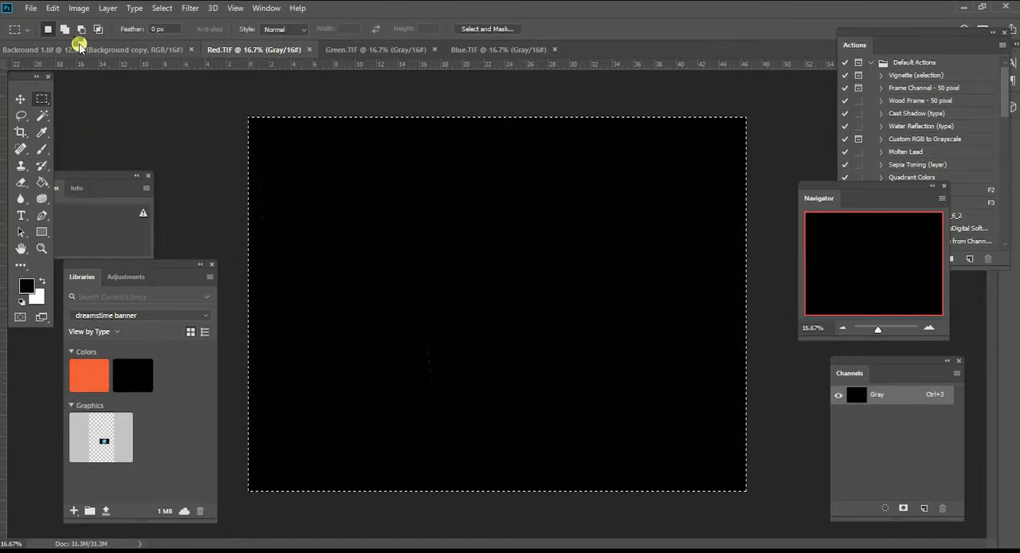
left_click(29, 9)
left_click(37, 35)
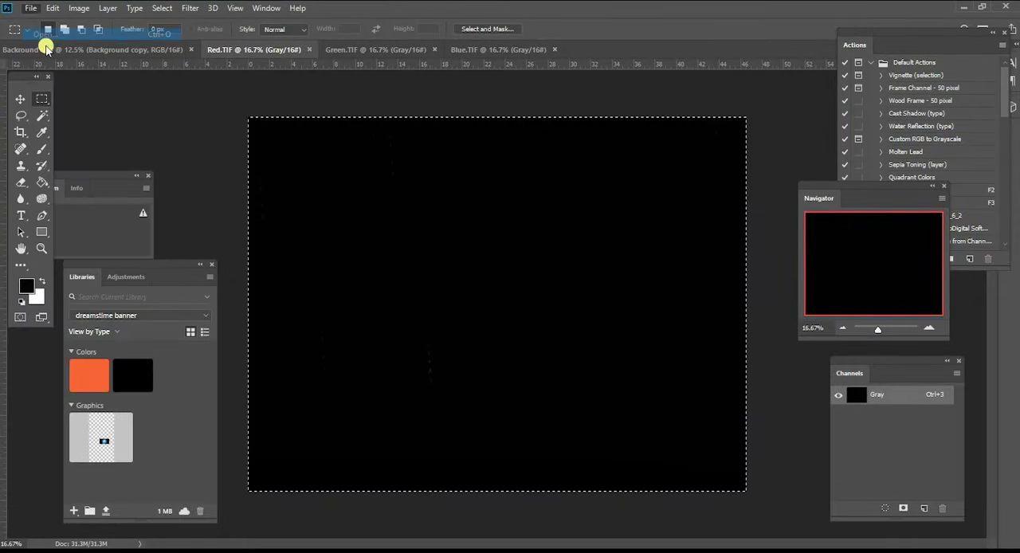
double_click(225, 96)
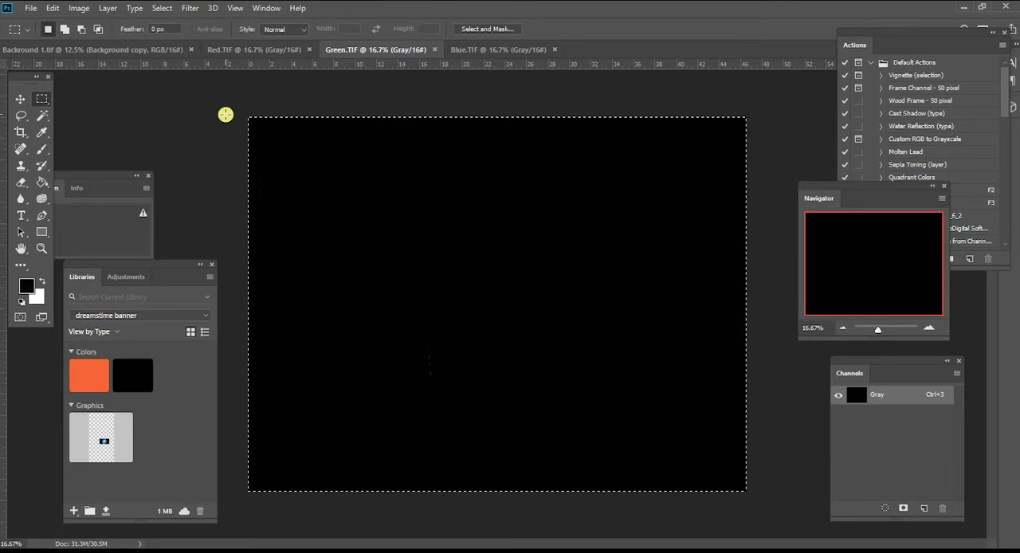
left_click(29, 8)
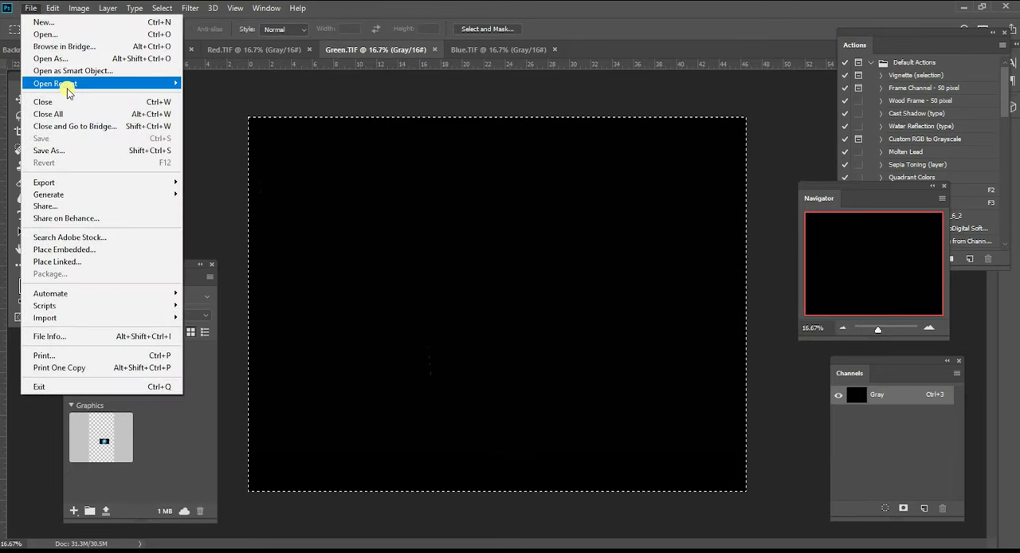
left_click(68, 35)
double_click(153, 90)
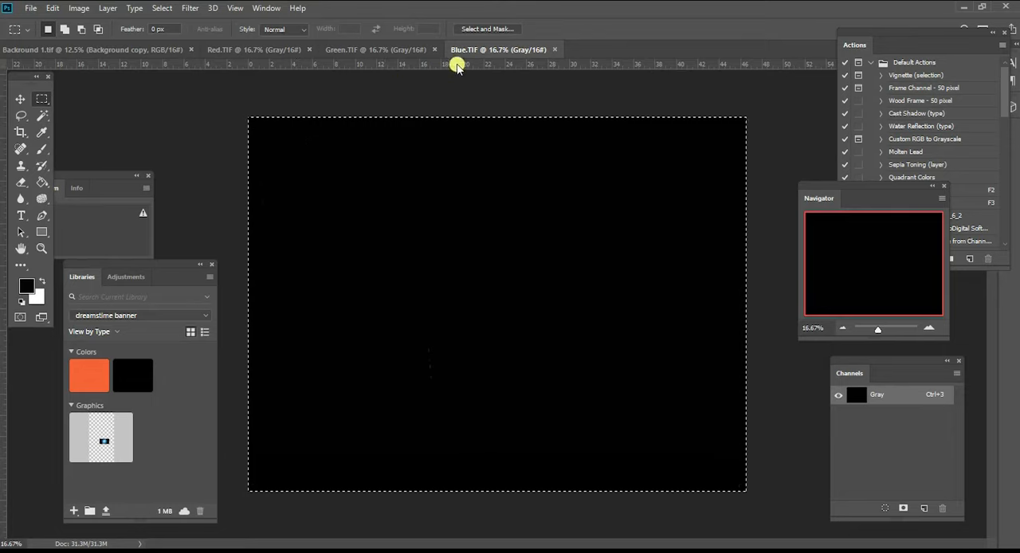
- Copy the Red.TIF image and create a new 16-bit RGB Color document of 4656 x 3520 pixels at 100 pixels/inch
left_click(290, 51)
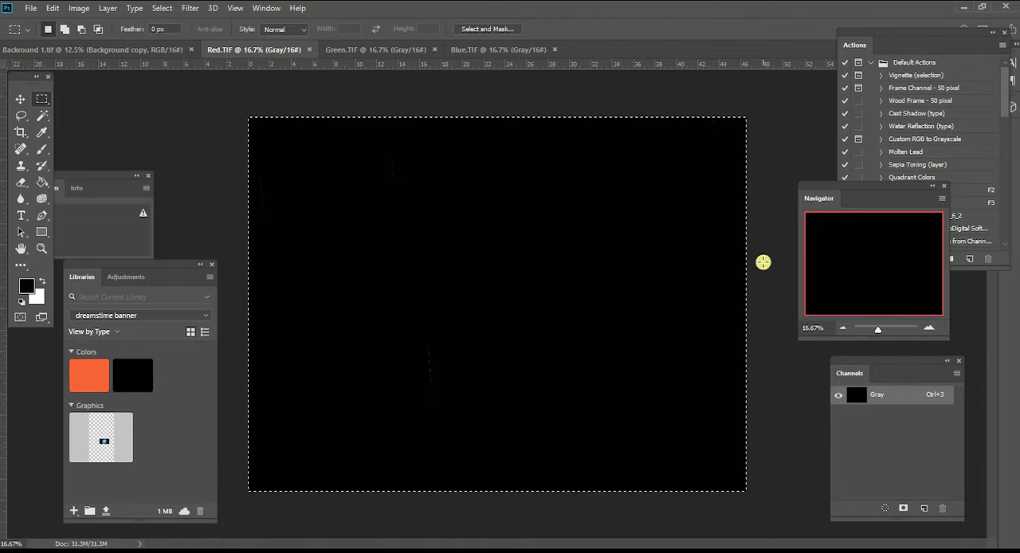
key("ctrl+n")
left_click(679, 267)
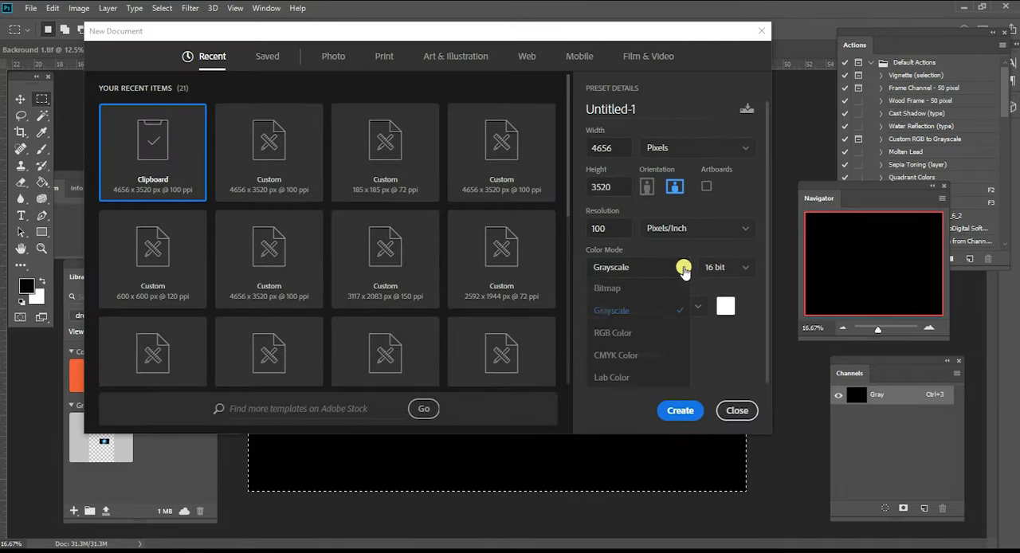
left_click(613, 333)
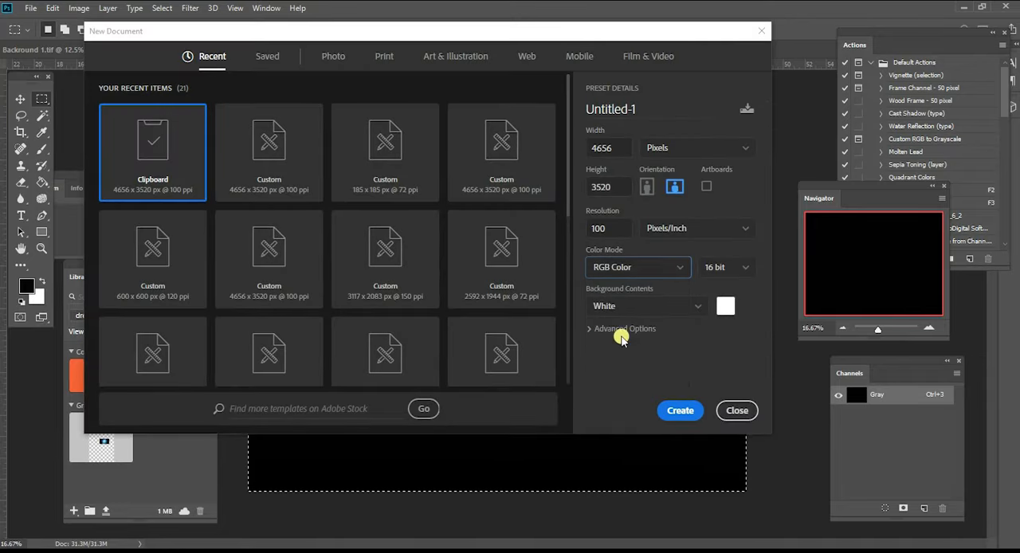
left_click(665, 408)
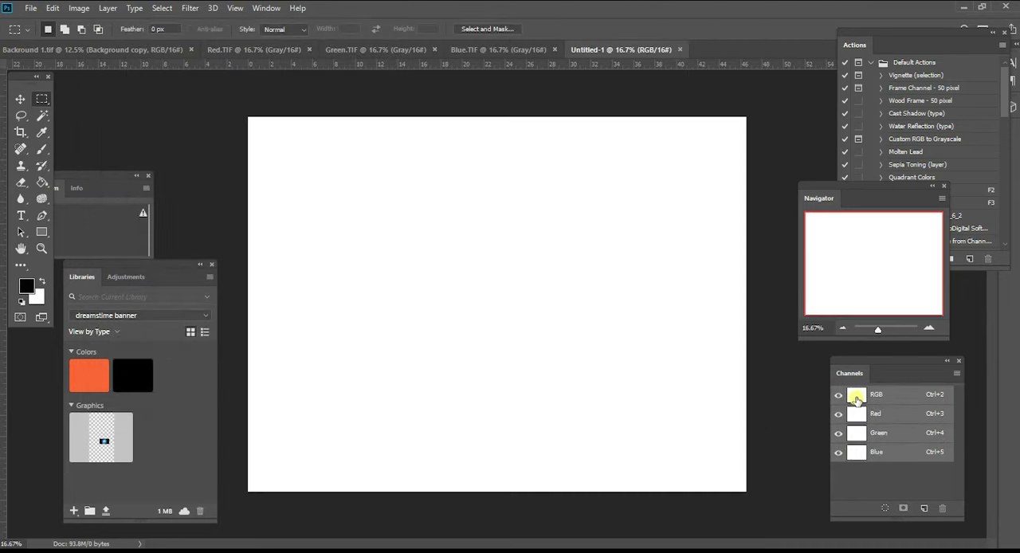
- Paste the copied Red.TIF image into the new document's Red channel
left_click(875, 413)
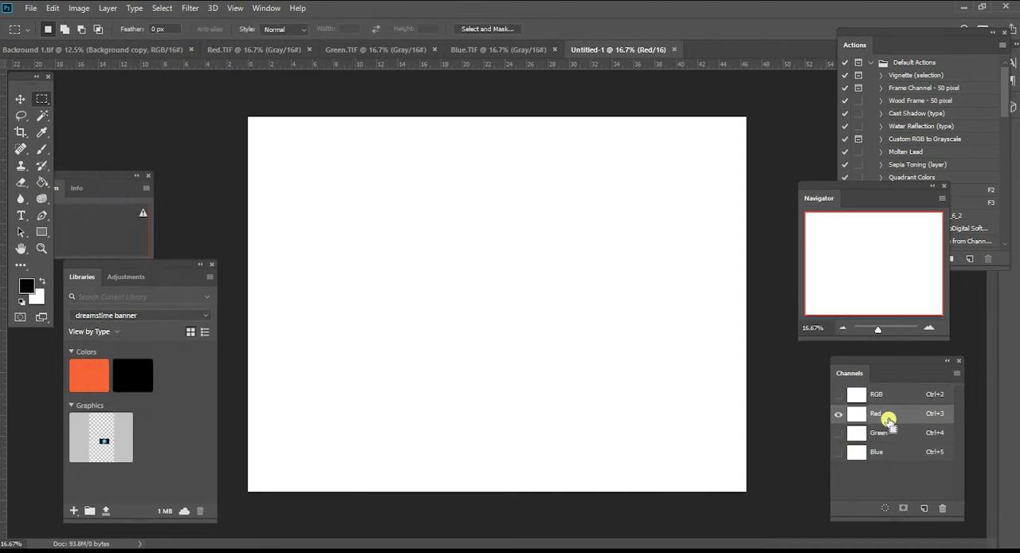
key("ctrl+a")
key("alt+BackSpace")
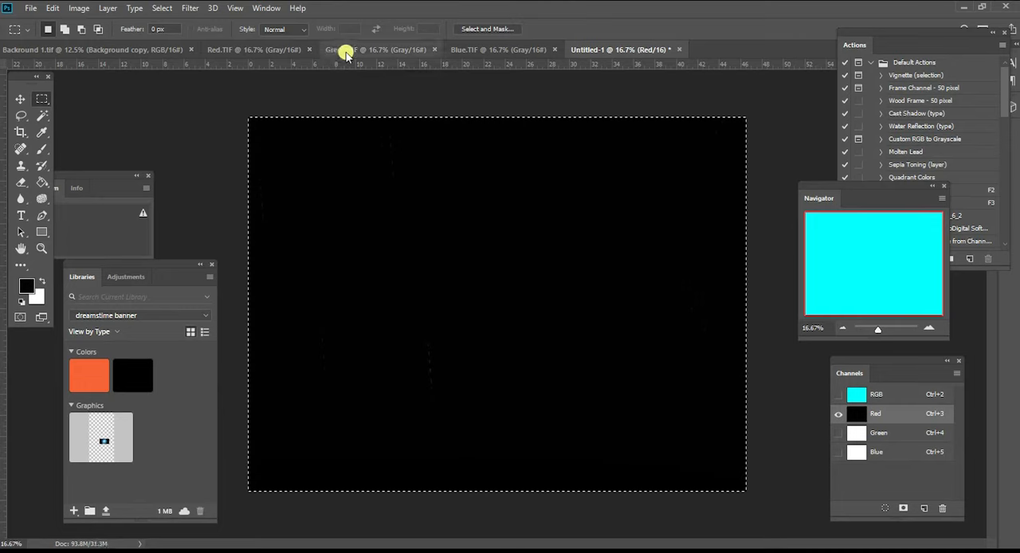
- Copy the whole Green.TIF image and paste it into the new document's Green channel
left_click(345, 50)
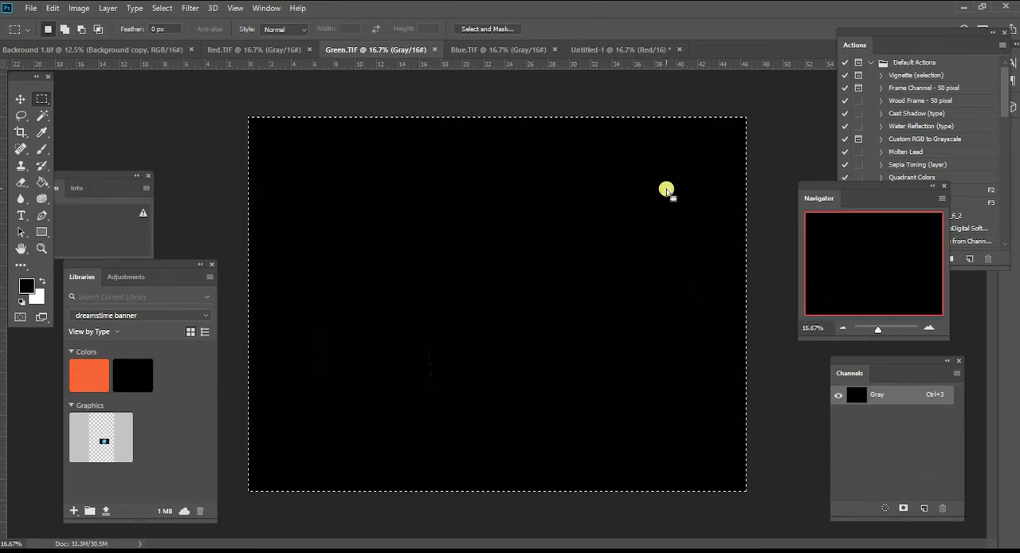
left_click(629, 49)
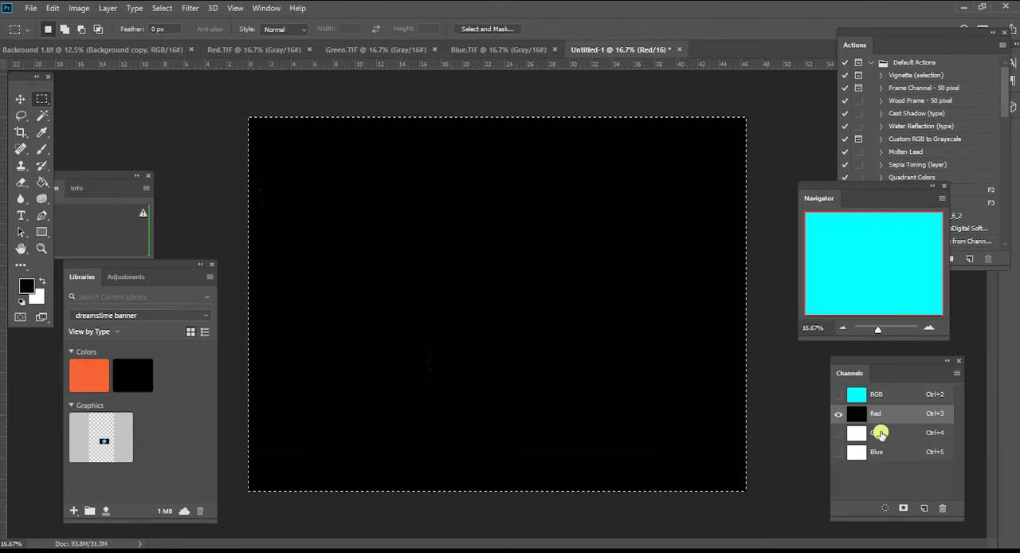
left_click(881, 433)
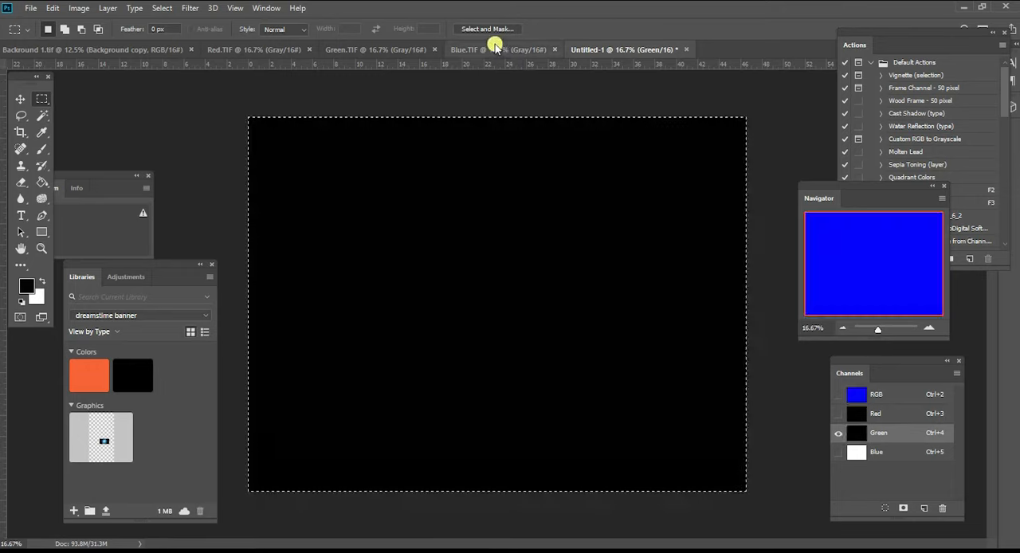
- Copy the whole Blue.TIF image into the new document's Blue channel and display the RGB composite
left_click(494, 50)
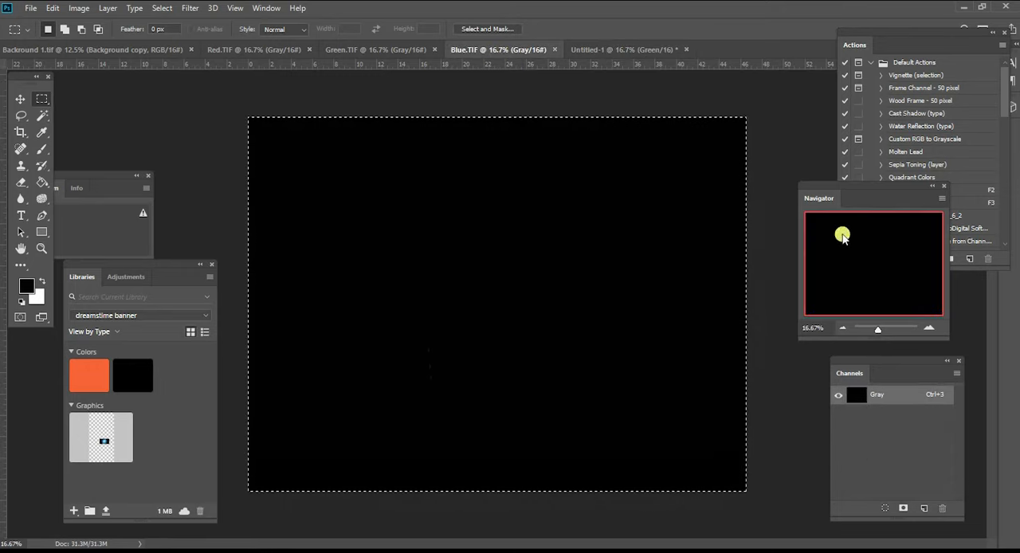
left_click(646, 48)
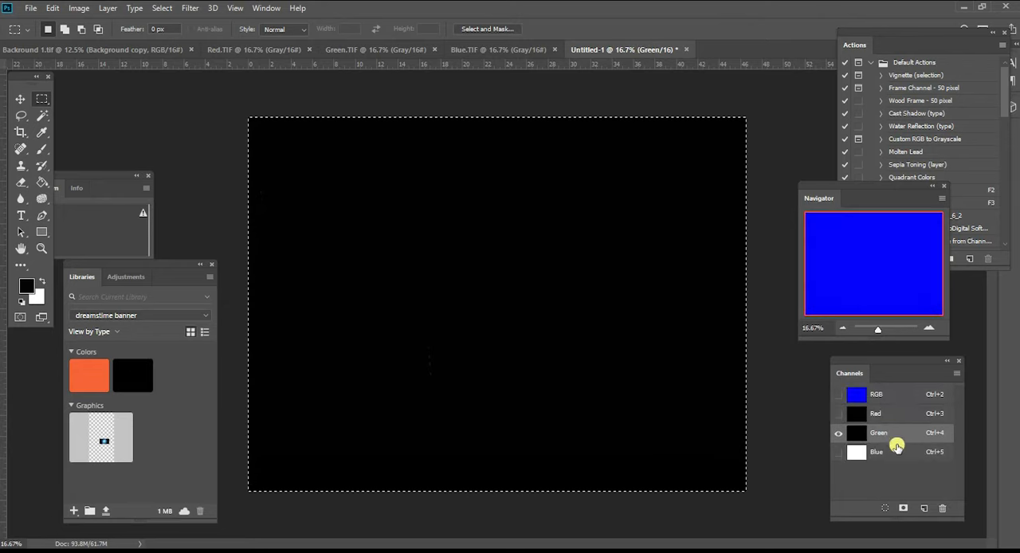
left_click(893, 453)
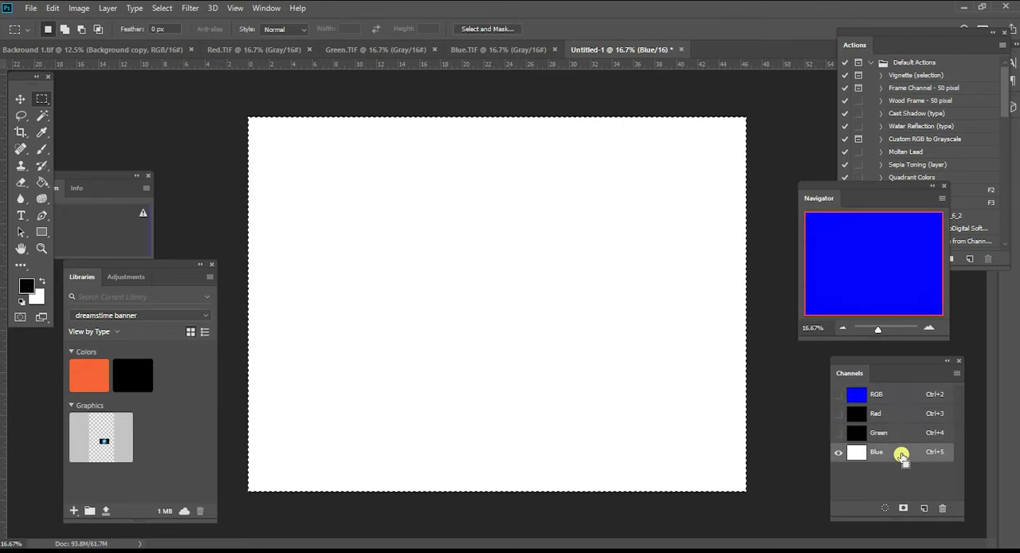
key("ctrl+v")
left_click(886, 396)
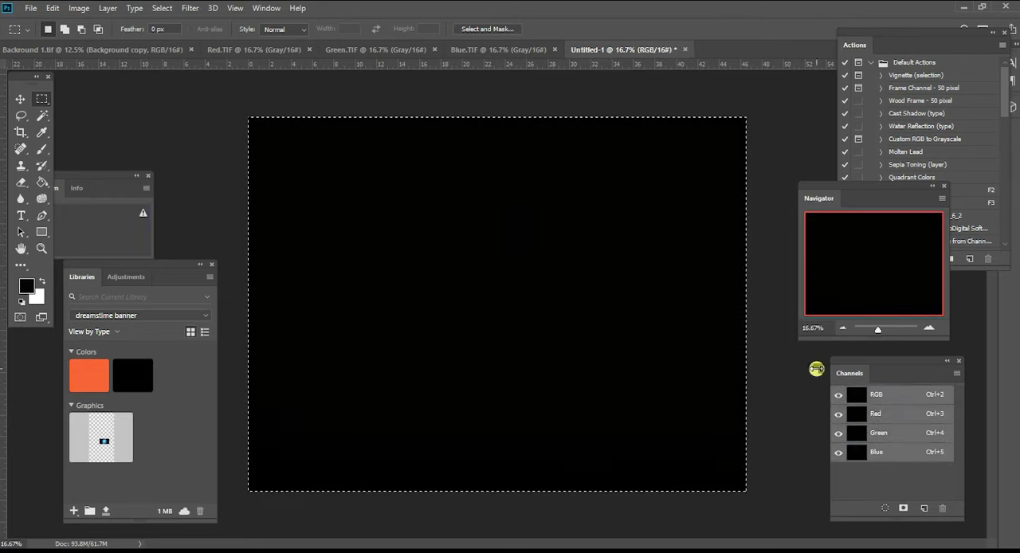
- Save the combined image as the TIFF file isolated combined with no compression, interleaved pixel order and IBM PC byte order
left_click(31, 8)
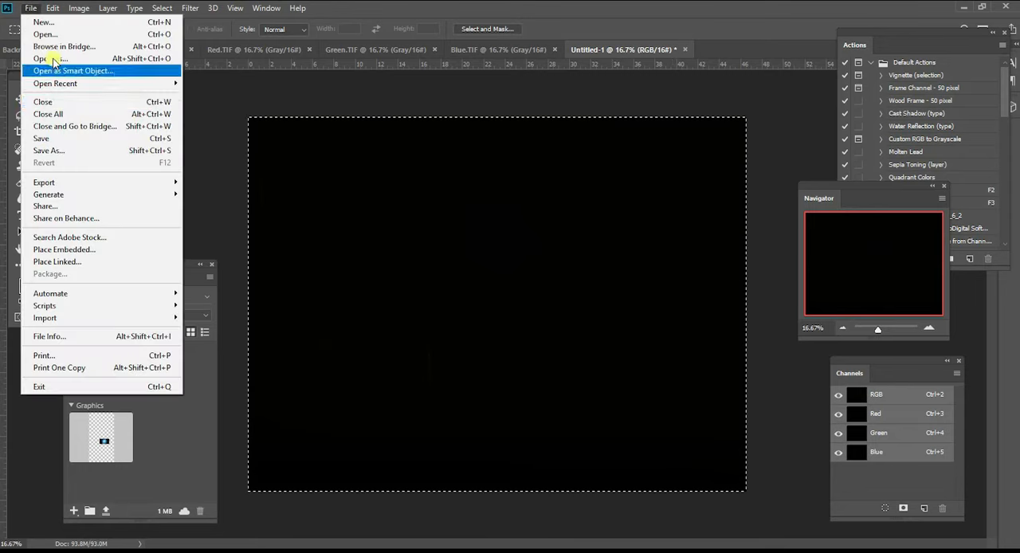
left_click(76, 152)
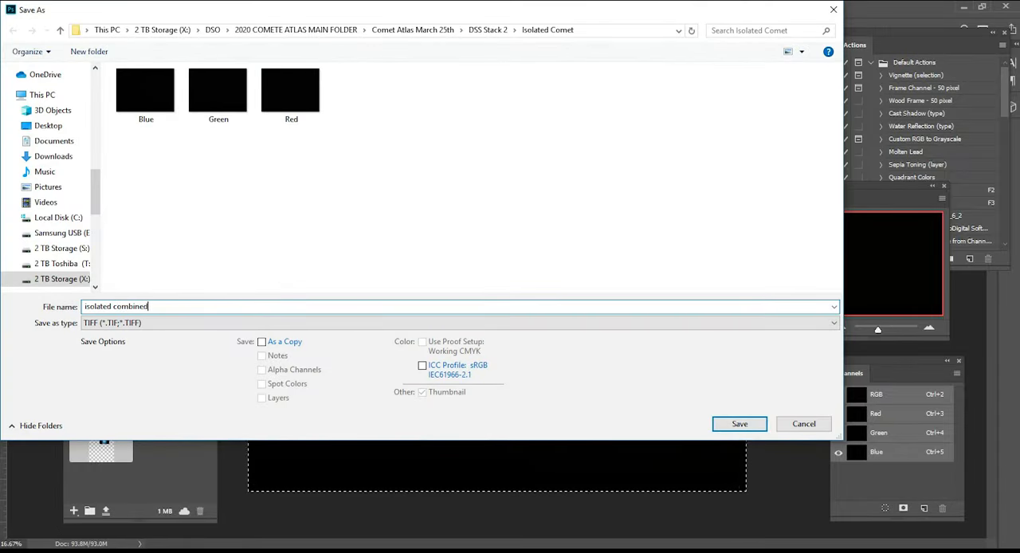
left_click(739, 423)
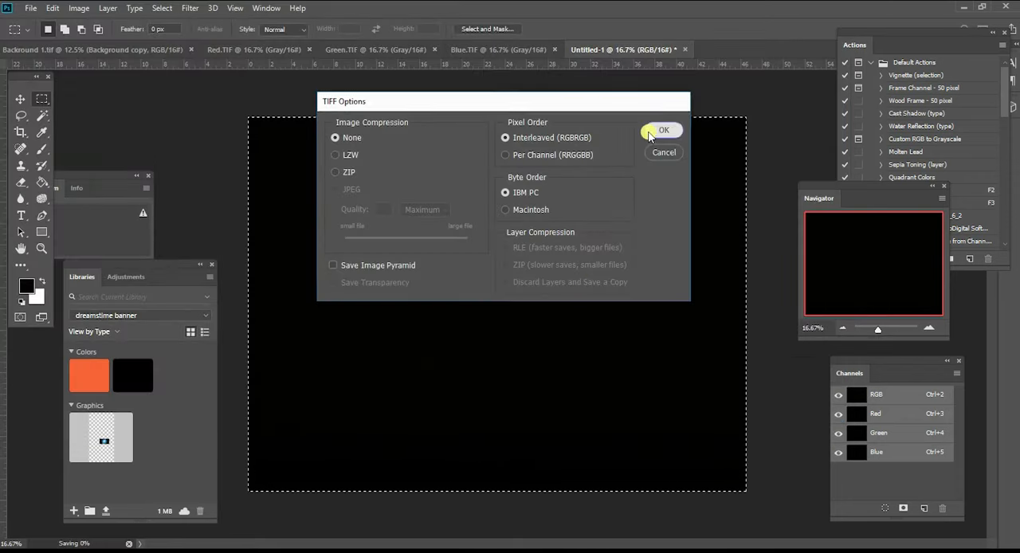
left_click(661, 130)
- Brighten the combined comet image with Levels, setting the RGB midtone input to 1.50
left_click(80, 10)
mouse_move(87, 41)
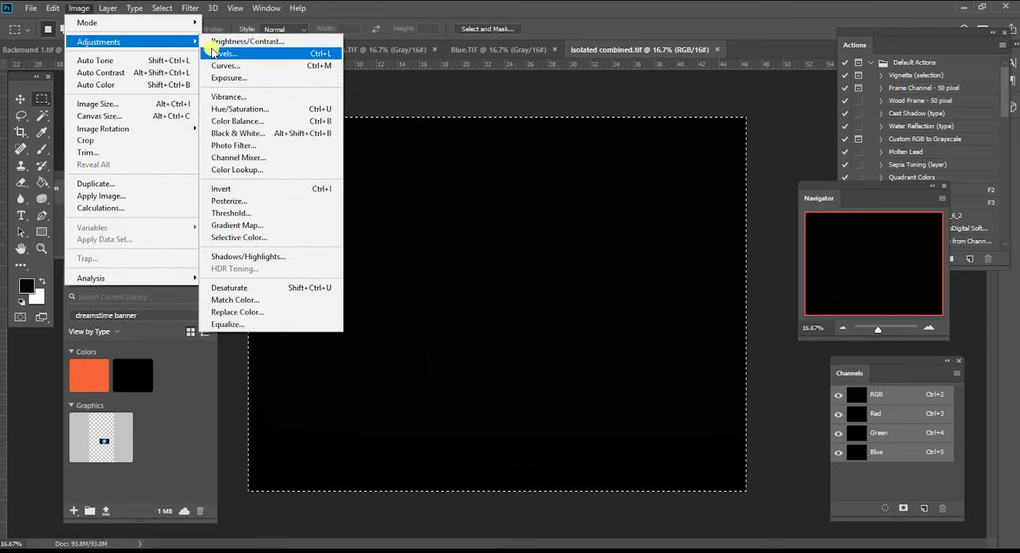
left_click(223, 53)
left_click_drag(831, 371, 809, 368)
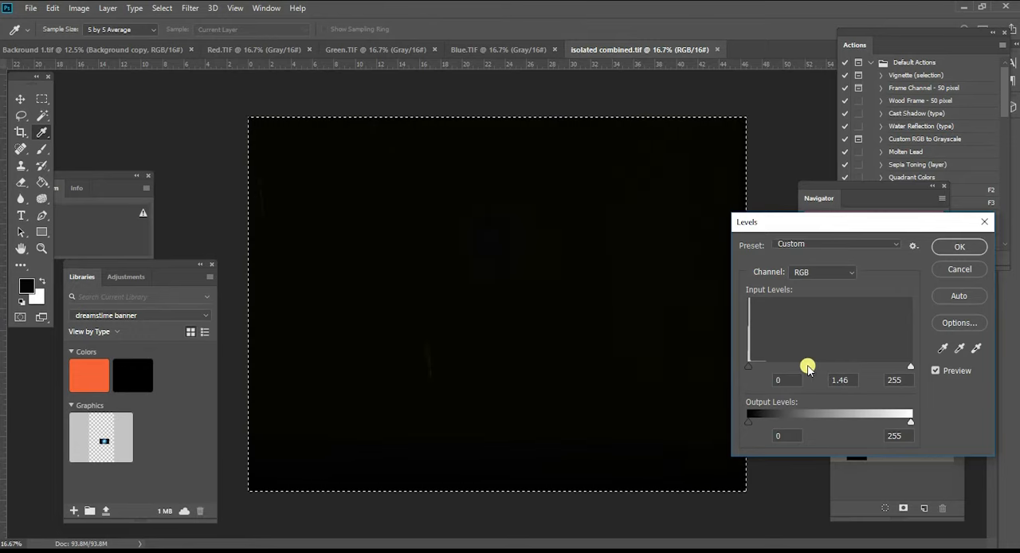
left_click(956, 246)
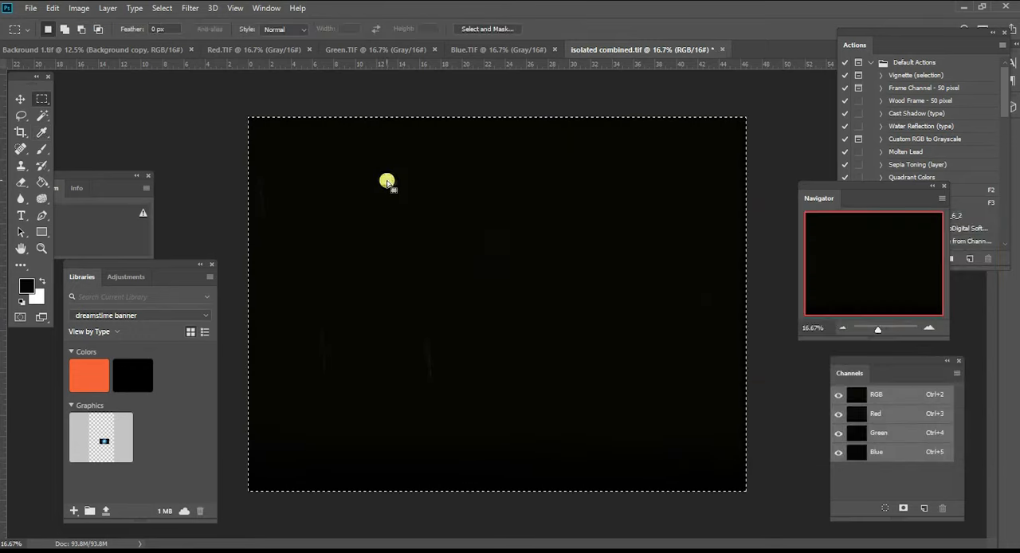
- Stretch the comet image with Curves by raising the middle of the RGB curve
left_click(78, 8)
mouse_move(86, 44)
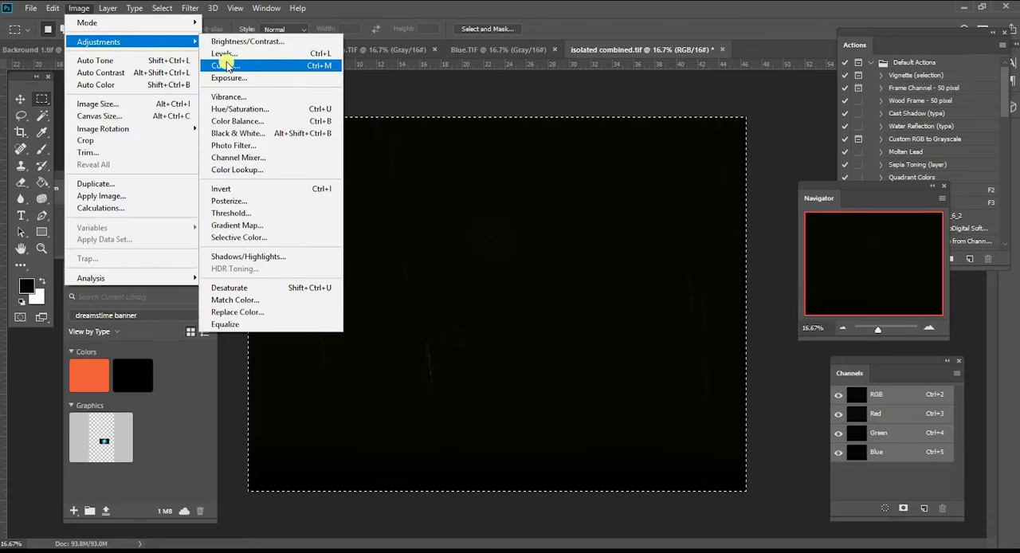
left_click(257, 68)
left_click_drag(462, 75, 761, 221)
left_click_drag(741, 362, 727, 342)
key("Return")
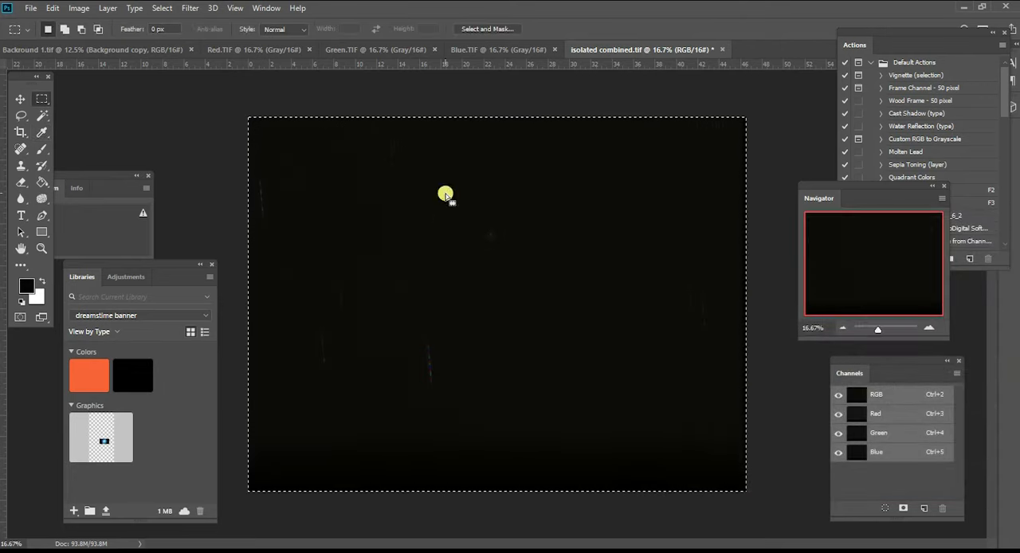
- Brighten the midtones again with a second RGB Levels adjustment and apply Auto Tone to the image
left_click(78, 8)
mouse_move(96, 41)
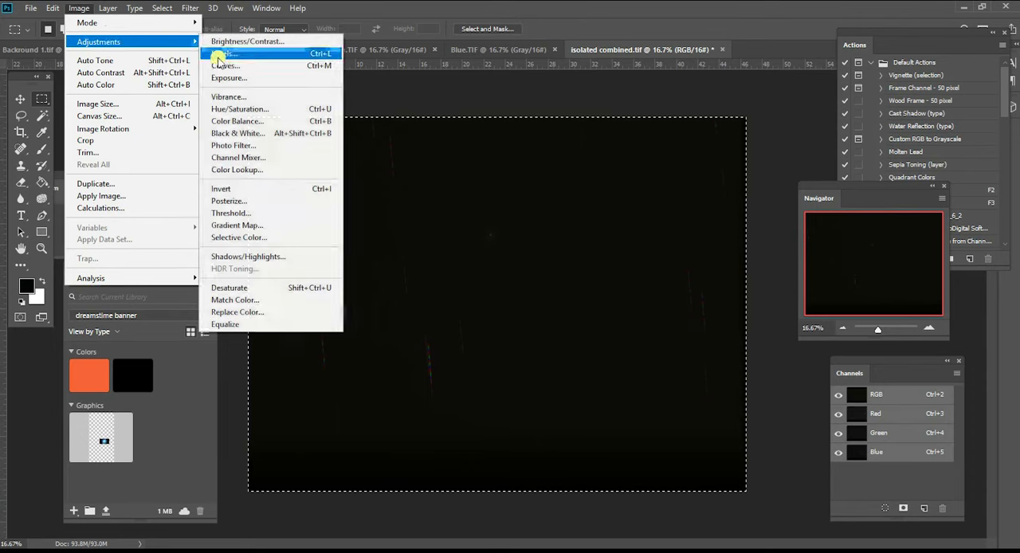
left_click(221, 56)
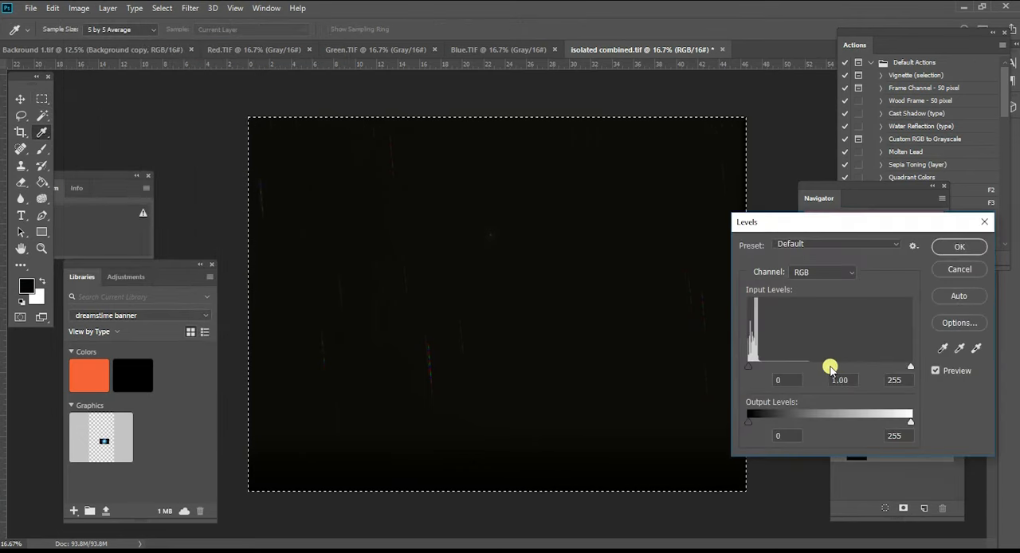
left_click_drag(820, 367, 810, 366)
left_click(959, 248)
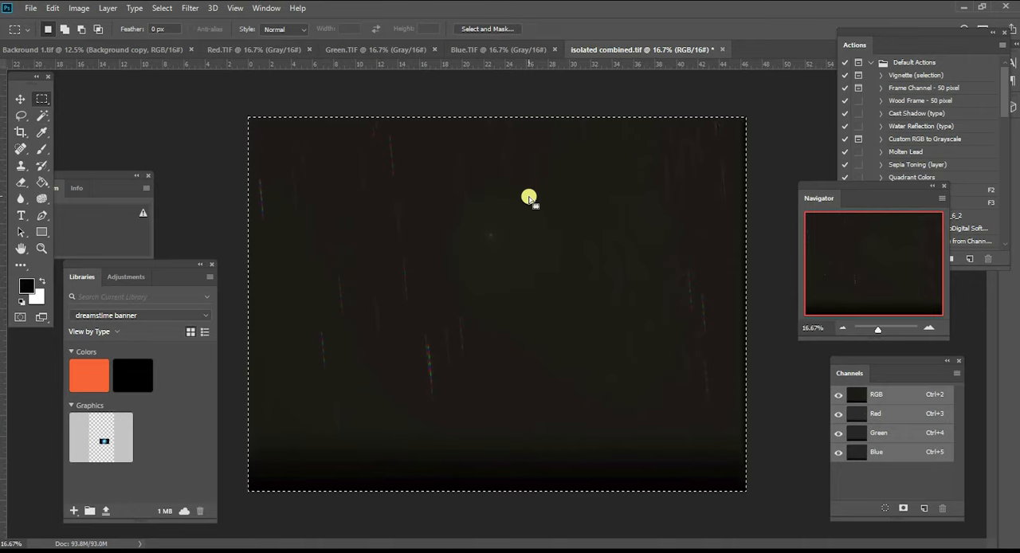
key("ctrl+shift+l")
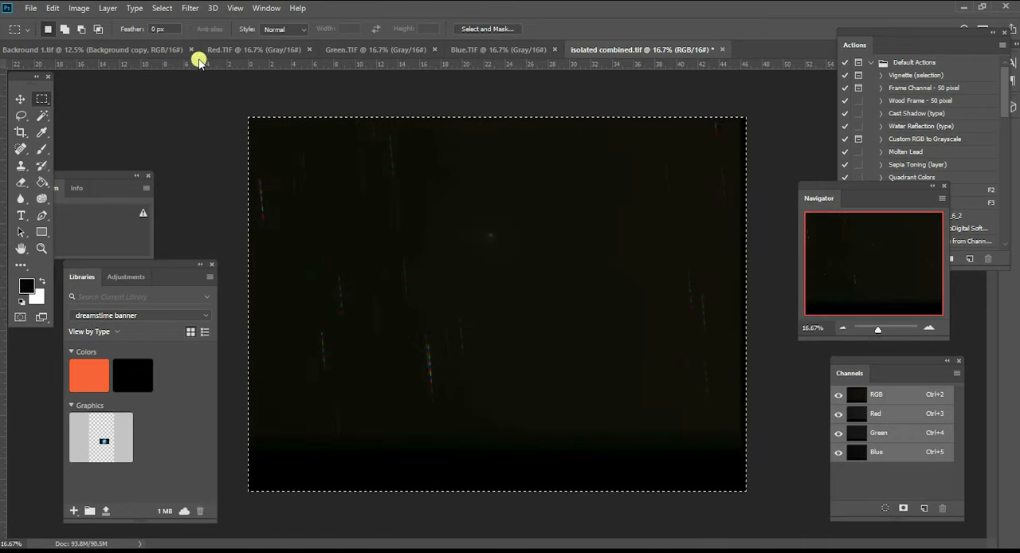
- Apply another Curves adjustment that lifts the midpoint of the RGB curve to bring out the comet
left_click(79, 8)
mouse_move(82, 39)
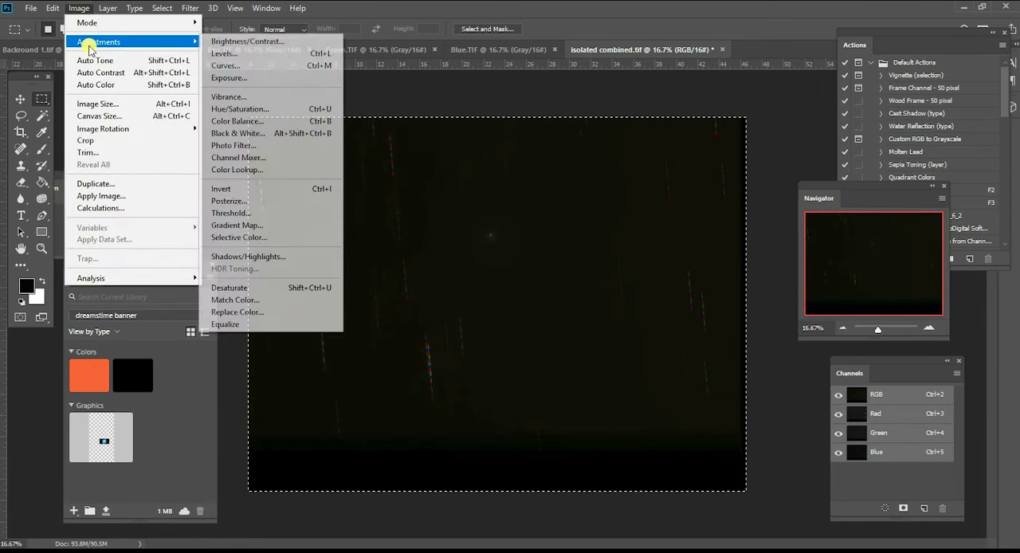
left_click(271, 66)
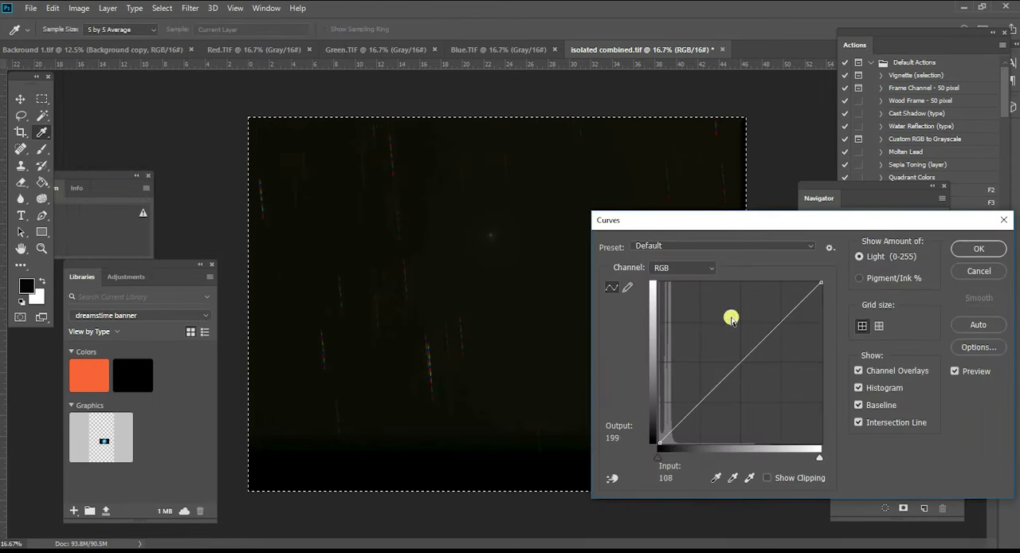
left_click_drag(745, 362, 748, 330)
left_click(956, 254)
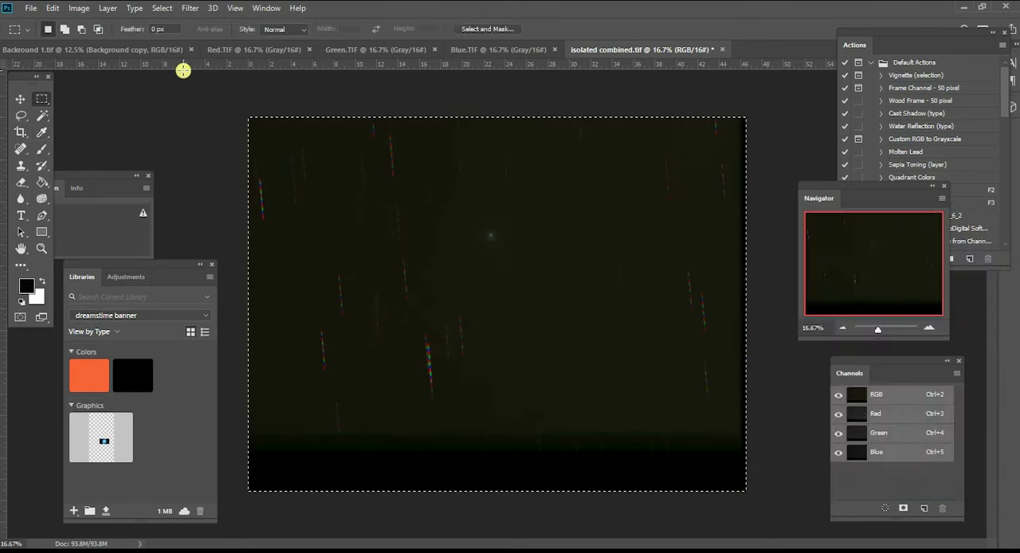
- Start a Levels adjustment and set the Red channel's black input level to 14
left_click(79, 8)
mouse_move(289, 41)
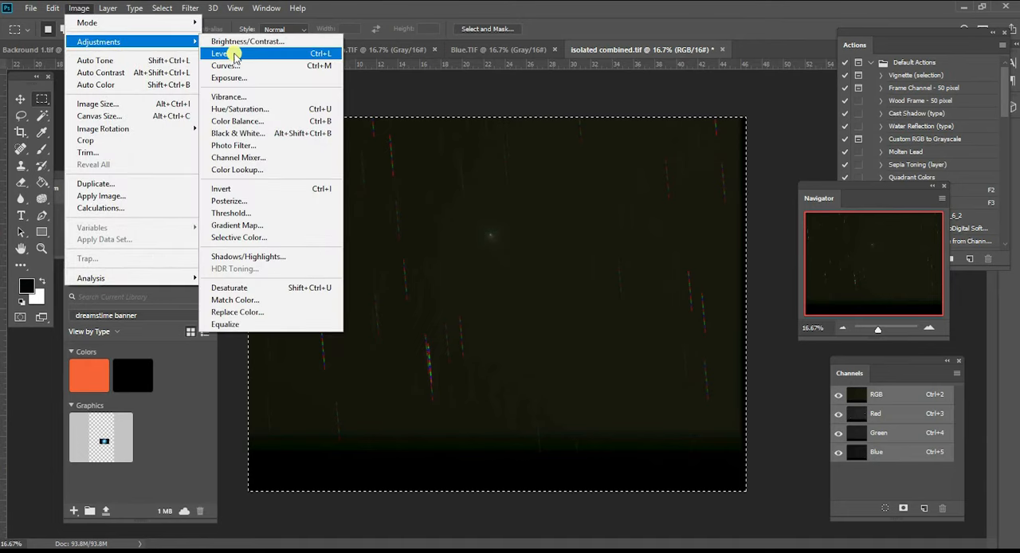
left_click(237, 49)
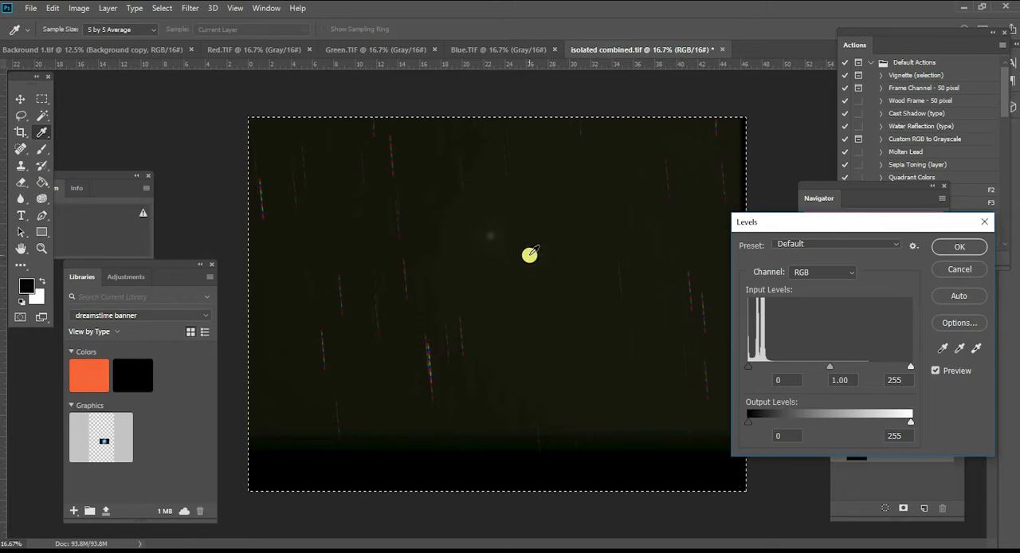
left_click(844, 273)
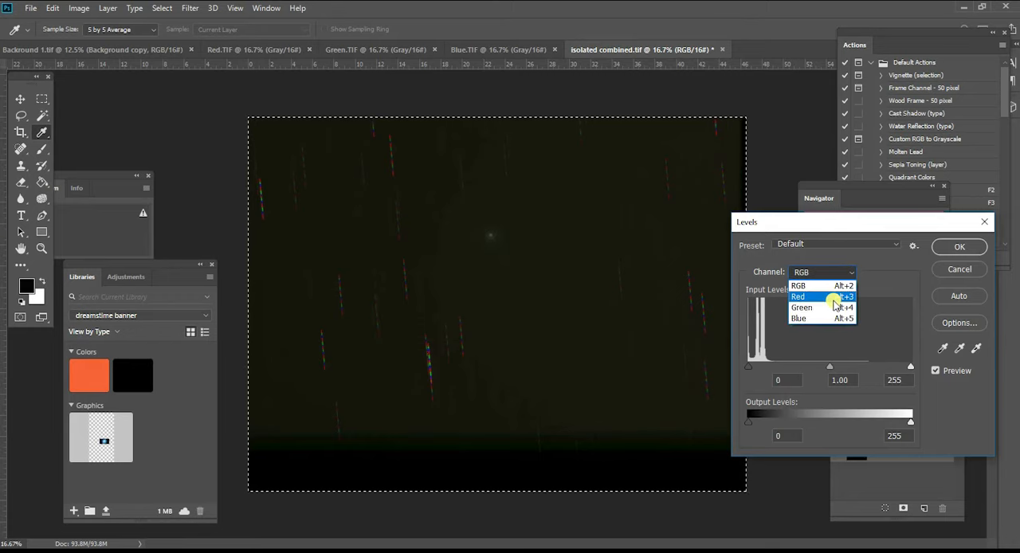
left_click(834, 303)
left_click_drag(748, 366, 755, 368)
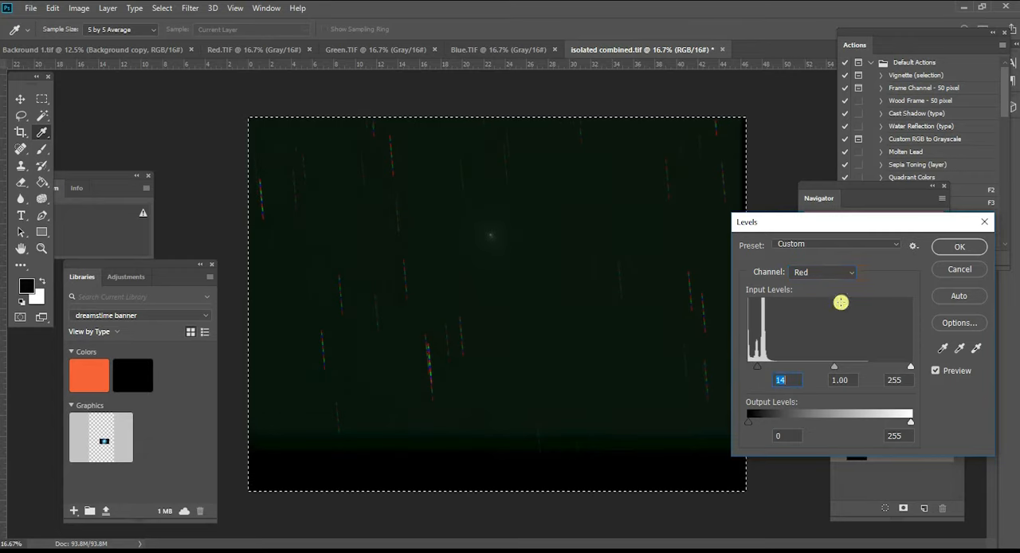
- Set the black input level to 12 for the Green channel and 6 for the Blue channel, and apply the Levels
left_click(846, 273)
left_click(839, 314)
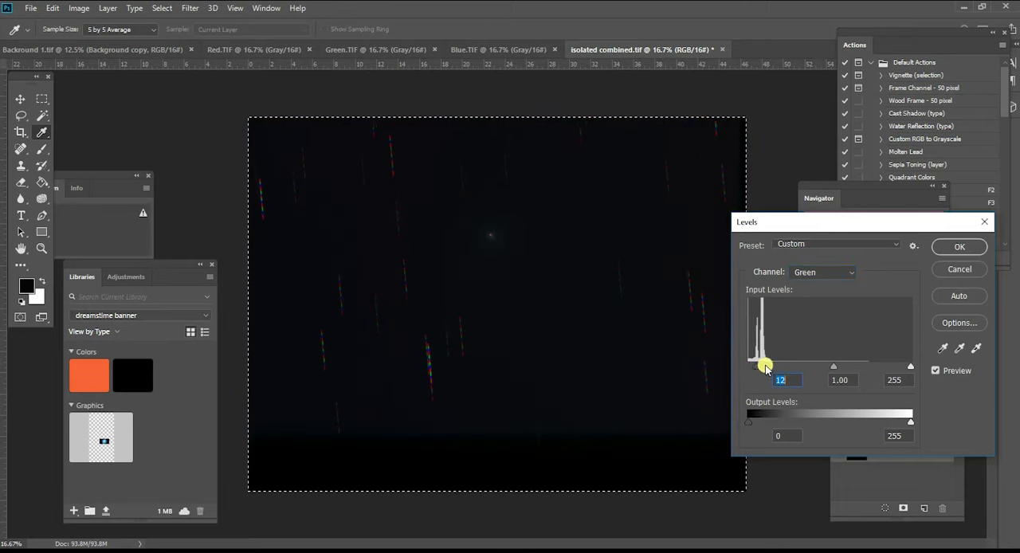
left_click(850, 273)
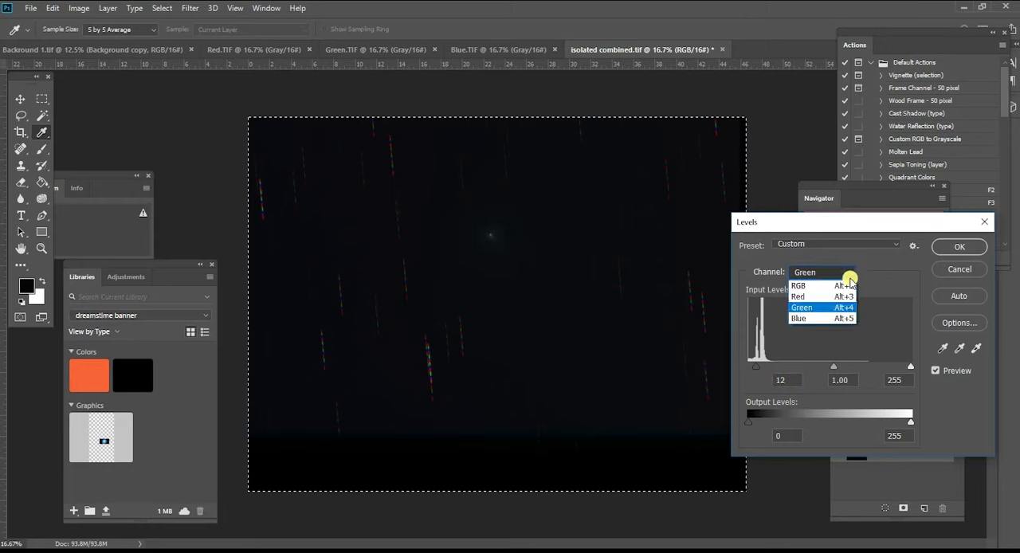
left_click(834, 319)
left_click_drag(756, 367, 753, 371)
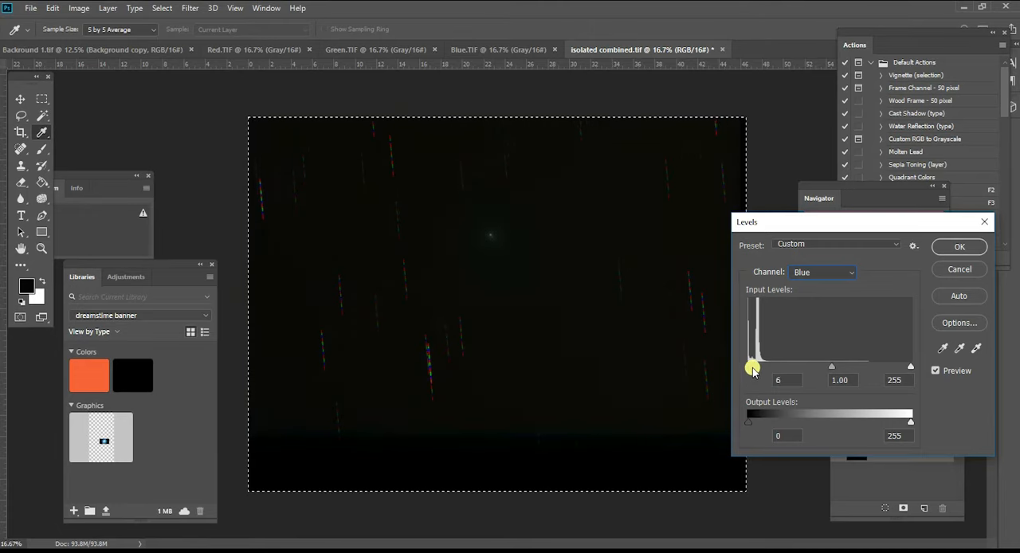
left_click(956, 248)
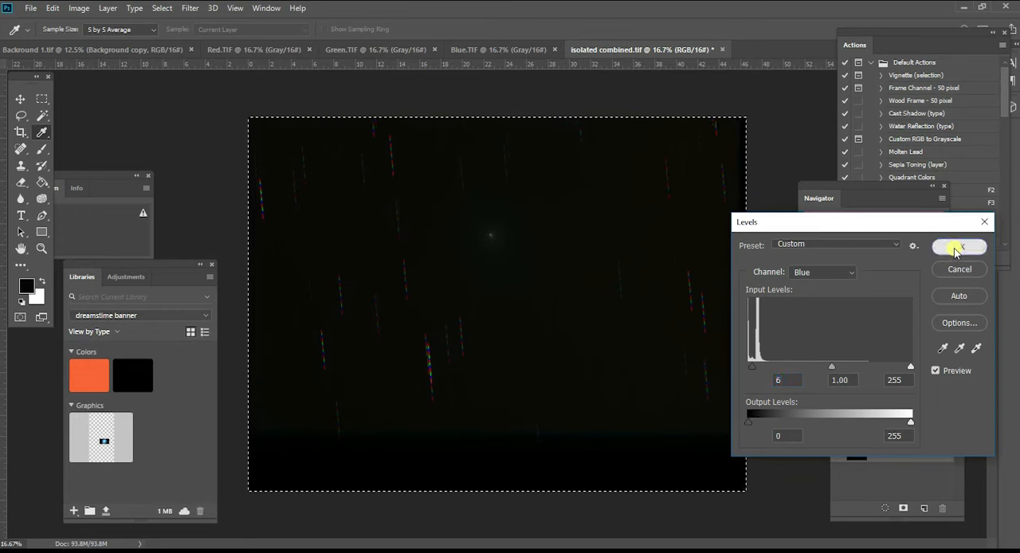
- Apply an RGB Curves adjustment with points at input 130, output 194 and input 27, output 35
left_click(925, 328)
left_click(925, 327)
left_click(925, 327)
left_click_drag(860, 273, 870, 254)
left_click(842, 327)
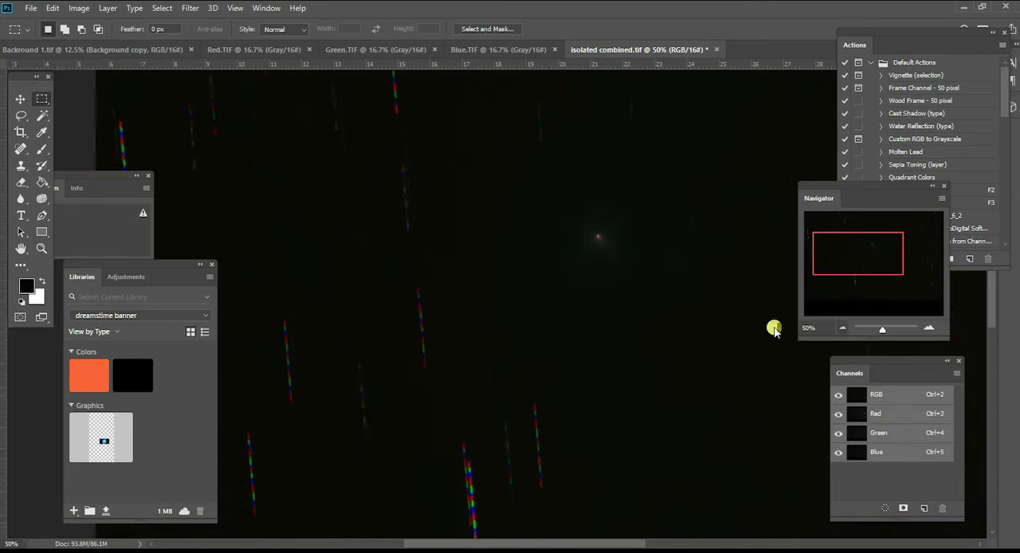
left_click(79, 8)
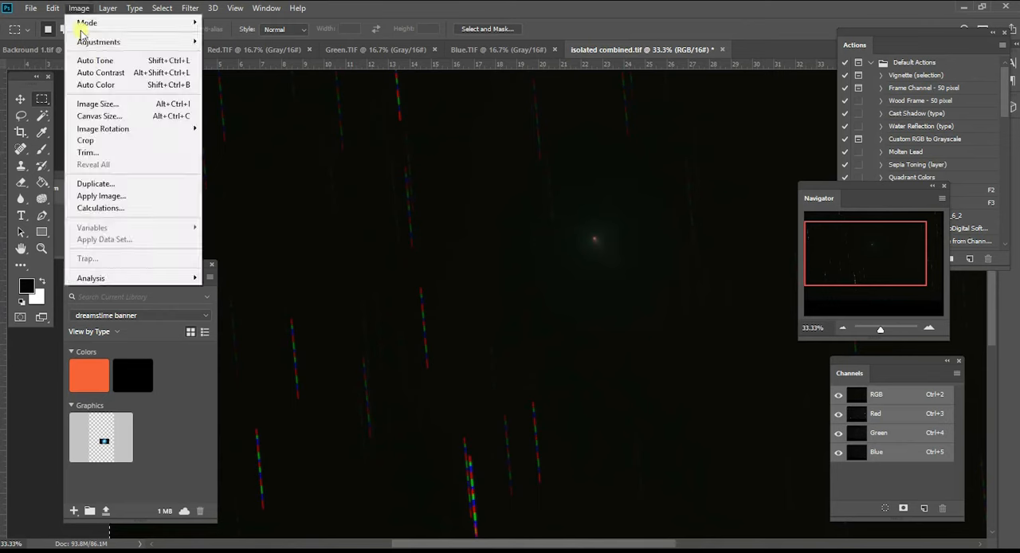
mouse_move(83, 41)
left_click(226, 64)
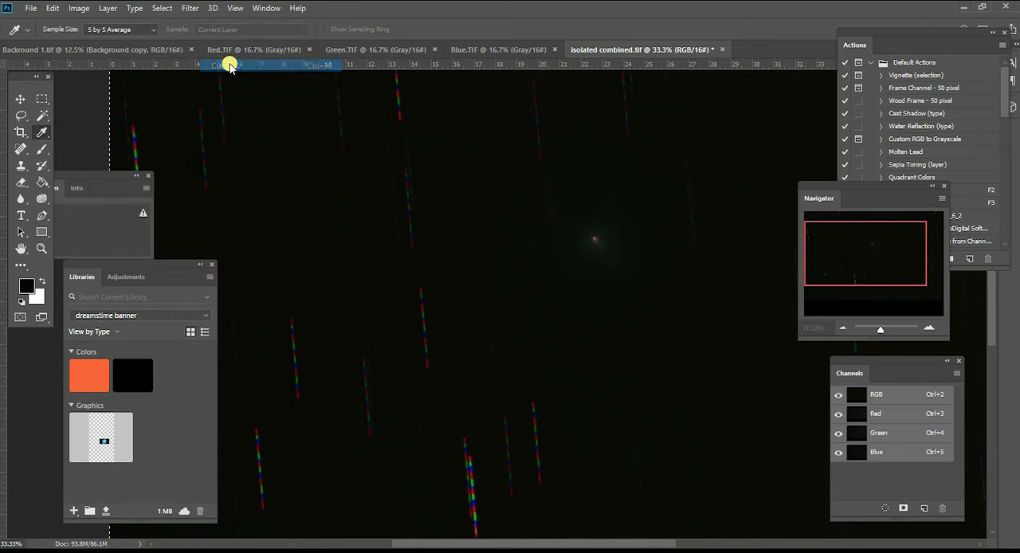
left_click_drag(717, 223, 843, 234)
left_click(867, 374)
left_click_drag(868, 375, 869, 332)
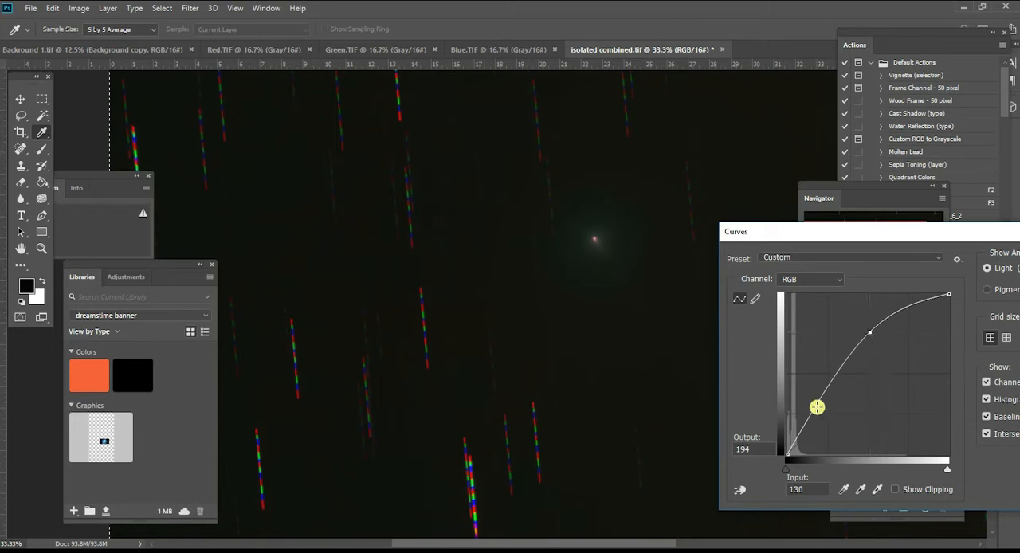
left_click_drag(798, 428, 805, 432)
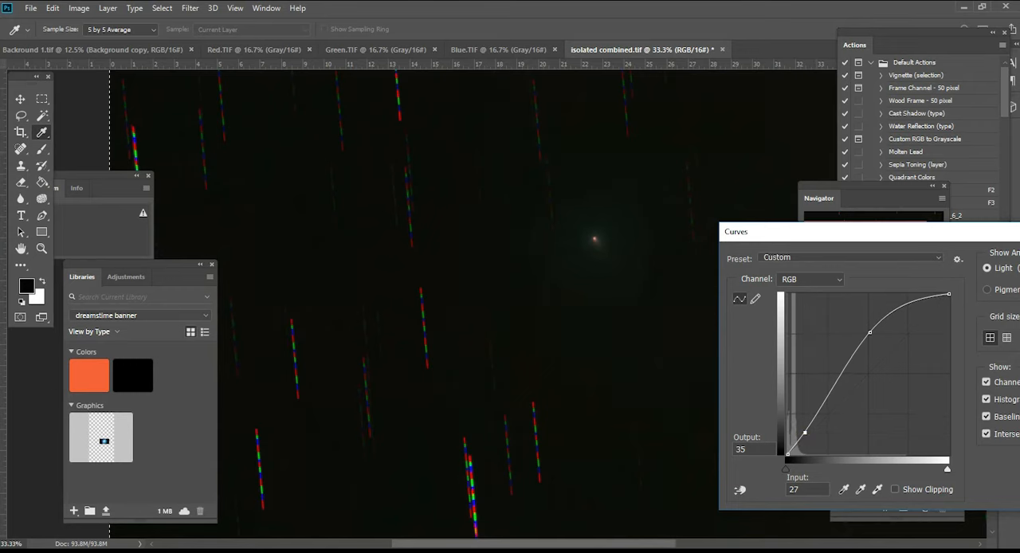
key("Return")
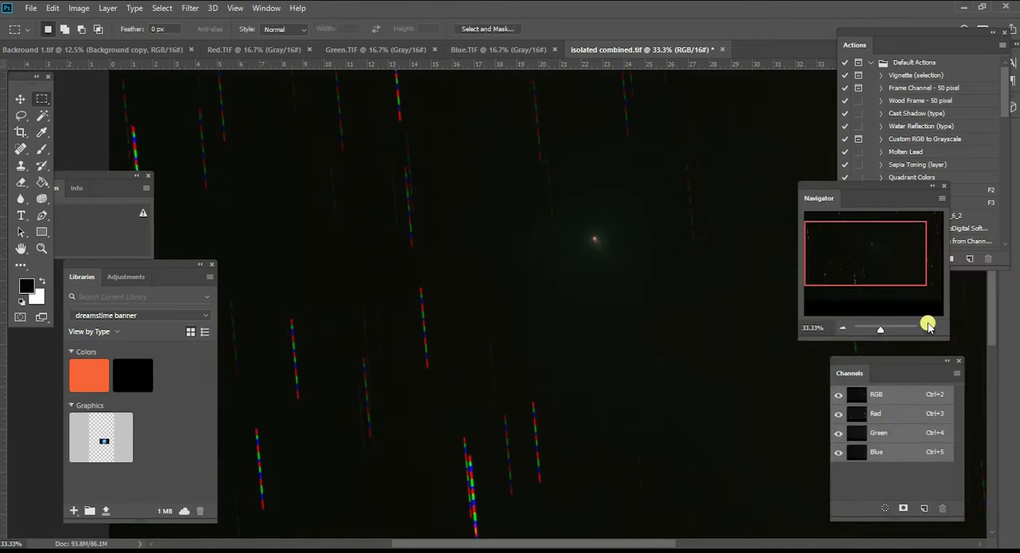
- Apply a further Curves adjustment that lifts the middle of the RGB curve to brighten the comet's glow
left_click(928, 326)
left_click_drag(870, 260, 882, 235)
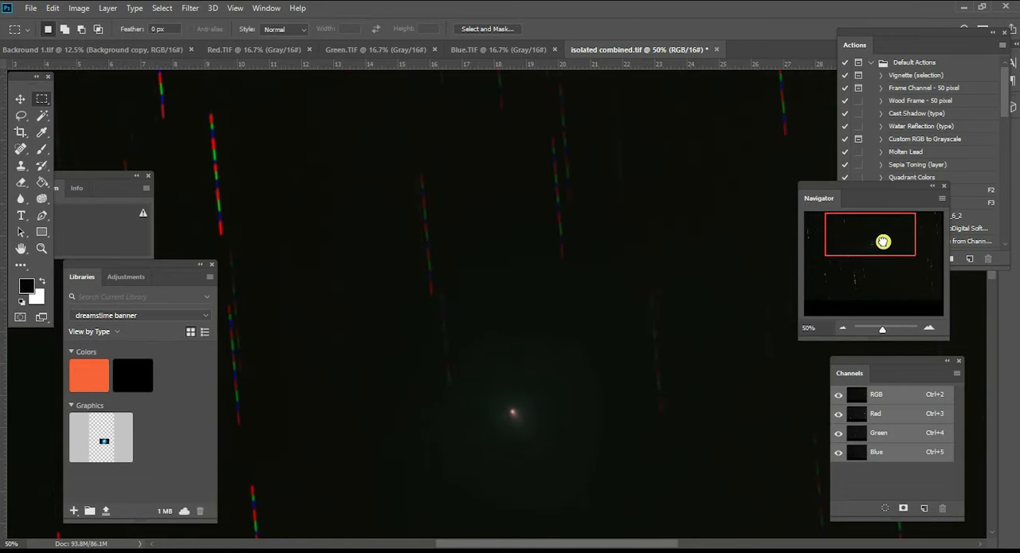
left_click(928, 329)
left_click_drag(871, 234, 874, 241)
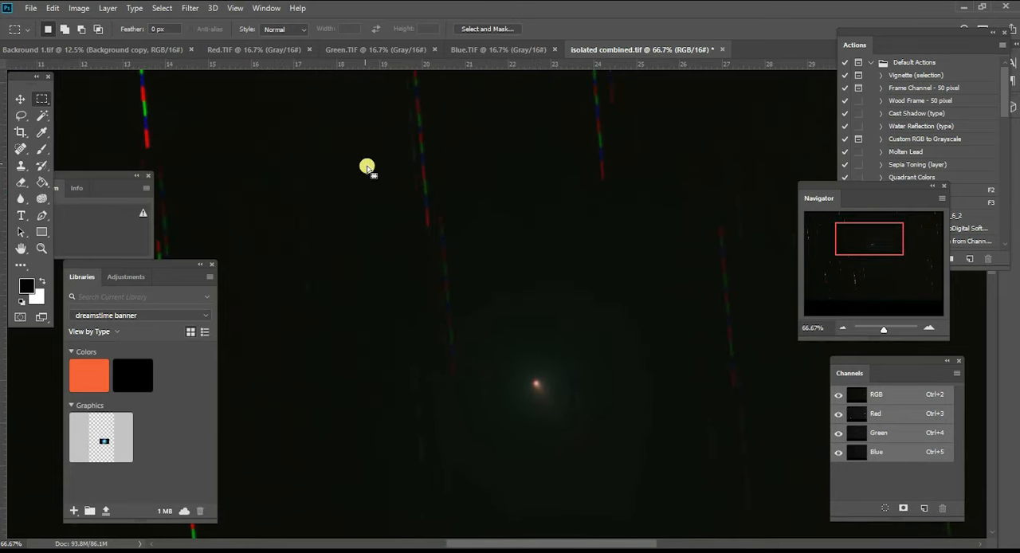
left_click(78, 8)
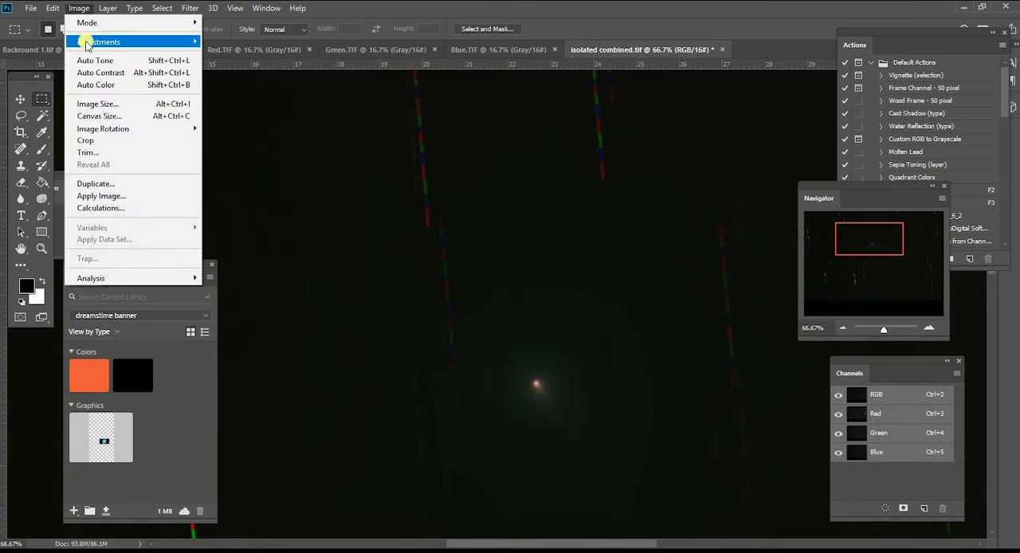
mouse_move(99, 41)
left_click(233, 65)
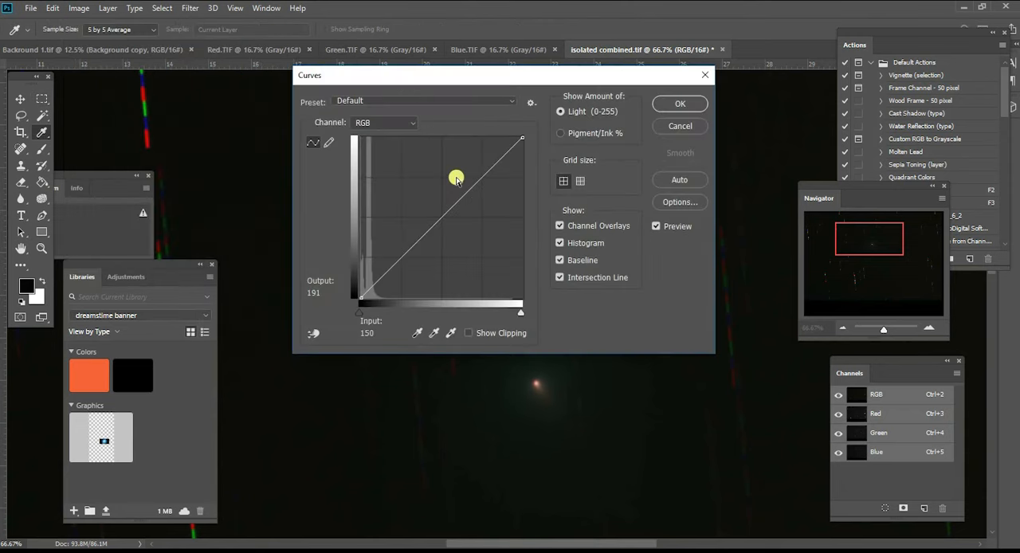
left_click_drag(421, 202, 423, 202)
left_click_drag(456, 83, 708, 203)
left_click(940, 225)
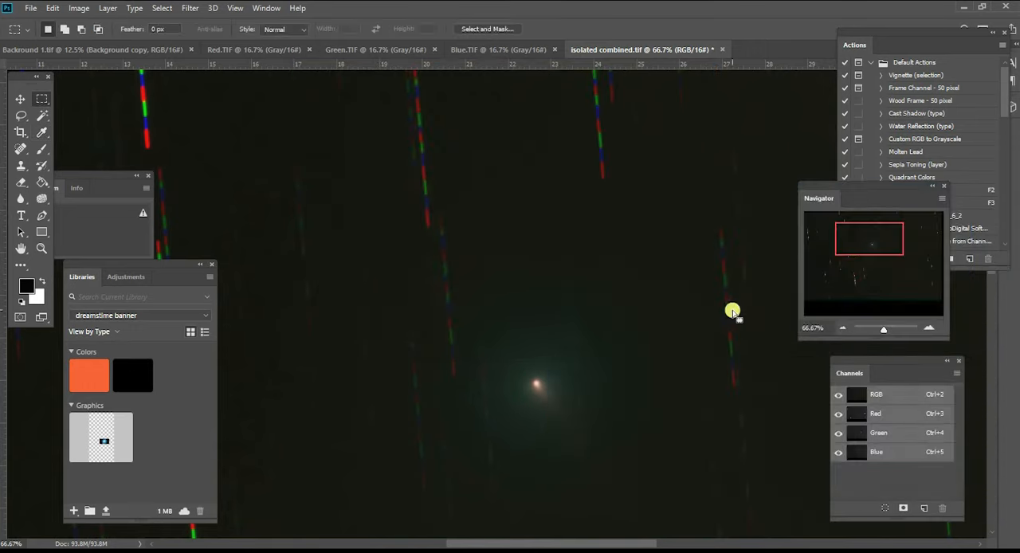
- Darken the background with an RGB Levels adjustment that sets the black input level to 10
left_click(73, 10)
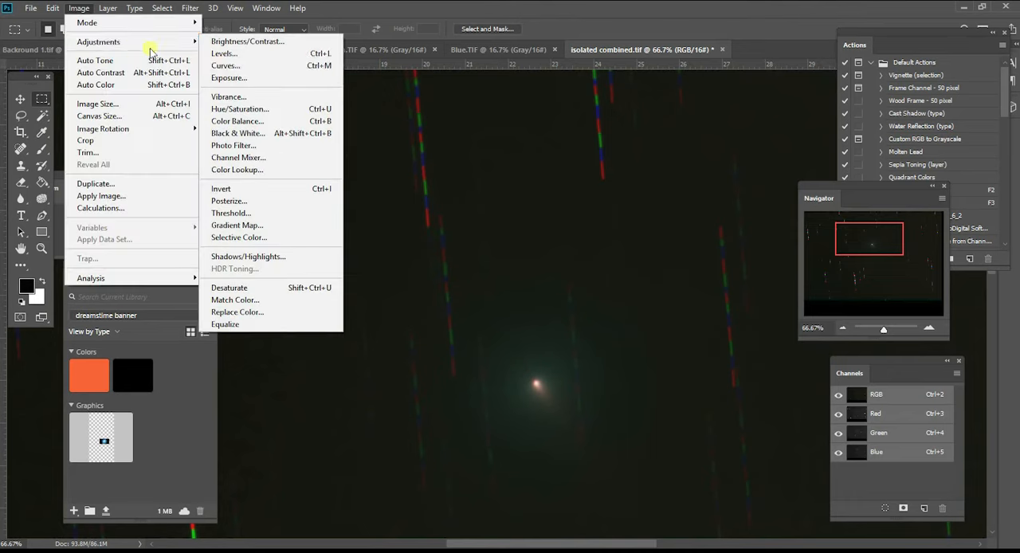
left_click(212, 54)
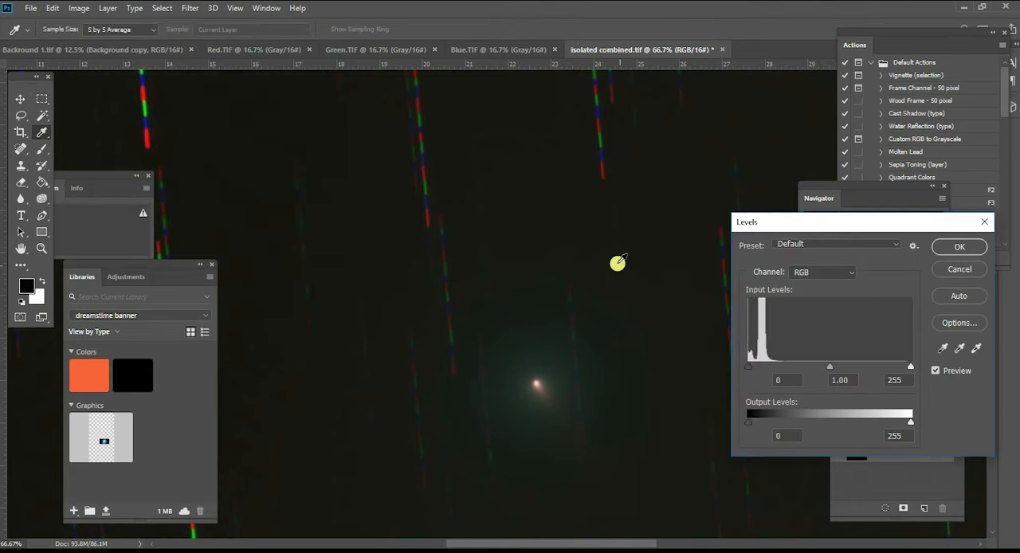
left_click_drag(748, 368, 753, 369)
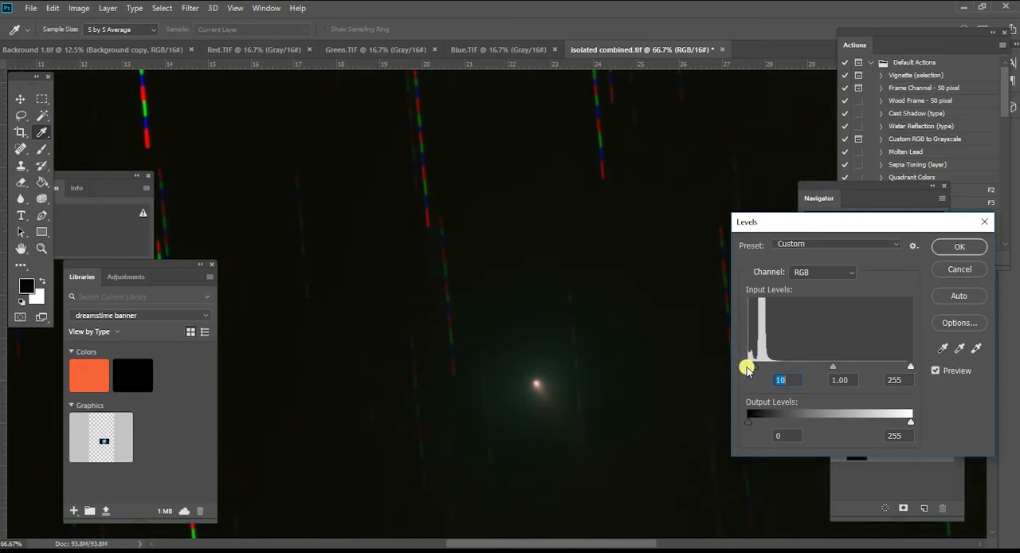
left_click(970, 246)
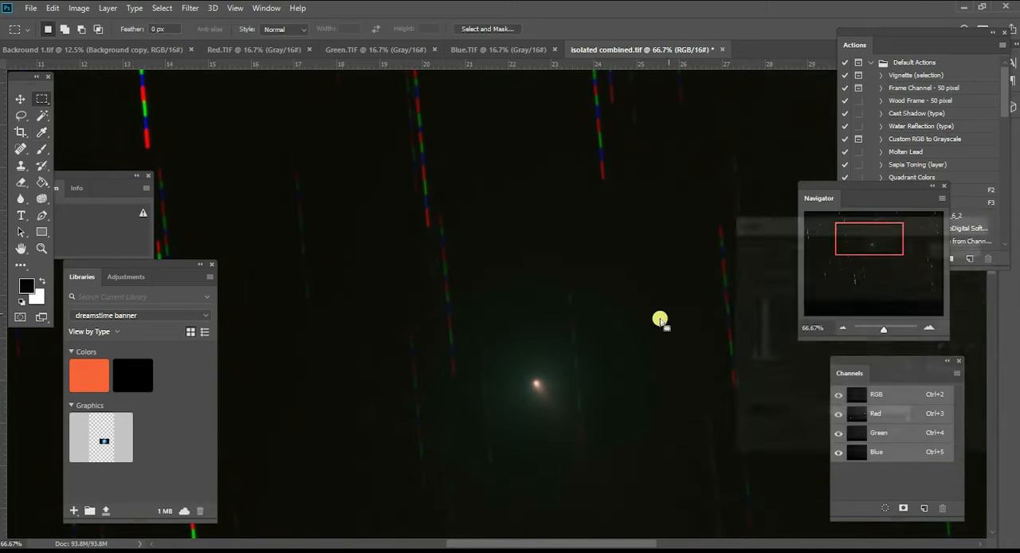
- Outline the bright coloured star trail directly above the comet with a narrow Polygonal Lasso selection
left_click(20, 120)
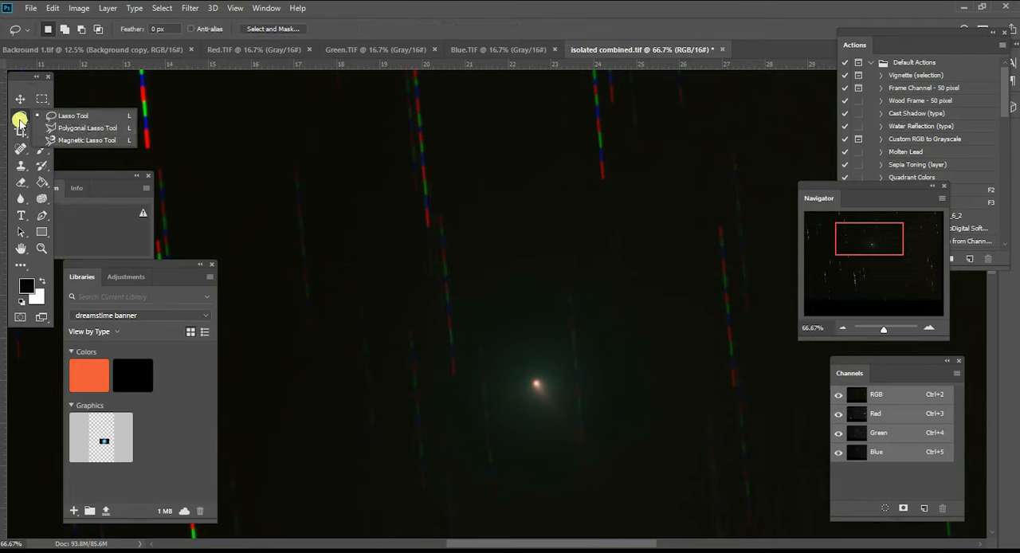
left_click(71, 129)
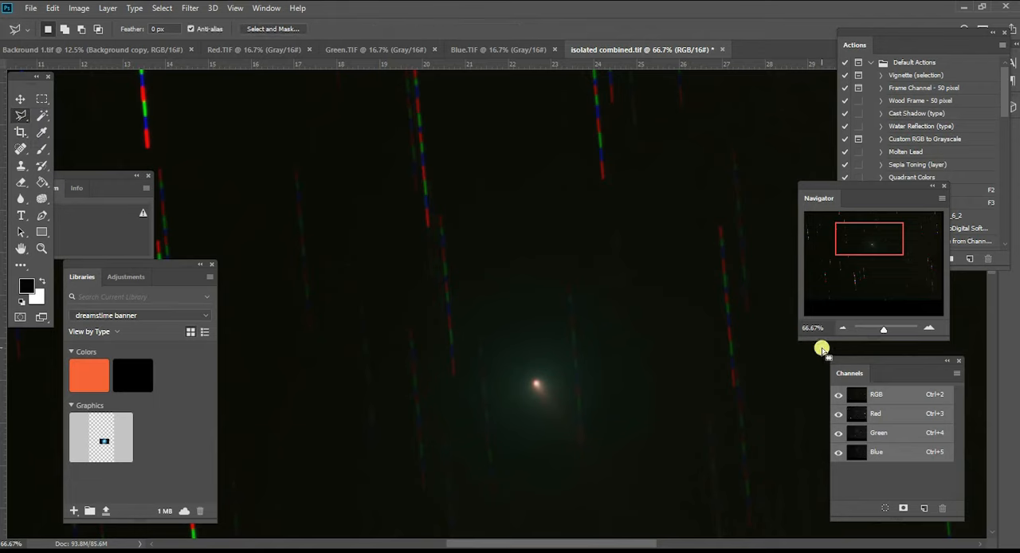
left_click_drag(865, 243, 872, 232)
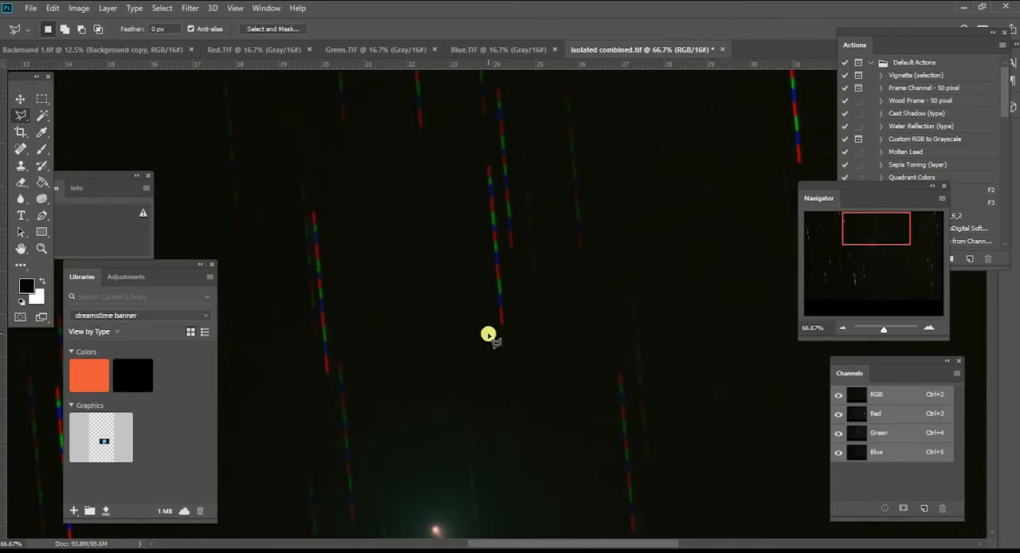
left_click(500, 335)
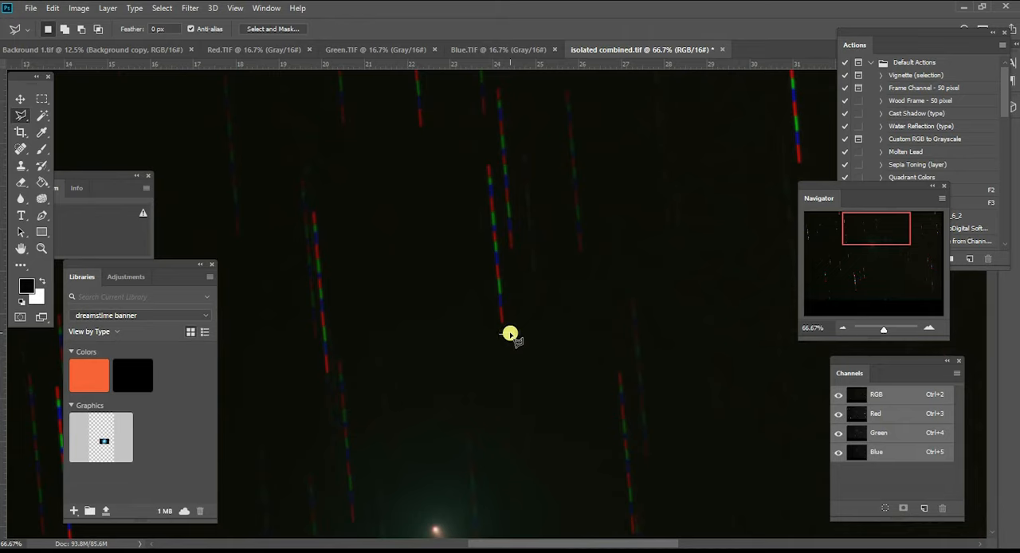
left_click(509, 333)
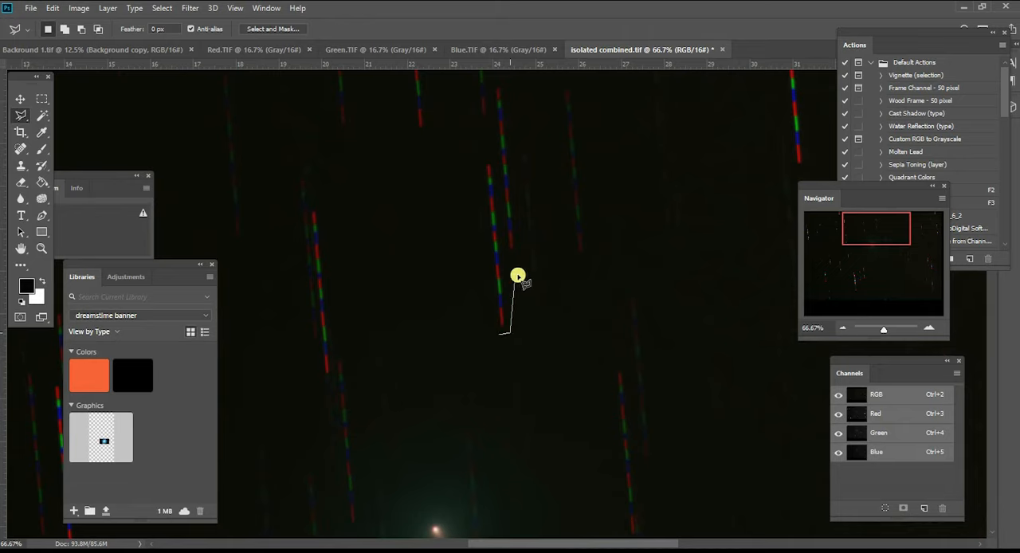
left_click(490, 162)
left_click(481, 163)
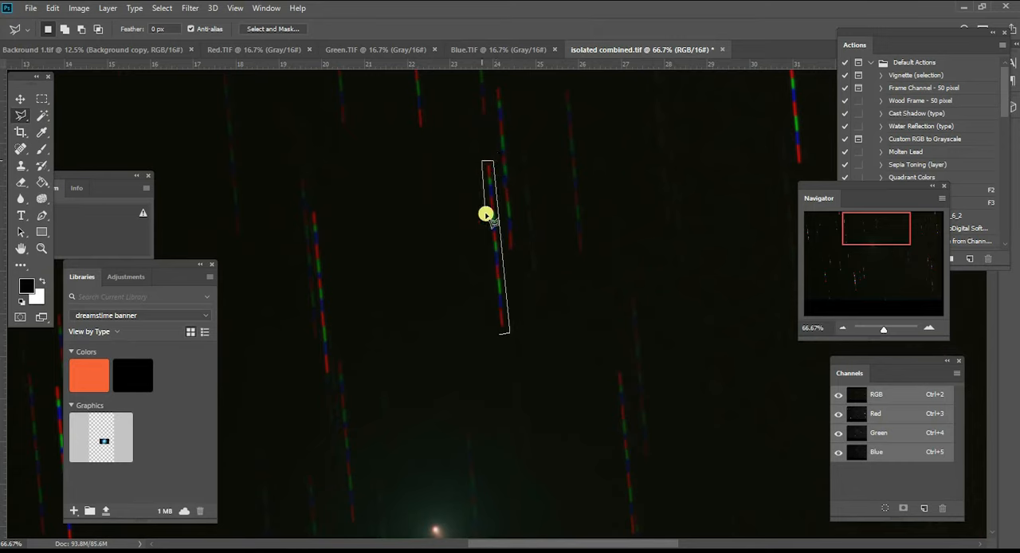
left_click(497, 335)
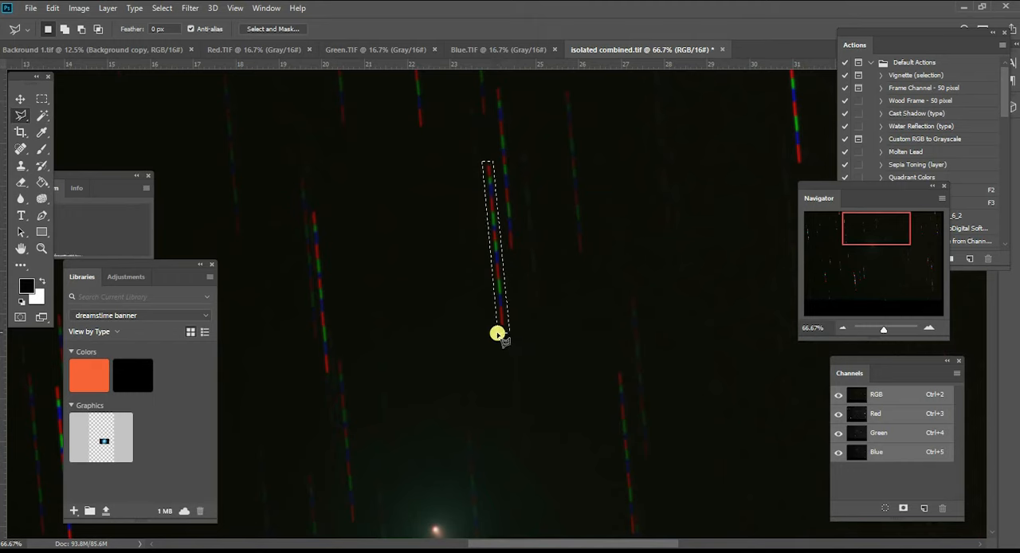
- Start the Dust & Scratches filter on the selected trail with a radius of 24 pixels and a threshold of 0 levels
left_click(189, 8)
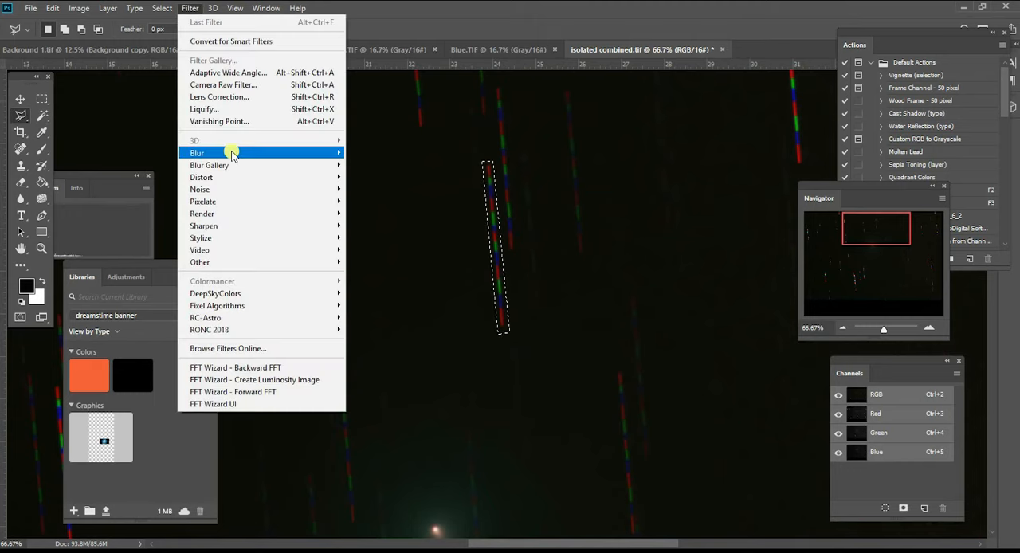
mouse_move(298, 189)
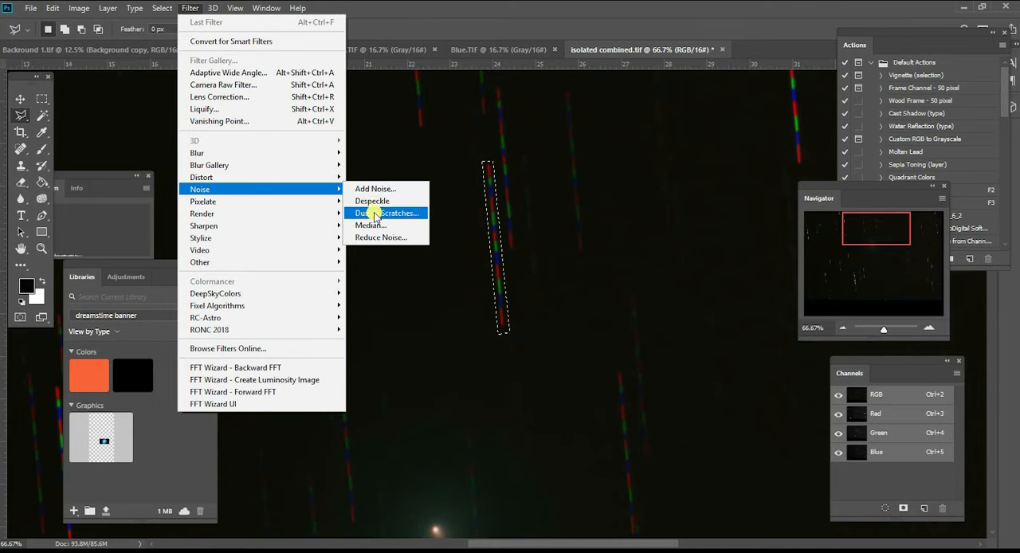
left_click(374, 213)
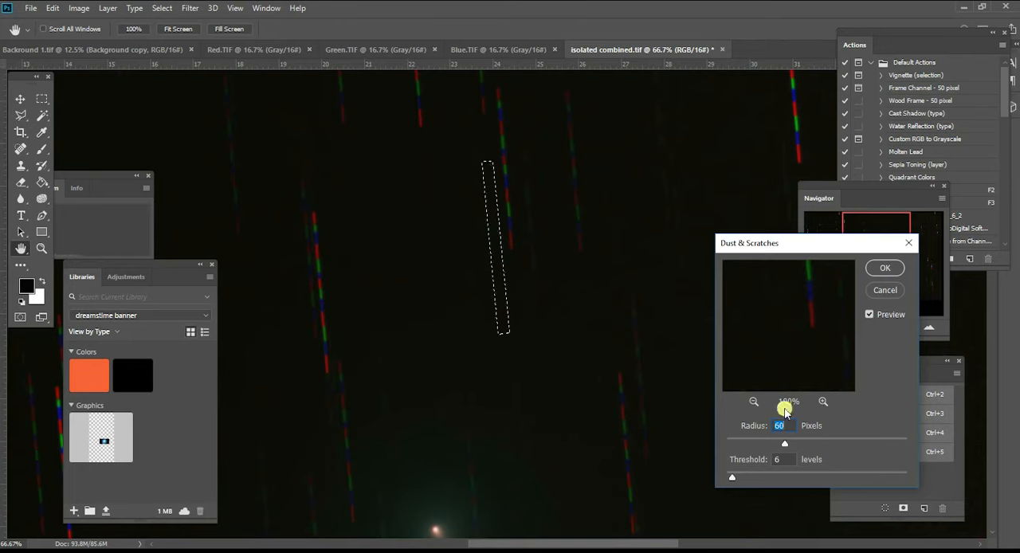
left_click_drag(783, 447, 749, 441)
left_click(739, 475)
left_click_drag(734, 480, 807, 480)
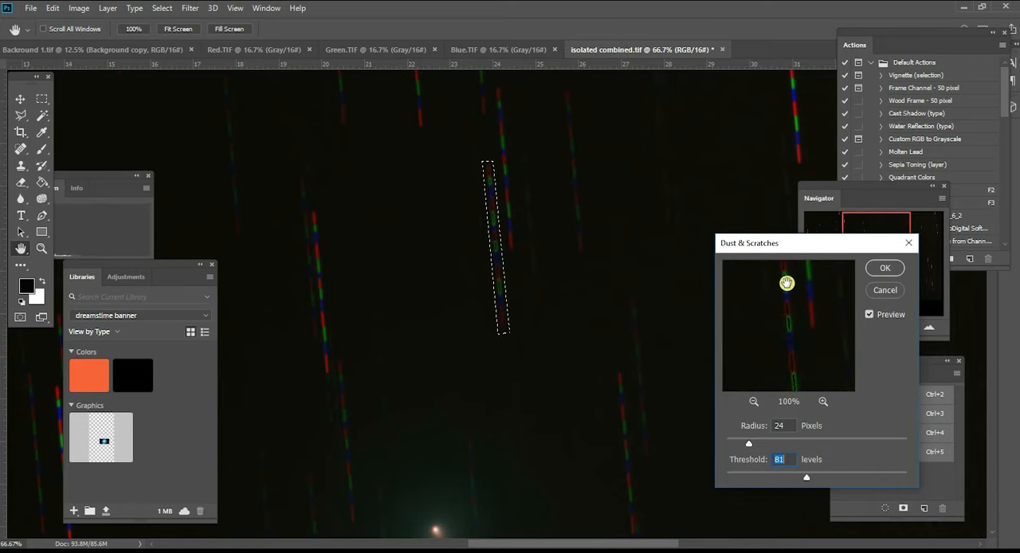
left_click_drag(806, 478, 725, 480)
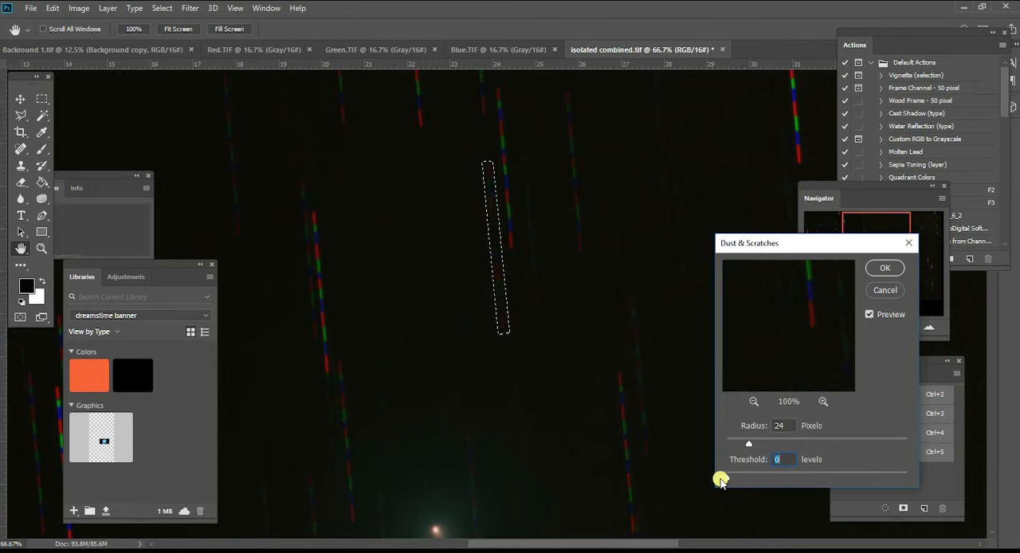
- Apply Dust & Scratches with a radius of 23 pixels and a threshold of 5 levels, and clear the selection around the trail
left_click(822, 400)
left_click(822, 401)
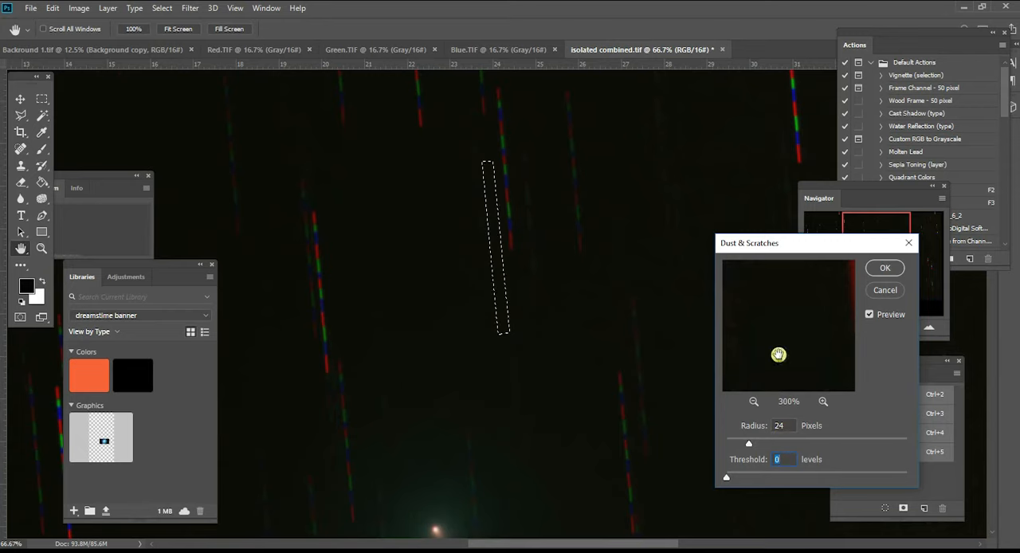
mouse_move(744, 447)
left_mouse_down()
mouse_move(733, 446)
mouse_move(763, 443)
left_mouse_up()
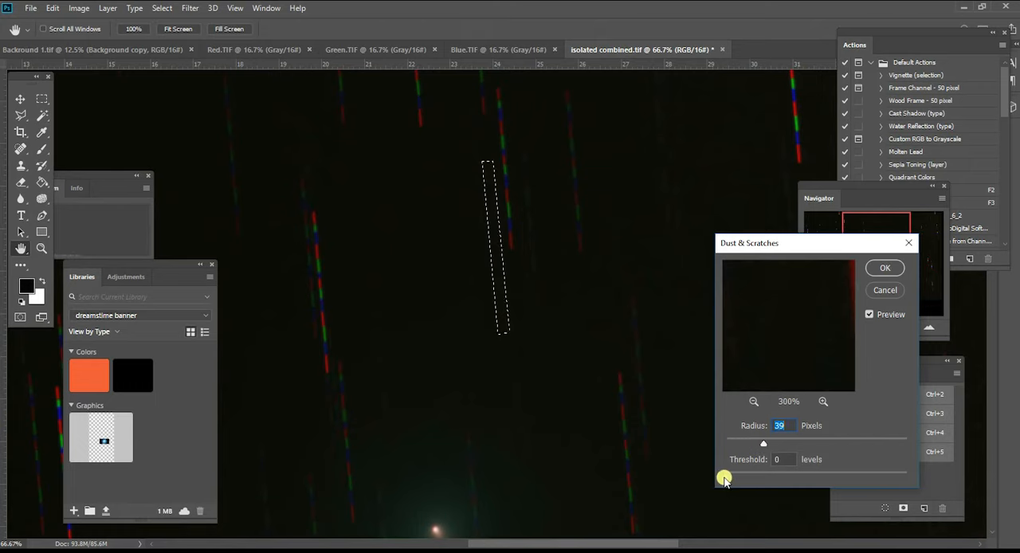
left_click_drag(732, 478, 730, 478)
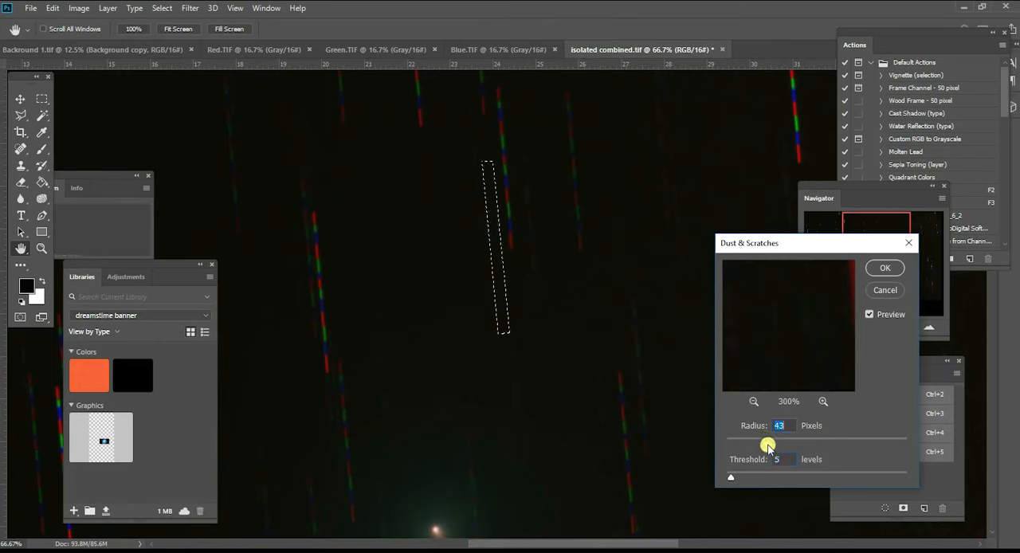
left_click_drag(765, 447, 757, 448)
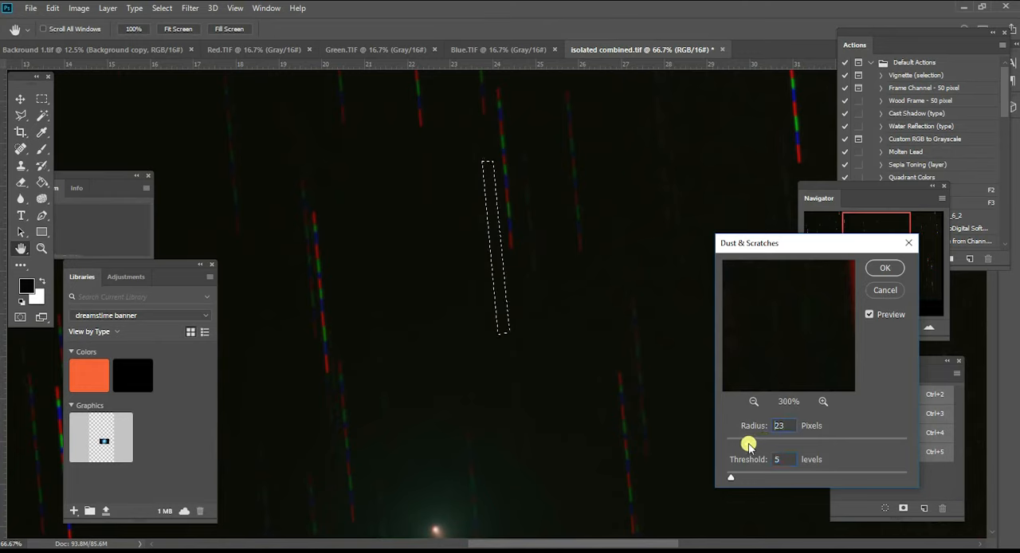
left_click_drag(738, 445, 744, 443)
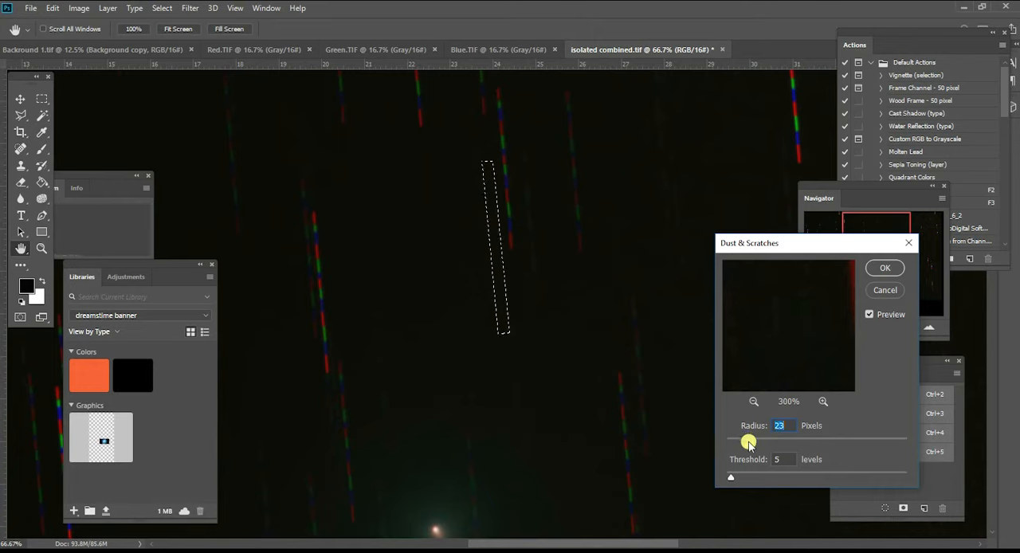
left_click(731, 476)
left_click(884, 267)
key("ctrl+d")
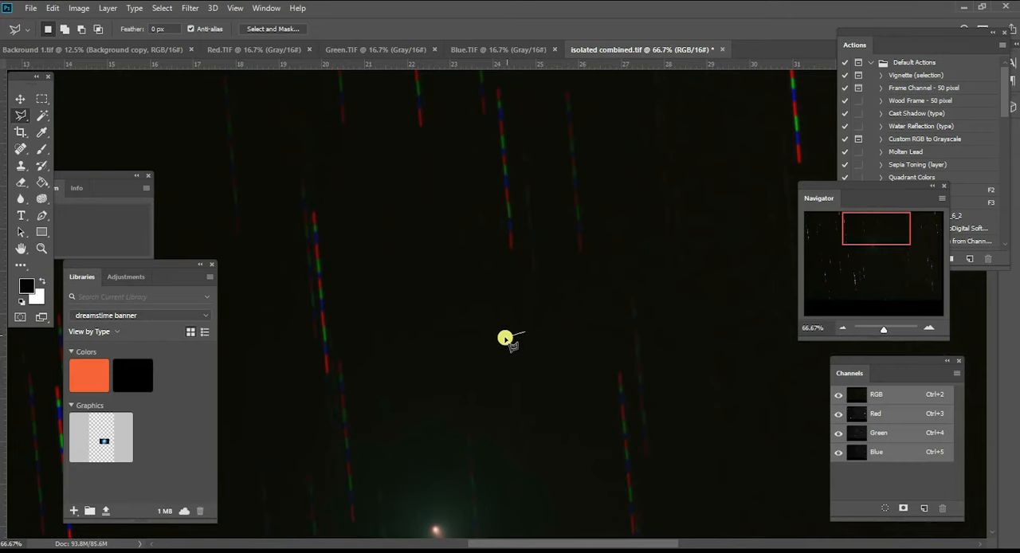
key("ctrl+z")
left_click(508, 347)
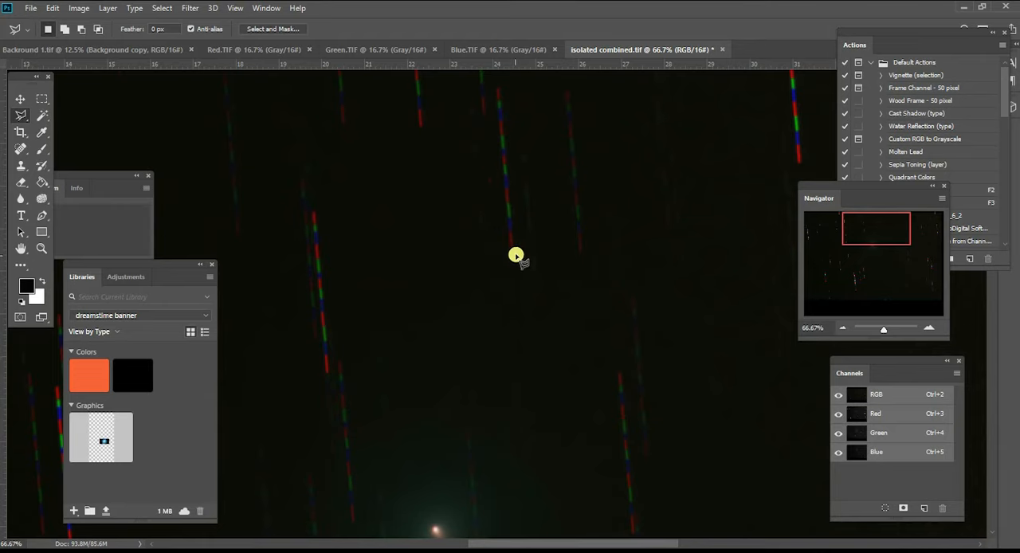
- Outline the red, green and blue star trail above and slightly right of the comet with a narrow Polygonal Lasso selection
left_click(513, 249)
left_click(501, 111)
left_click(490, 112)
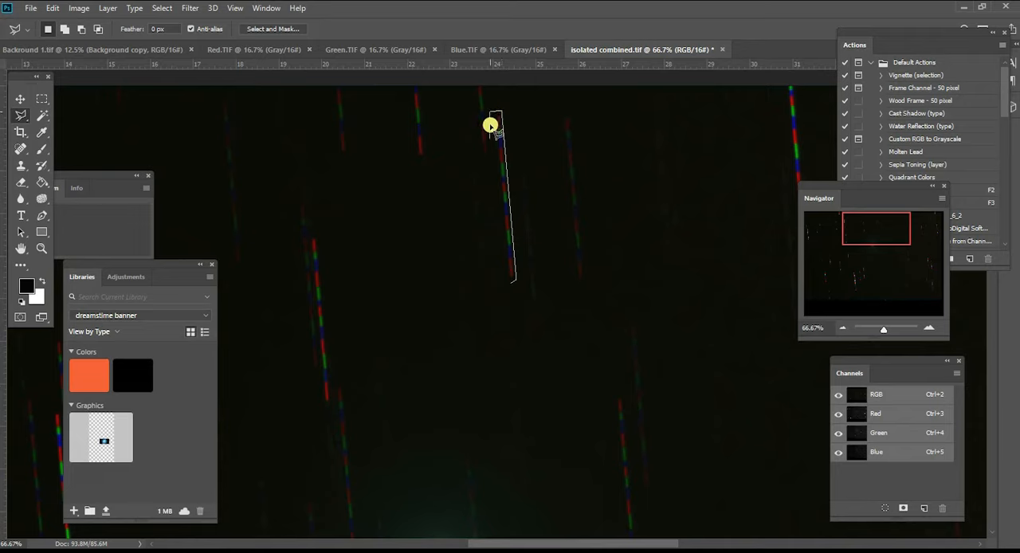
left_click(508, 285)
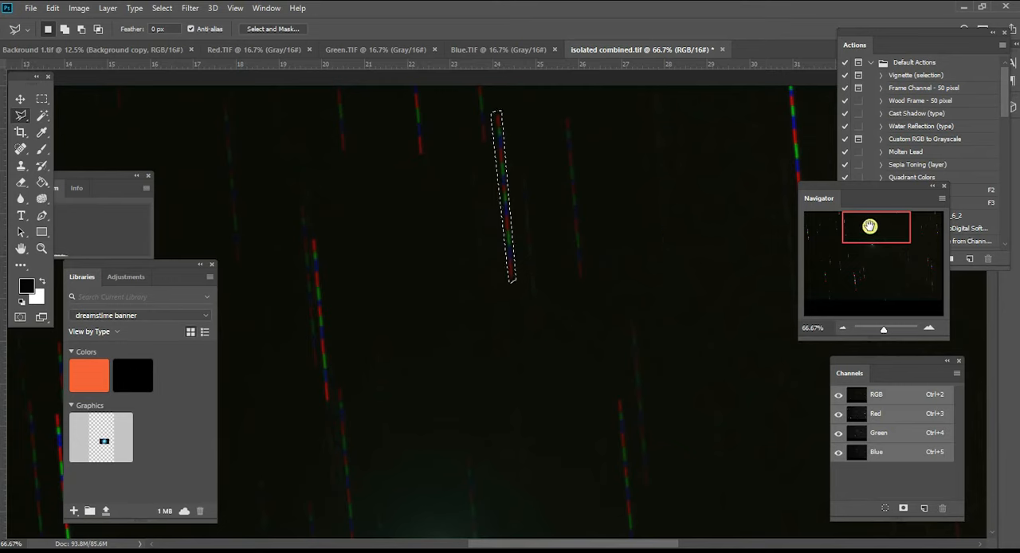
- Apply Dust & Scratches to the selected trail above the comet with a radius of 63 pixels and a threshold of 0 levels
left_click(184, 10)
mouse_move(221, 192)
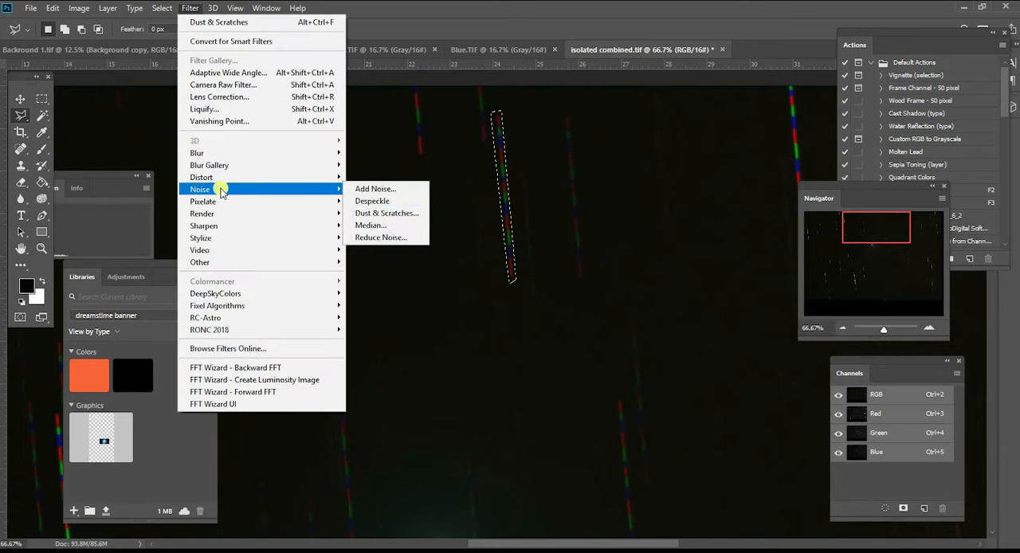
left_click(374, 213)
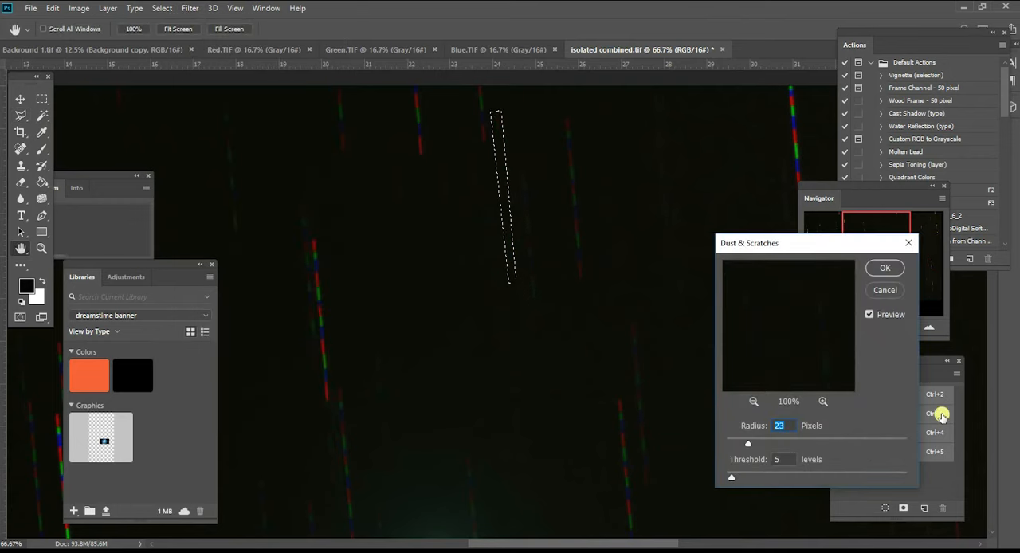
left_click_drag(747, 443, 781, 442)
mouse_move(732, 477)
left_mouse_down()
mouse_move(795, 472)
mouse_move(725, 478)
left_mouse_up()
mouse_move(775, 444)
left_mouse_down()
mouse_move(763, 444)
mouse_move(787, 443)
left_mouse_up()
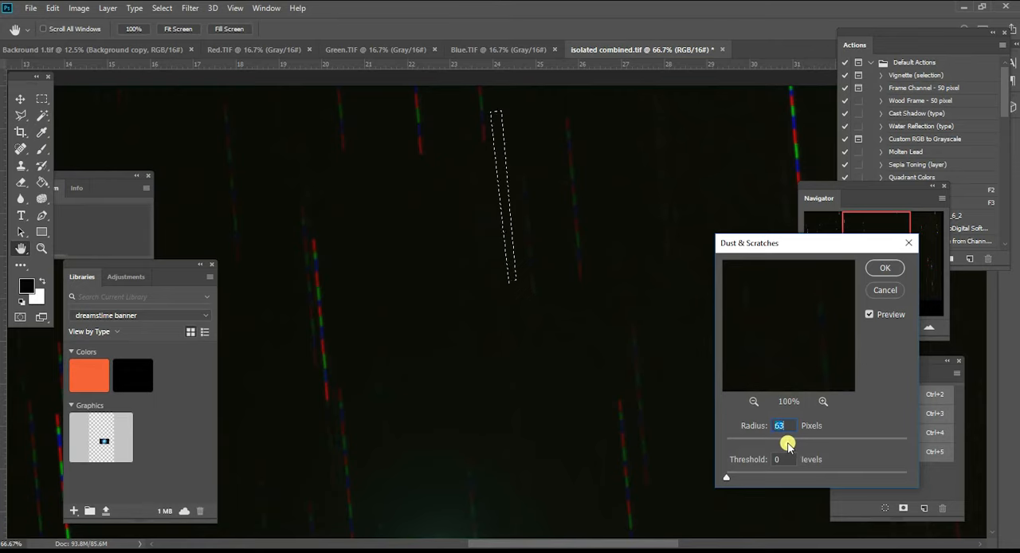
left_click(883, 269)
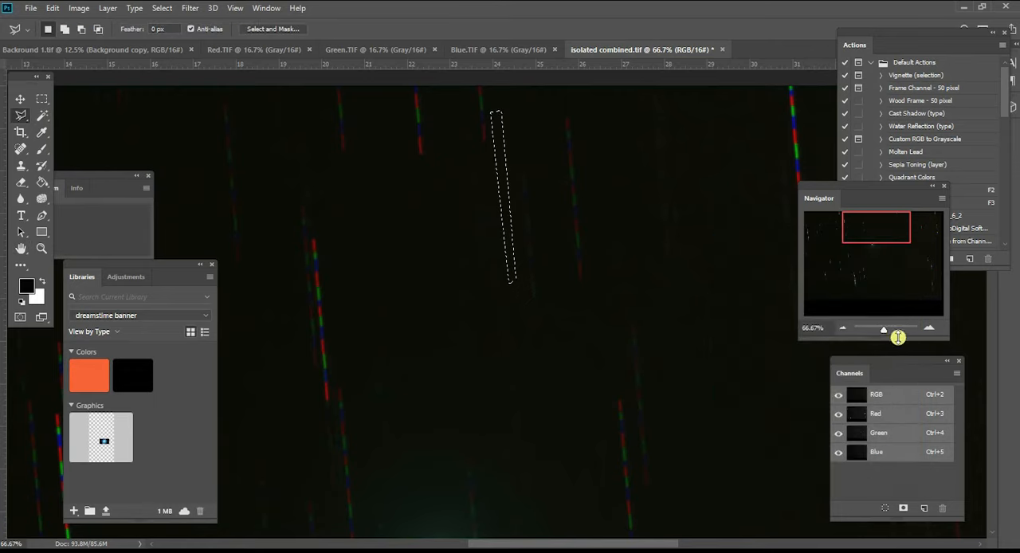
- Outline the long star trail well to the right of the comet, including its faint lower part, with a Polygonal Lasso selection
left_click_drag(877, 238, 865, 257)
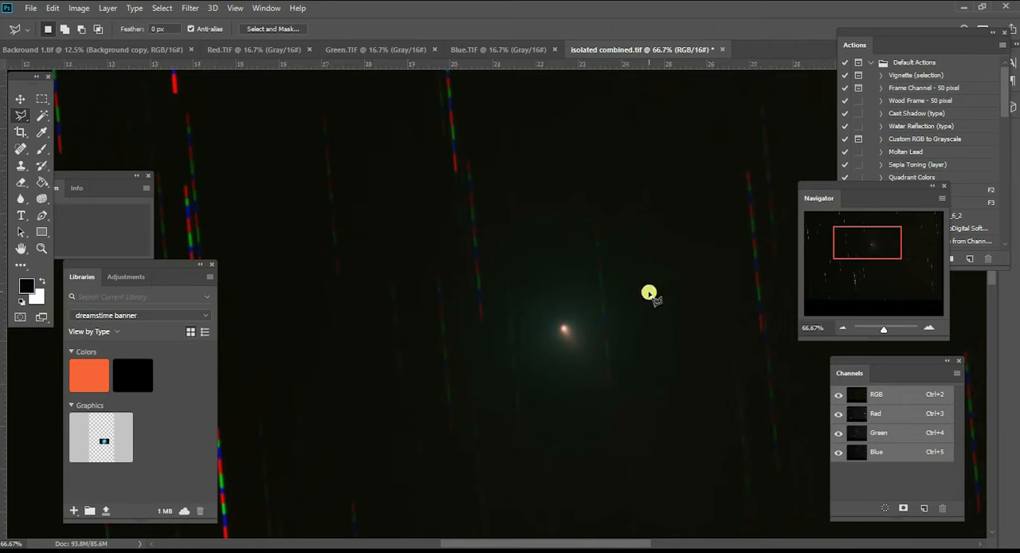
left_click(740, 166)
left_click(750, 169)
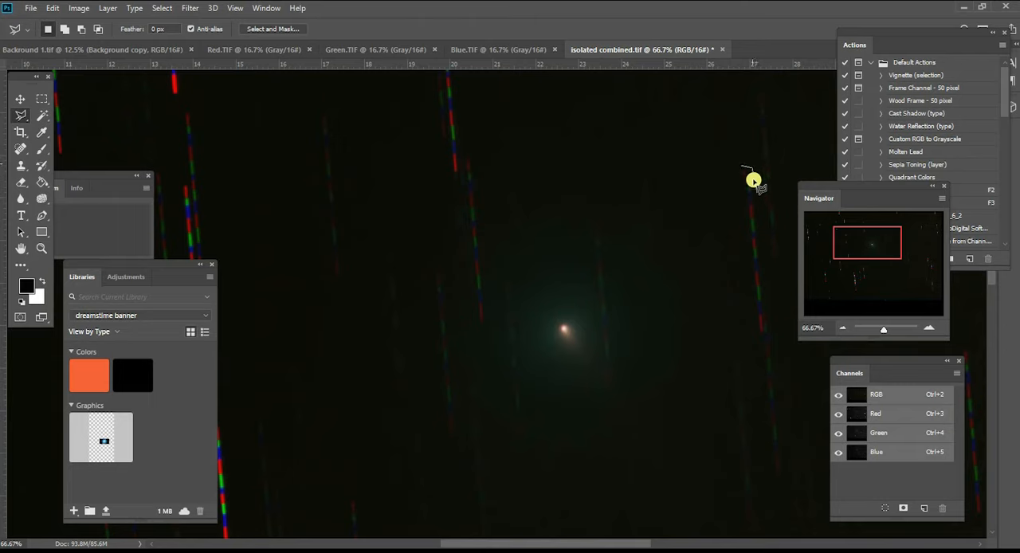
left_click(771, 479)
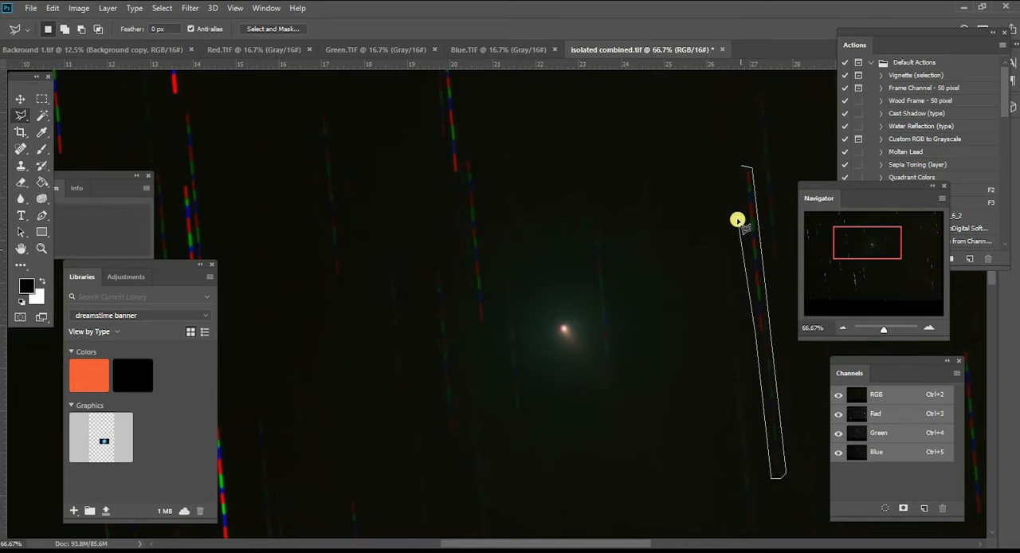
left_click(741, 169)
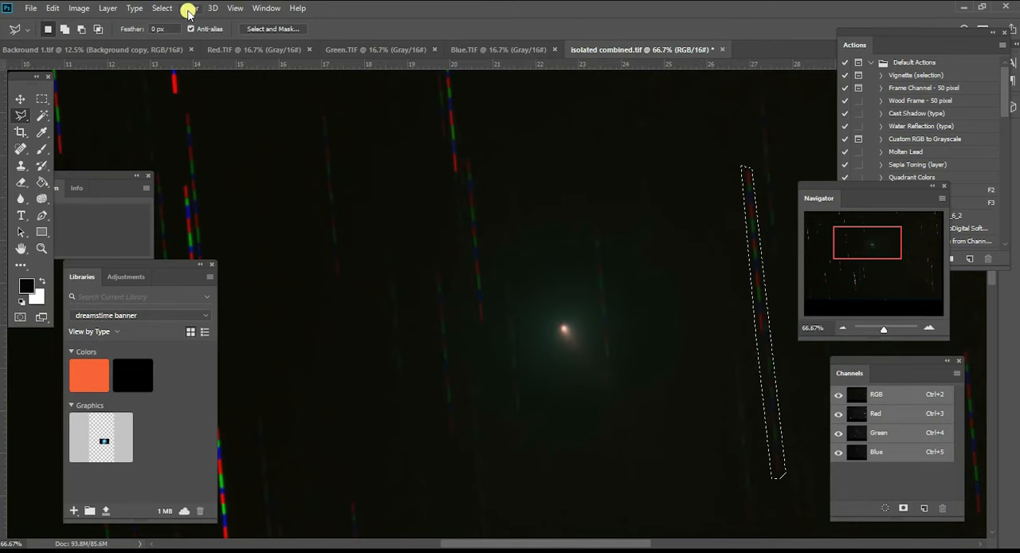
- Apply Dust & Scratches with a radius of 62 pixels and a threshold of 4 levels to the long trail, and clear the selection
left_click(189, 10)
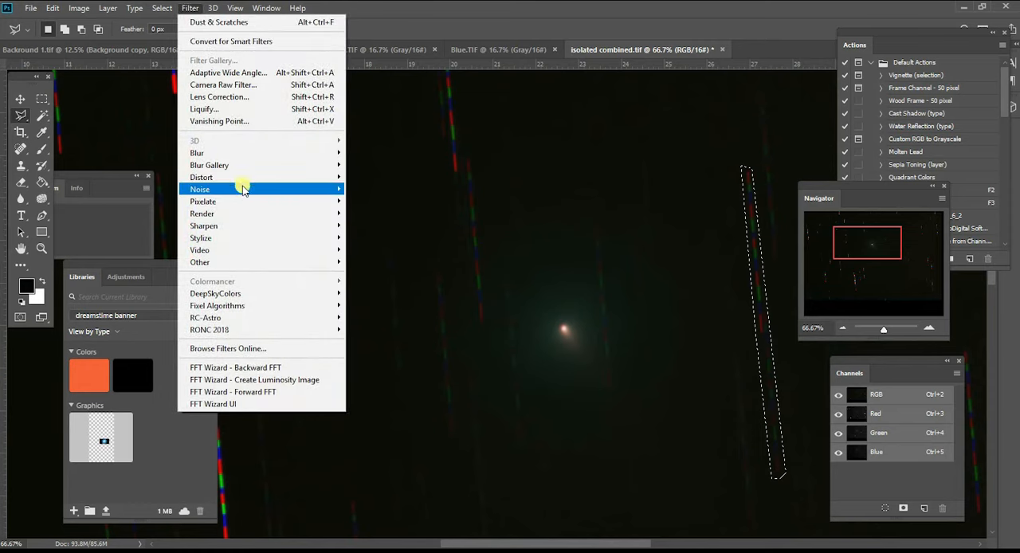
mouse_move(243, 188)
left_click(390, 216)
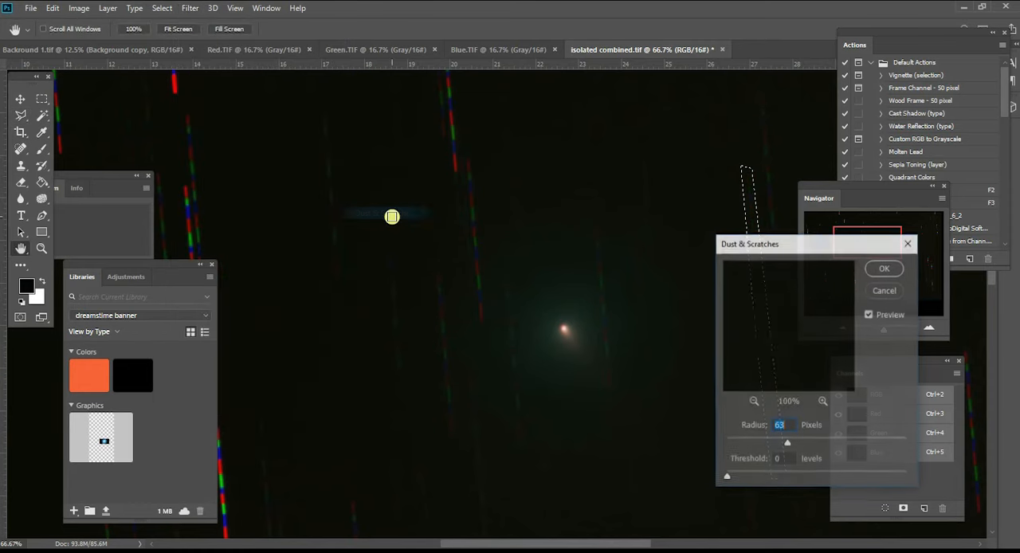
mouse_move(728, 477)
left_mouse_down()
mouse_move(795, 478)
mouse_move(734, 477)
left_mouse_up()
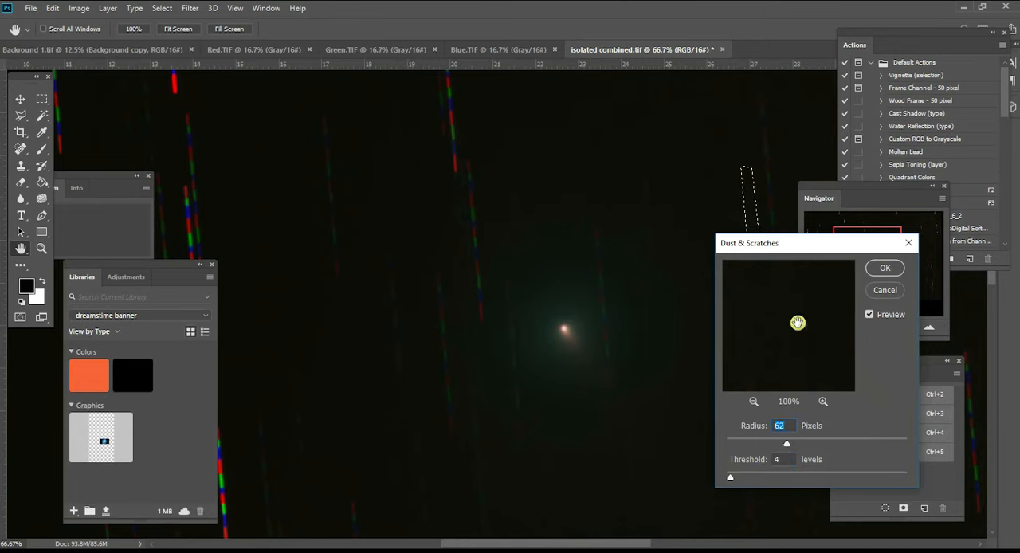
left_click(882, 268)
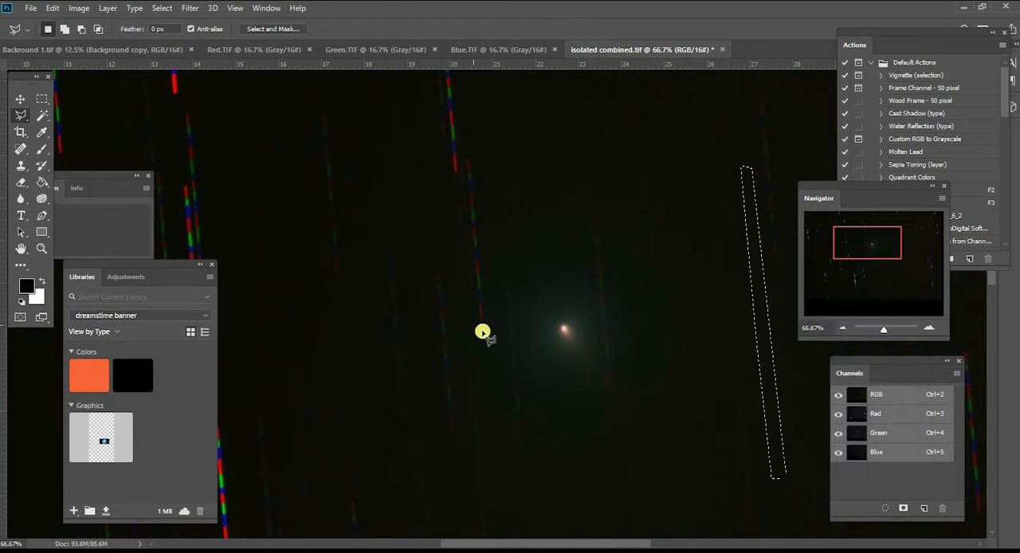
left_click(42, 101)
left_click(187, 148)
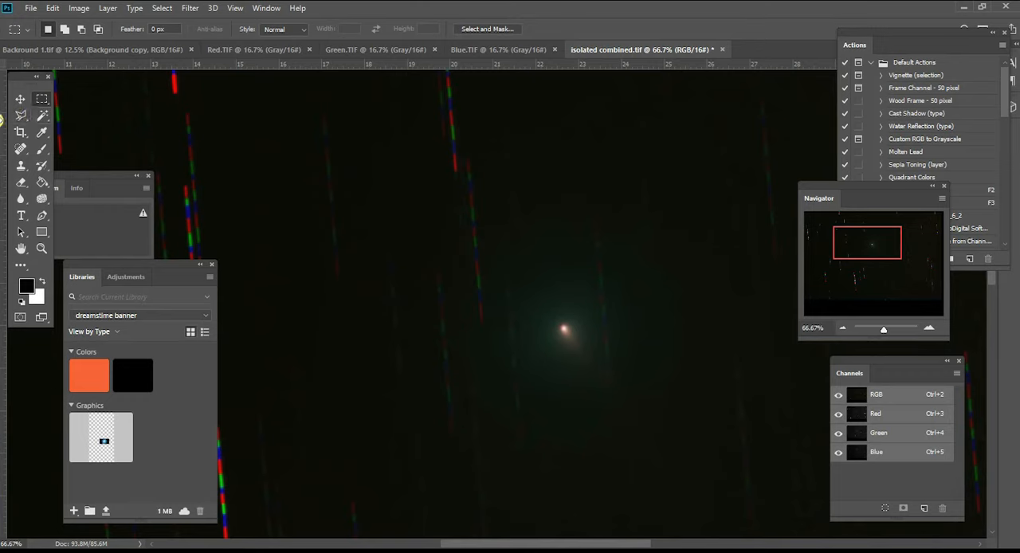
- Outline the faint star trail crossing the glow immediately right of the comet's head with a narrow Polygonal Lasso selection
left_click(21, 114)
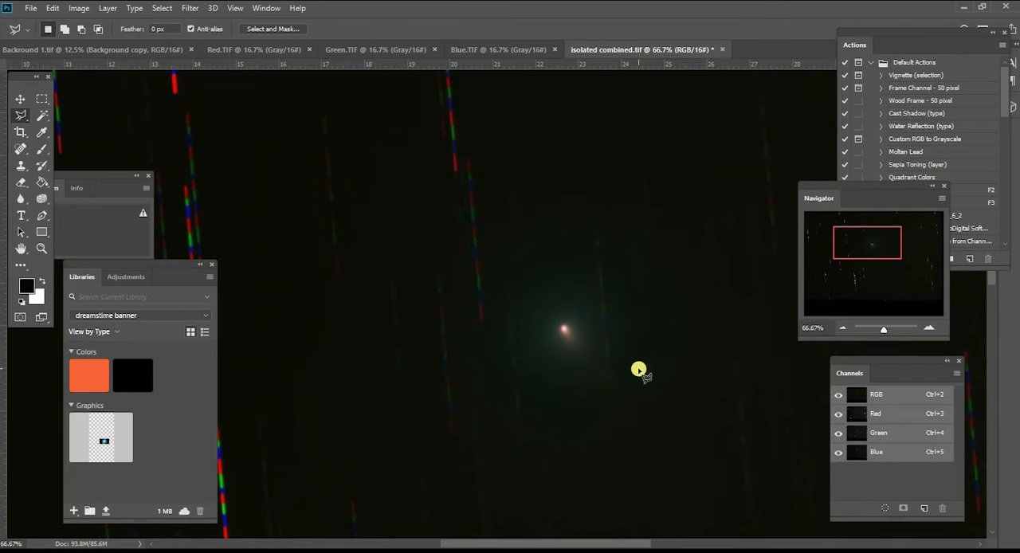
left_click(931, 329)
left_click_drag(872, 246, 877, 247)
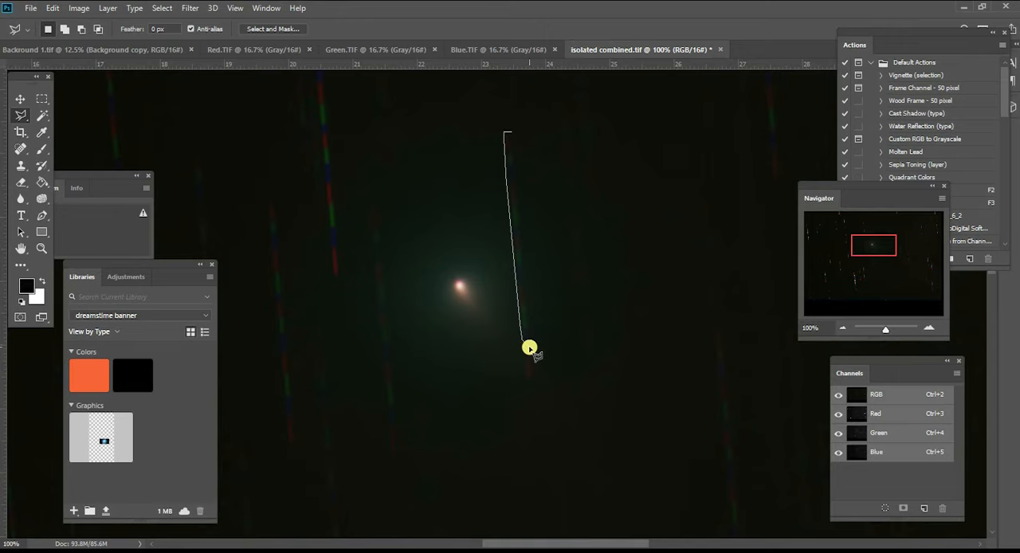
mouse_move(531, 348)
left_mouse_down()
mouse_move(540, 204)
mouse_move(518, 140)
left_mouse_up()
- Apply Dust & Scratches with a radius of 46 pixels and a threshold of 0 levels to the faint trail, and clear the selection
left_click(180, 8)
mouse_move(239, 190)
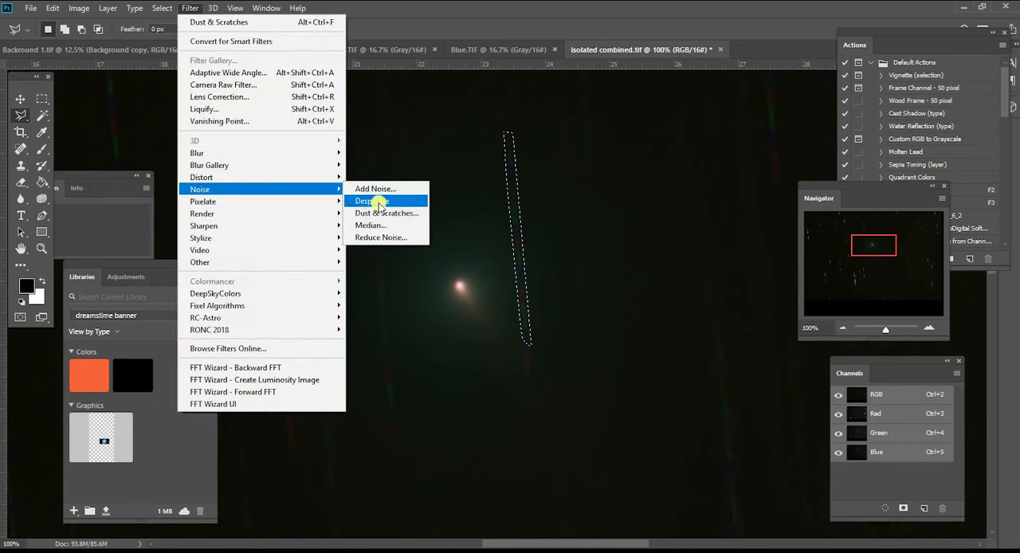
left_click(382, 213)
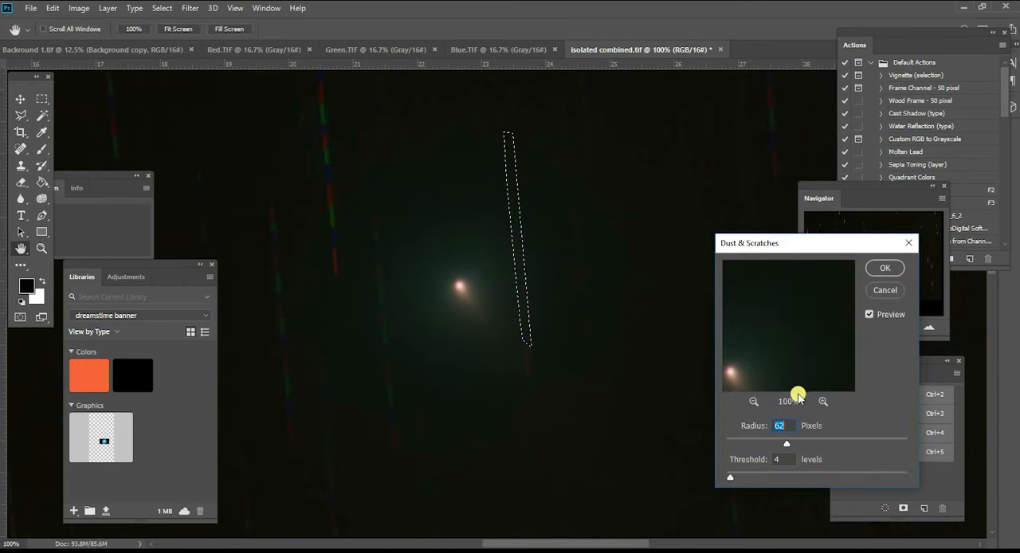
left_click(184, 10)
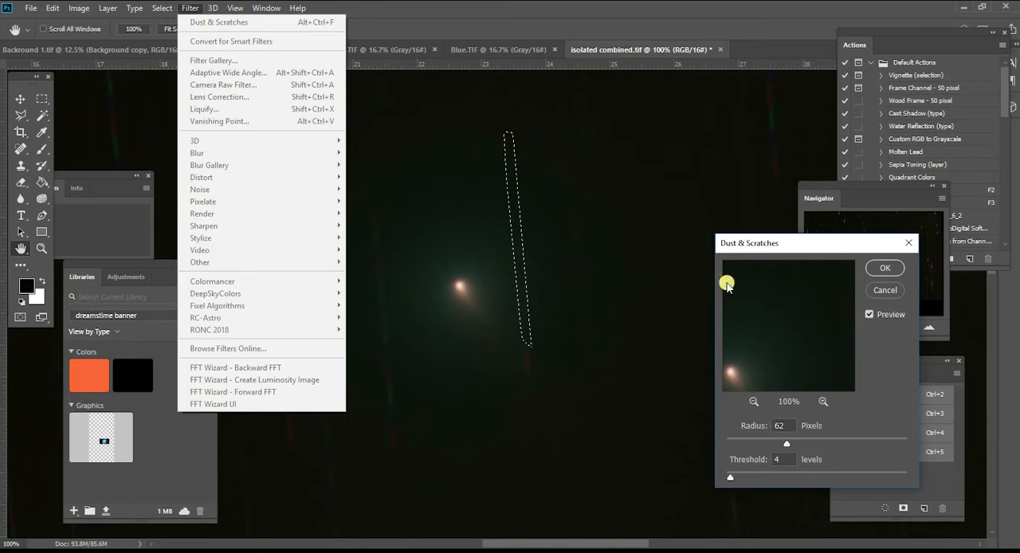
left_click(782, 252)
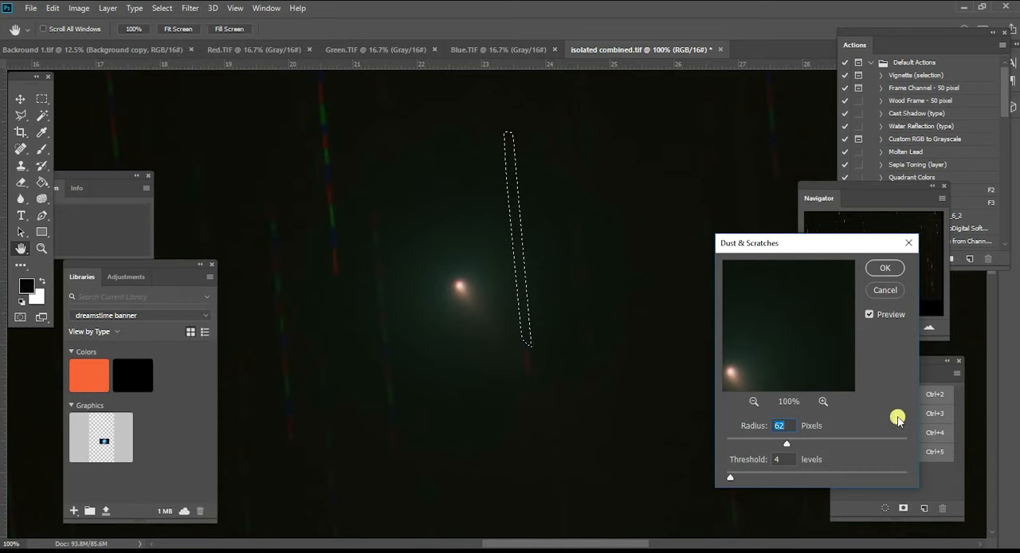
left_click(821, 400)
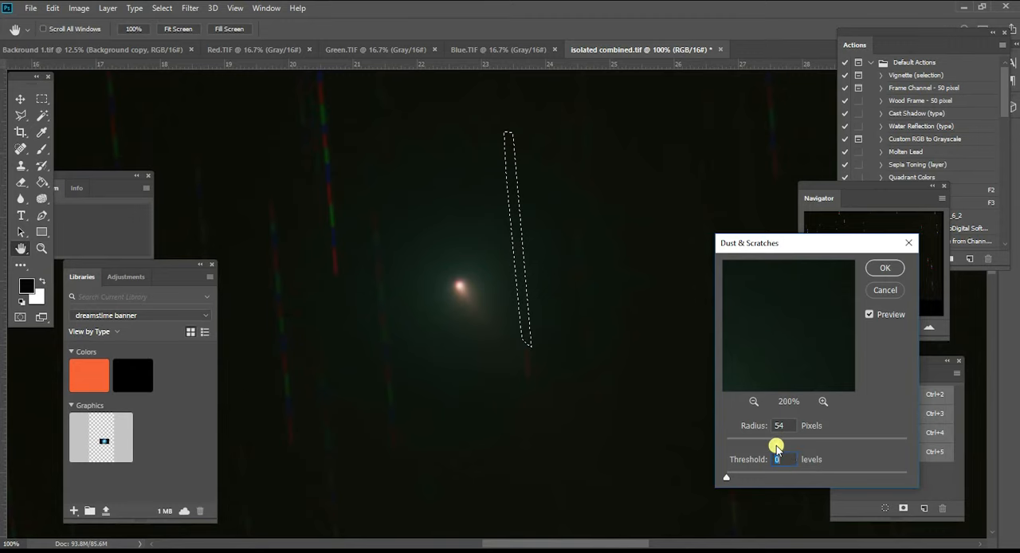
left_click_drag(770, 448, 769, 448)
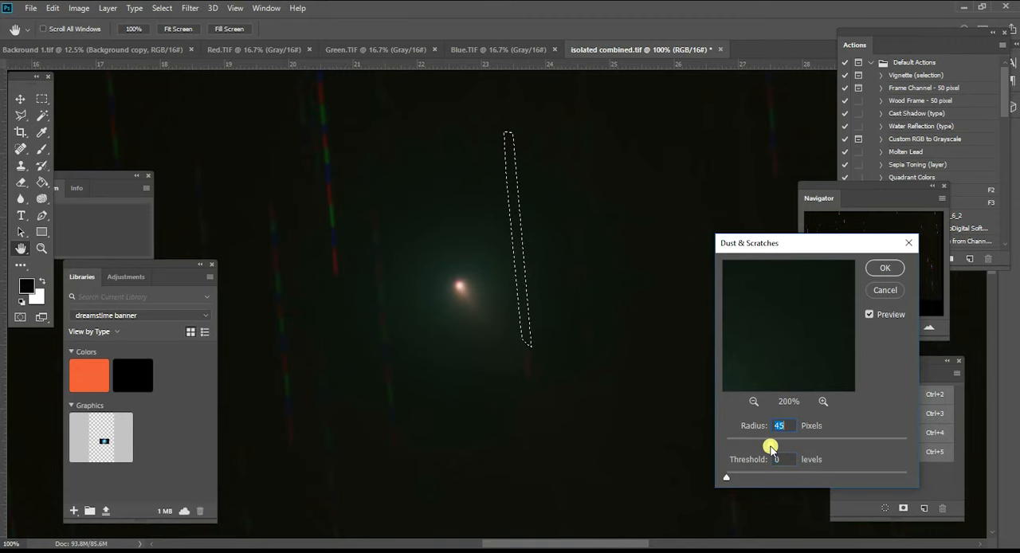
left_click(881, 269)
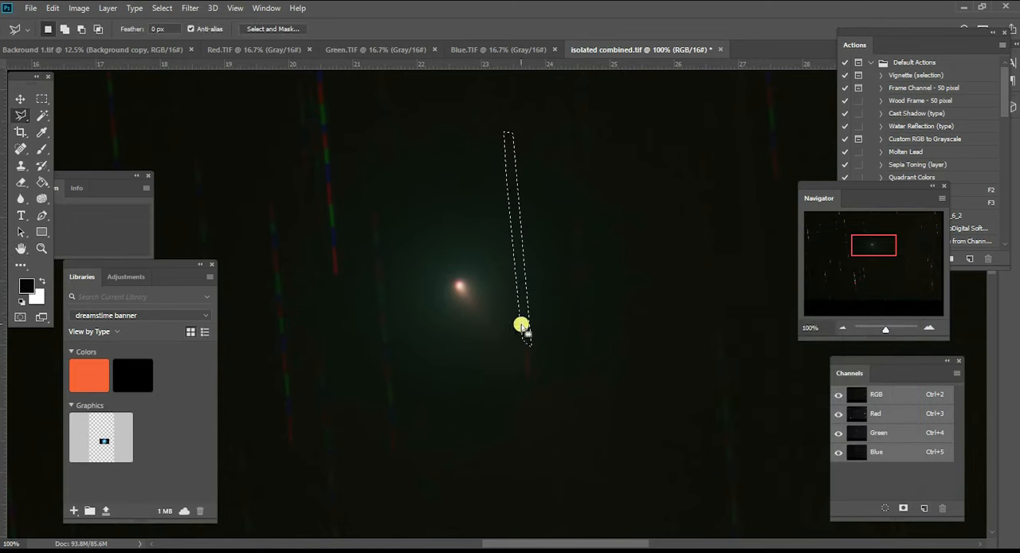
left_click(41, 99)
left_click(544, 356)
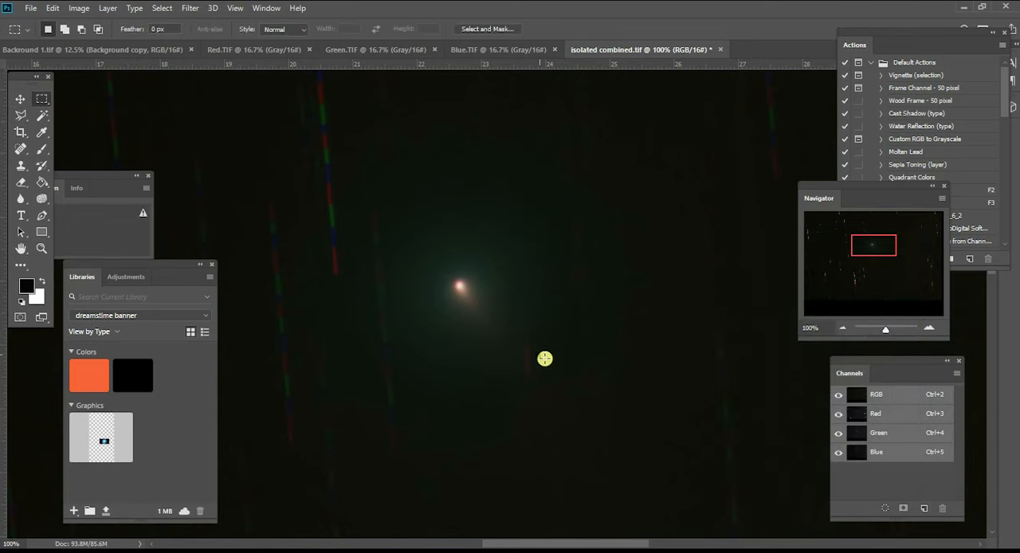
- Outline the short red trail remnant below and right of the comet's tail with a small Polygonal Lasso selection
left_click(927, 327)
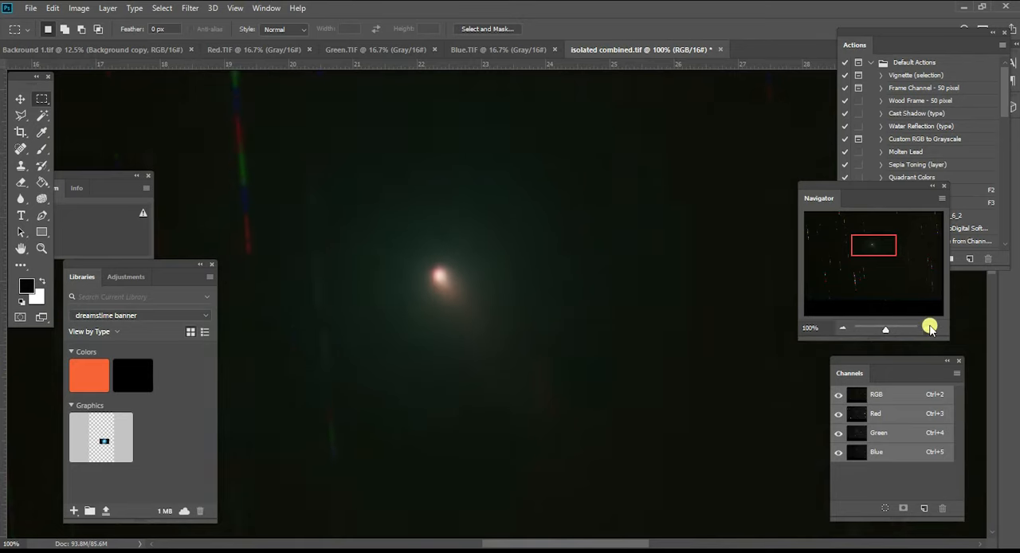
left_click_drag(862, 245, 873, 247)
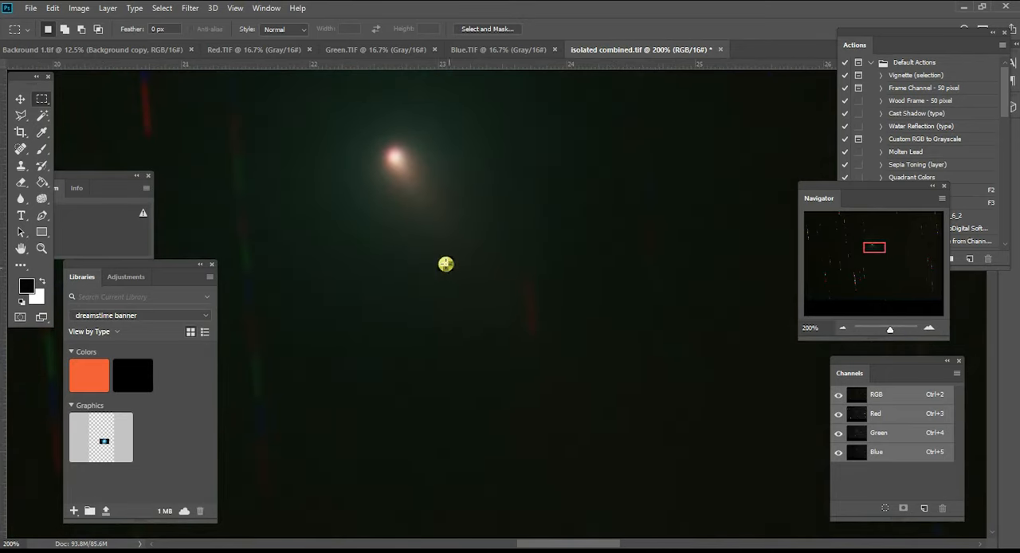
left_click(20, 116)
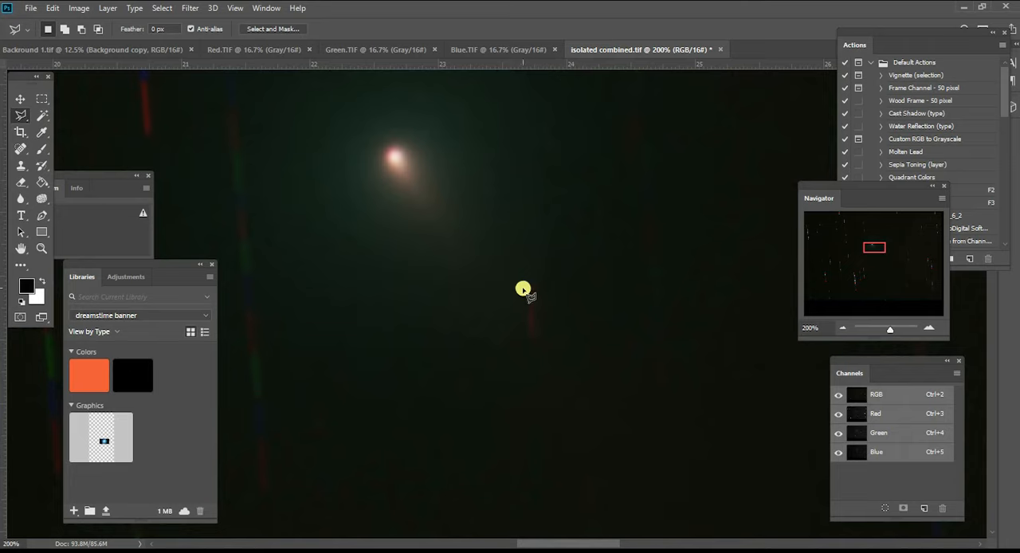
mouse_move(525, 297)
left_mouse_down()
mouse_move(525, 339)
mouse_move(536, 340)
mouse_move(537, 283)
left_mouse_up()
- Apply Dust & Scratches to the selected red remnant with a radius of 29 pixels and a threshold of 0 levels
left_click(190, 8)
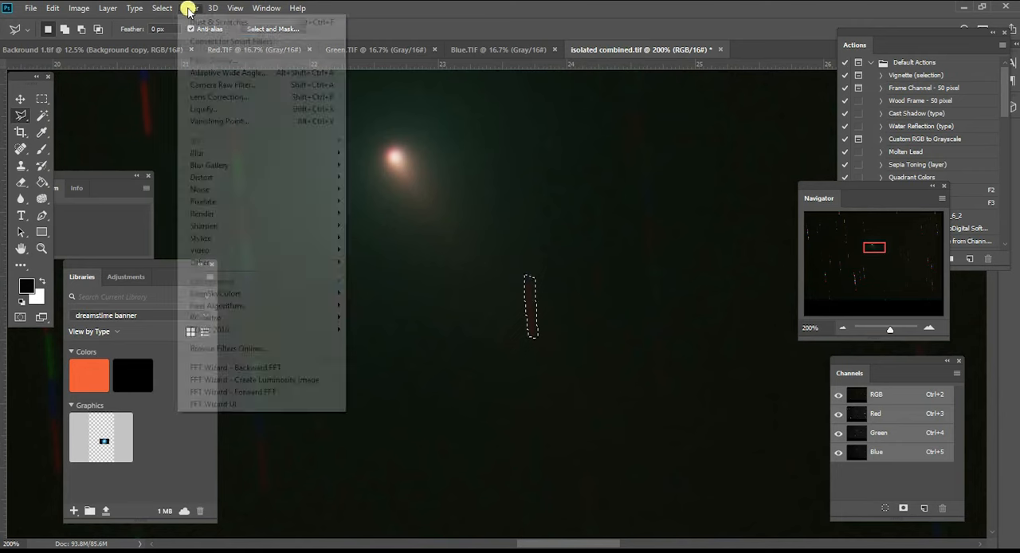
mouse_move(245, 189)
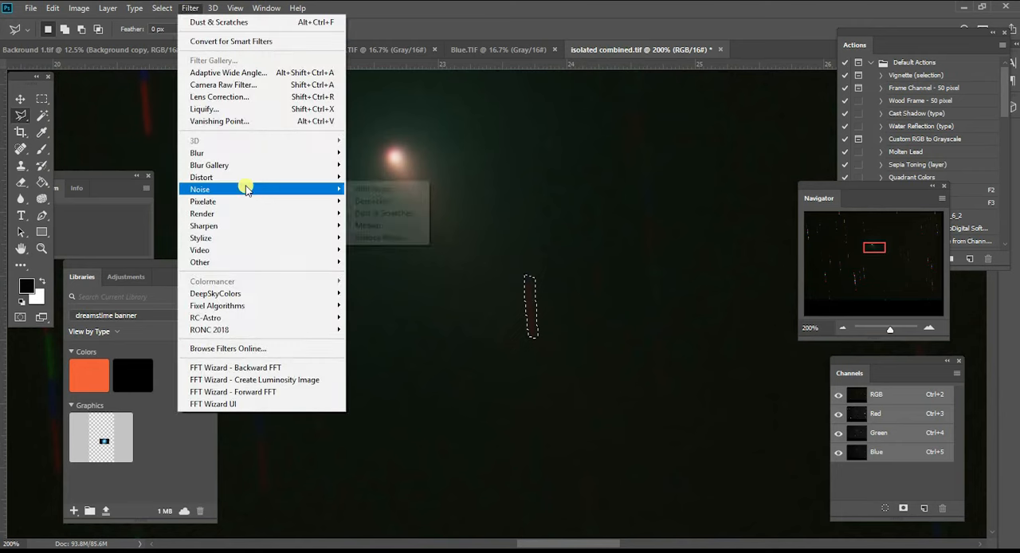
left_click(360, 213)
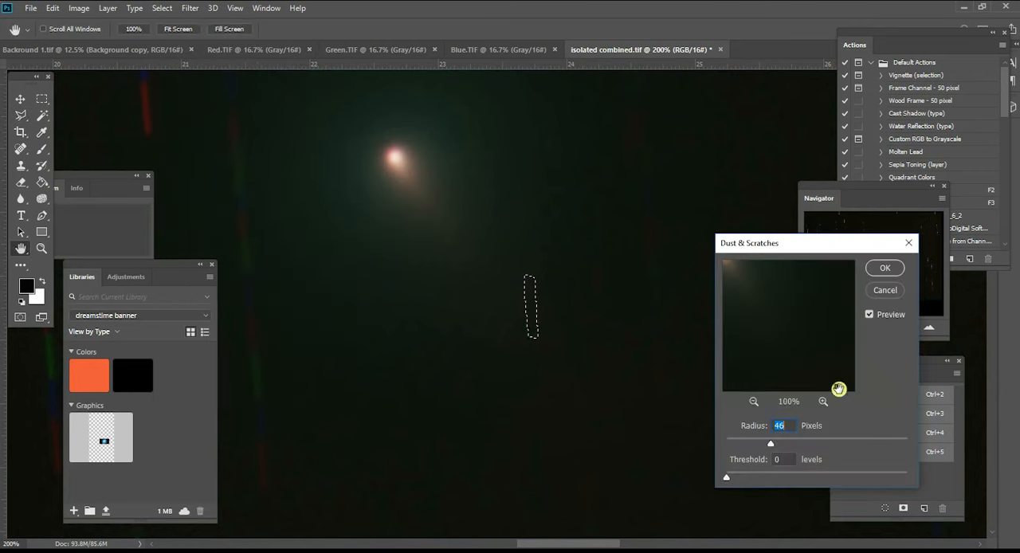
left_click(823, 401)
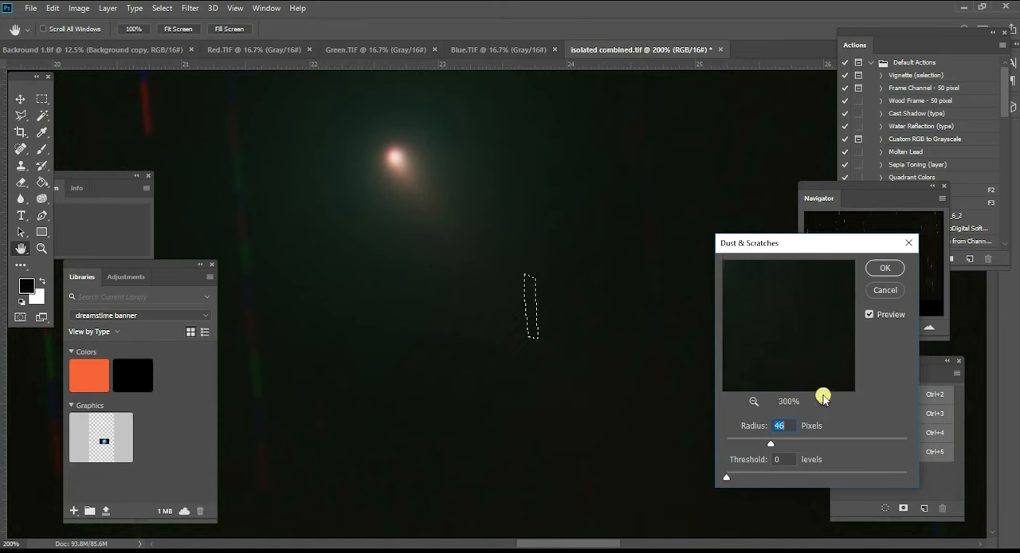
left_click_drag(760, 445, 740, 443)
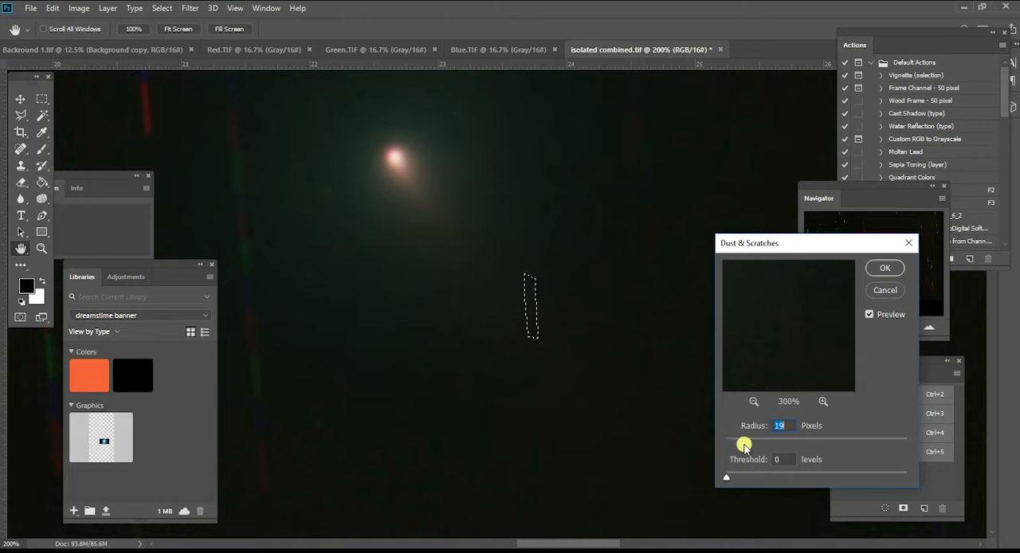
left_click_drag(753, 444, 754, 444)
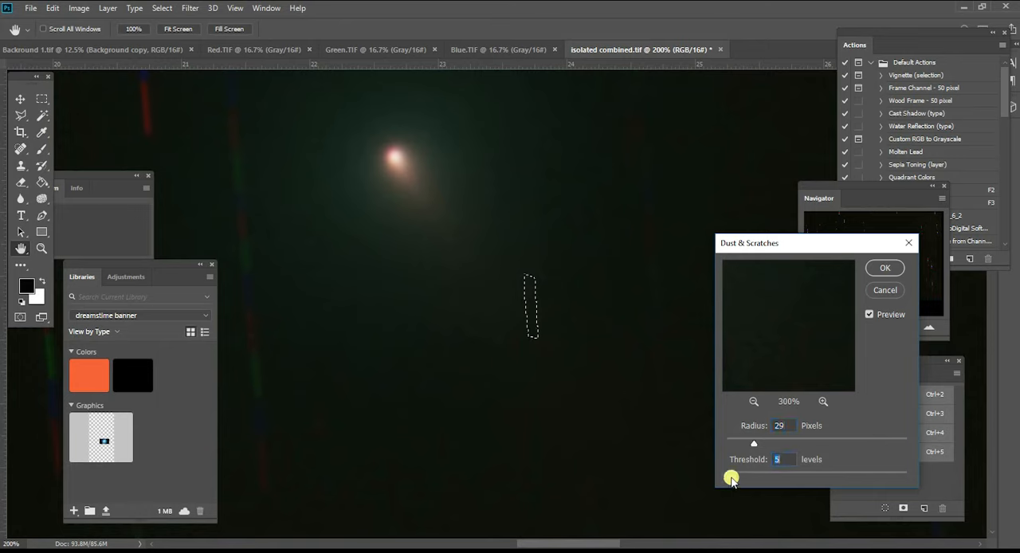
mouse_move(733, 477)
left_mouse_down()
mouse_move(751, 475)
mouse_move(719, 477)
mouse_move(738, 476)
mouse_move(728, 478)
left_mouse_up()
left_click(883, 268)
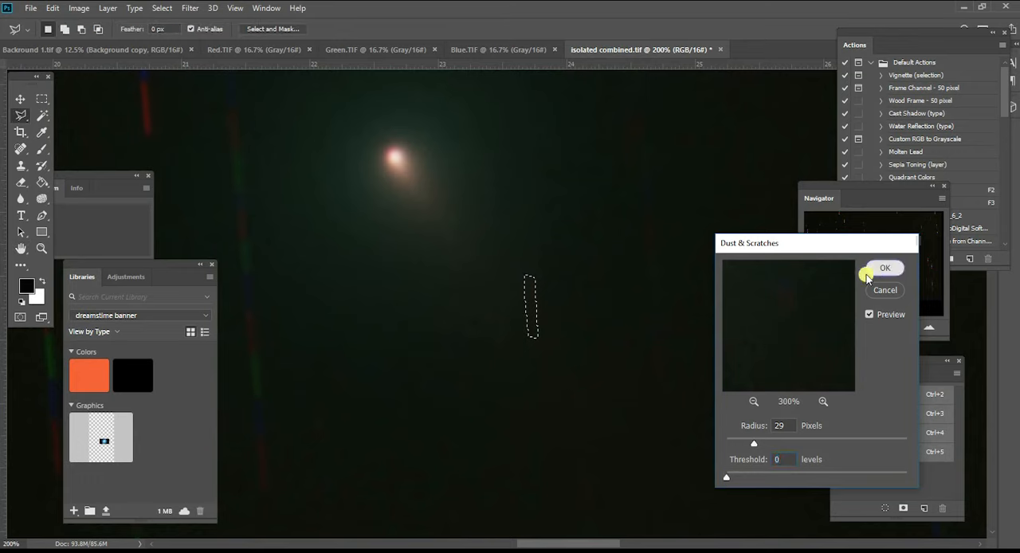
- Clear the selection around the treated red remnant and duplicate the background layer
left_click(41, 99)
left_click(297, 223)
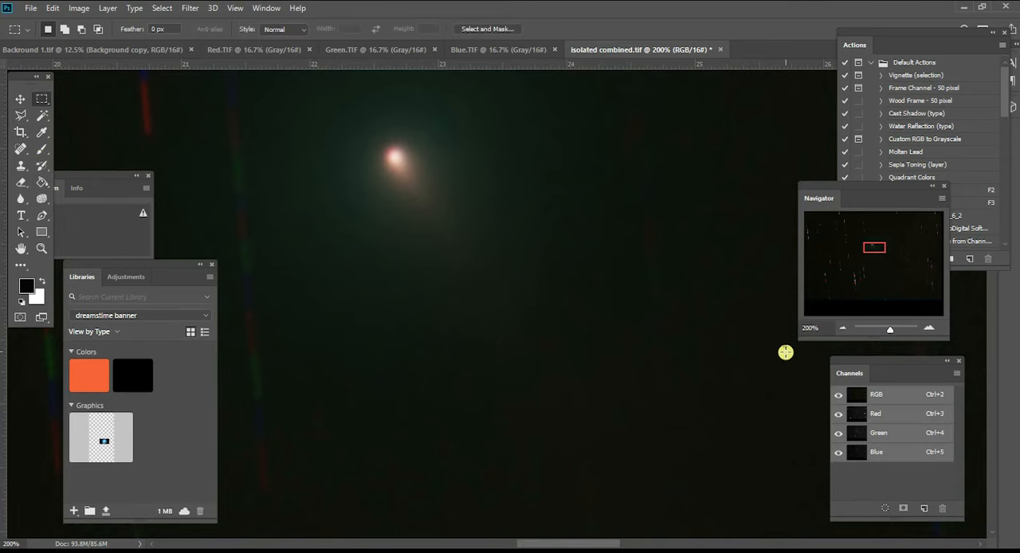
left_click_drag(873, 249, 873, 246)
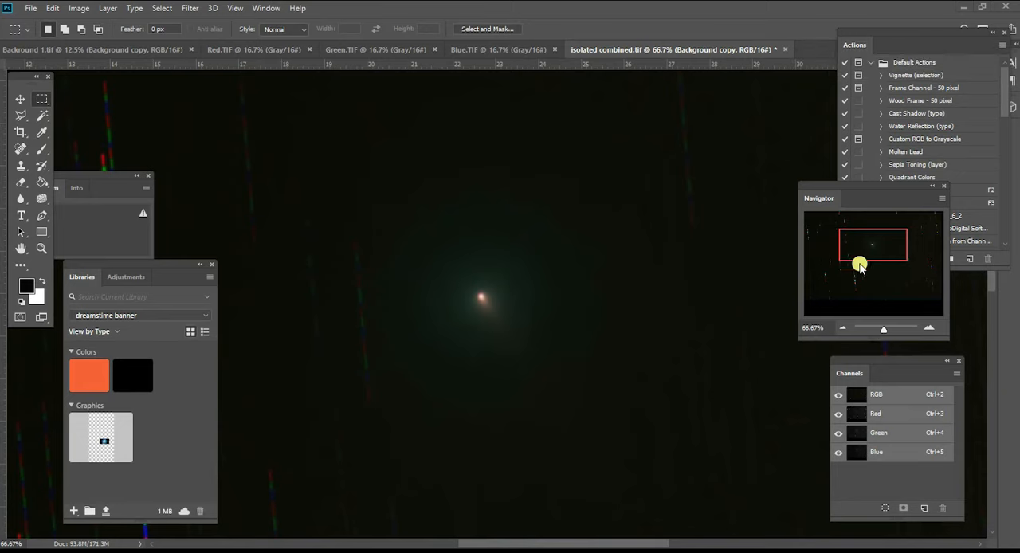
- Examine the remaining star trails across the whole frame and close to the comet's glow
mouse_move(865, 255)
left_mouse_down()
mouse_move(865, 271)
mouse_move(848, 264)
left_mouse_up()
left_click(840, 328)
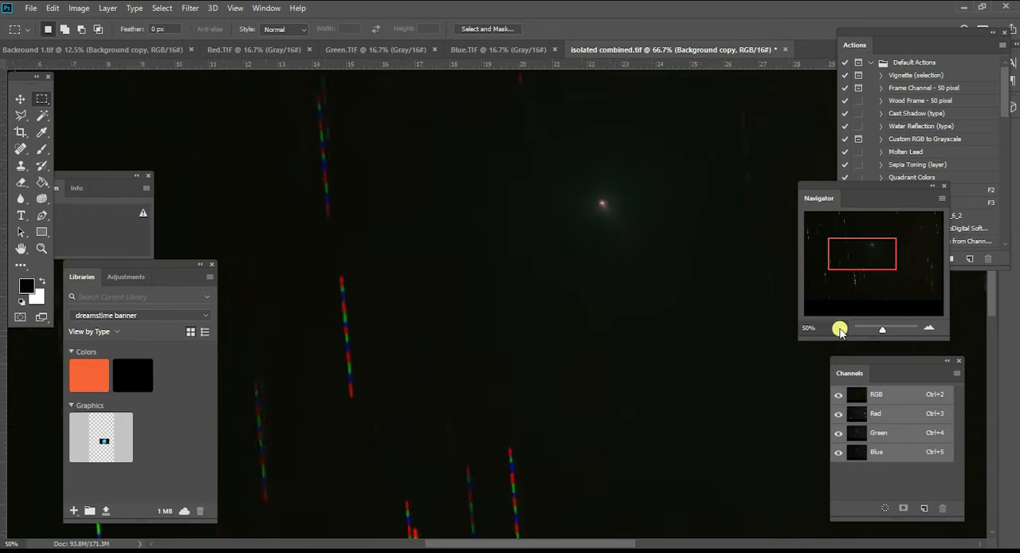
left_click(840, 328)
left_click(840, 328)
left_click(840, 328)
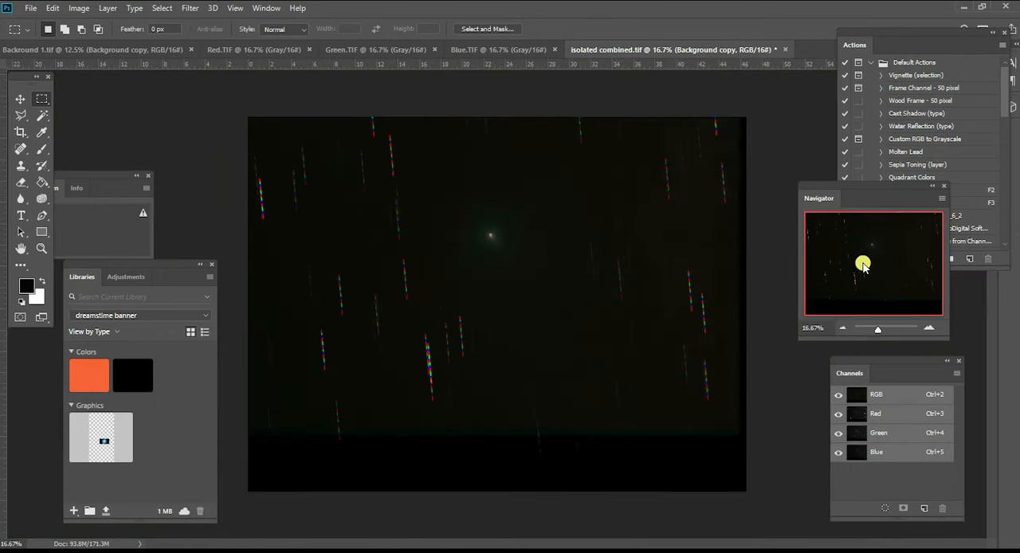
left_click(926, 329)
left_click(926, 329)
left_click_drag(860, 282, 869, 257)
left_click(926, 328)
left_click(926, 328)
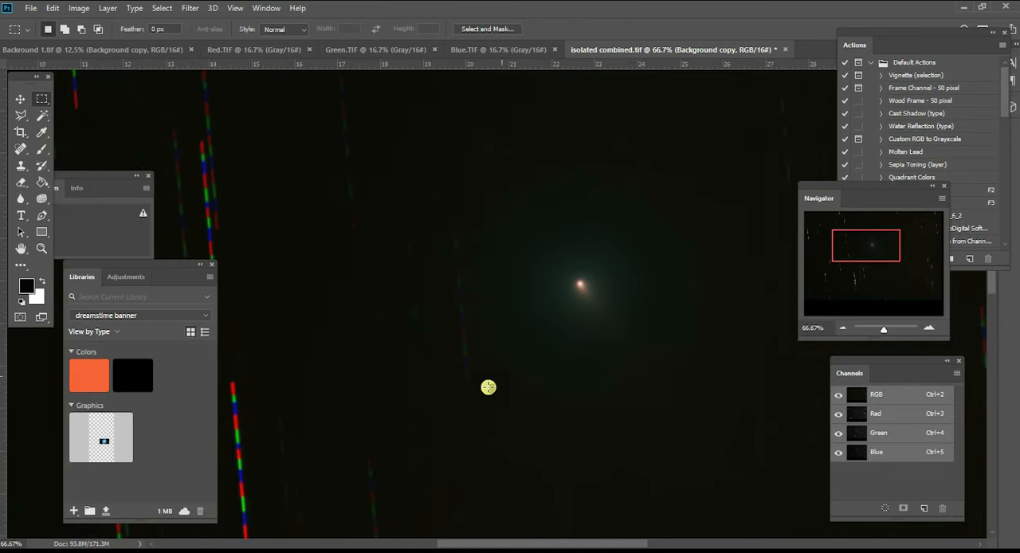
- Outline the faint star trail along the left edge of the comet's glow with a narrow Polygonal Lasso selection
left_click(21, 115)
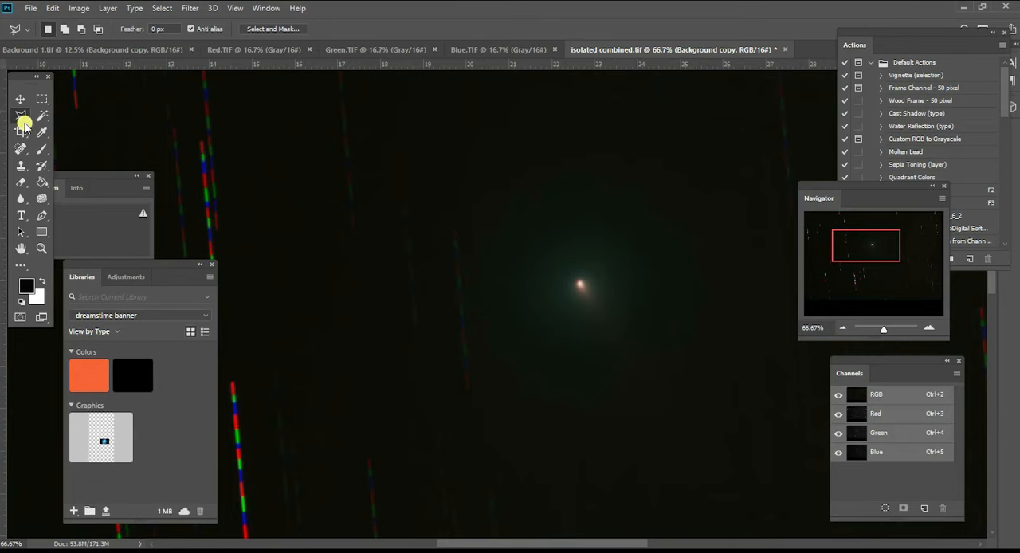
mouse_move(465, 393)
left_mouse_down()
mouse_move(473, 247)
mouse_move(467, 225)
mouse_move(450, 222)
mouse_move(439, 322)
mouse_move(456, 357)
mouse_move(461, 390)
left_mouse_up()
left_click(463, 395)
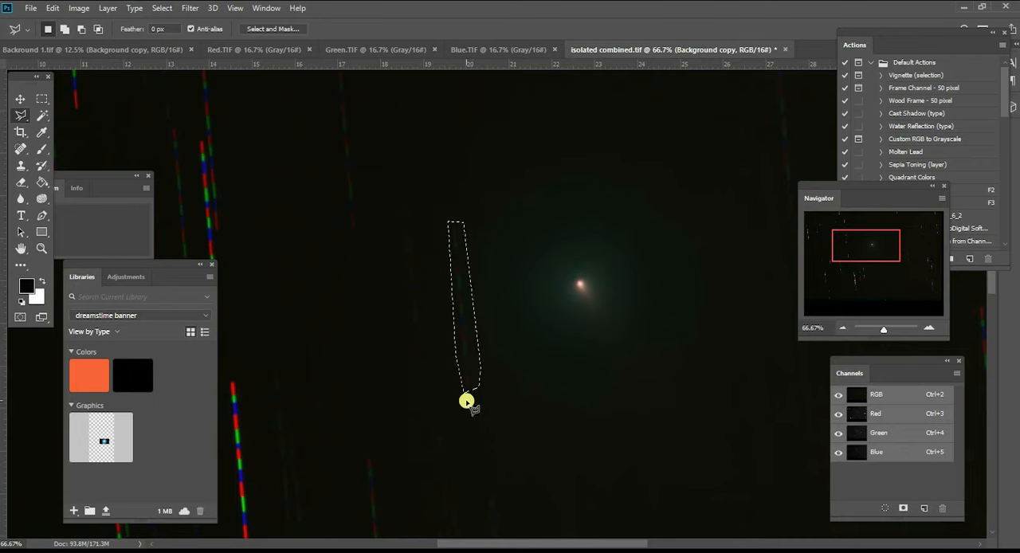
- Apply Dust & Scratches to the outlined trail with a radius of 45 pixels and a threshold of 2 levels, and clear the selection
left_click(198, 11)
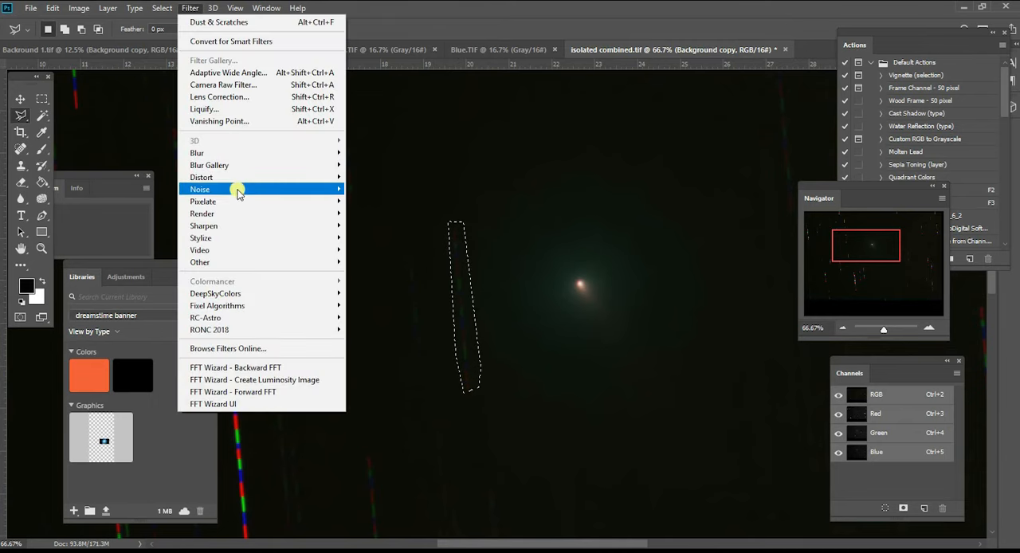
mouse_move(239, 189)
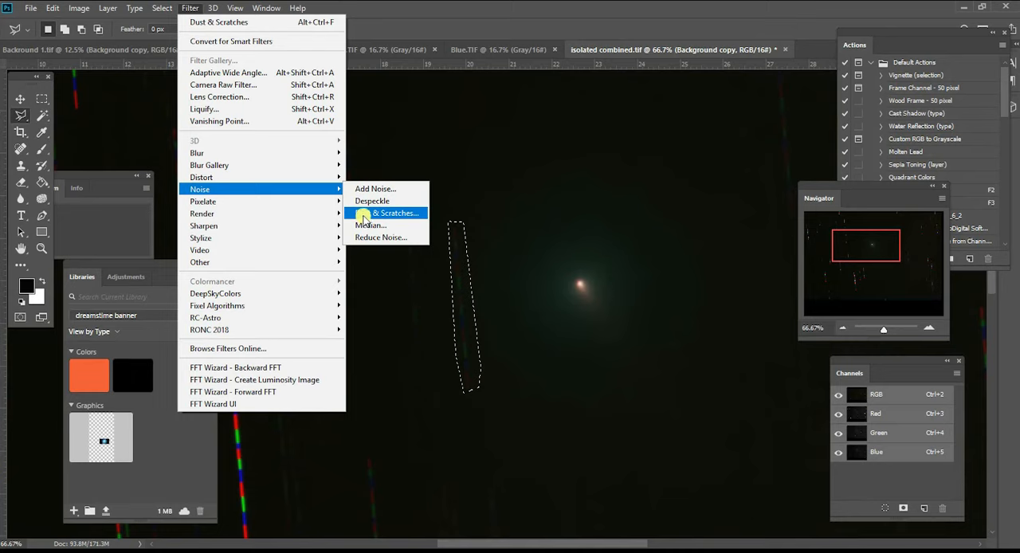
left_click(364, 214)
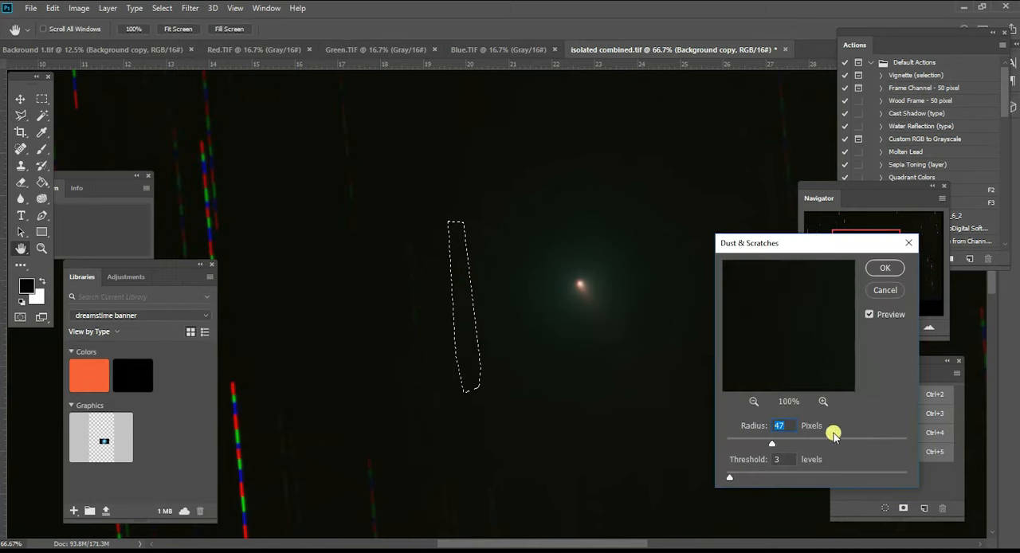
mouse_move(729, 476)
left_mouse_down()
mouse_move(836, 478)
mouse_move(738, 479)
left_mouse_up()
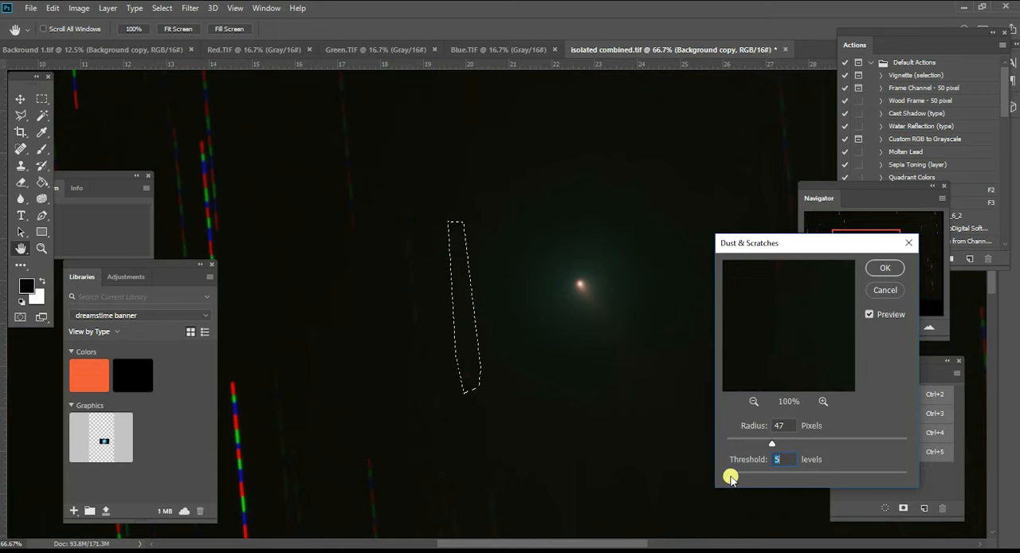
left_click(824, 402)
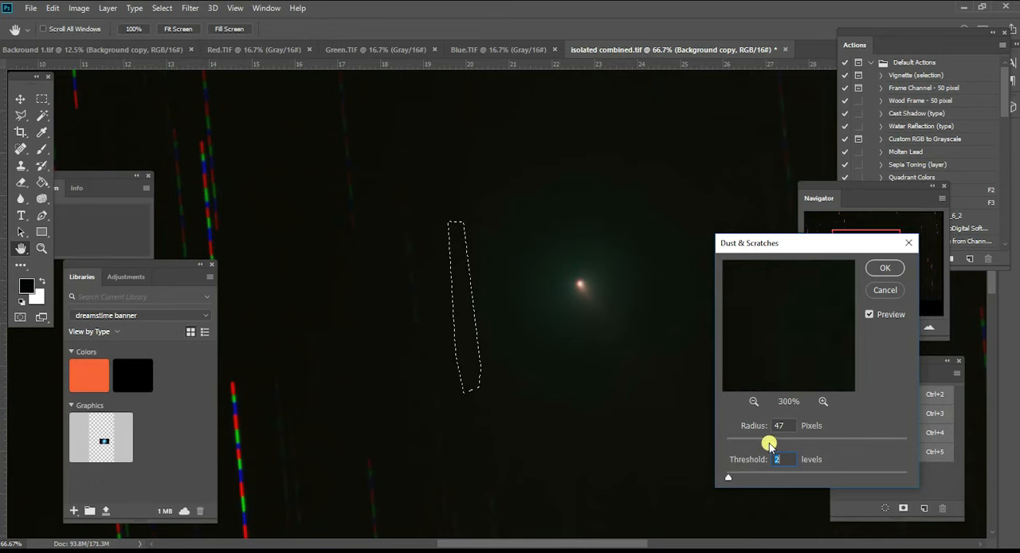
mouse_move(761, 446)
left_mouse_down()
mouse_move(778, 448)
mouse_move(767, 443)
left_mouse_up()
left_click(882, 269)
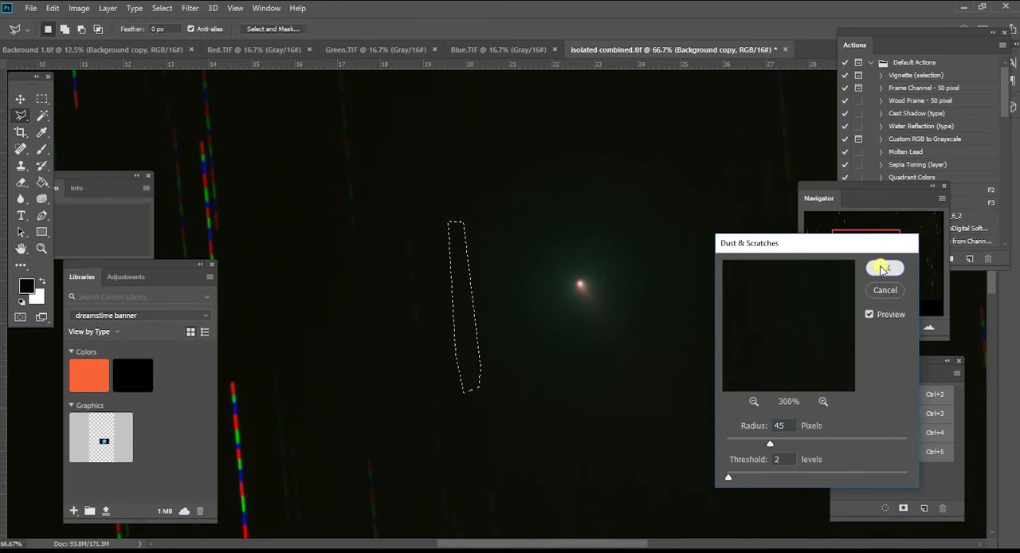
left_click(43, 98)
left_click(300, 170)
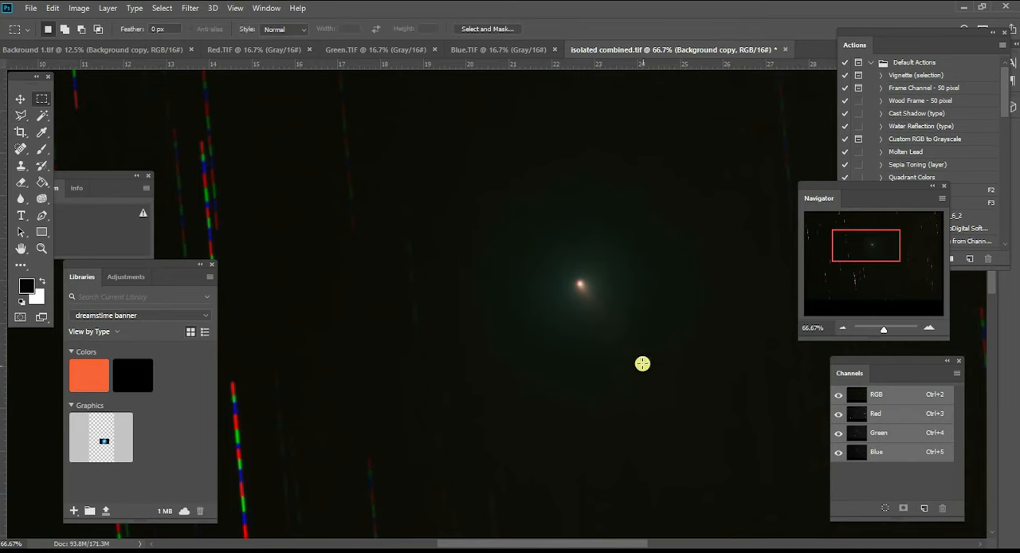
- Outline the long, faint trail farther left of the comet with a narrow, bent Polygonal Lasso selection
key("F2")
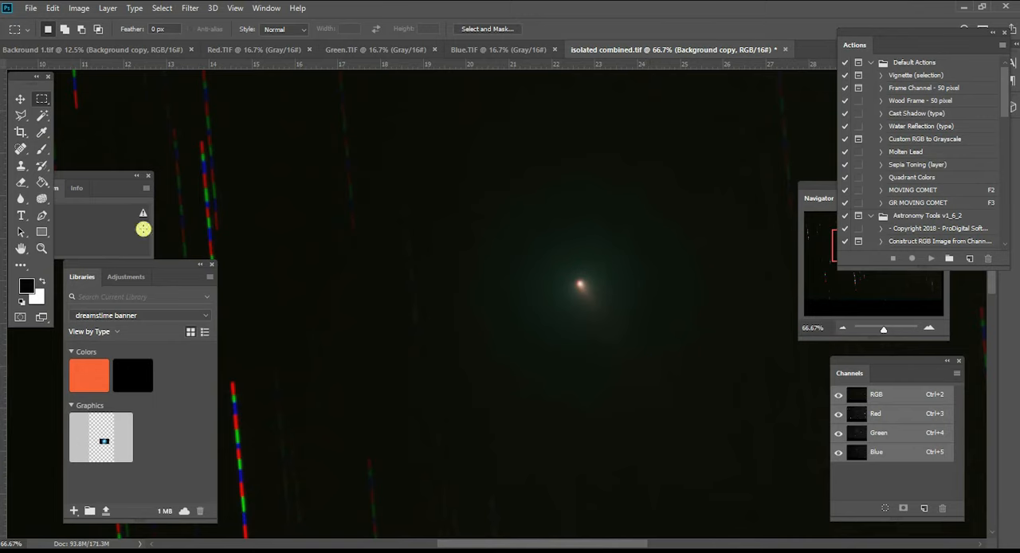
left_click(21, 115)
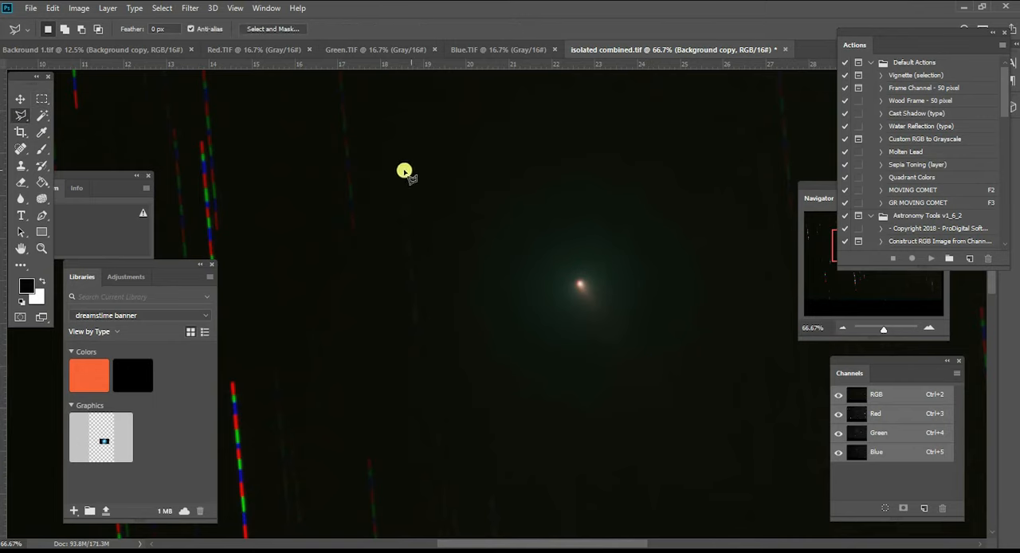
mouse_move(399, 172)
left_mouse_down()
mouse_move(410, 354)
mouse_move(441, 443)
mouse_move(441, 522)
mouse_move(453, 522)
mouse_move(432, 375)
mouse_move(446, 359)
mouse_move(438, 334)
mouse_move(424, 344)
mouse_move(429, 237)
mouse_move(419, 182)
mouse_move(345, 122)
mouse_move(407, 169)
left_mouse_up()
- Start Dust & Scratches on the long selected trail and raise the threshold to 77 levels
left_click(190, 8)
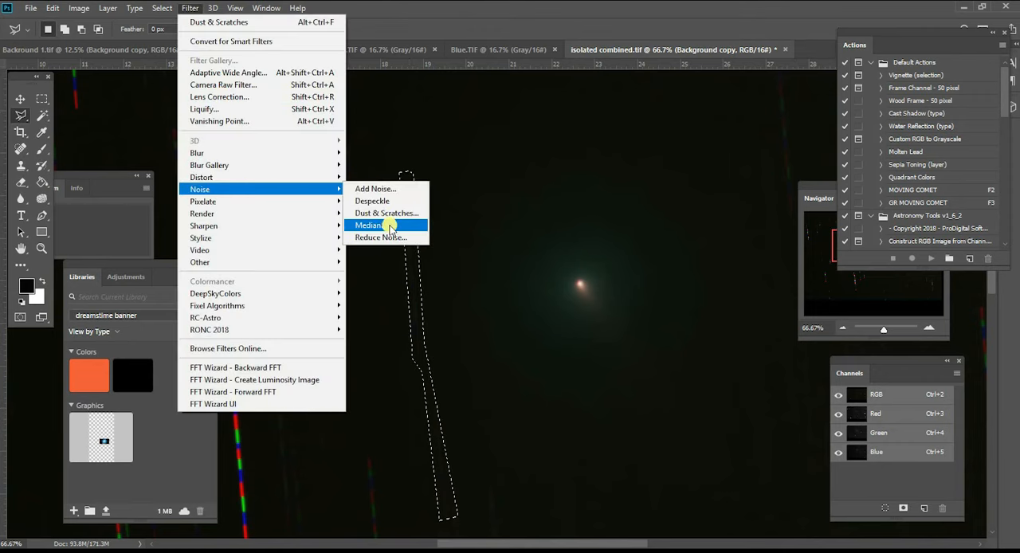
left_click(388, 213)
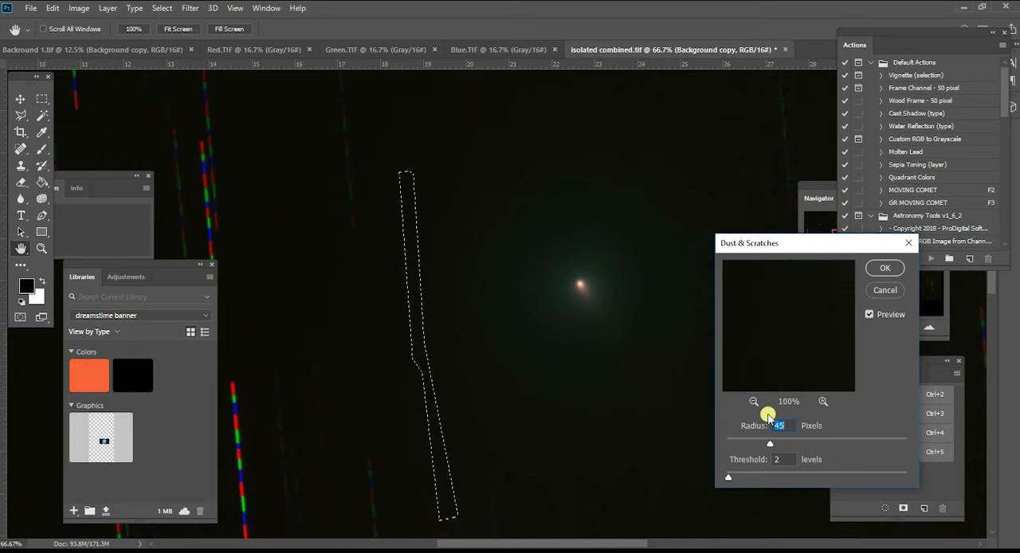
left_click_drag(731, 475, 803, 478)
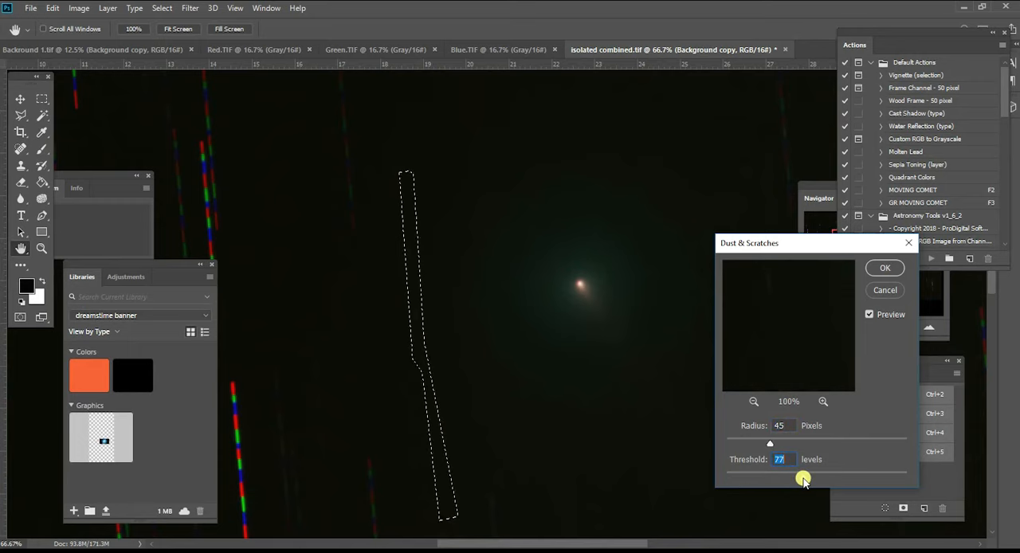
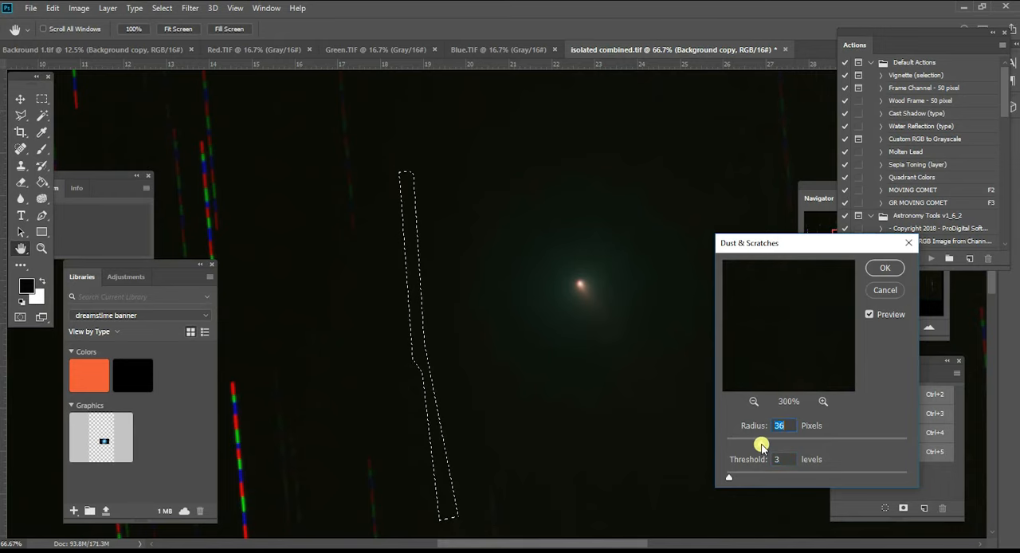
- Apply Dust & Scratches to the long selected trail with a radius of 26 pixels and a threshold of 3 levels, and clear the selection
left_click_drag(746, 445, 751, 446)
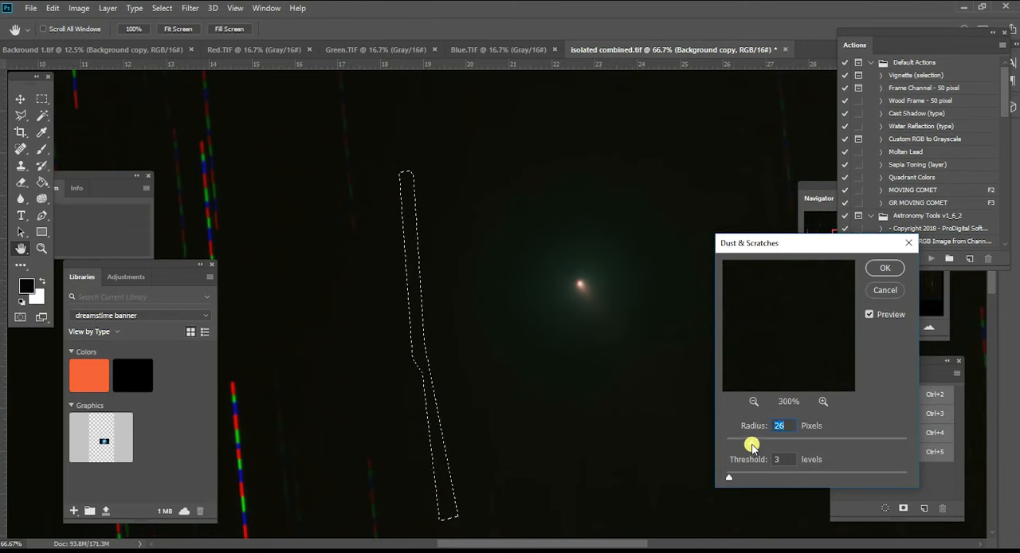
left_click(884, 268)
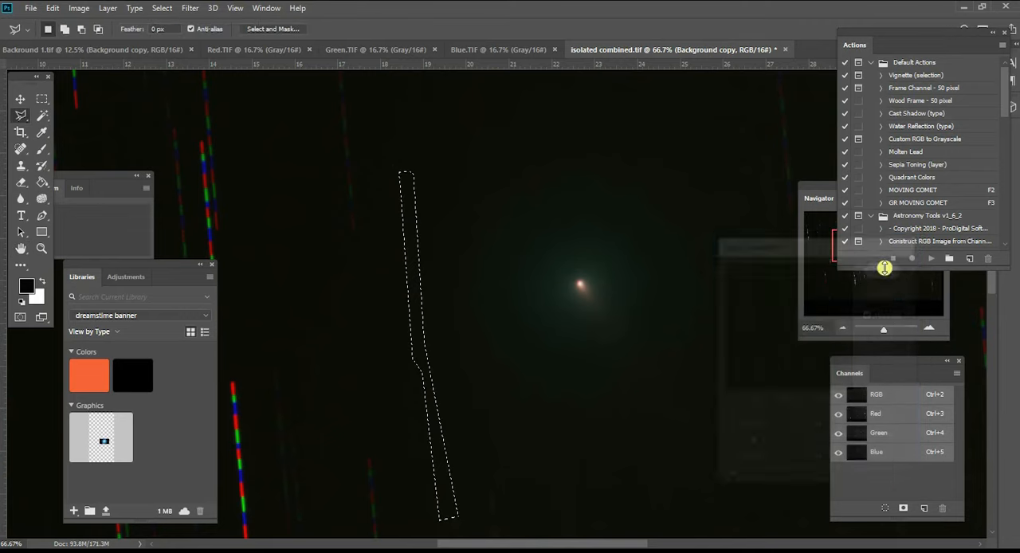
left_click(40, 98)
left_click(192, 103)
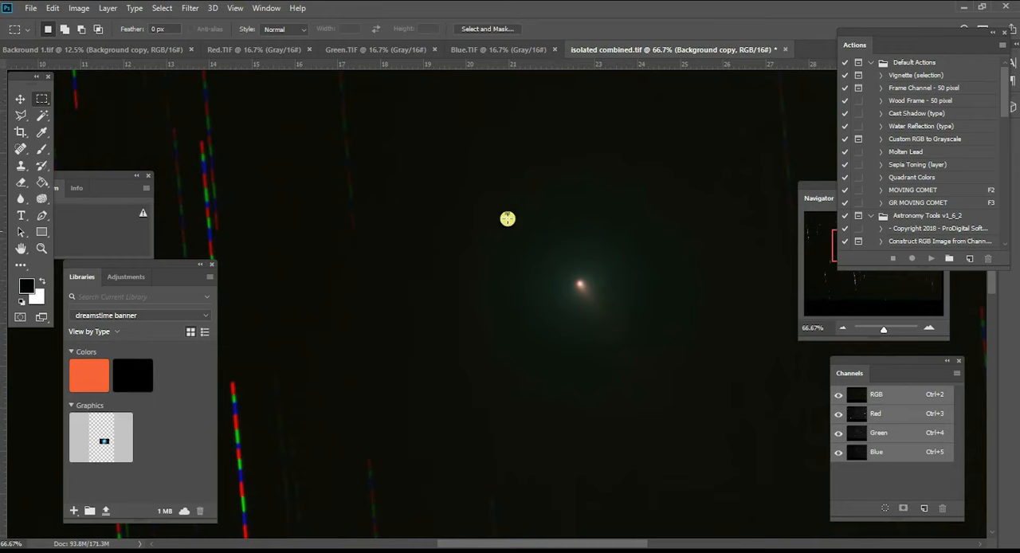
- Inspect the cleaned area around the comet up close and the star trails remaining across the whole frame
left_click(842, 327)
left_click(842, 327)
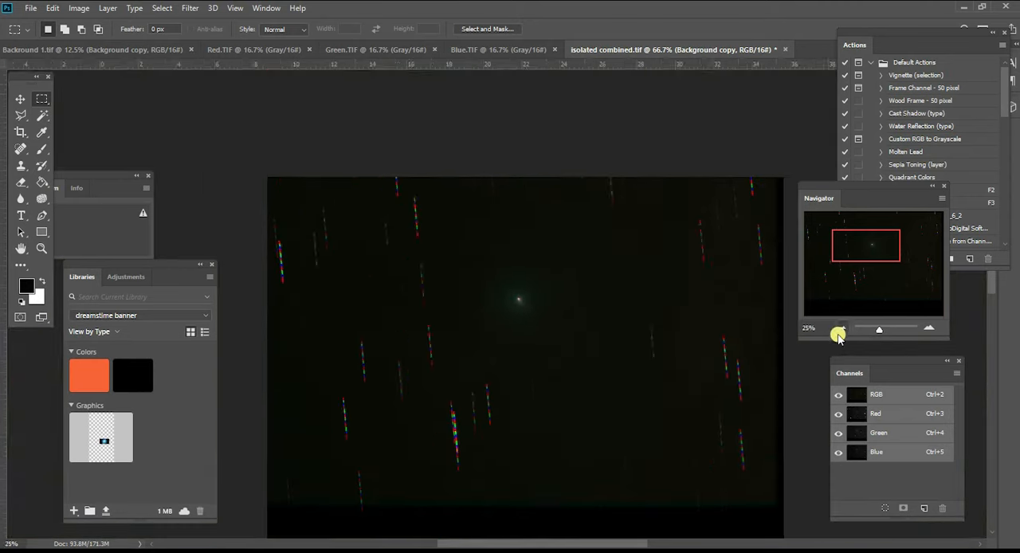
left_click(842, 328)
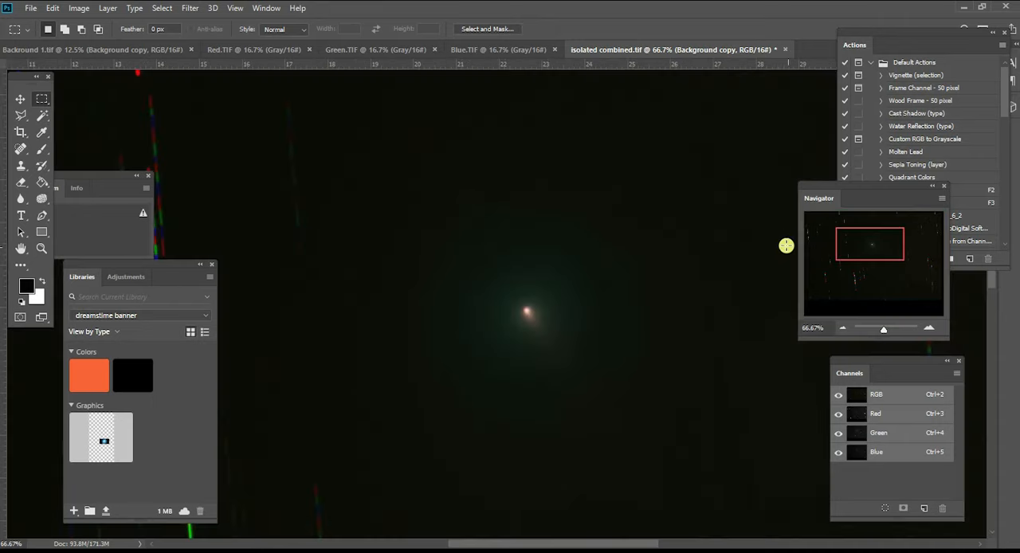
mouse_move(860, 248)
left_mouse_down()
mouse_move(864, 238)
mouse_move(860, 258)
left_mouse_up()
left_click(842, 327)
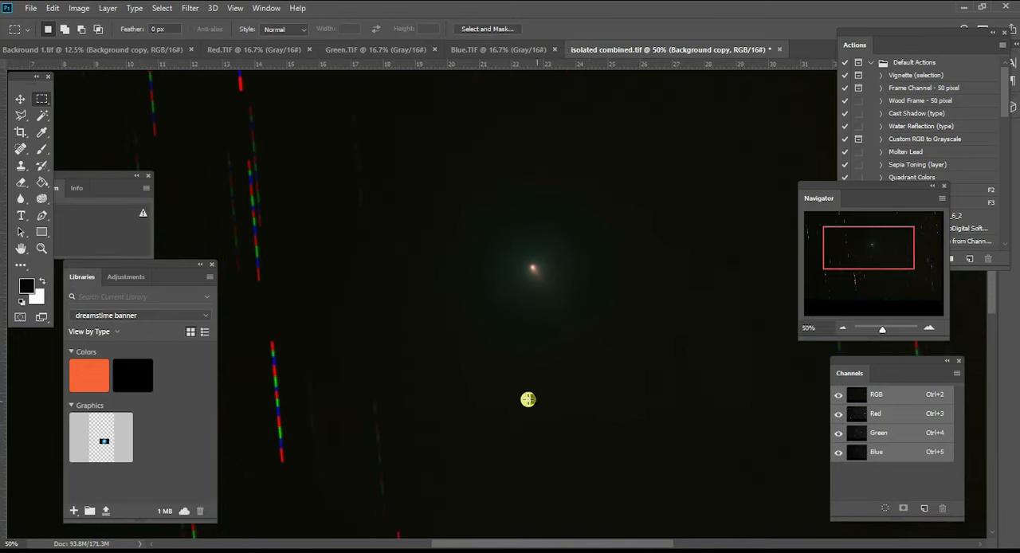
left_click(930, 327)
left_click(929, 328)
left_click(930, 328)
left_click(930, 327)
left_click(929, 327)
left_click_drag(878, 261, 871, 249)
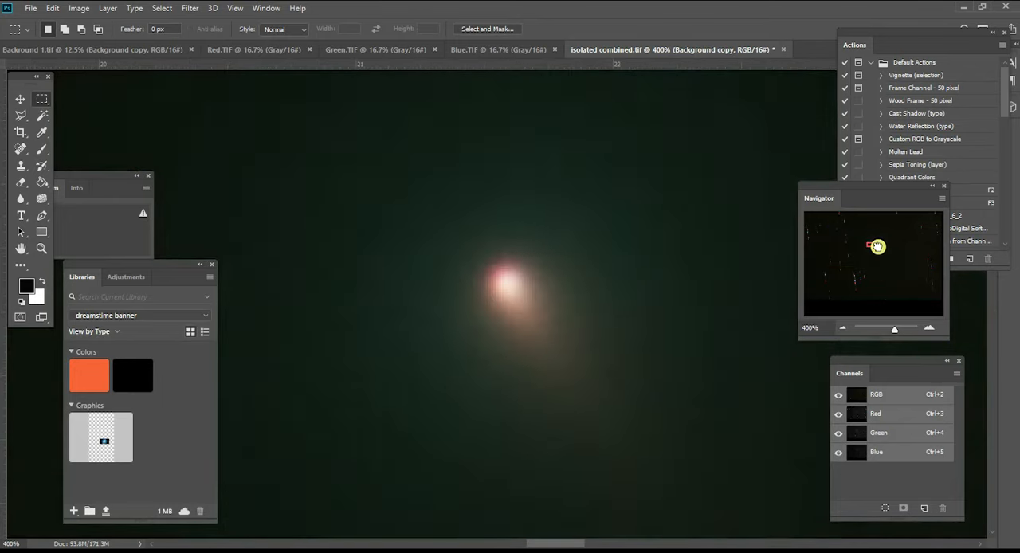
left_click(842, 328)
left_click(842, 327)
left_click(842, 327)
left_click(842, 327)
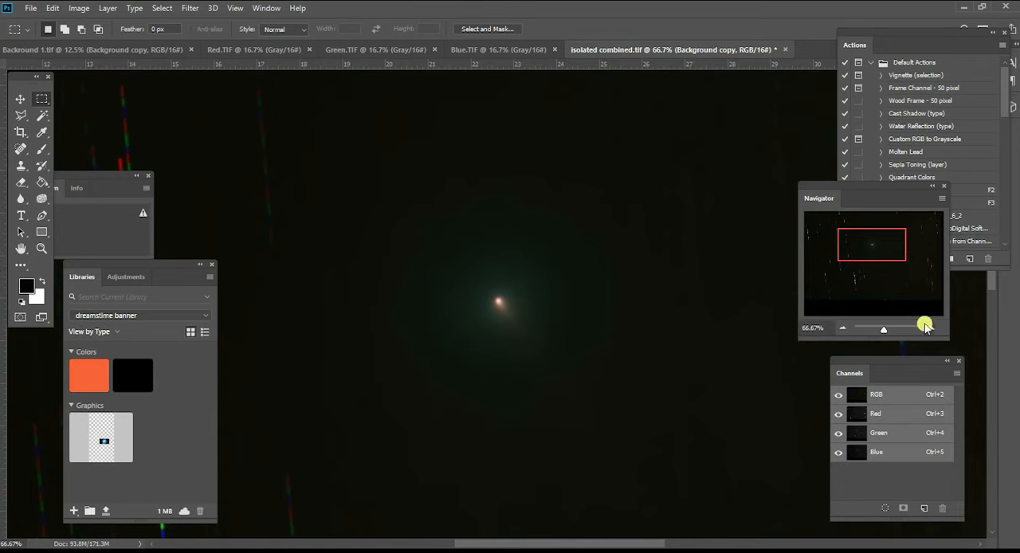
left_click(842, 329)
left_click(842, 329)
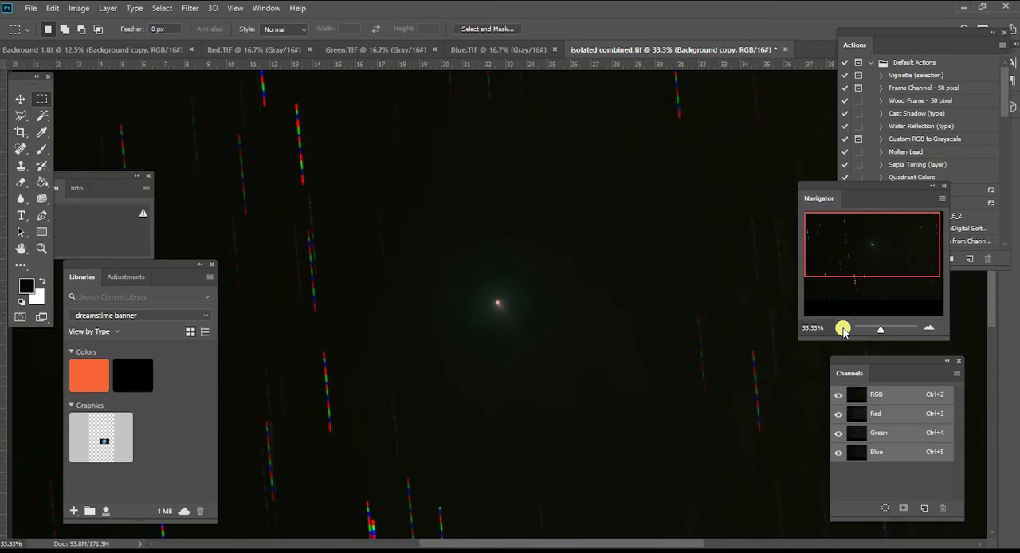
left_click(842, 329)
left_click(842, 329)
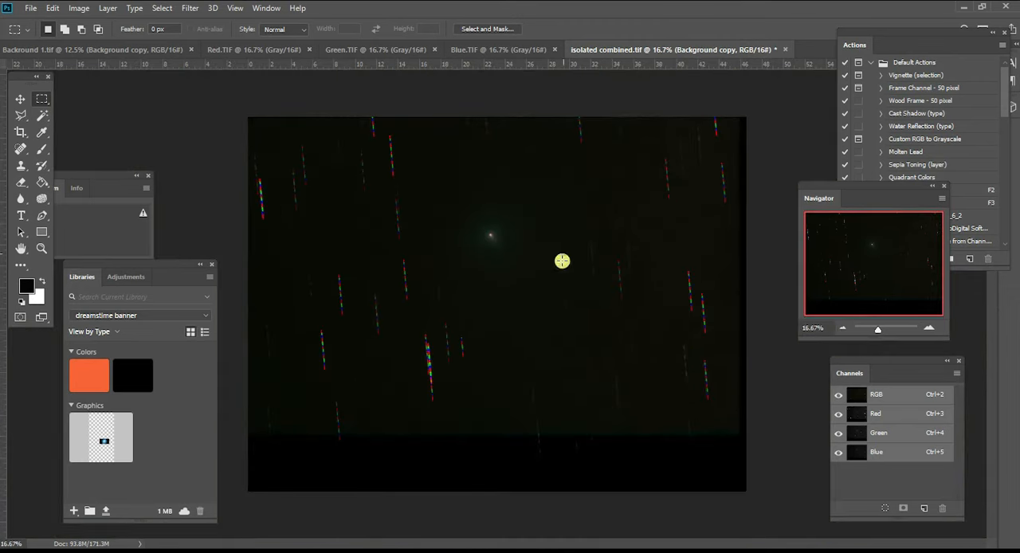
- Draw a loose freehand Lasso selection around the comet and its glow, and invert it to select the surrounding background
left_click(20, 117)
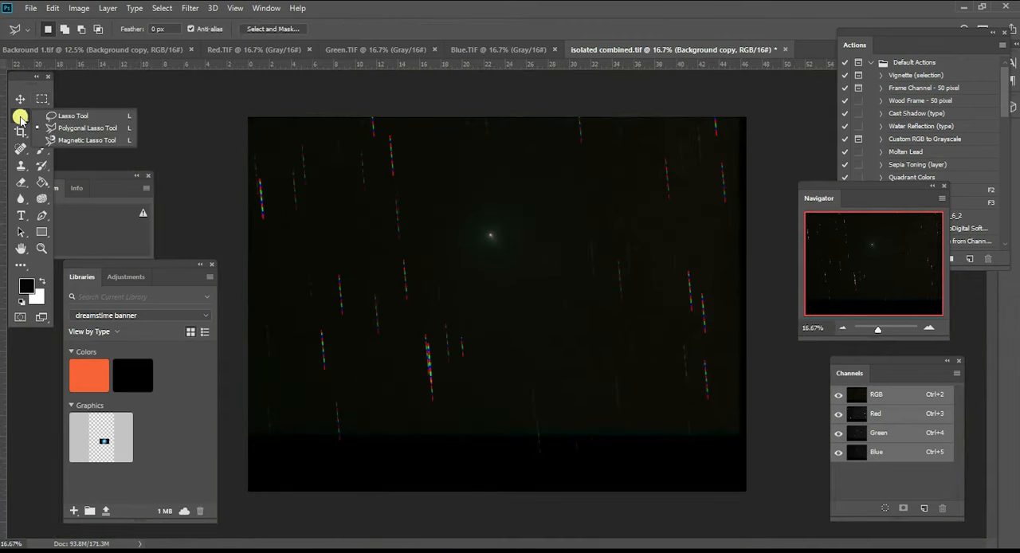
left_click(68, 117)
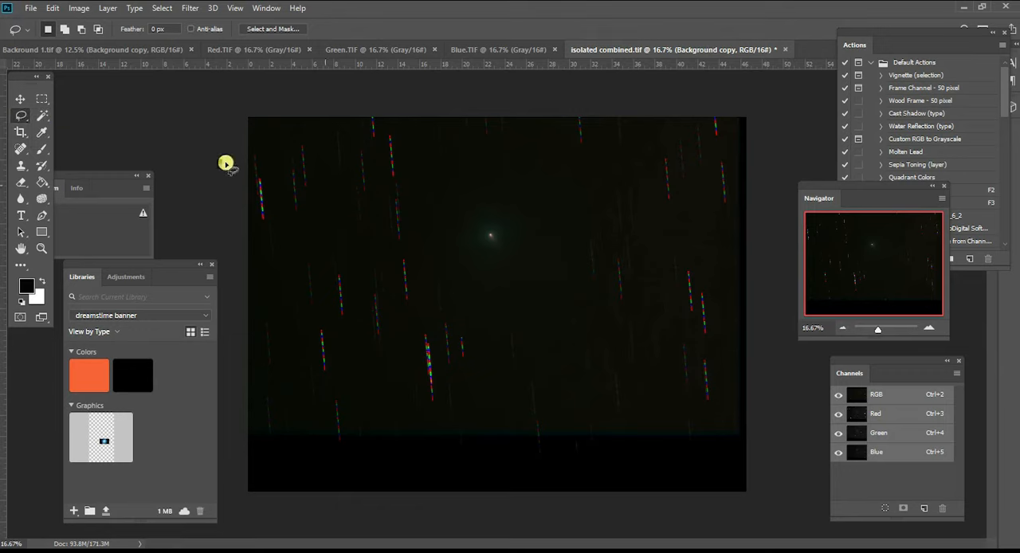
left_click(926, 329)
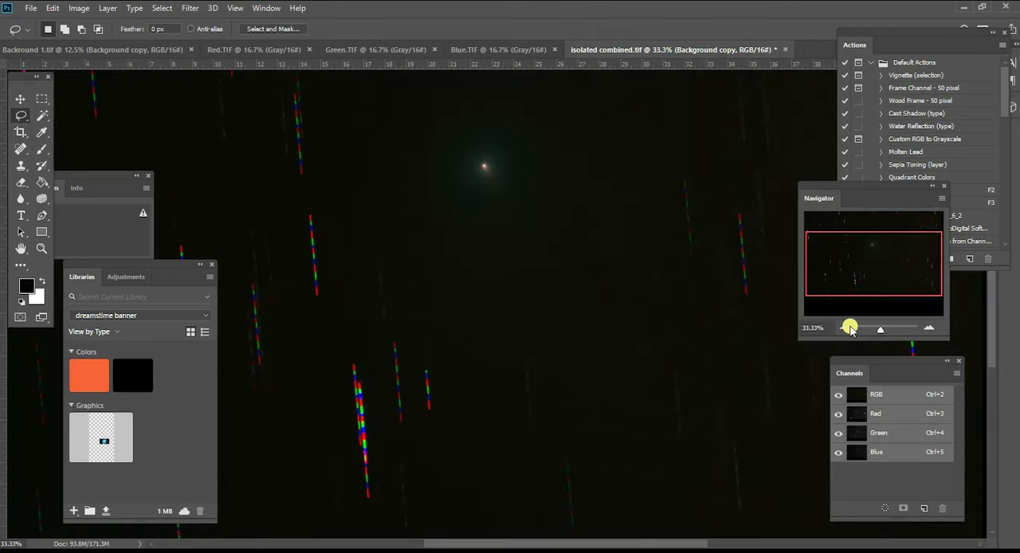
left_click(846, 327)
left_click_drag(846, 297, 855, 269)
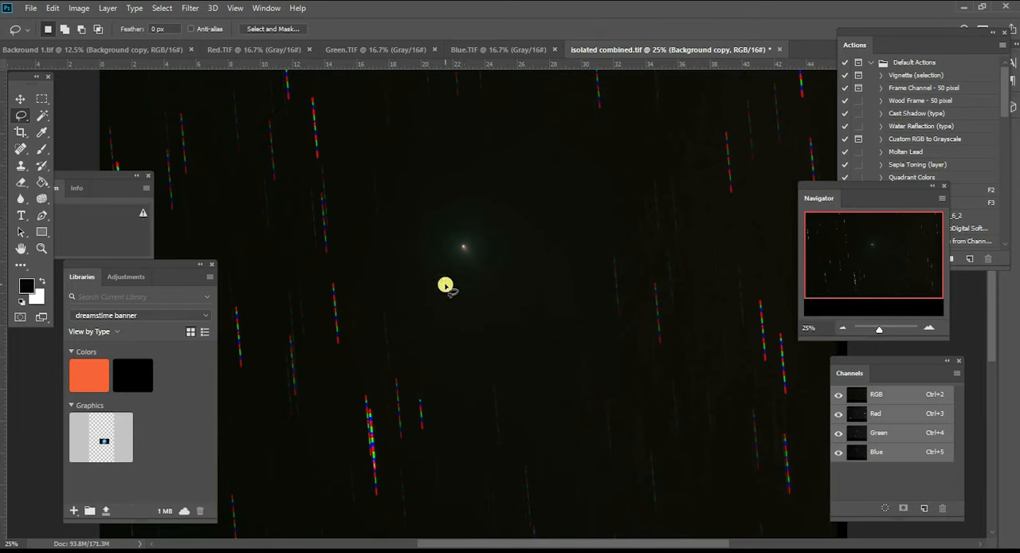
mouse_move(465, 153)
left_mouse_down()
mouse_move(390, 169)
mouse_move(368, 193)
mouse_move(358, 246)
mouse_move(436, 359)
mouse_move(486, 385)
mouse_move(564, 387)
mouse_move(591, 364)
mouse_move(609, 299)
mouse_move(614, 253)
mouse_move(584, 198)
mouse_move(534, 149)
mouse_move(471, 136)
mouse_move(424, 143)
mouse_move(389, 169)
left_mouse_up()
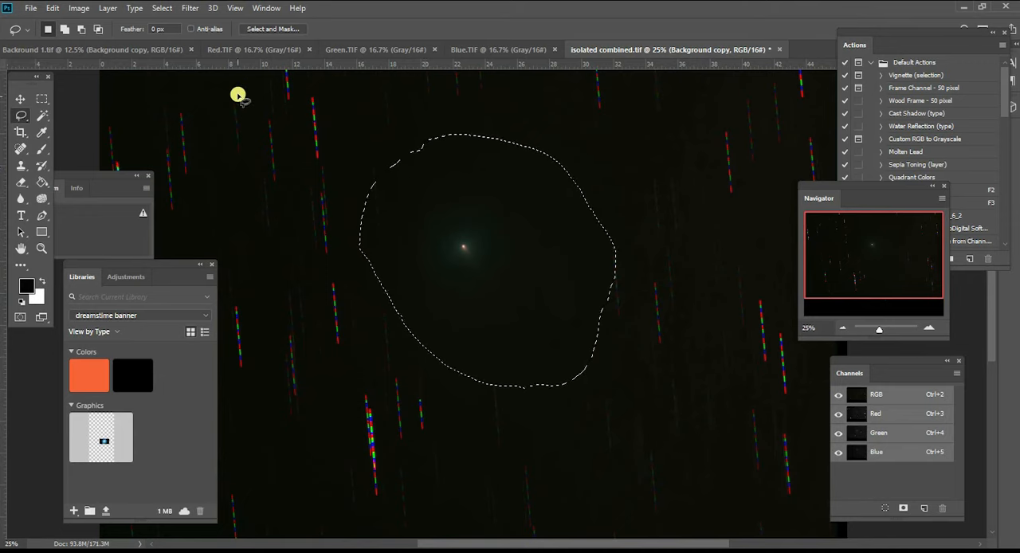
left_click(163, 8)
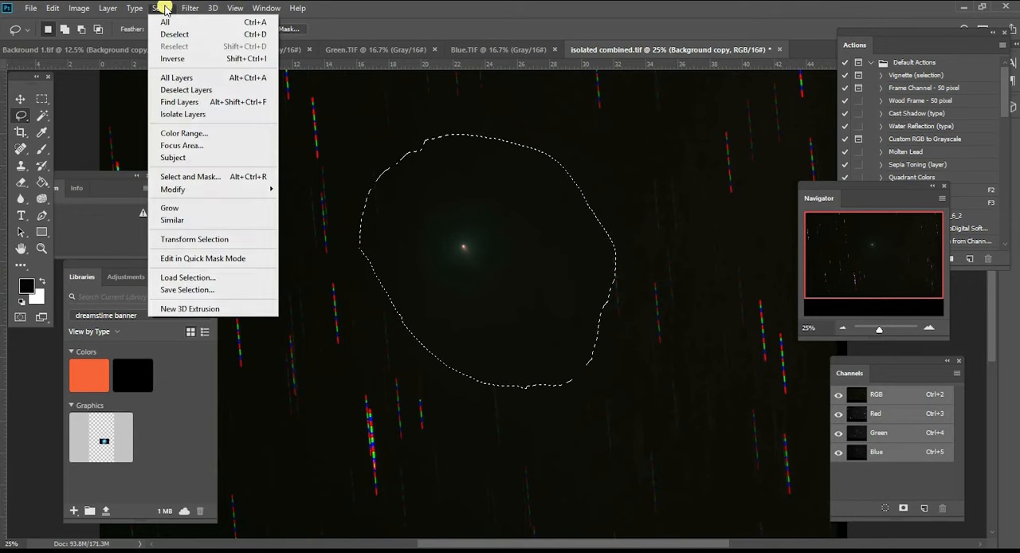
left_click(215, 62)
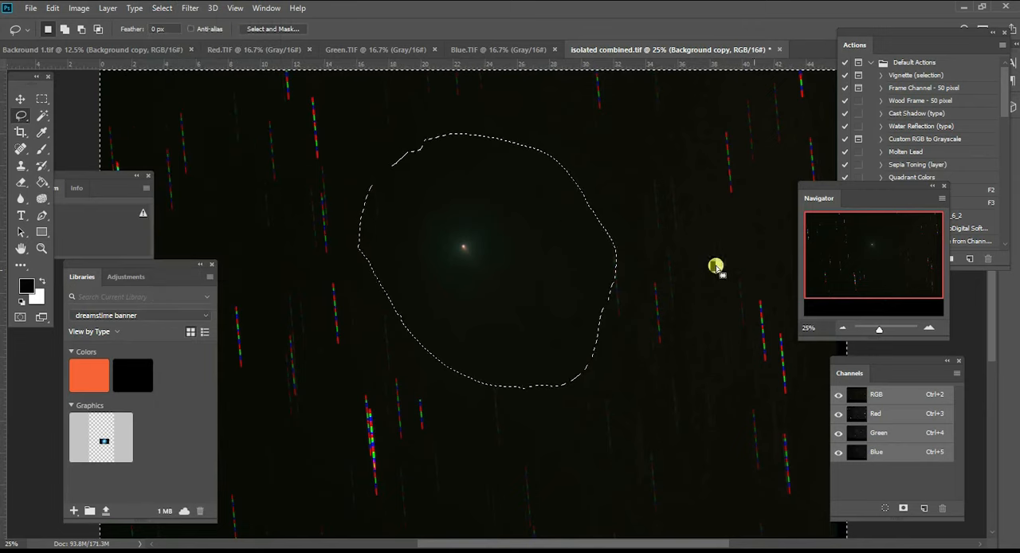
- Apply Dust & Scratches to the background outside the comet with a radius of 32 pixels and a threshold of 0 levels
mouse_move(859, 253)
left_mouse_down()
mouse_move(866, 277)
mouse_move(861, 266)
left_mouse_up()
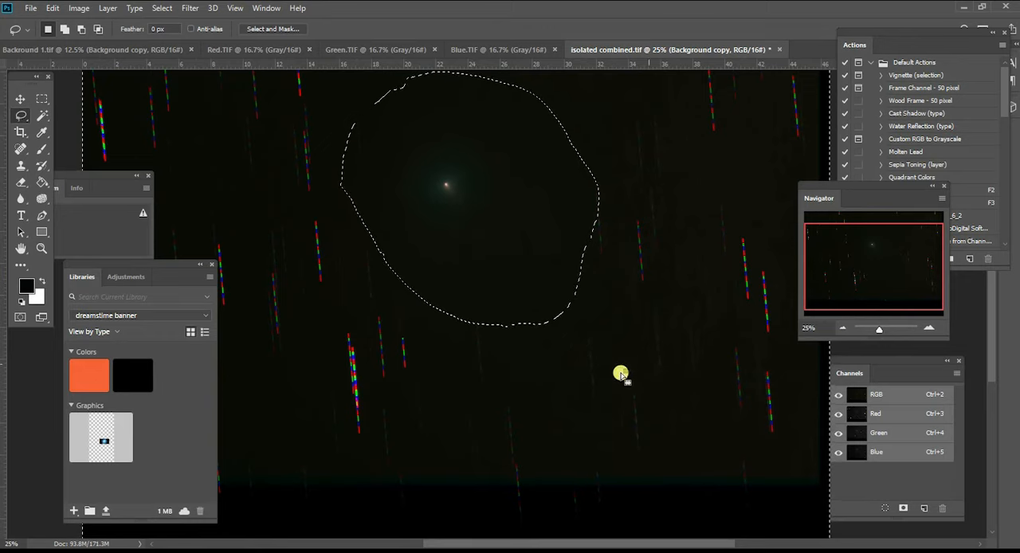
left_click(841, 328)
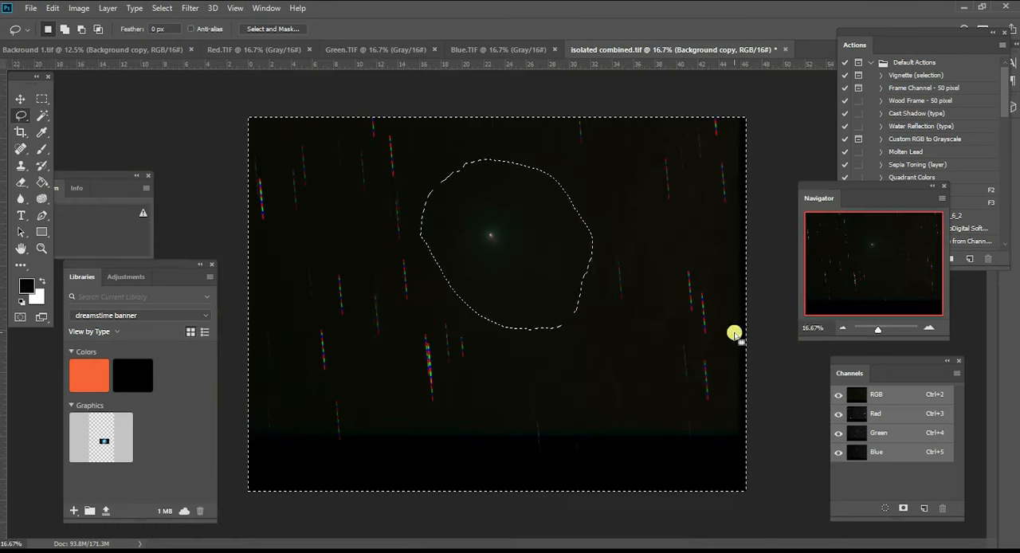
left_click(189, 8)
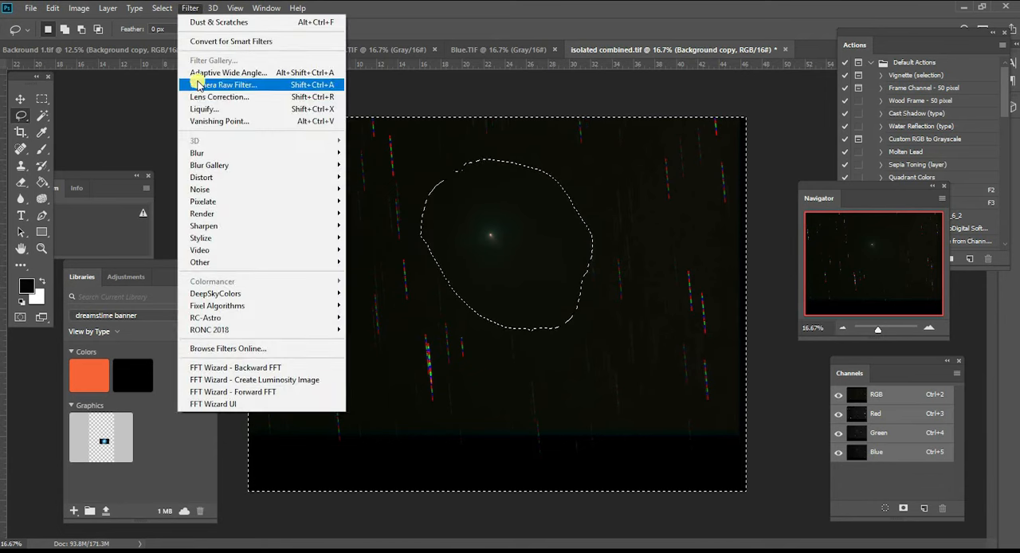
mouse_move(200, 188)
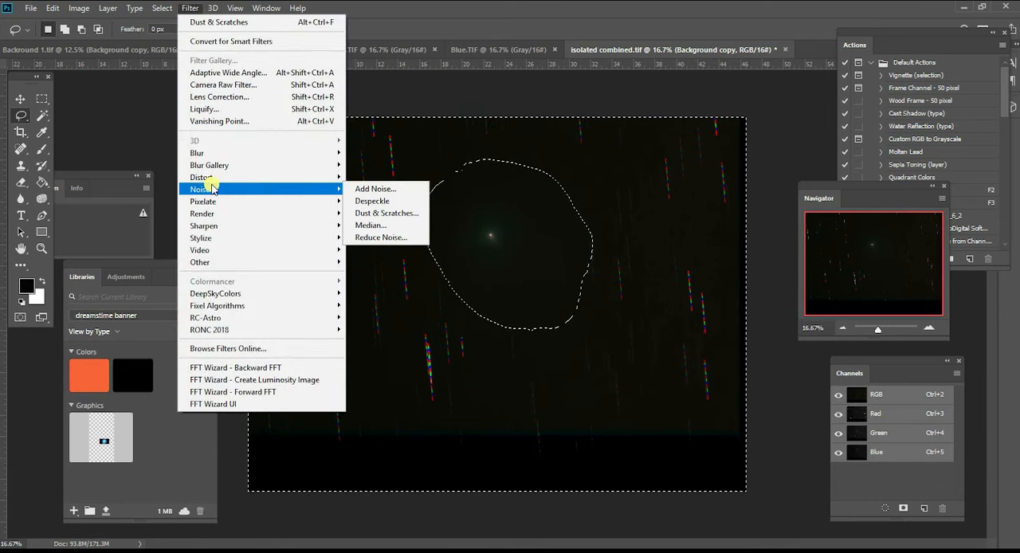
left_click(366, 214)
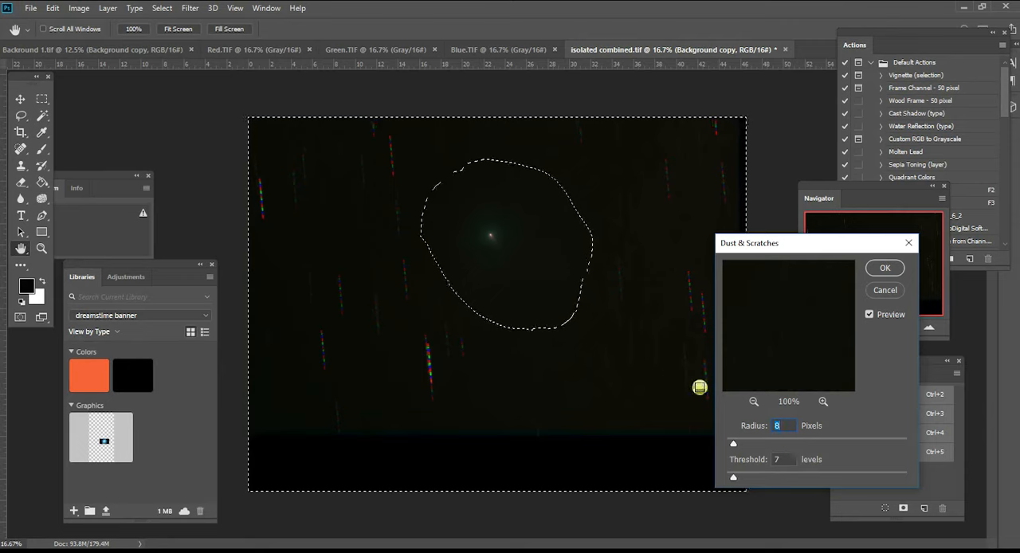
left_click_drag(734, 445, 751, 444)
mouse_move(733, 476)
left_mouse_down()
mouse_move(753, 479)
mouse_move(744, 478)
left_mouse_up()
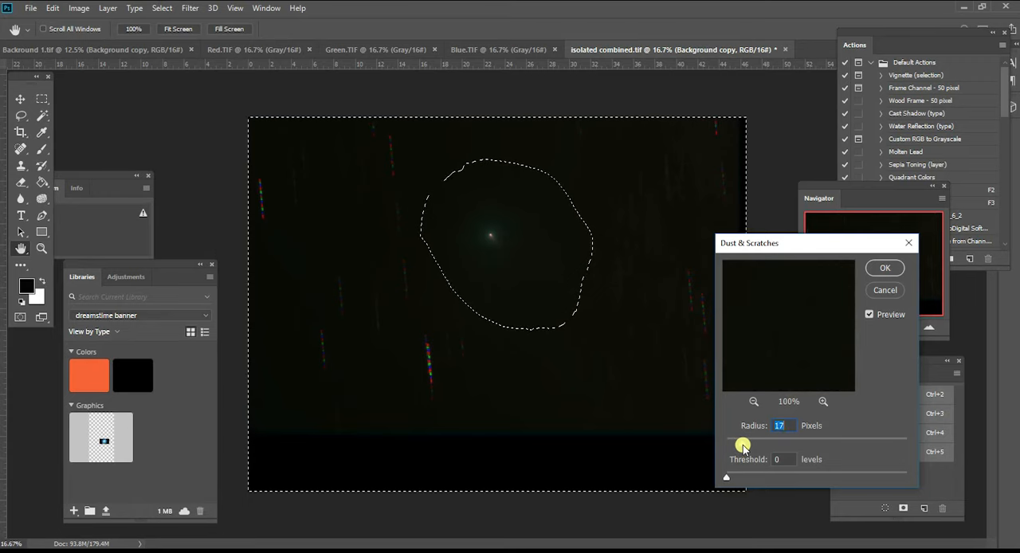
left_click_drag(743, 446, 756, 442)
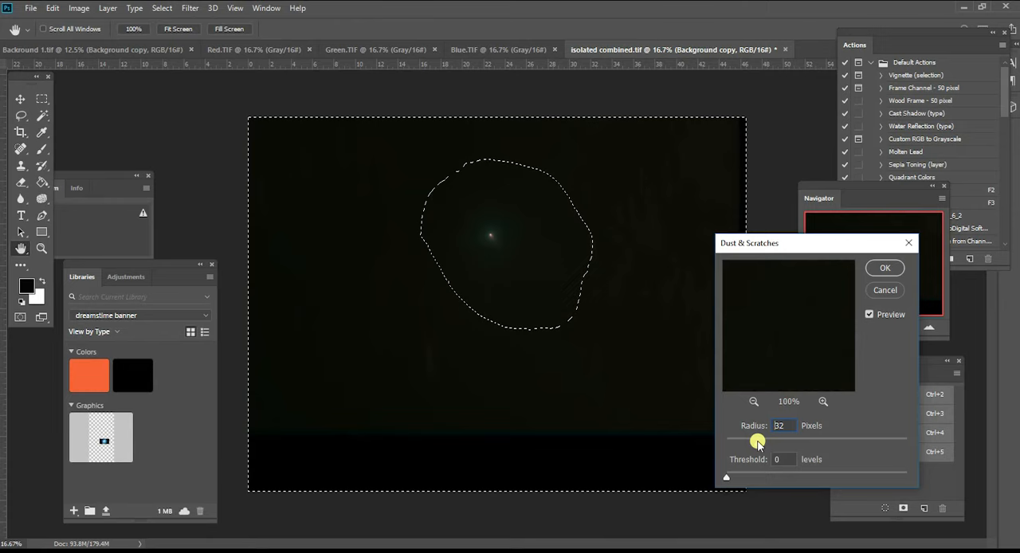
left_click(873, 271)
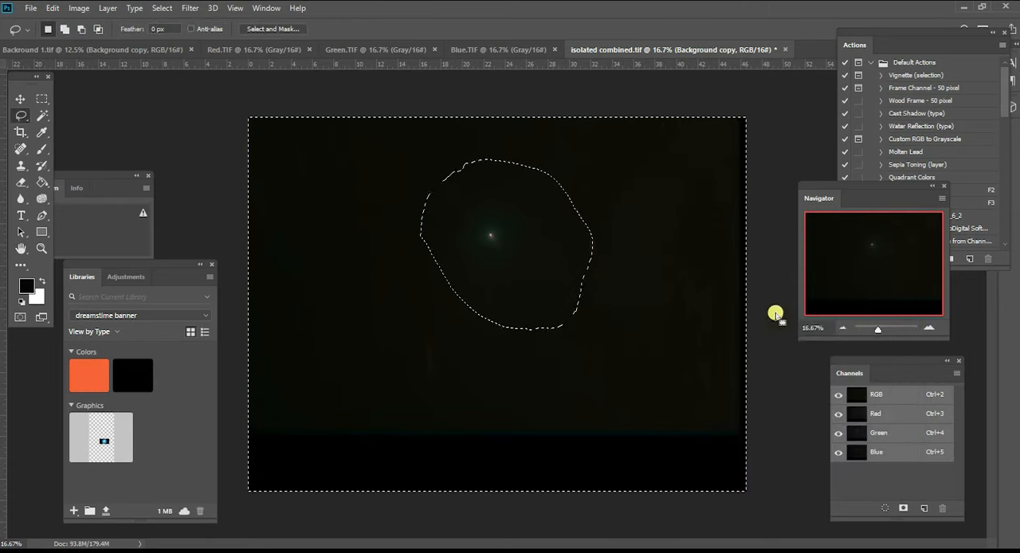
- Run GradientXTerminator on the selected background with coarse detail and medium aggressiveness, and clear the selection
left_click(932, 327)
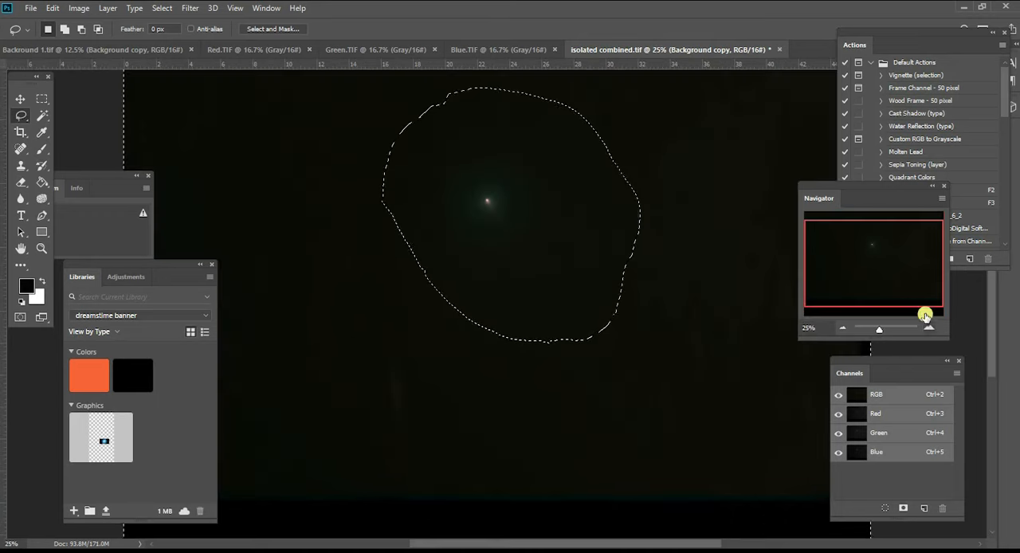
left_click_drag(887, 252, 874, 256)
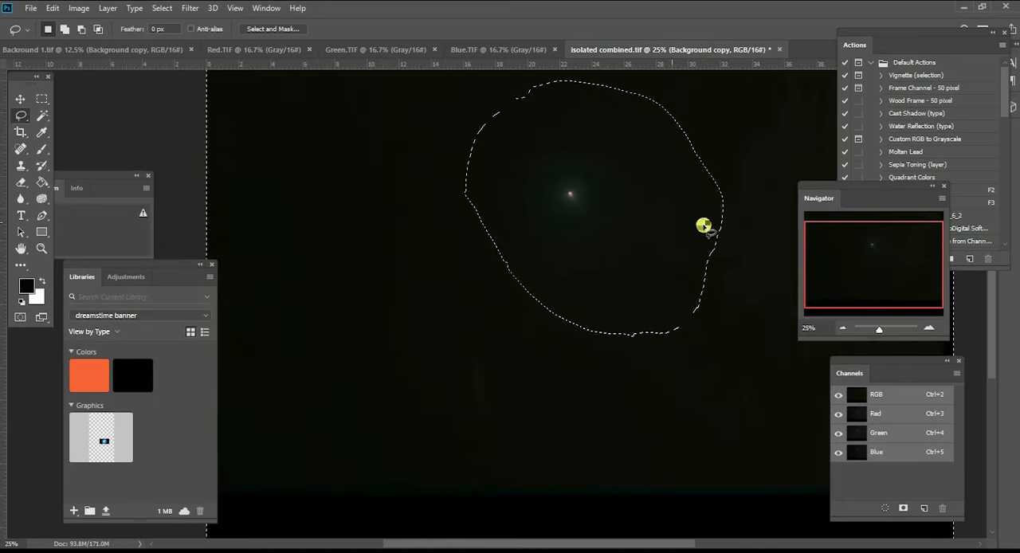
left_click(189, 8)
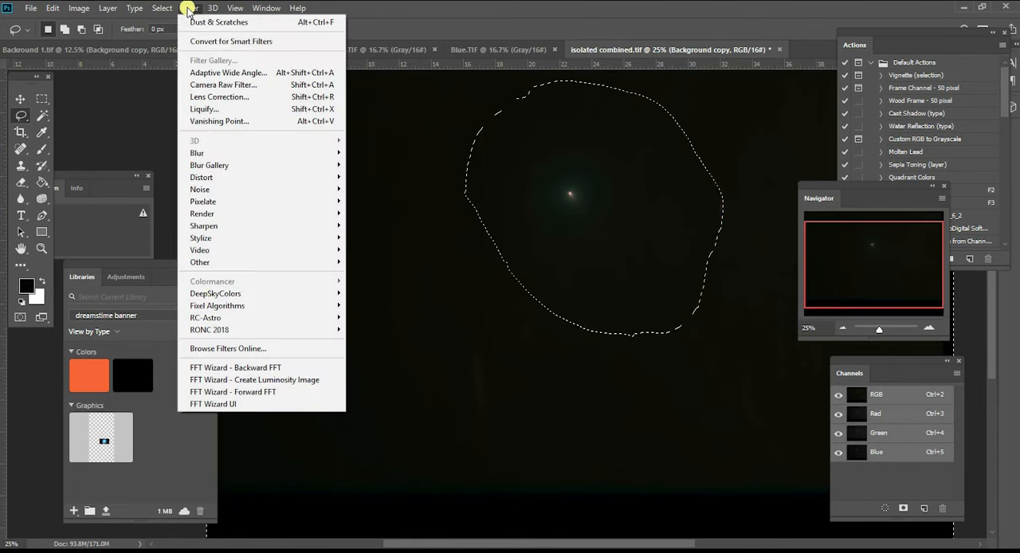
mouse_move(246, 238)
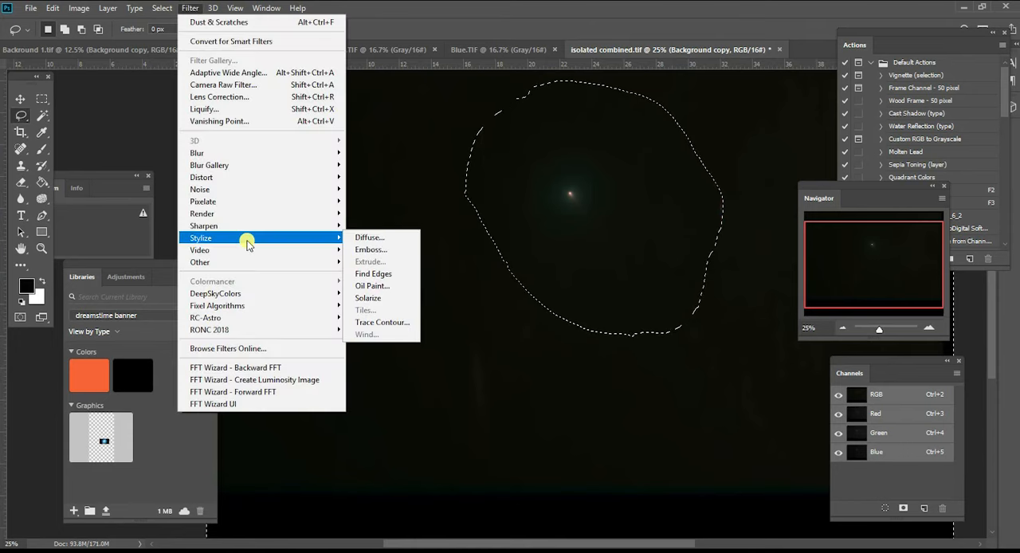
mouse_move(250, 318)
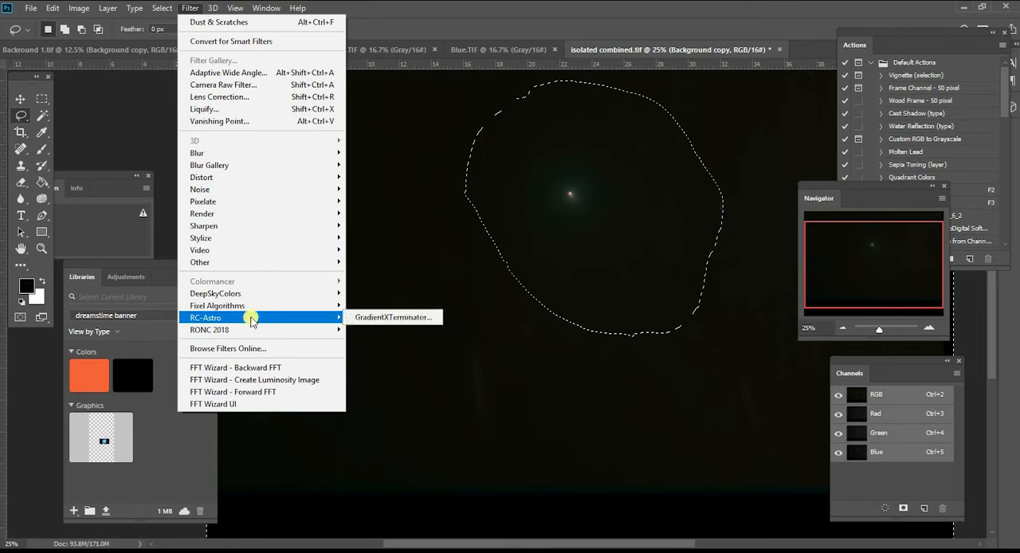
left_click(382, 318)
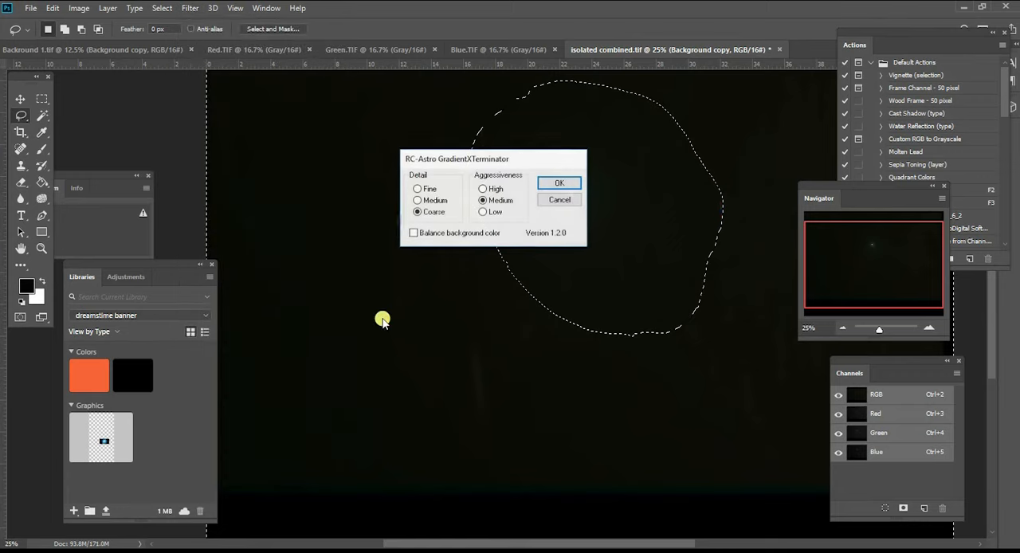
left_click(558, 184)
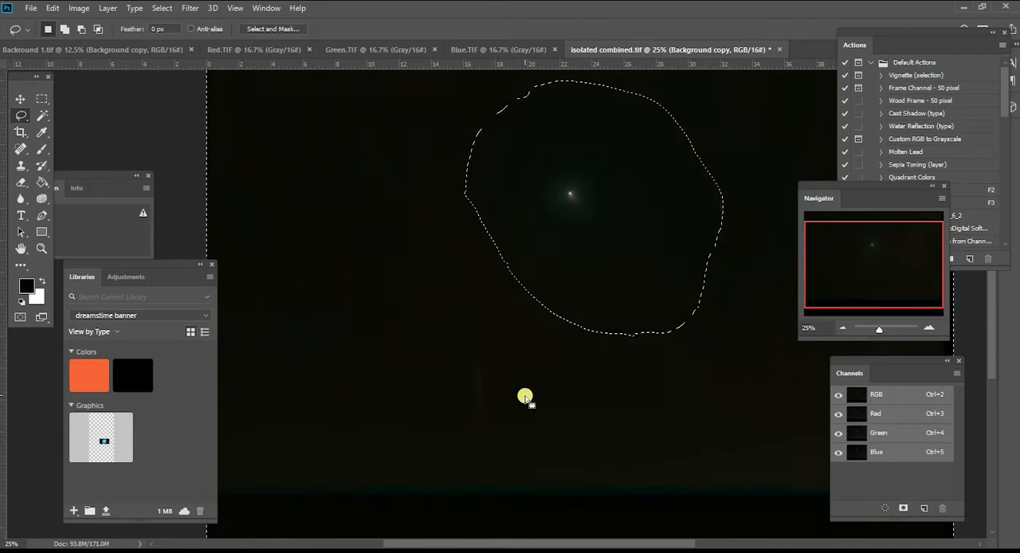
left_click_drag(865, 270, 865, 246)
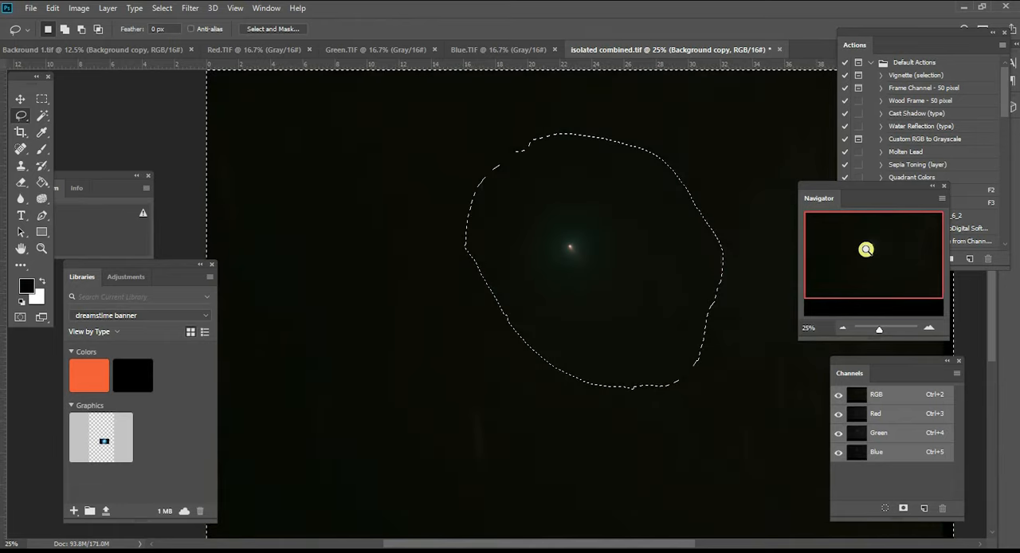
left_click(41, 99)
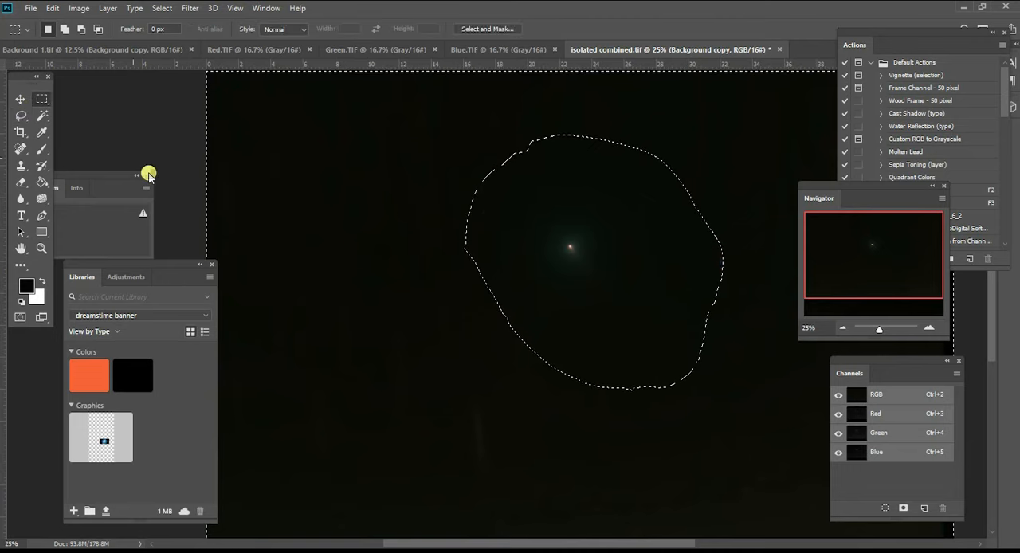
left_click(362, 200)
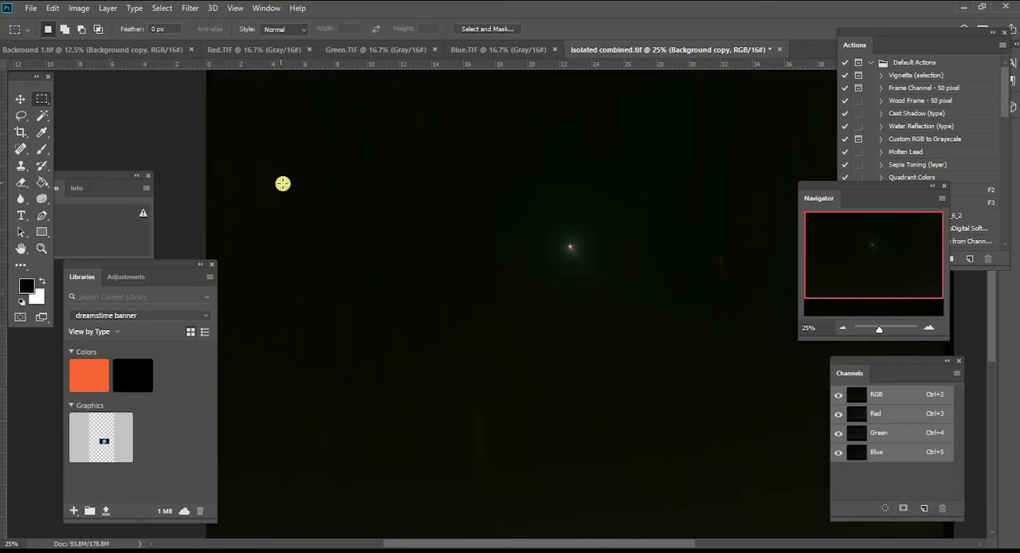
- Outline the faint star trail to the left of the comet with a narrow Polygonal Lasso selection
left_click(20, 115)
left_click(66, 128)
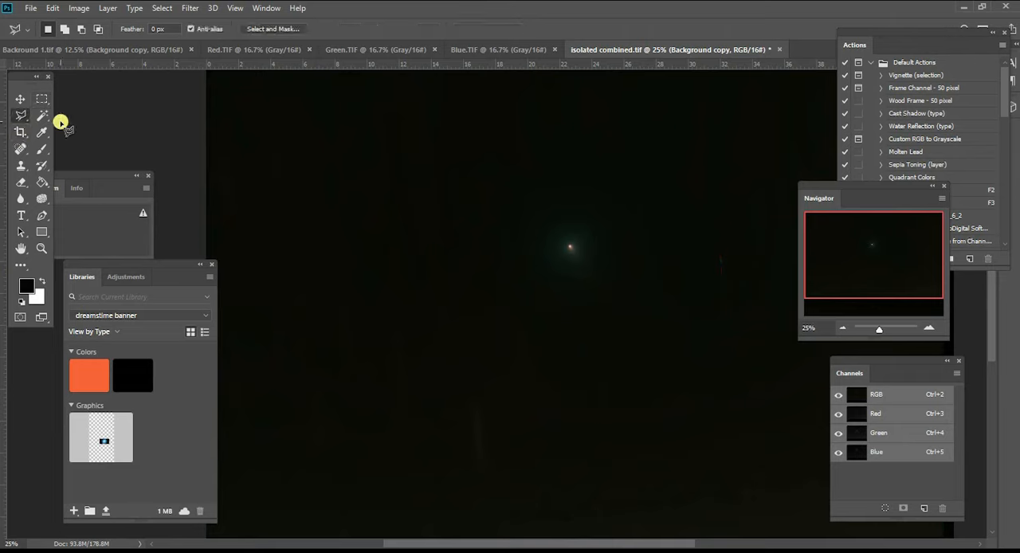
left_click(484, 234)
left_click(490, 215)
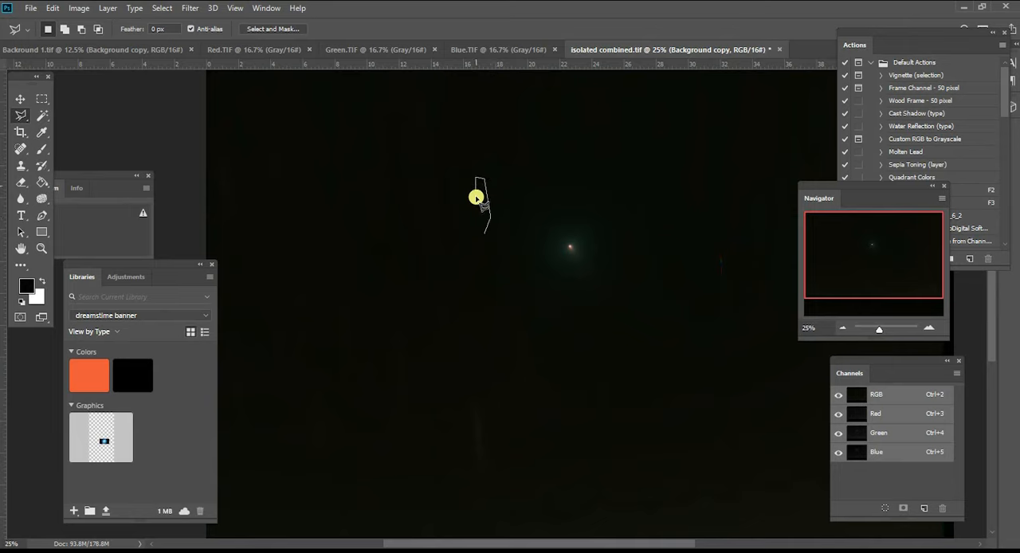
left_click(483, 232)
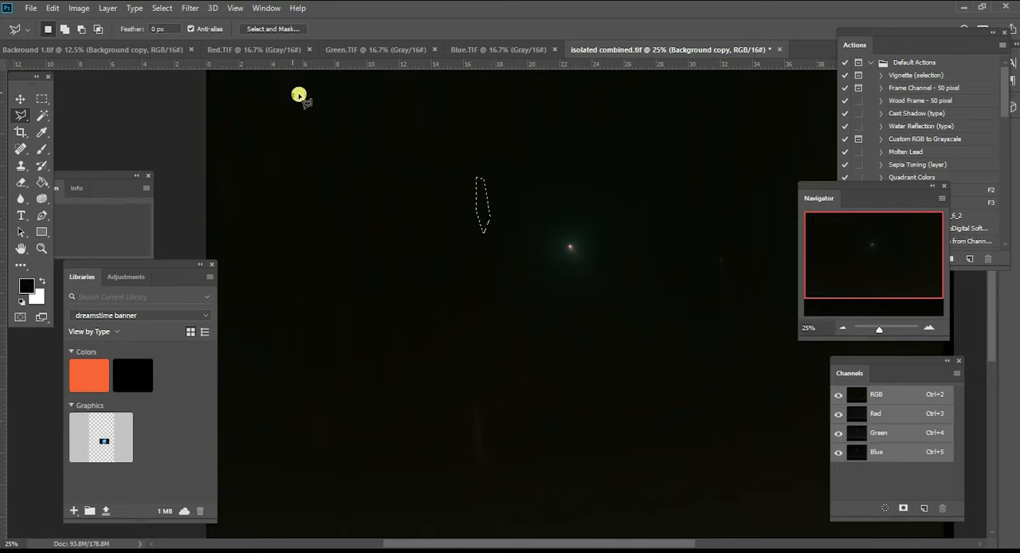
- Apply Dust & Scratches to the selected trail with a radius of about 28 pixels and threshold 0, and clear the selection
left_click(188, 9)
mouse_move(244, 189)
left_click(390, 213)
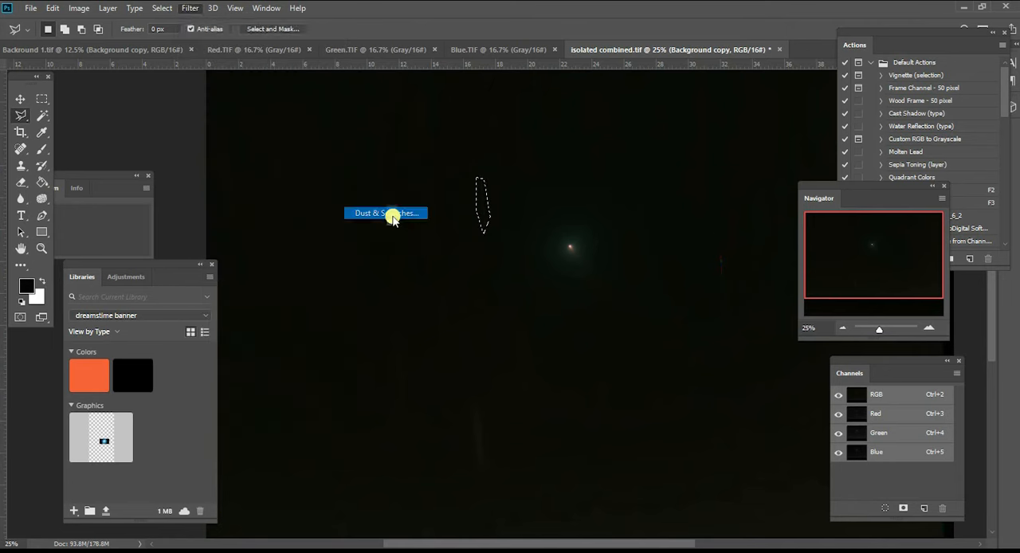
left_click_drag(760, 440, 754, 444)
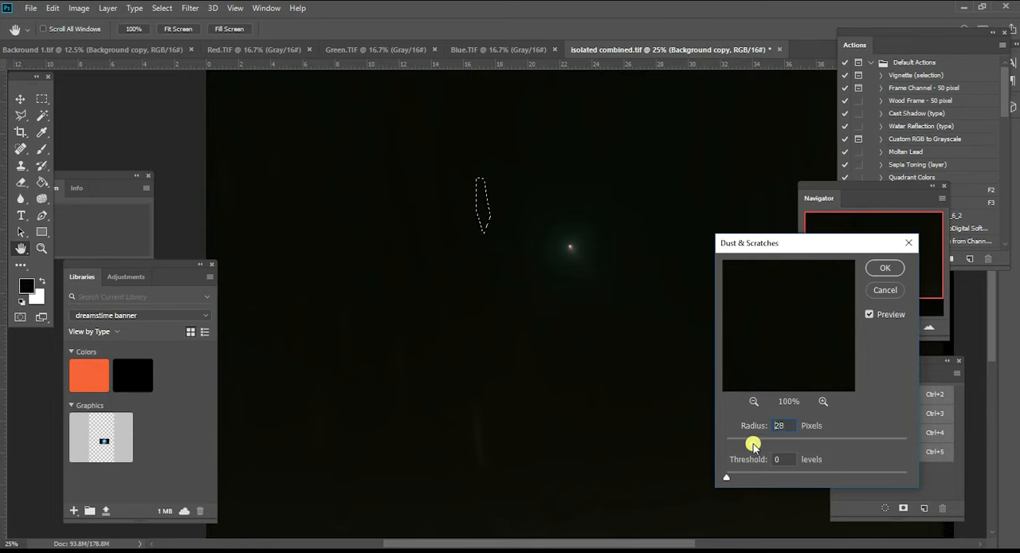
left_click(885, 268)
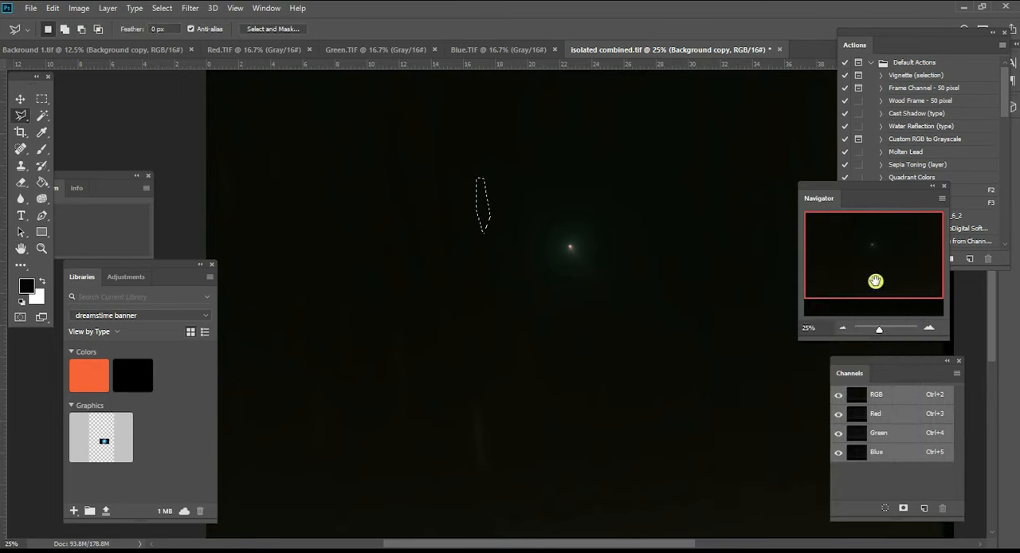
left_click(42, 98)
left_click(298, 148)
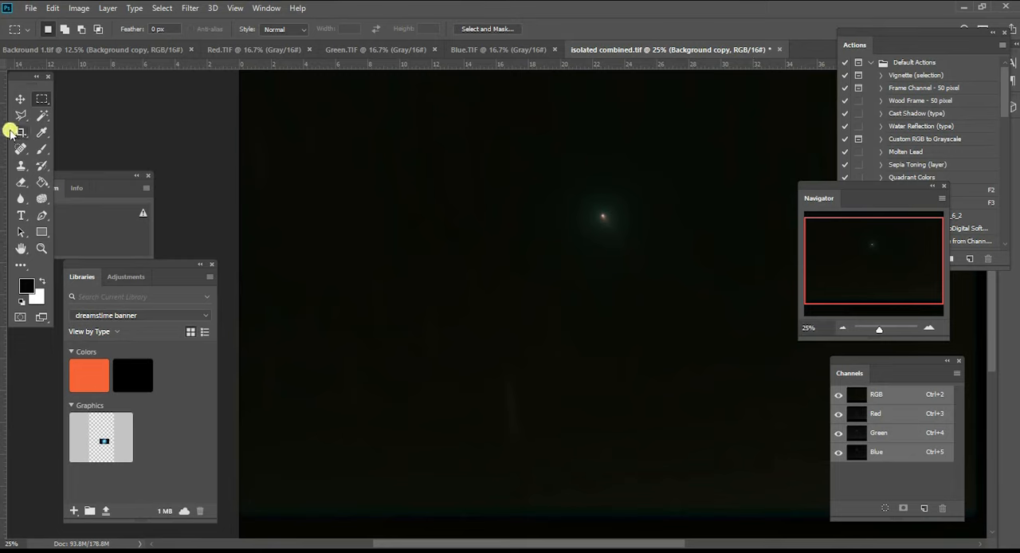
- Outline the short trail remnant to the right of the comet with a small Polygonal Lasso selection
left_click(41, 115)
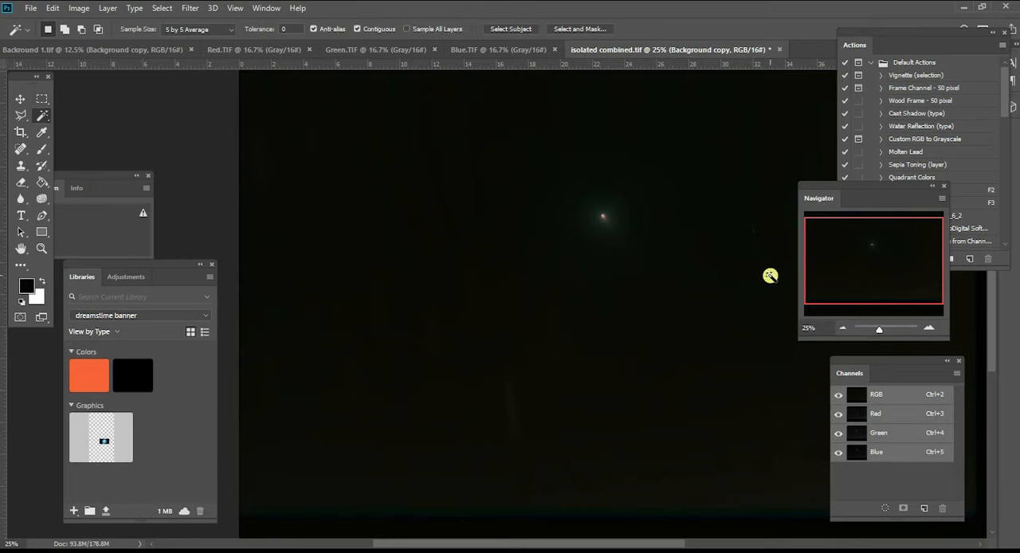
left_click(19, 113)
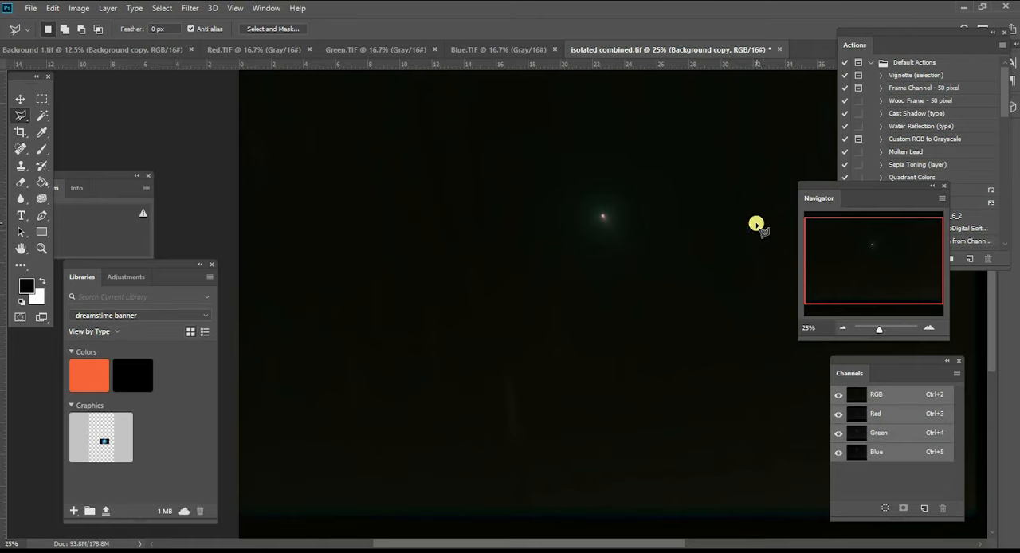
left_click_drag(758, 224, 763, 246)
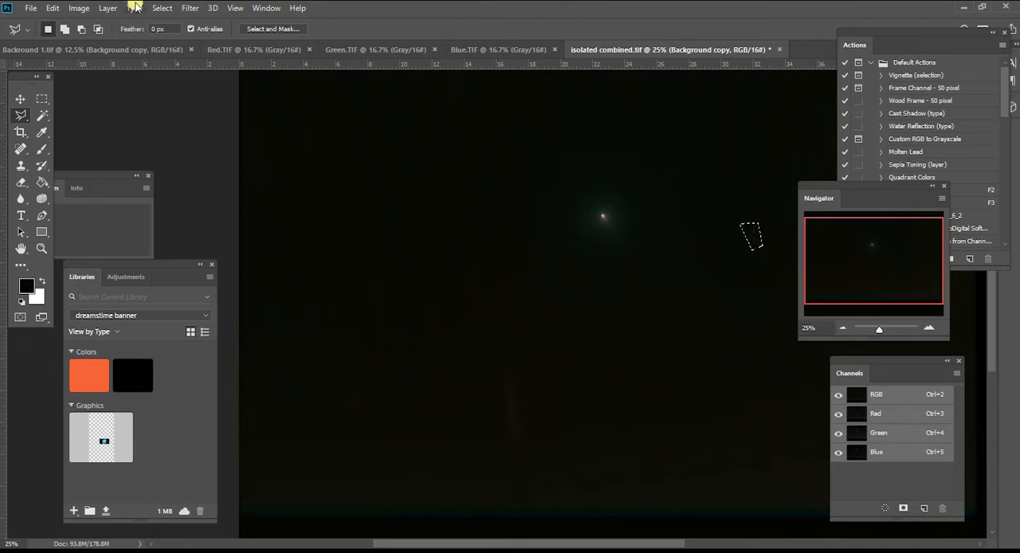
- Apply Dust & Scratches to the selected trail remnant with a radius of 19 pixels and threshold 0, and clear the selection
left_click(191, 8)
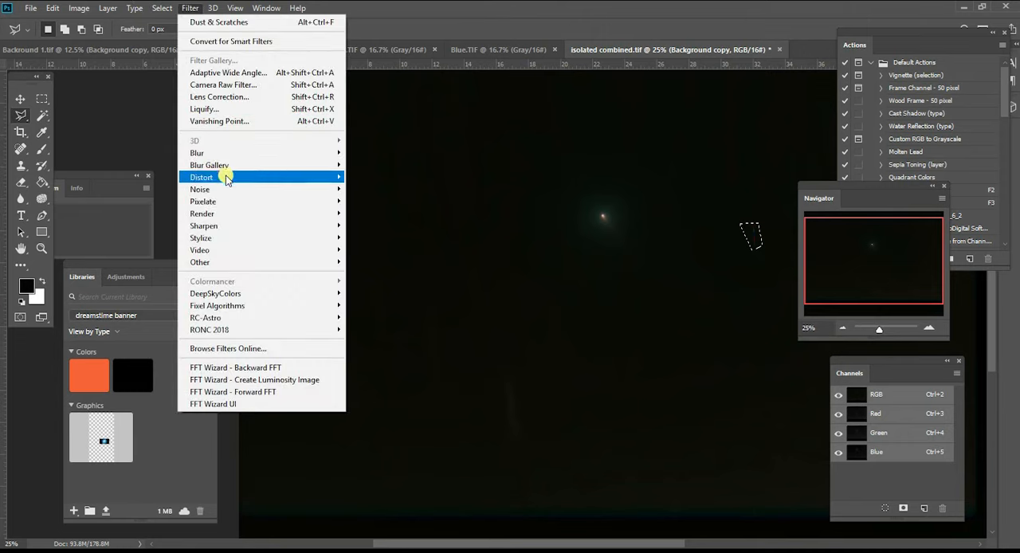
mouse_move(298, 191)
left_click(364, 213)
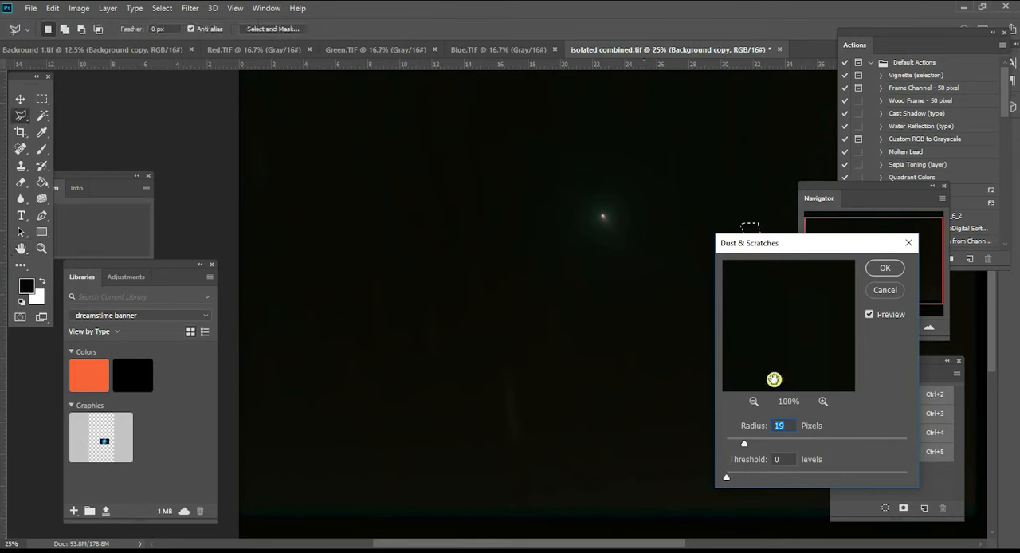
key("Return")
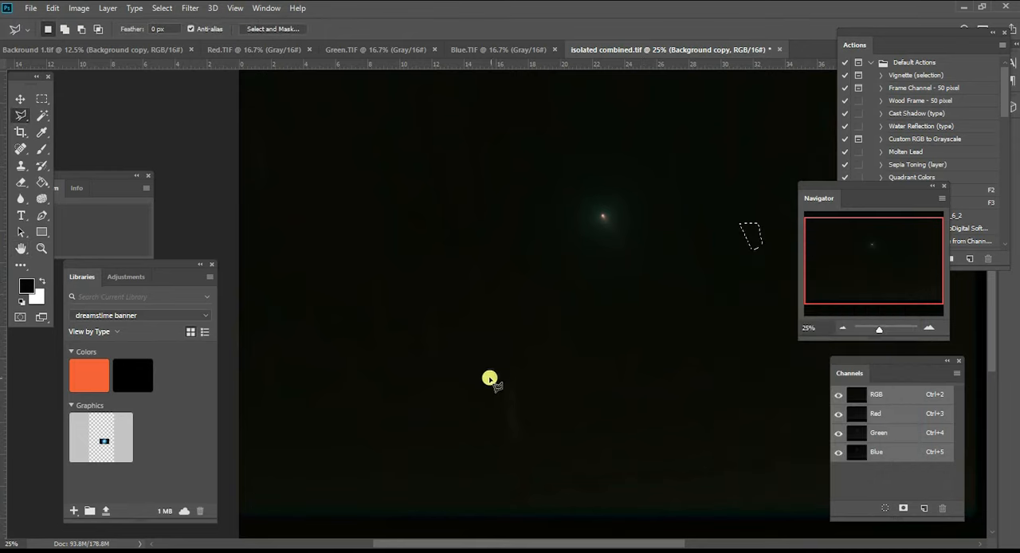
left_click(42, 100)
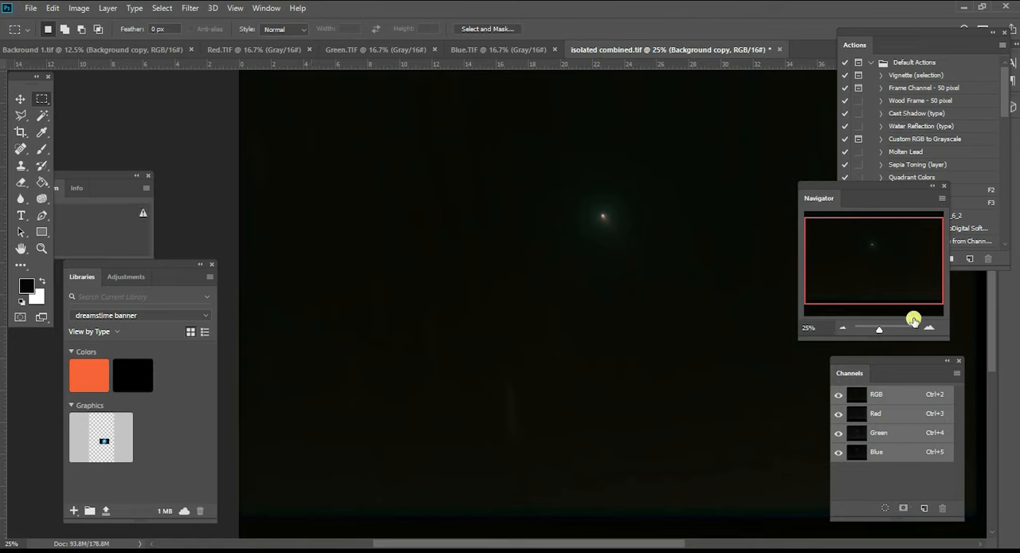
- Inspect the background around the comet at 25% and across the whole frame for remaining trails and gradients
left_click_drag(880, 269, 879, 252)
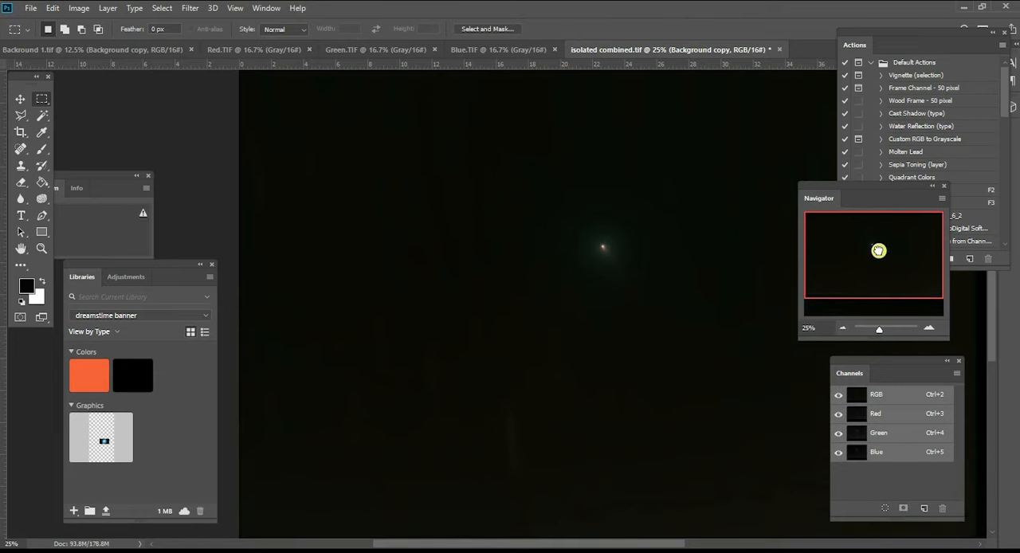
left_click(839, 330)
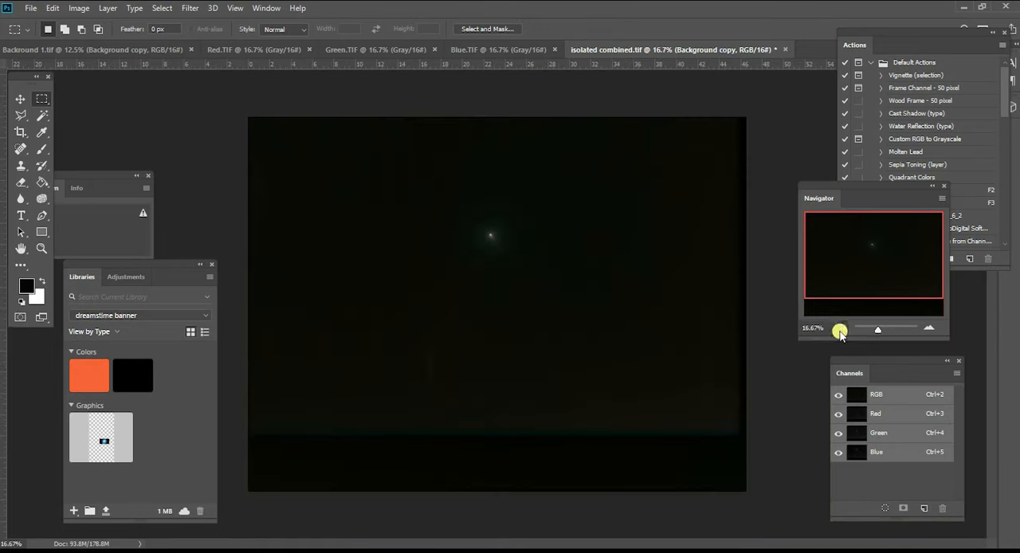
left_click(928, 327)
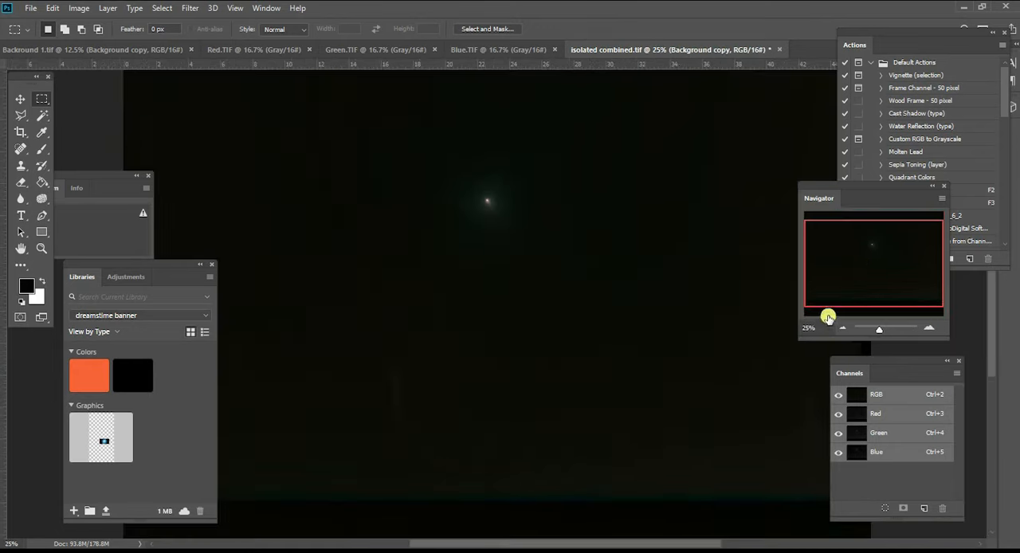
left_click_drag(876, 270, 863, 245)
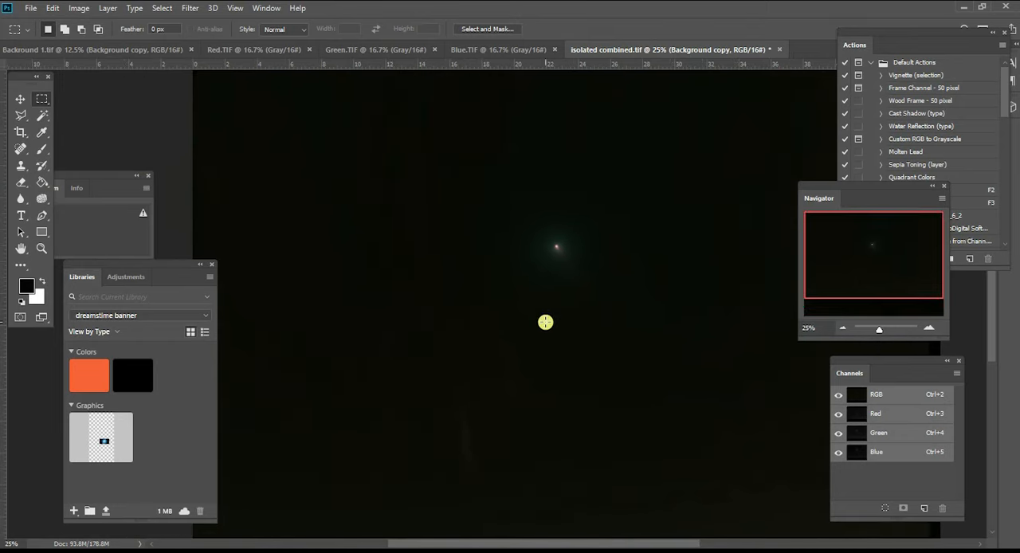
mouse_move(863, 256)
left_mouse_down()
mouse_move(866, 268)
mouse_move(857, 258)
left_mouse_up()
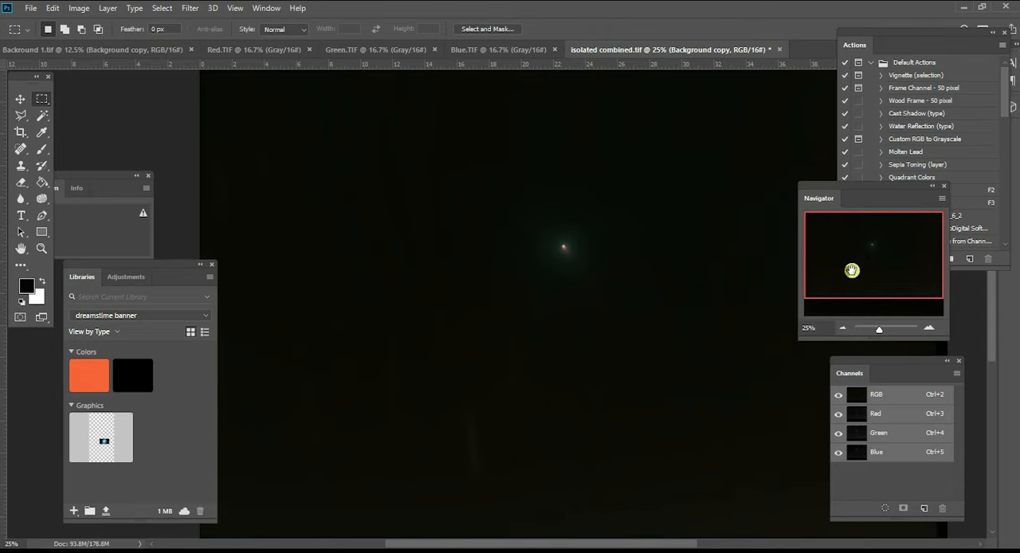
left_click(843, 329)
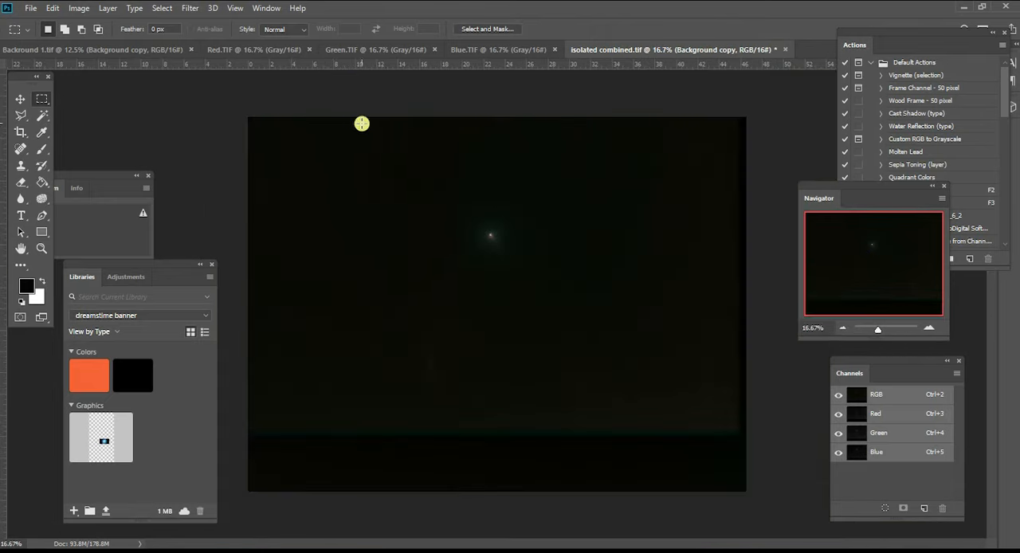
- Darken the comet image's background with the Camera Raw Filter by setting Blacks to -28, checking the comet's glow at 100%
left_click(186, 10)
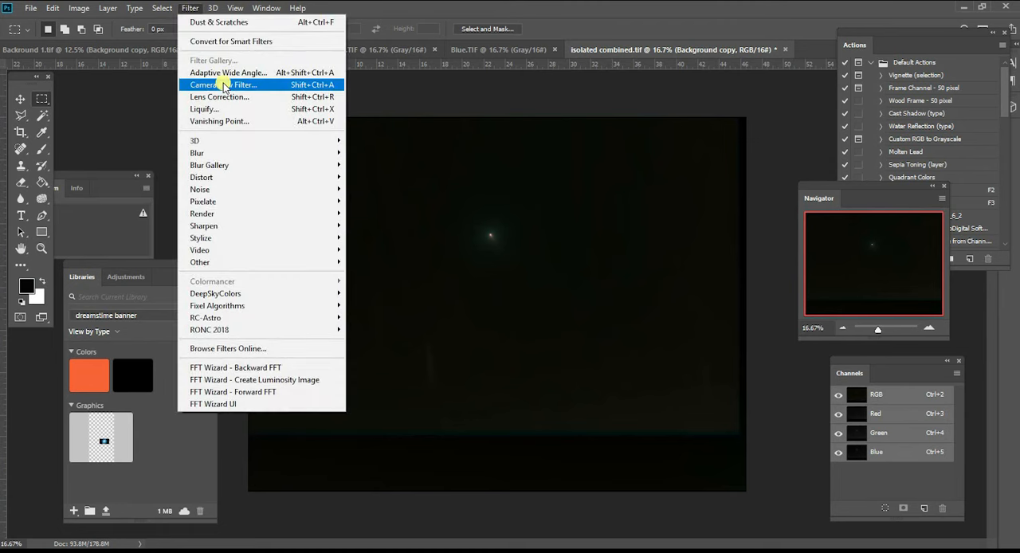
left_click(223, 86)
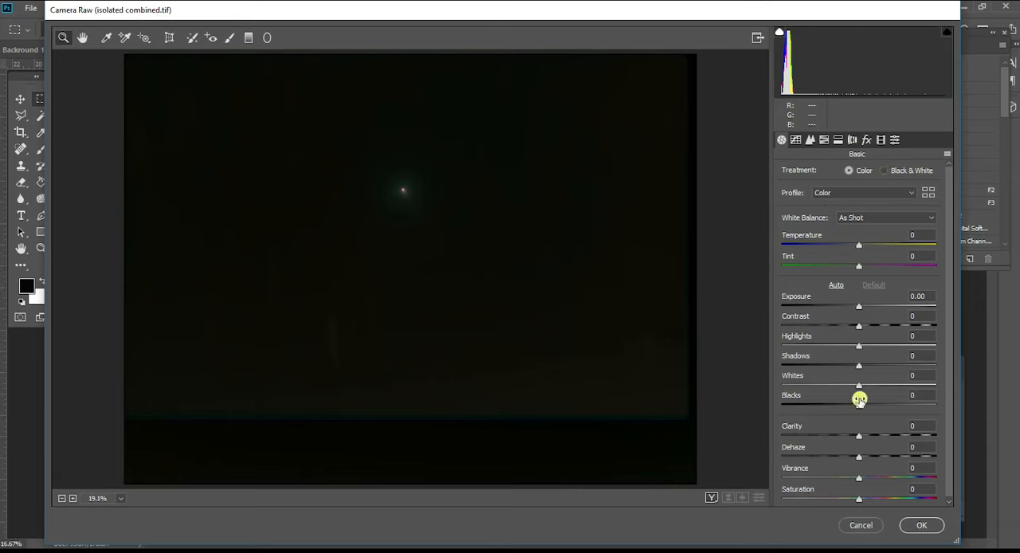
mouse_move(858, 406)
left_mouse_down()
mouse_move(917, 406)
mouse_move(866, 409)
left_mouse_up()
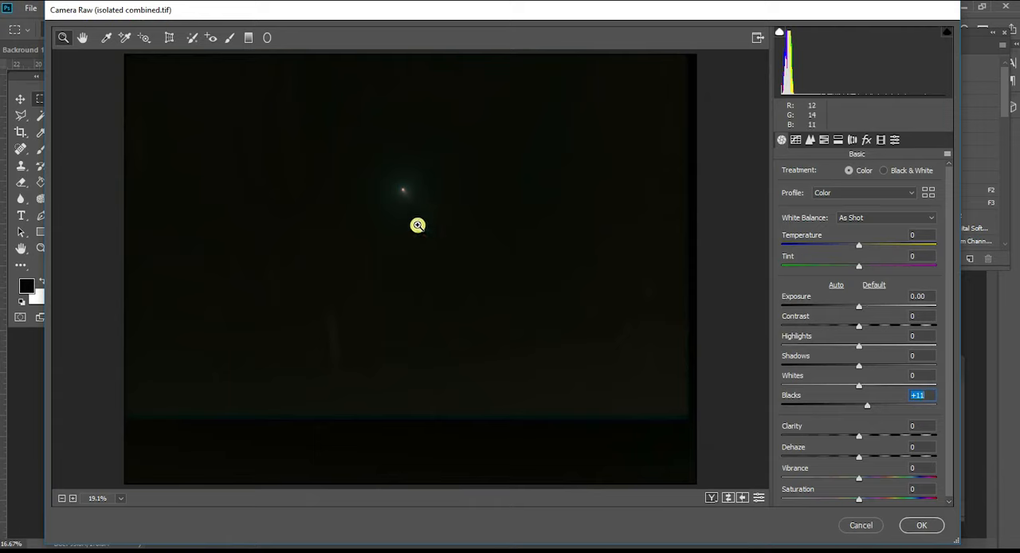
left_click(396, 180)
left_click(395, 229)
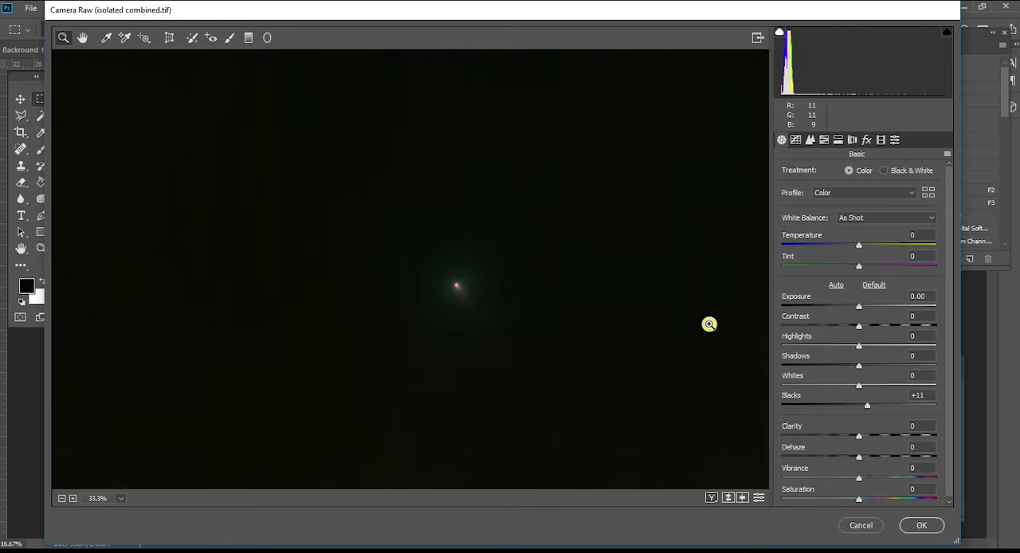
left_click_drag(862, 410, 839, 410)
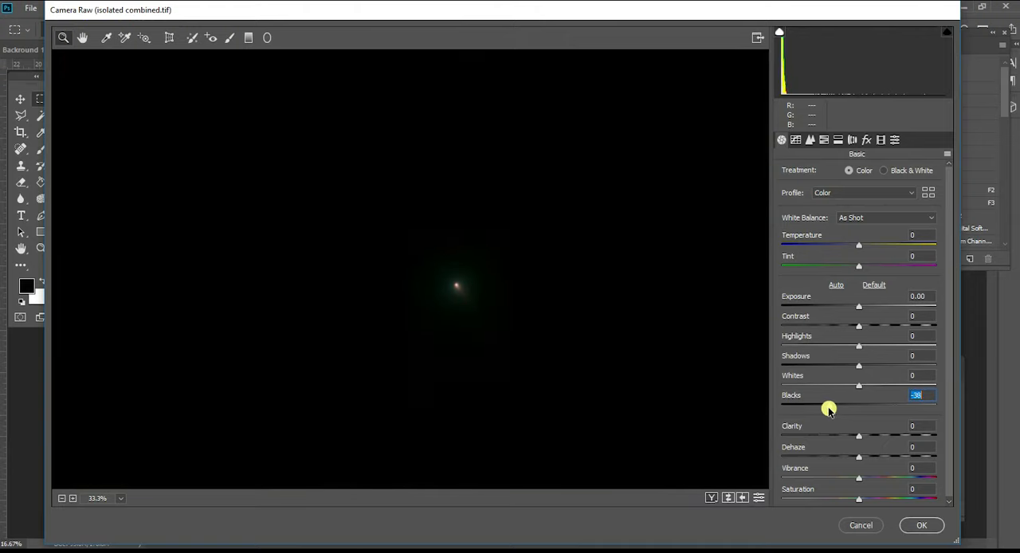
left_click(444, 286)
left_click(417, 263)
left_click(443, 294)
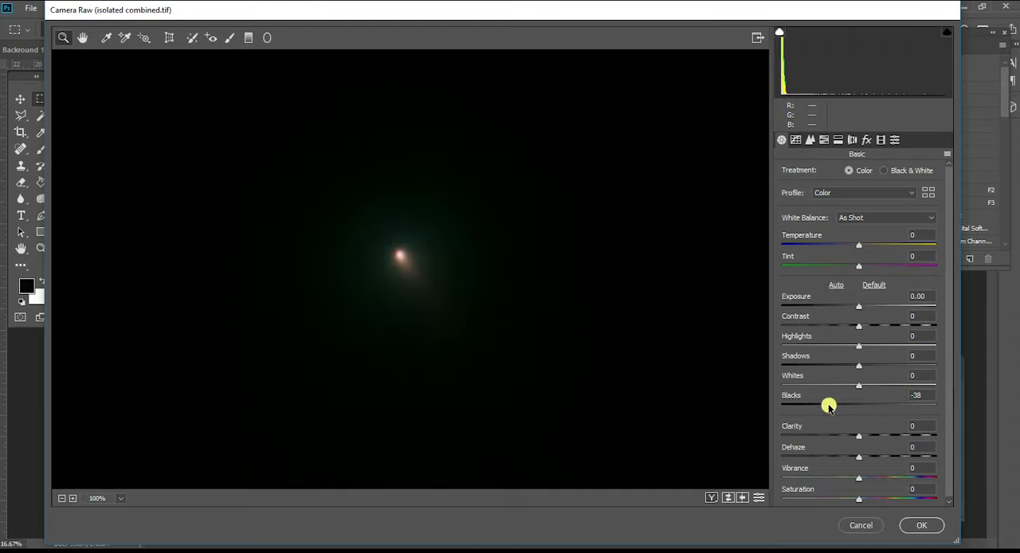
mouse_move(834, 406)
left_mouse_down()
mouse_move(855, 408)
mouse_move(838, 410)
left_mouse_up()
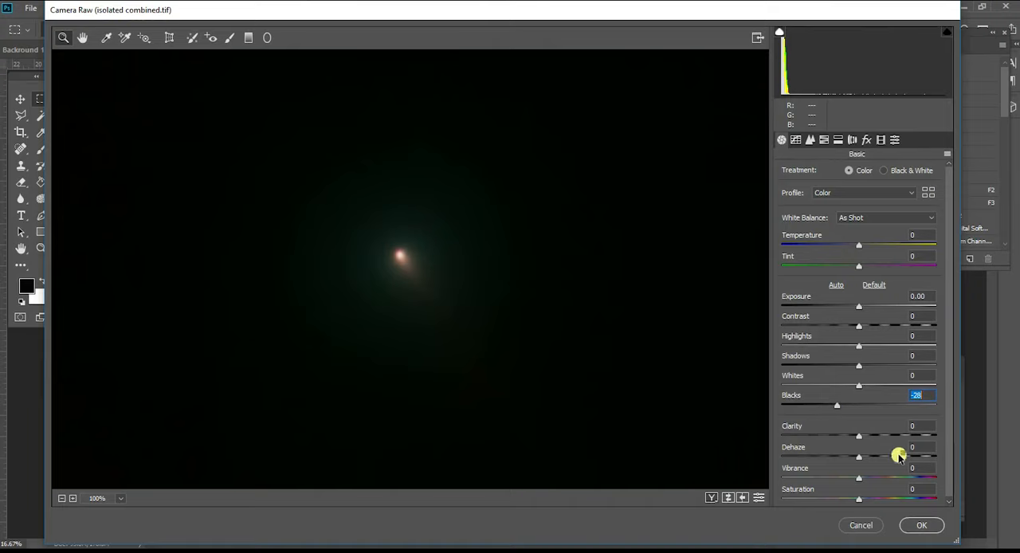
left_click(915, 529)
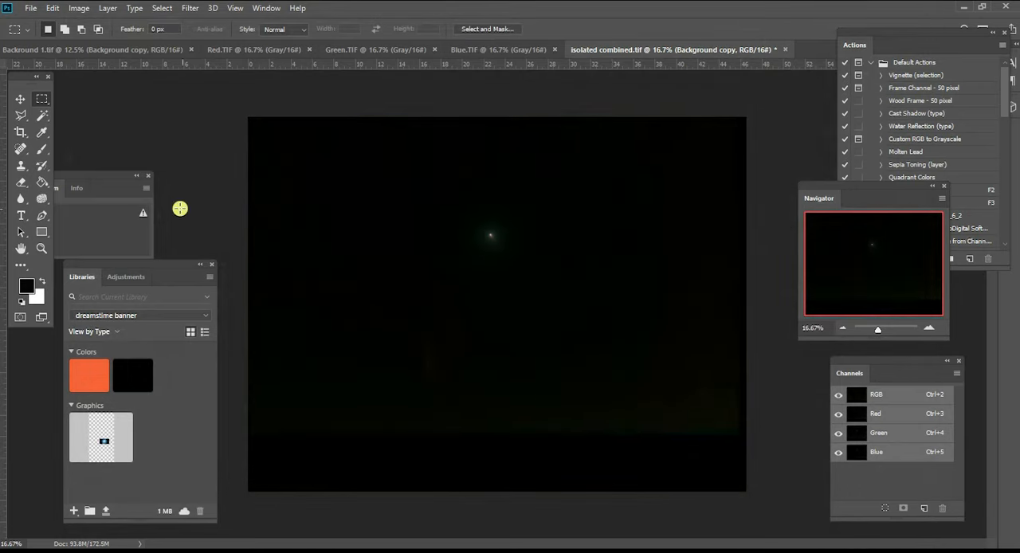
- Paint over the remaining background residue in black with a 417 px brush at 54% hardness, leaving the comet and its glow untouched
left_click(38, 135)
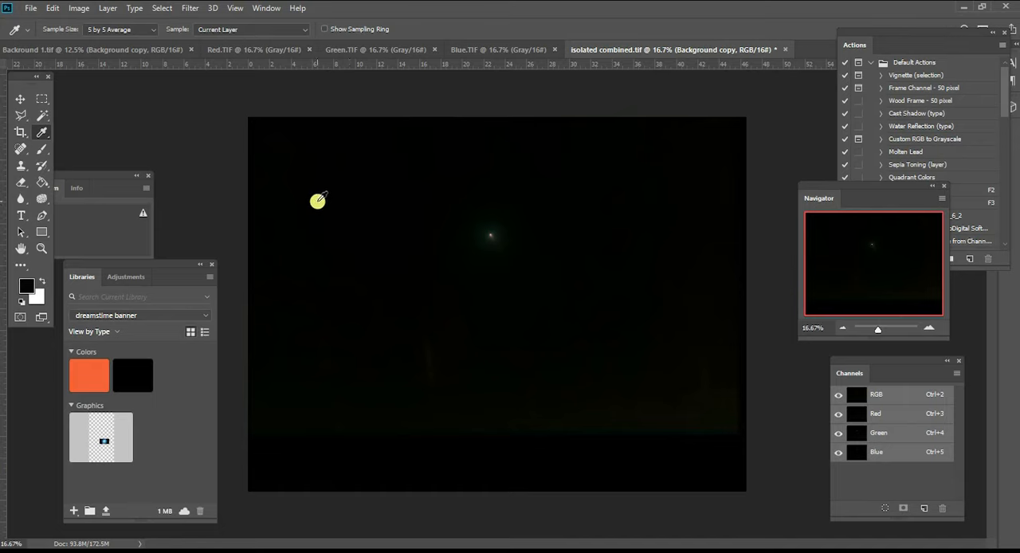
left_click(41, 150)
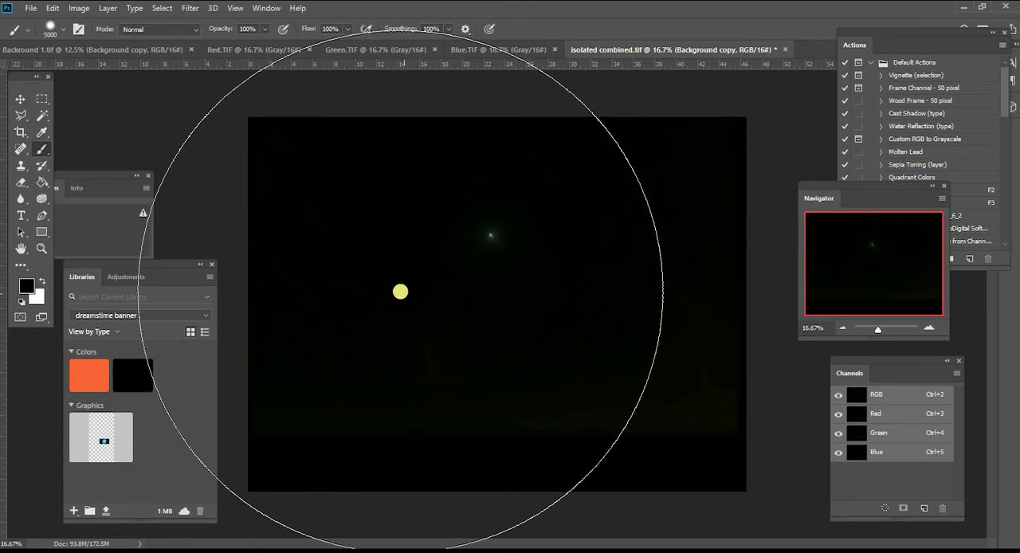
left_click(68, 32)
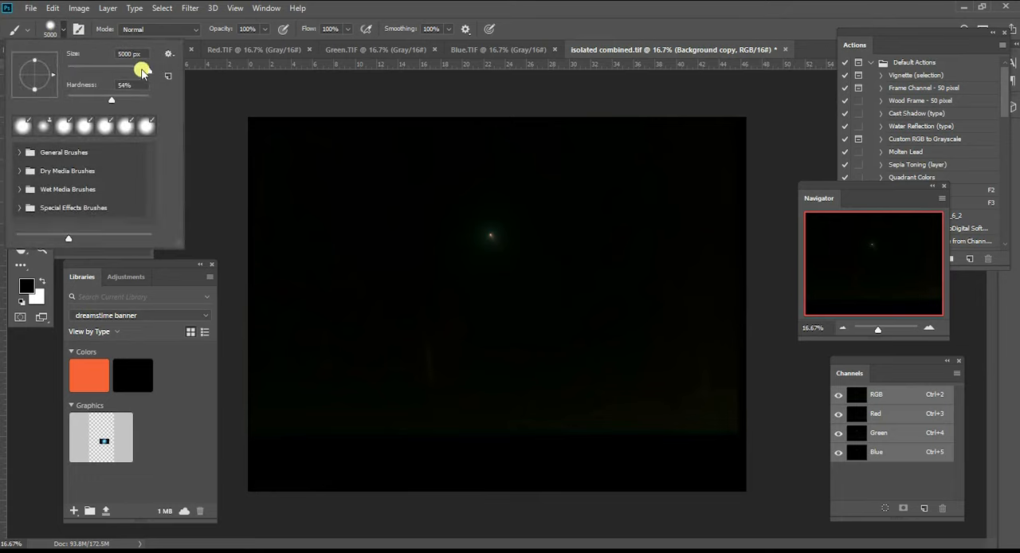
left_click_drag(109, 72, 108, 70)
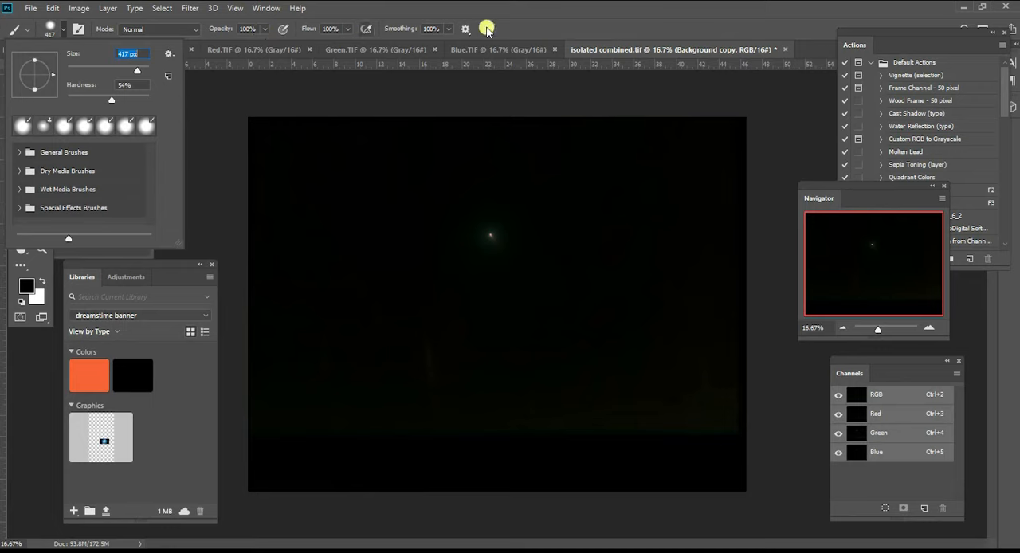
left_click(272, 409)
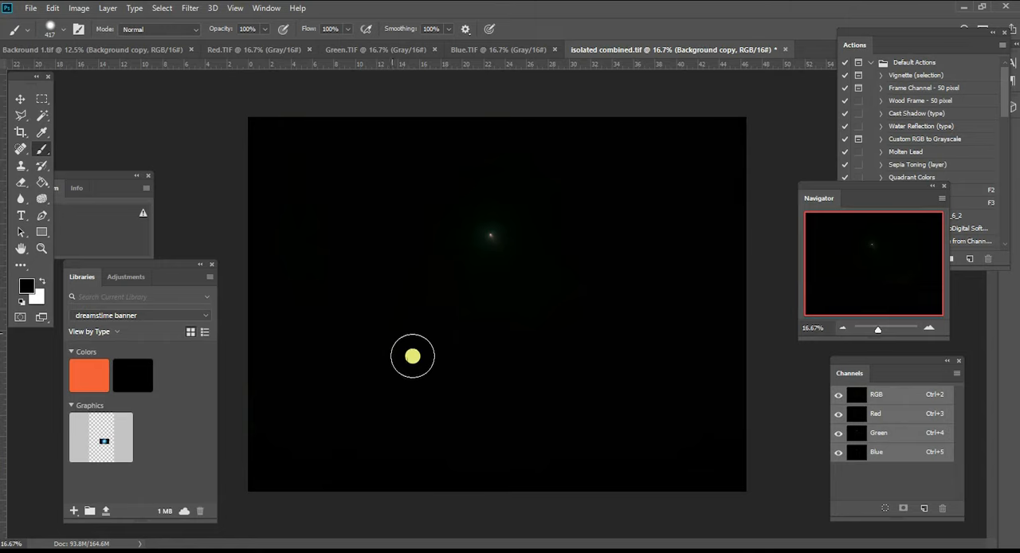
- Reduce the brush's opacity to 58% and its flow to 48%
left_click(264, 29)
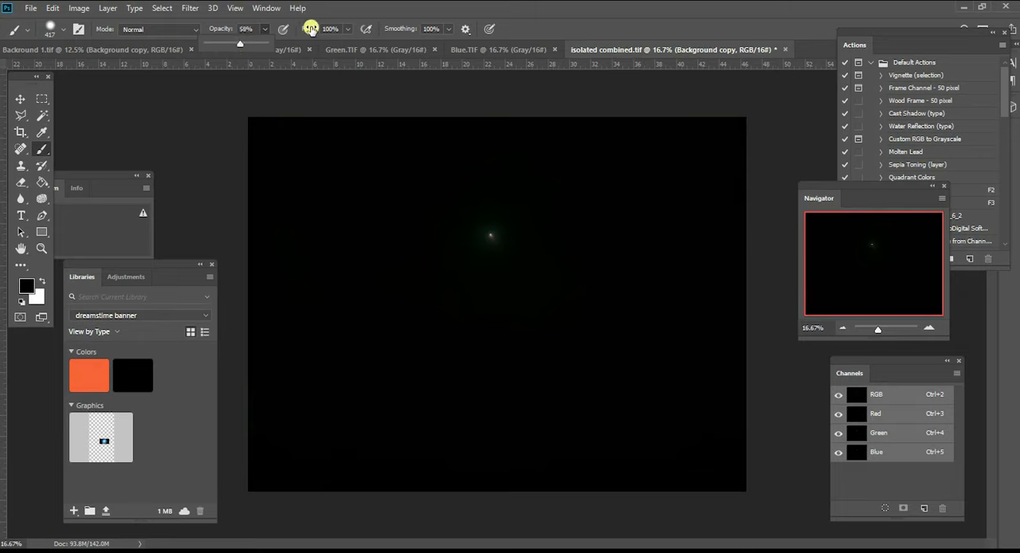
left_click(347, 30)
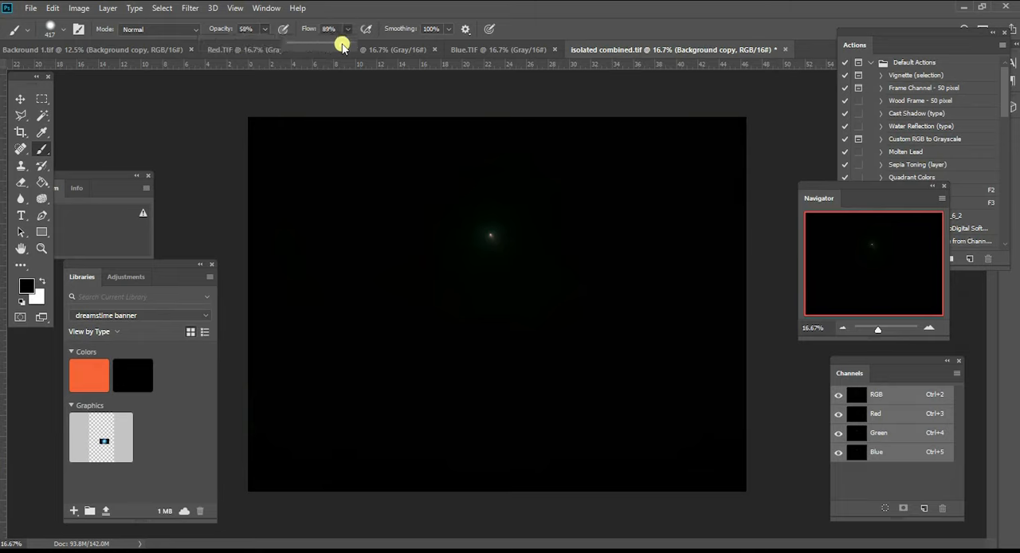
- Reduce the black brush's opacity to 34% and its flow to 33% for softening the residue around the comet's glow
left_click(926, 326)
left_click_drag(874, 269, 874, 266)
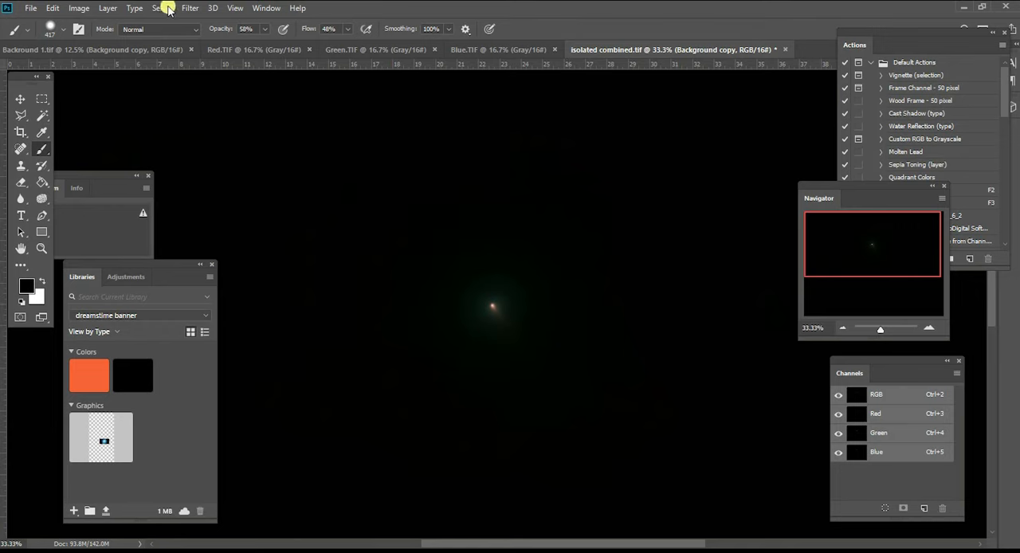
left_click(263, 28)
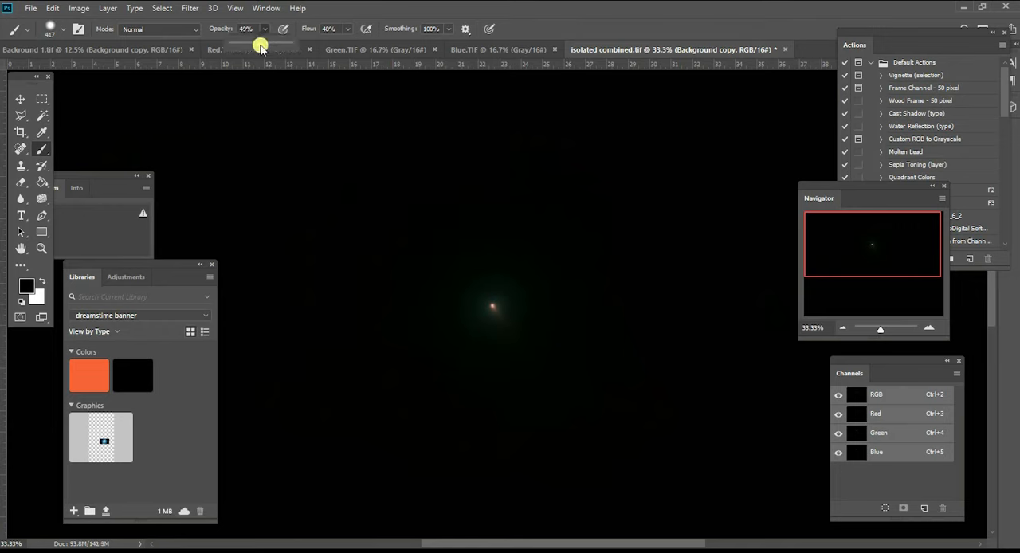
left_click_drag(250, 46, 251, 46)
left_click(347, 32)
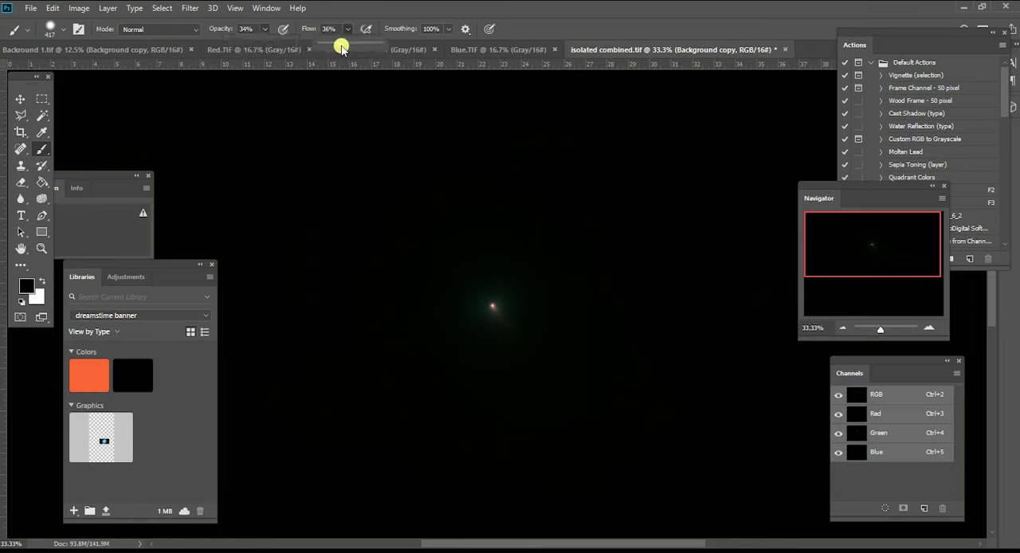
left_click(369, 9)
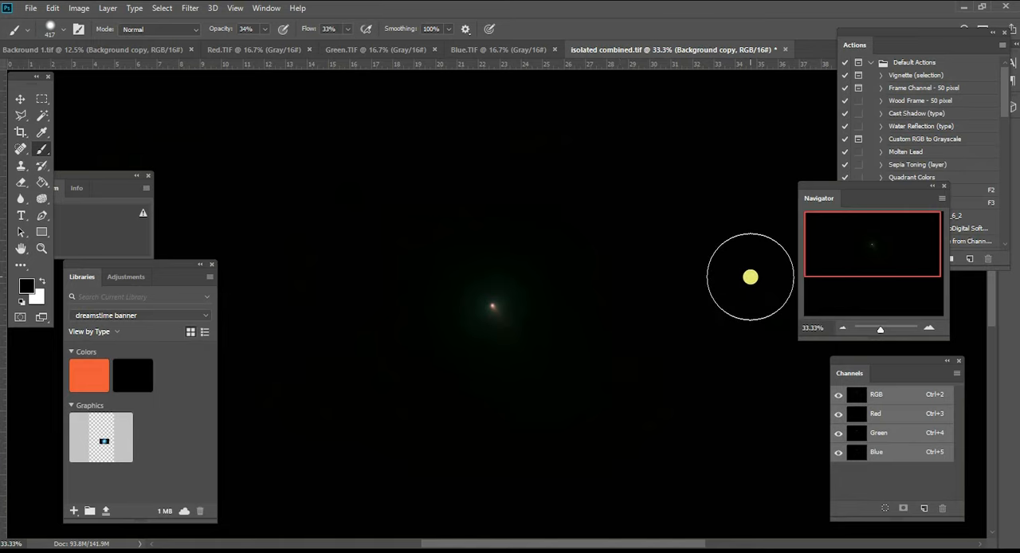
- Paint over the outer background in black with a 511 px brush at 100% opacity and 100% flow
left_click(842, 330)
left_click(842, 330)
left_click(842, 330)
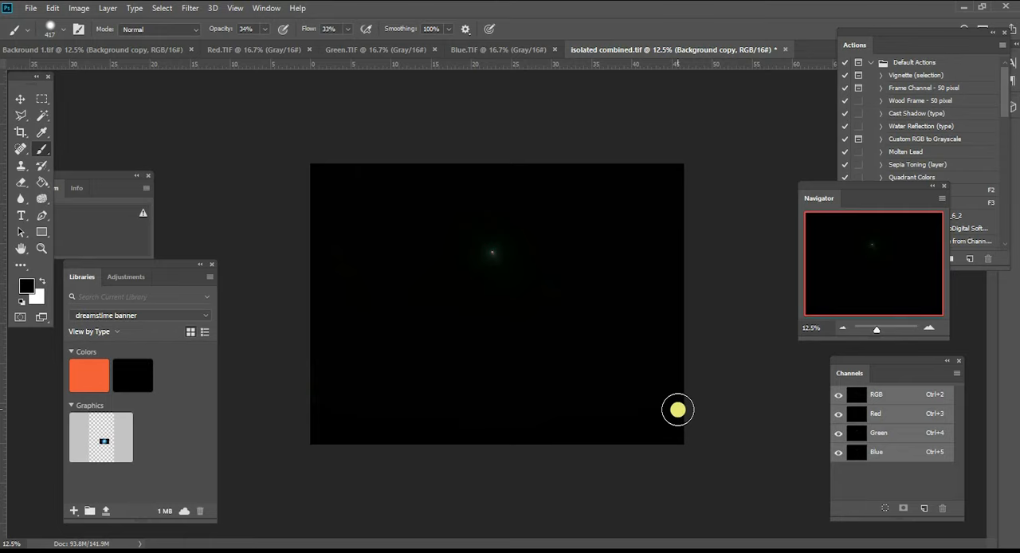
left_click(263, 30)
left_click_drag(266, 41, 431, 50)
left_click(348, 30)
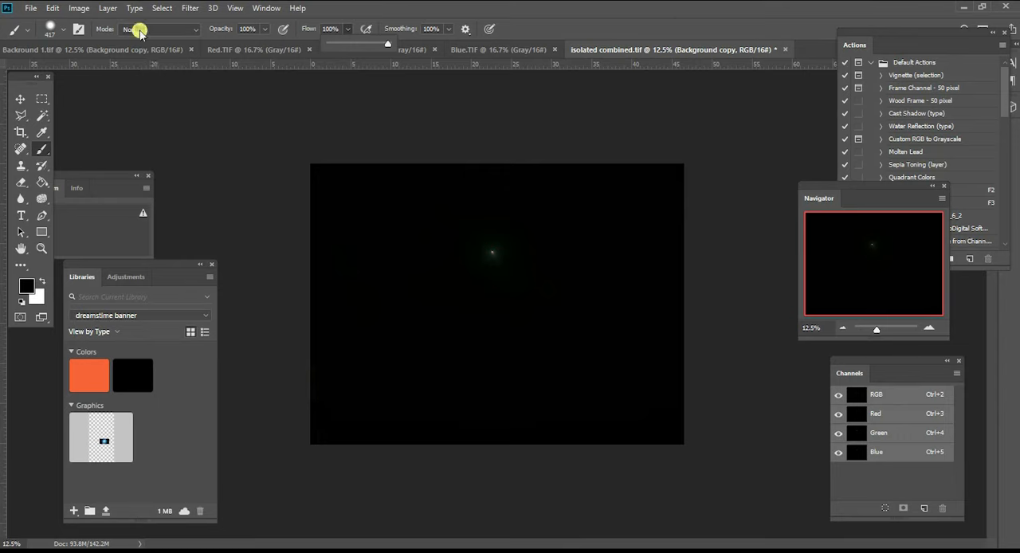
left_click(63, 30)
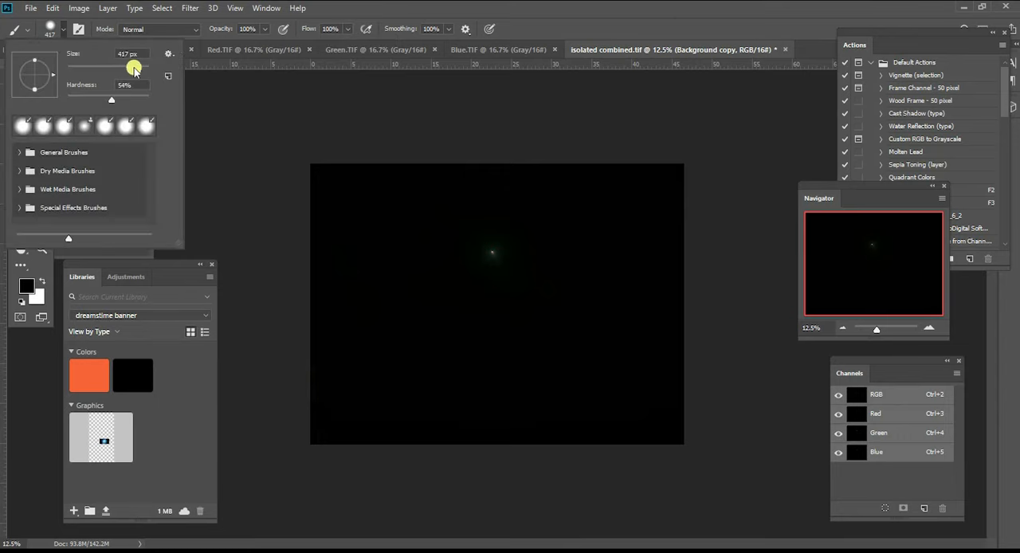
left_click_drag(140, 69, 143, 70)
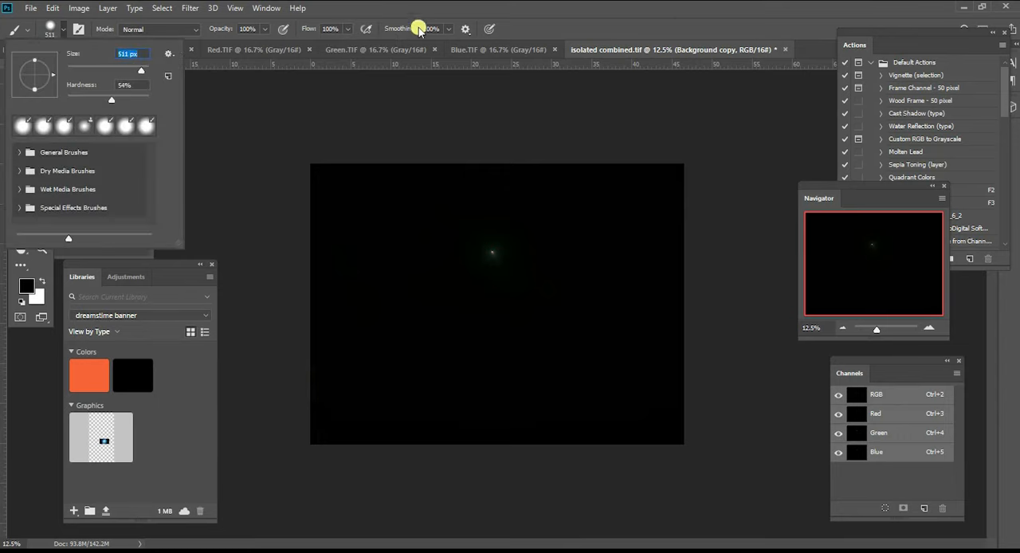
left_click(405, 9)
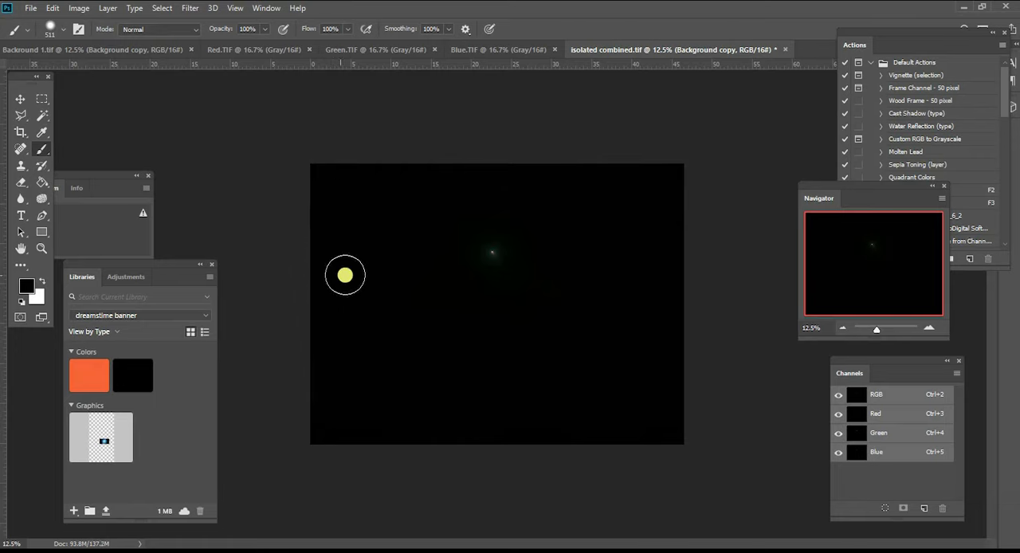
- Duplicate the cleaned comet layer in isolated combined.tif and hide the two layers beneath the duplicate
left_click(20, 114)
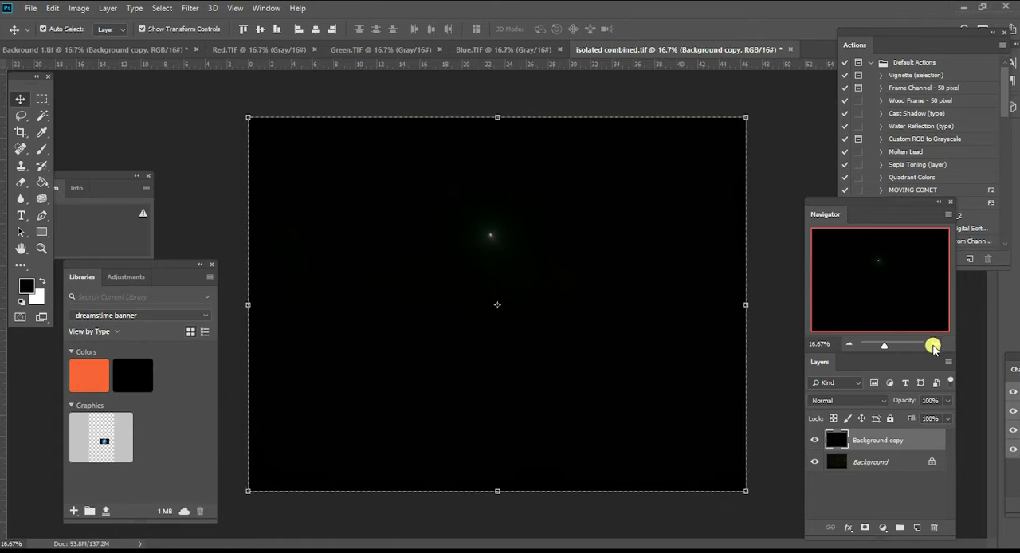
left_click(930, 344)
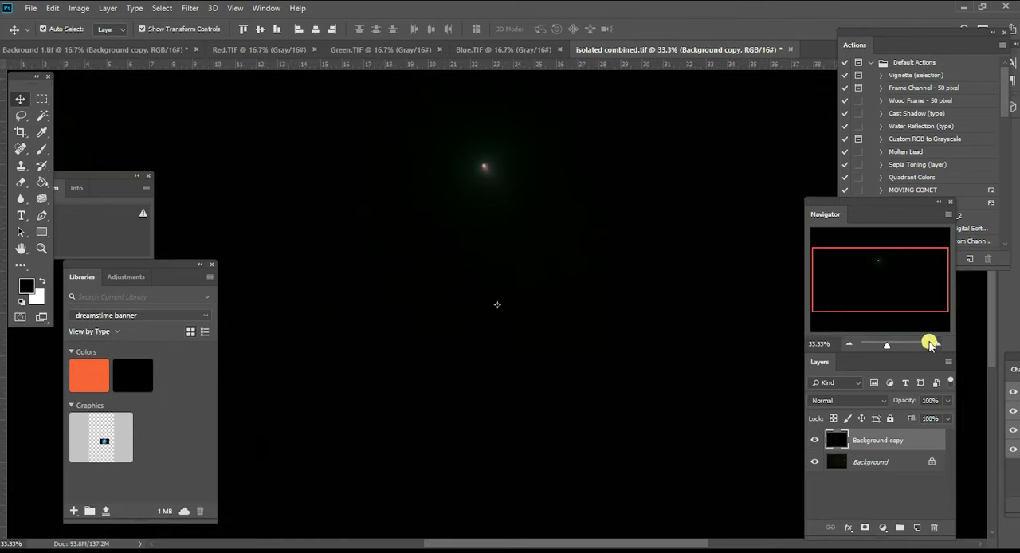
left_click(848, 344)
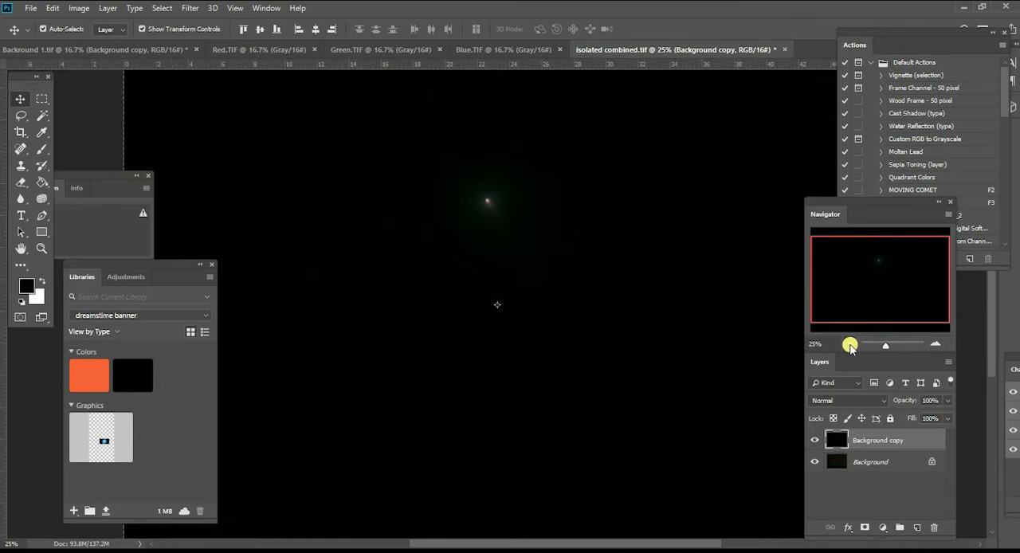
left_click(849, 344)
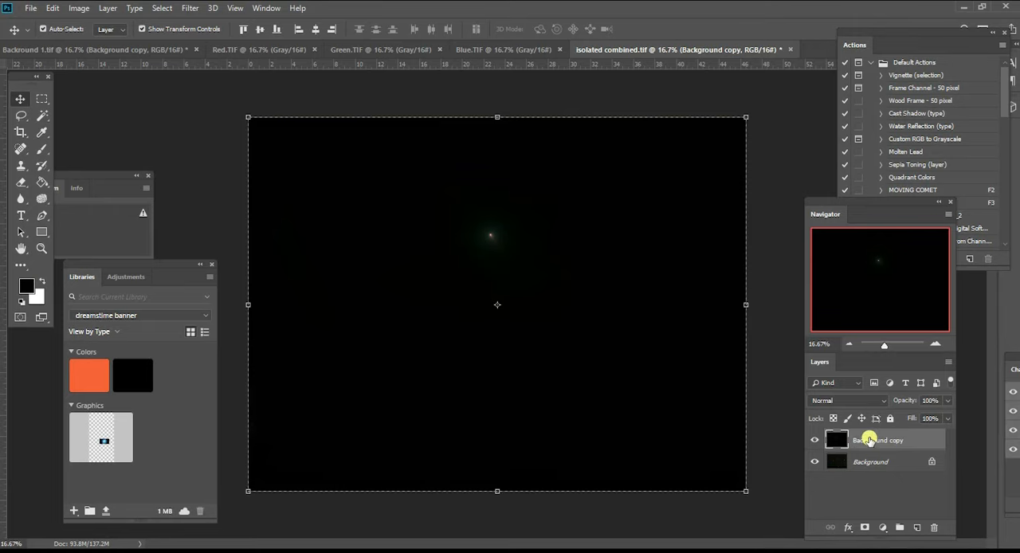
right_click(869, 440)
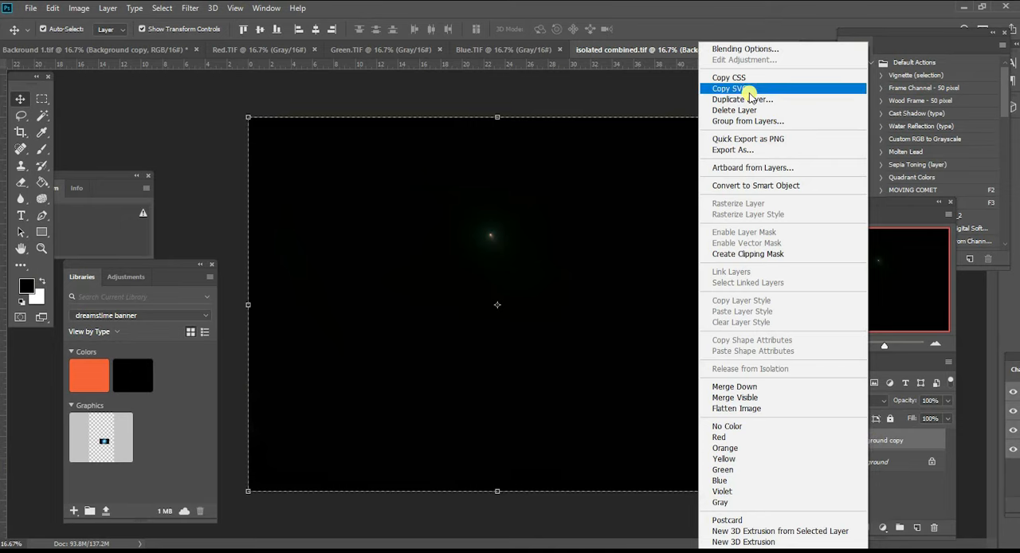
left_click(749, 100)
key("Return")
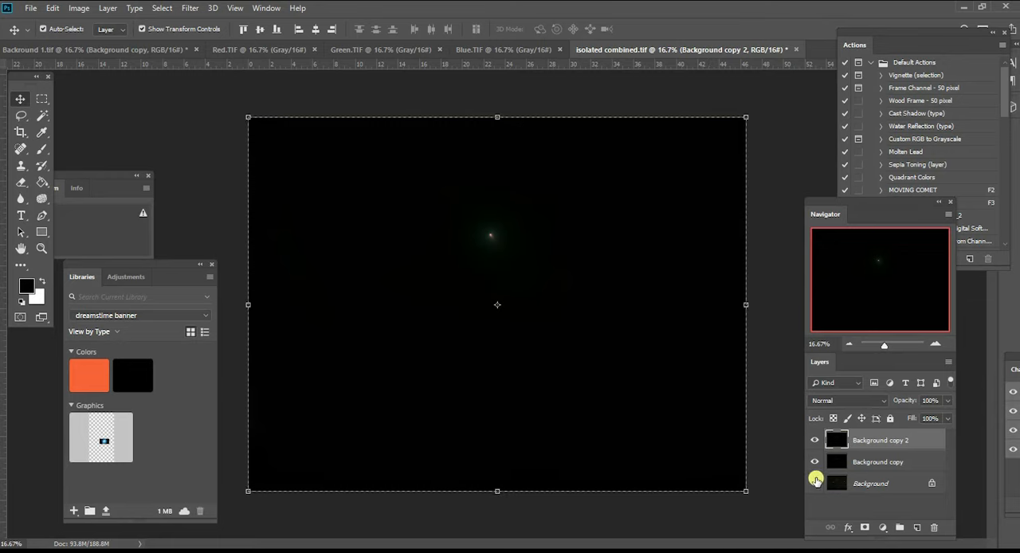
left_click_drag(813, 461, 813, 442)
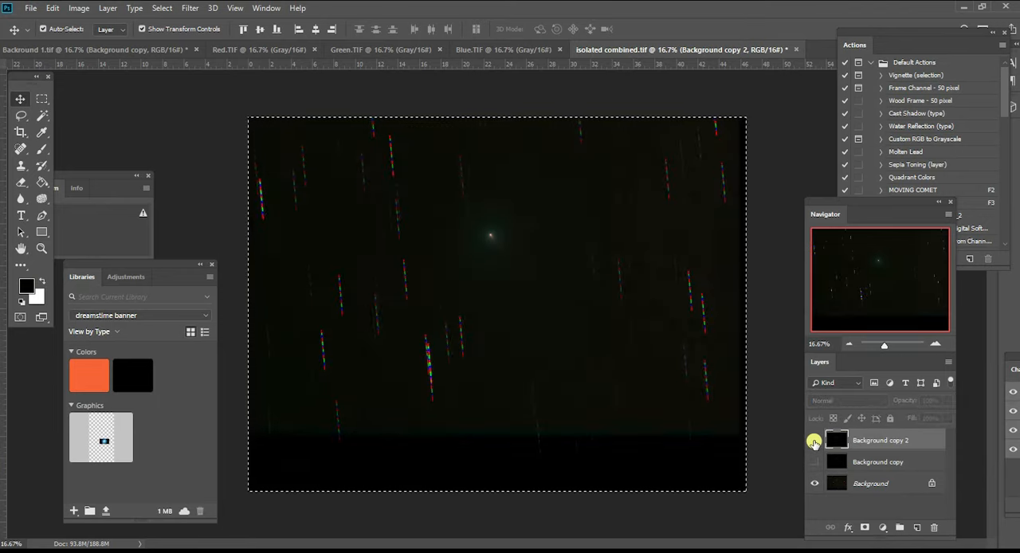
left_click(814, 440)
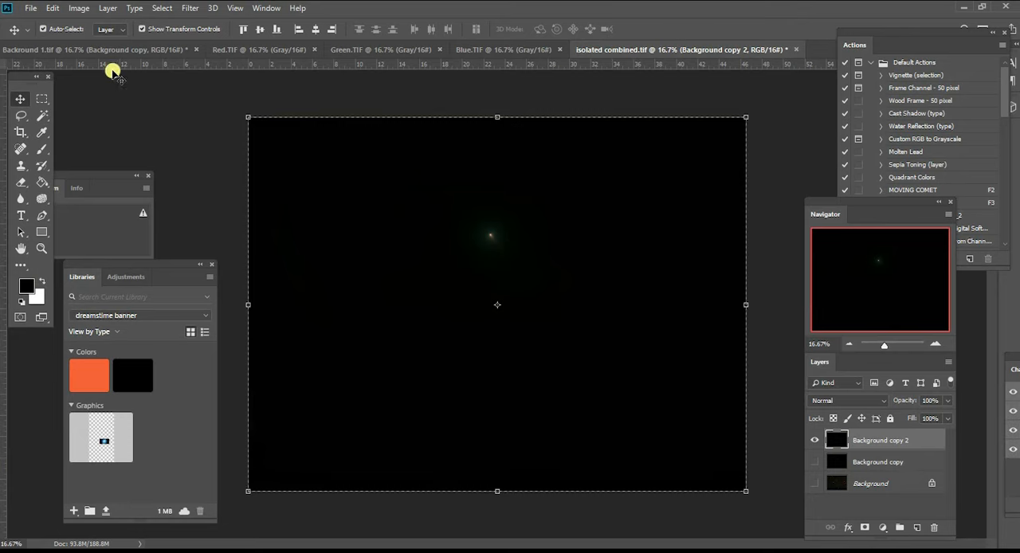
- Copy the cleaned comet layer into Backround 1.tif above the star layer, set its blend mode to Screen, and check the composite
left_click(70, 50)
left_click_drag(321, 125, 521, 206)
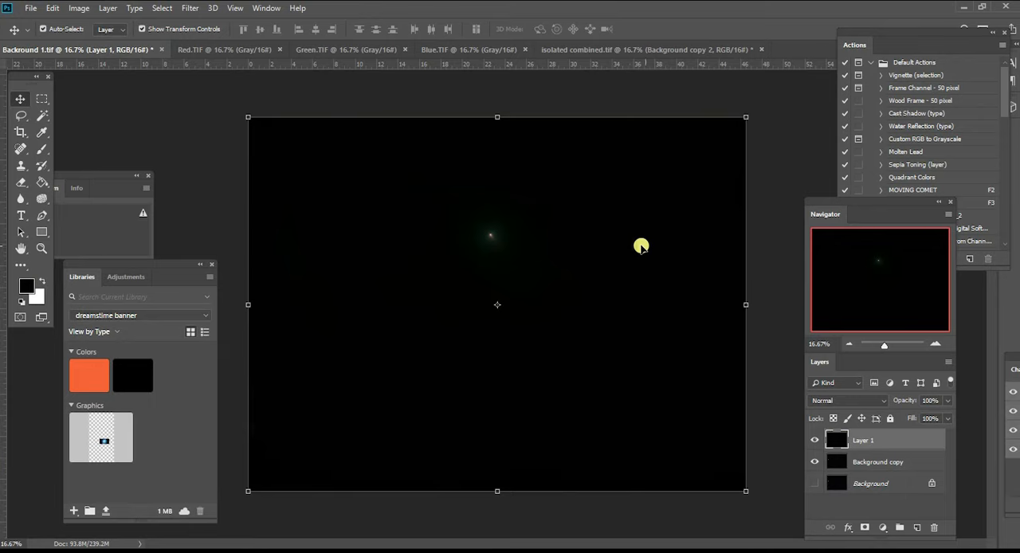
left_click(882, 400)
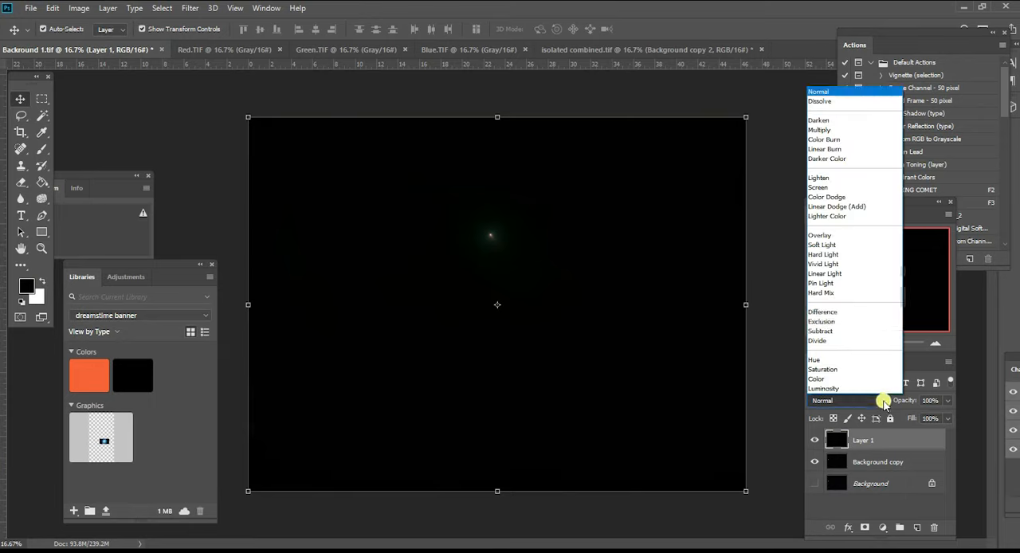
left_click(825, 188)
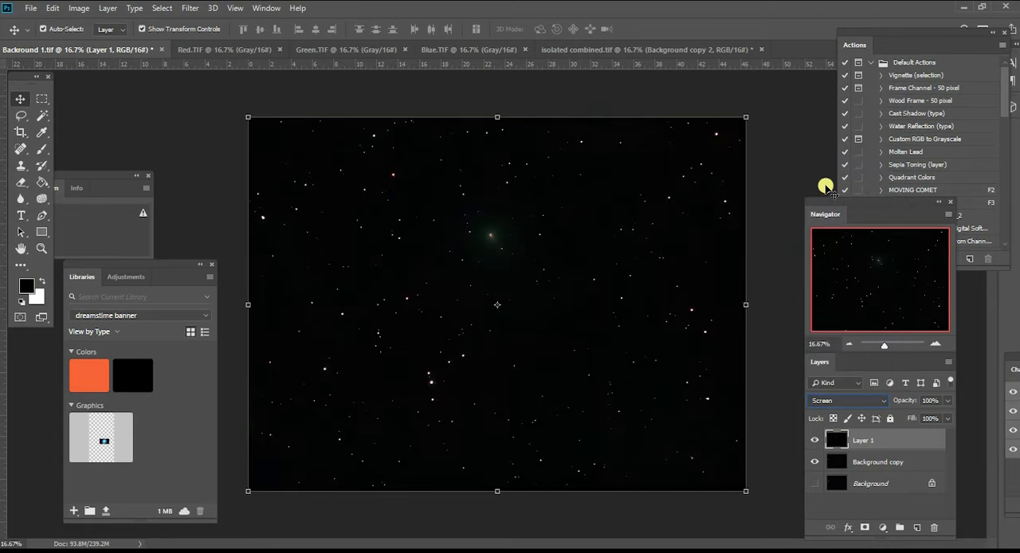
left_click(935, 342)
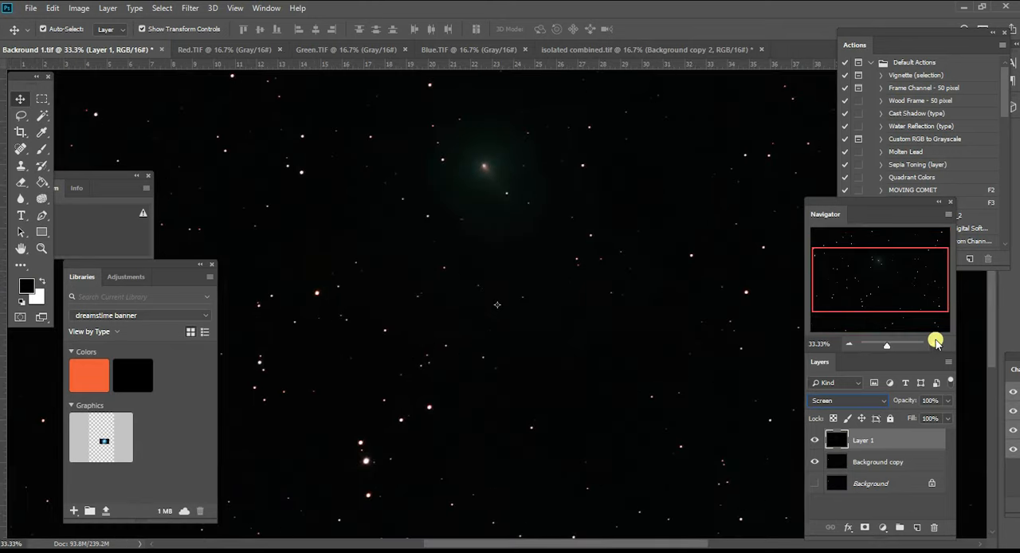
left_click(935, 341)
mouse_move(872, 277)
left_mouse_down()
mouse_move(871, 241)
mouse_move(878, 276)
mouse_move(867, 268)
left_mouse_up()
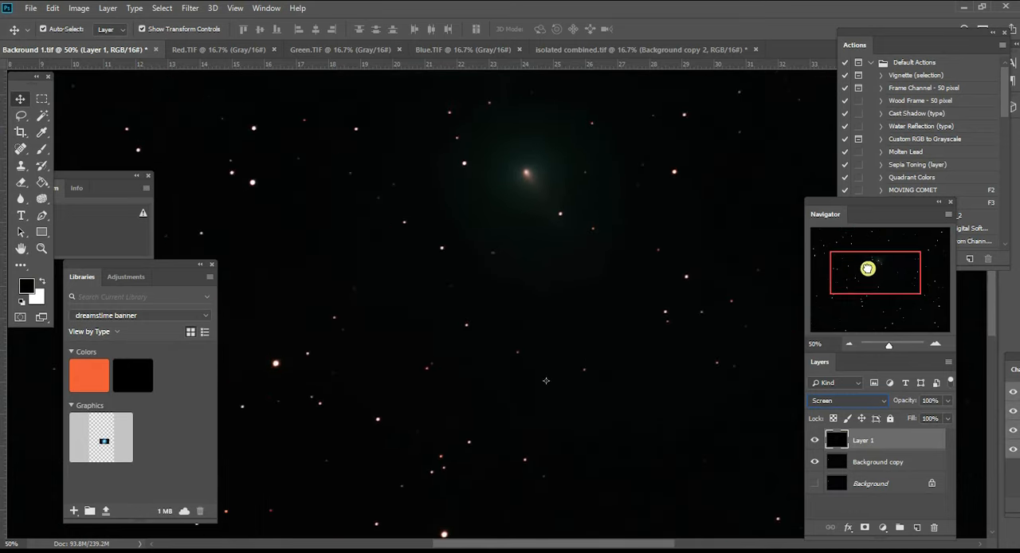
left_click(843, 343)
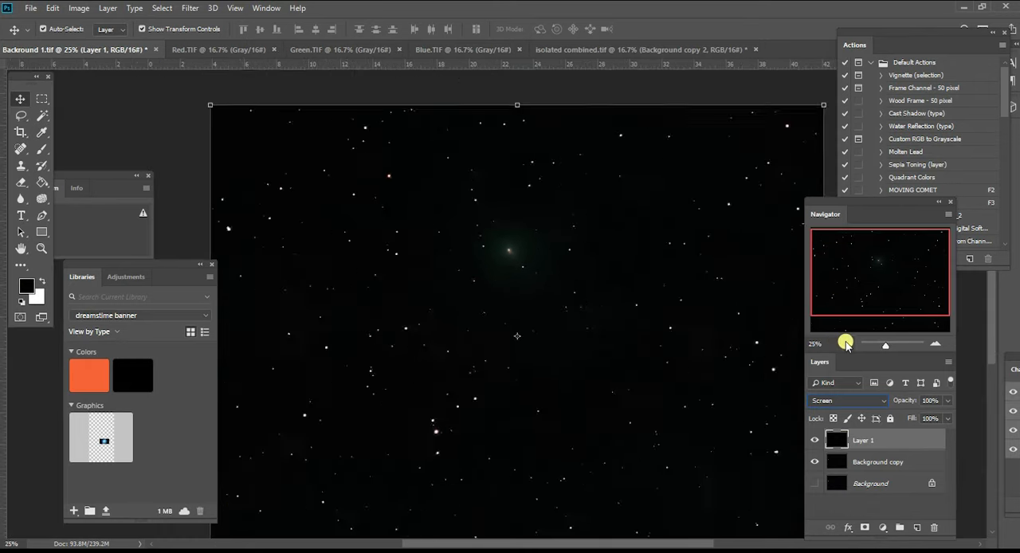
left_click(844, 343)
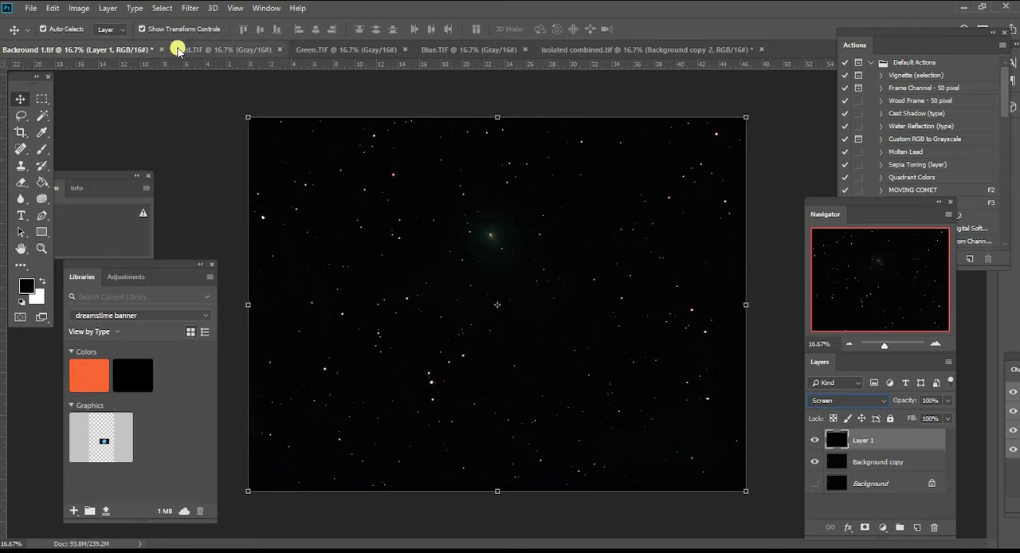
- Rotate the composite image 90° counter clockwise and check the comet and stars at 33.33%
left_click(69, 8)
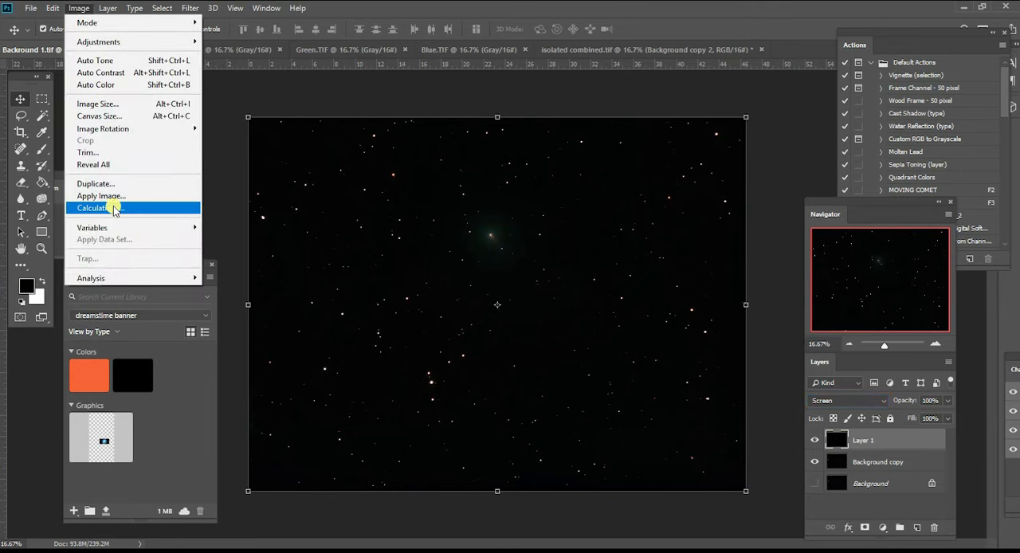
mouse_move(131, 129)
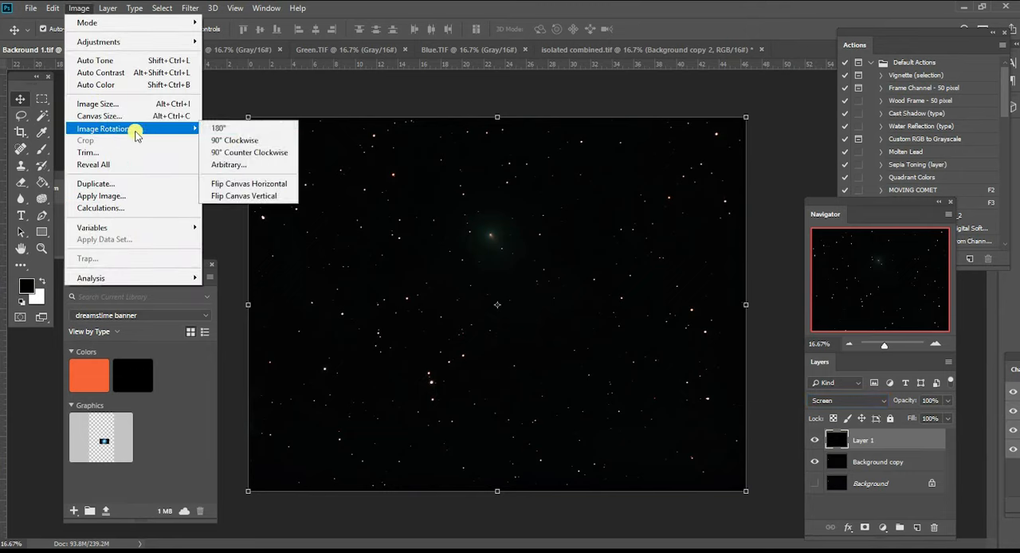
left_click(254, 154)
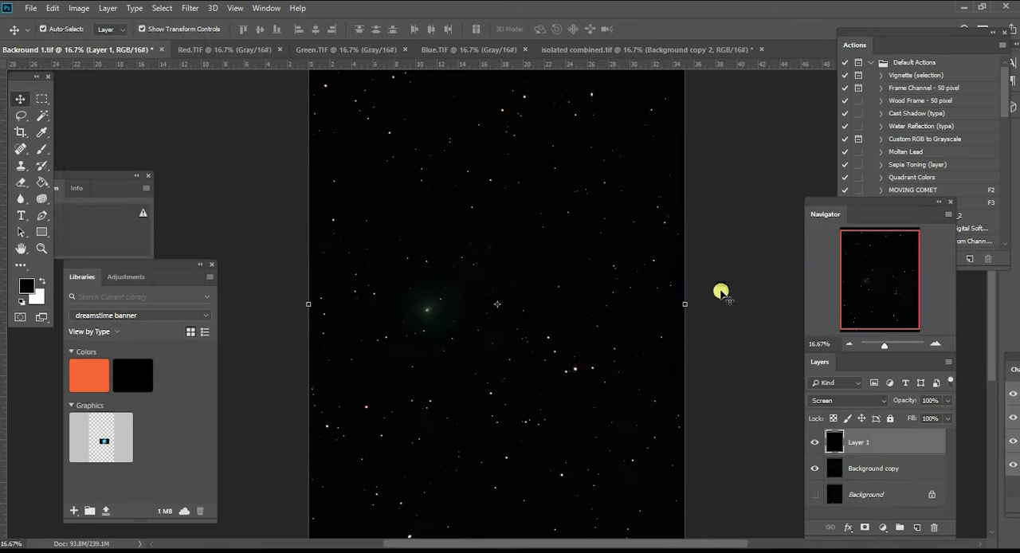
left_click(934, 341)
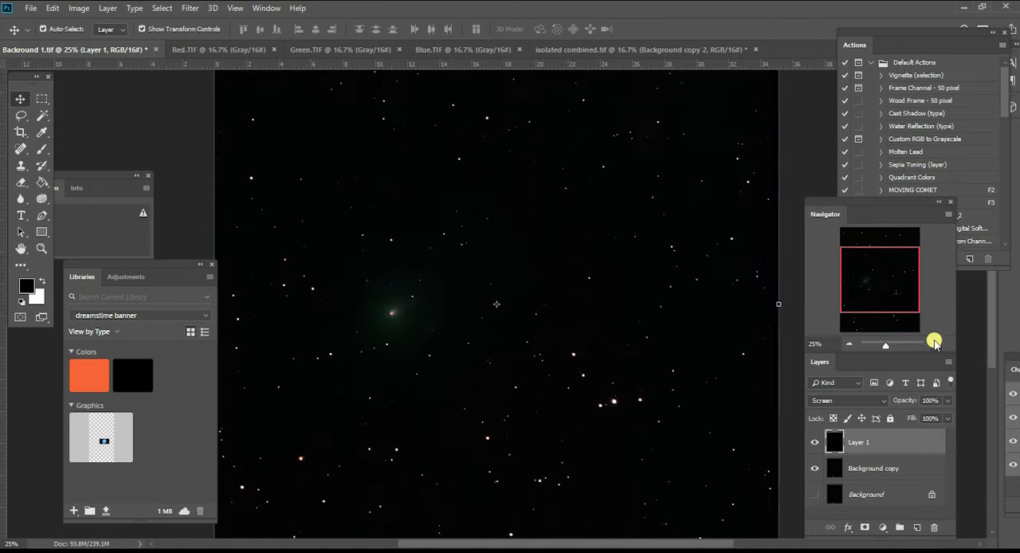
left_click(935, 339)
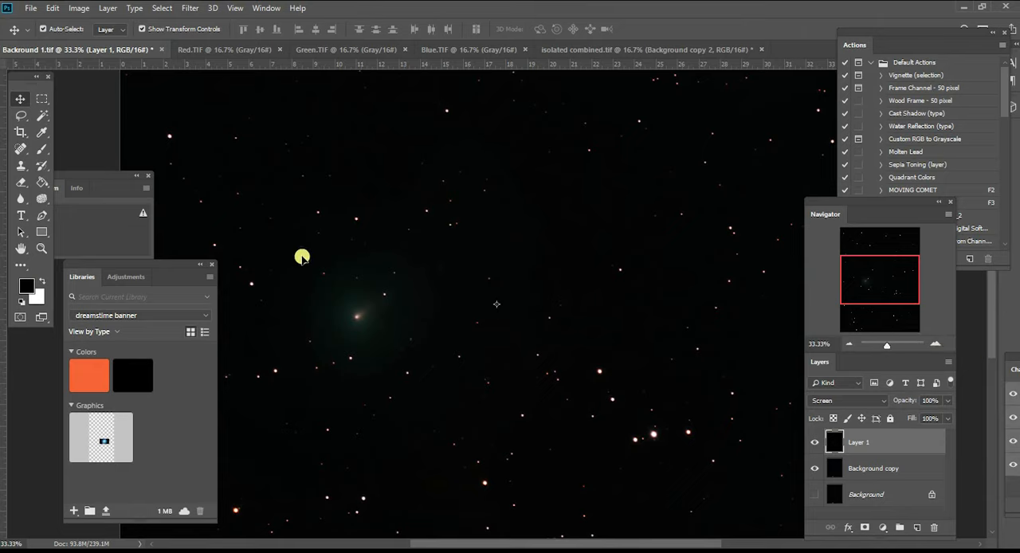
left_click(848, 344)
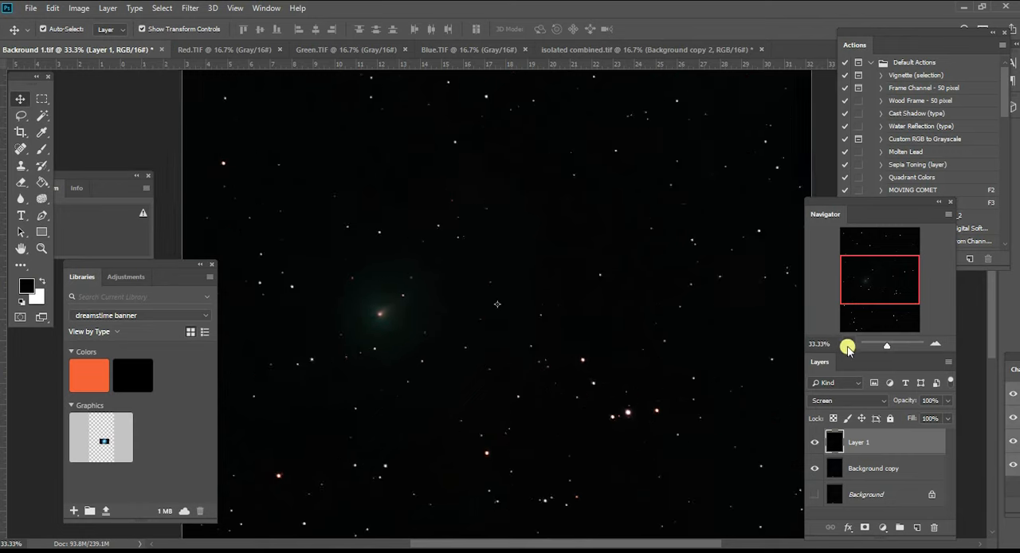
- Apply a Curves adjustment to the Background copy star layer, lifting the brighter tones and holding down the shadows
right_click(559, 218)
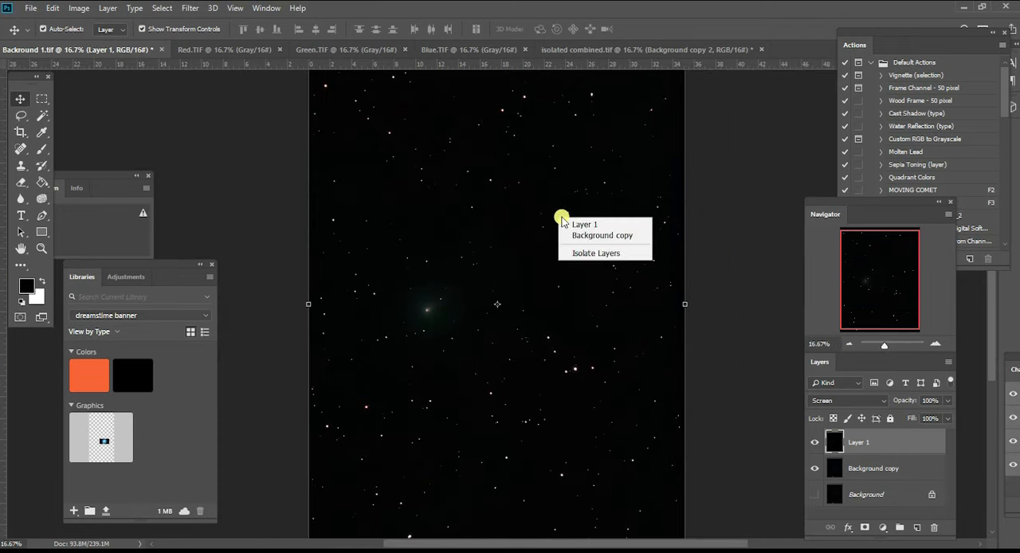
left_click(866, 465)
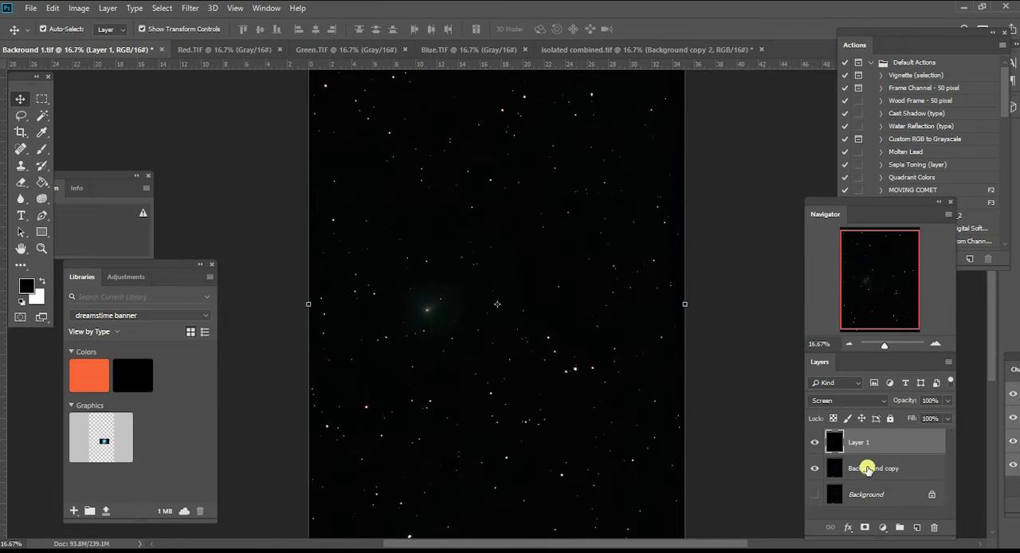
left_click(867, 467)
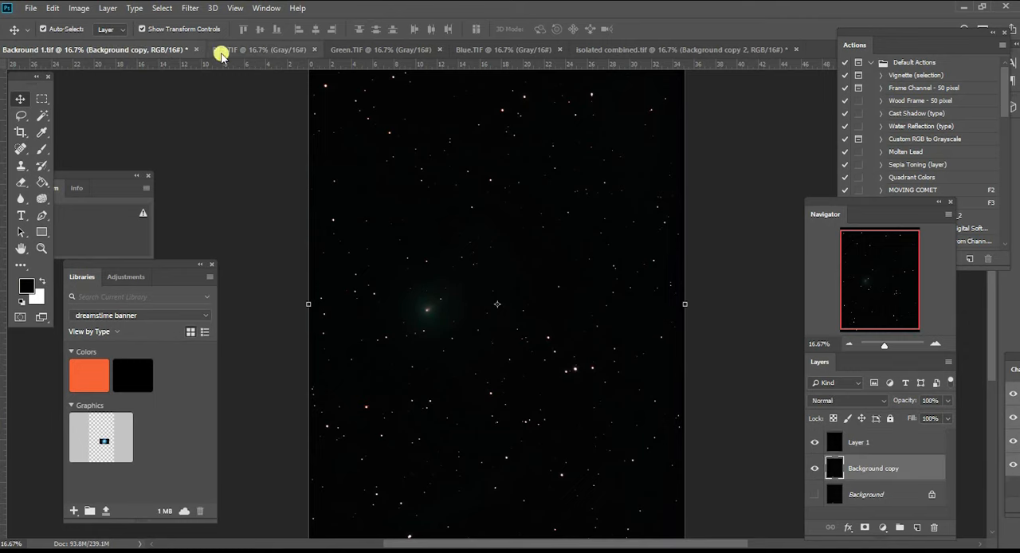
left_click(82, 10)
mouse_move(87, 39)
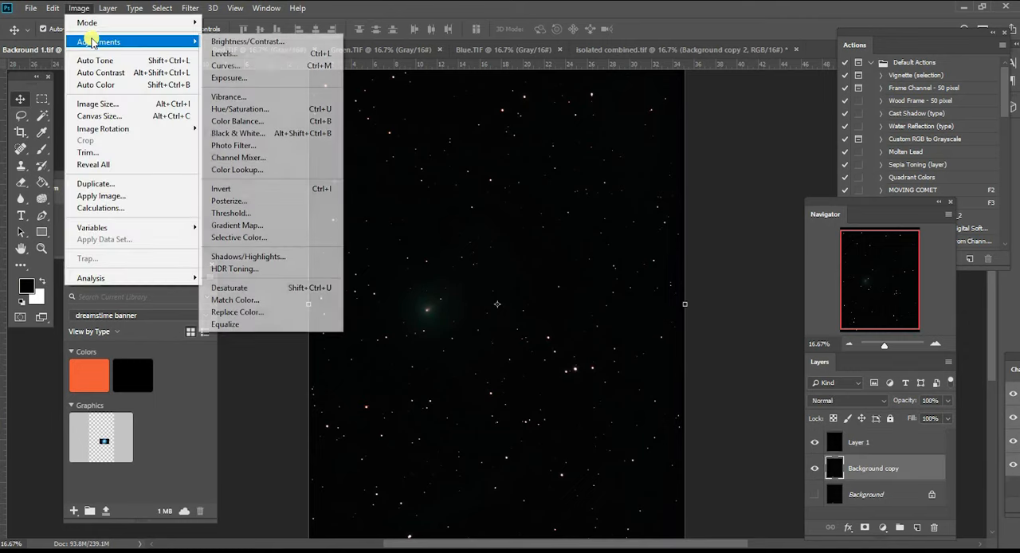
left_click(259, 66)
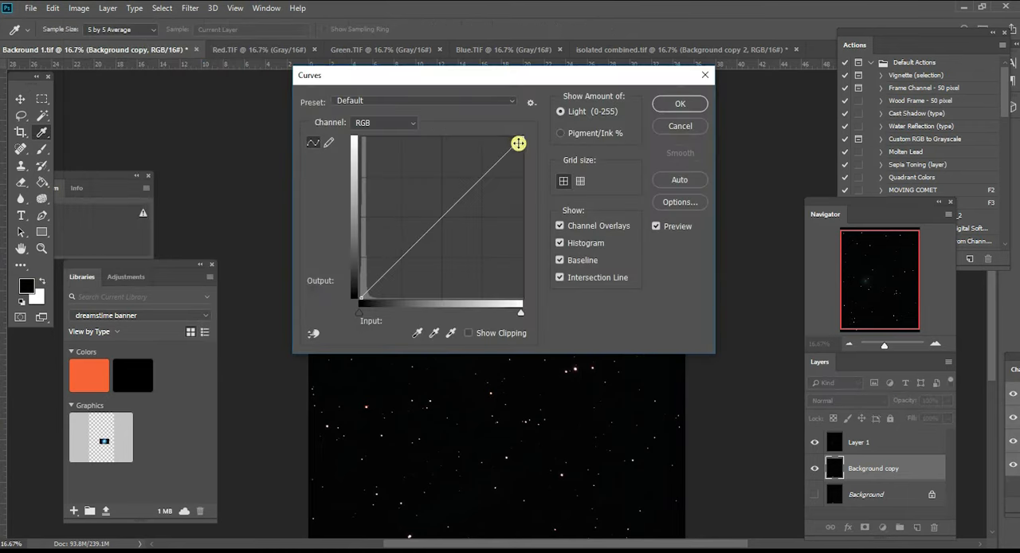
left_click_drag(467, 95, 843, 205)
left_click_drag(813, 328, 844, 267)
left_click_drag(760, 370, 763, 378)
key("Return")
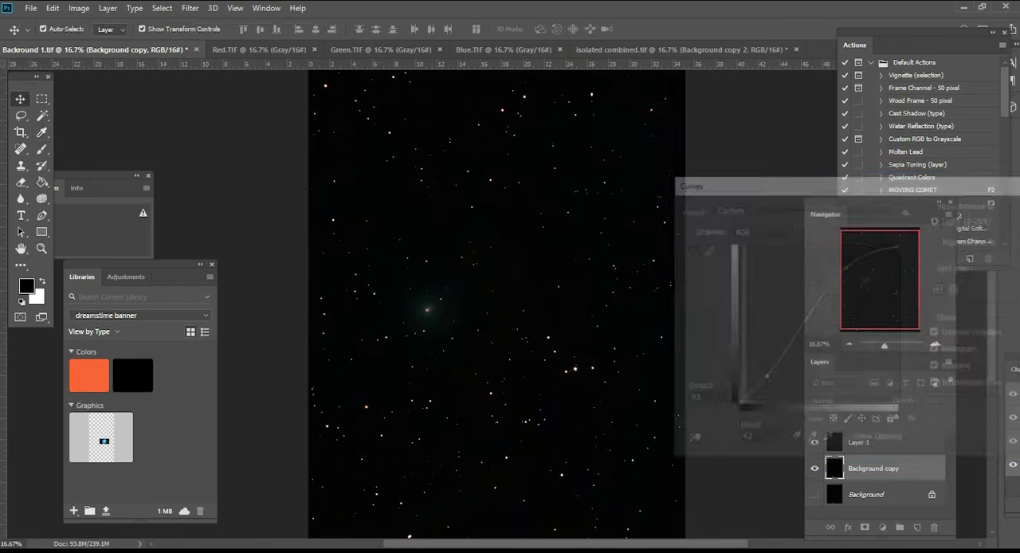
- Start a Levels adjustment on the Background copy layer and set the Red channel's midtone input to 0.82
left_click(935, 345)
left_click(935, 346)
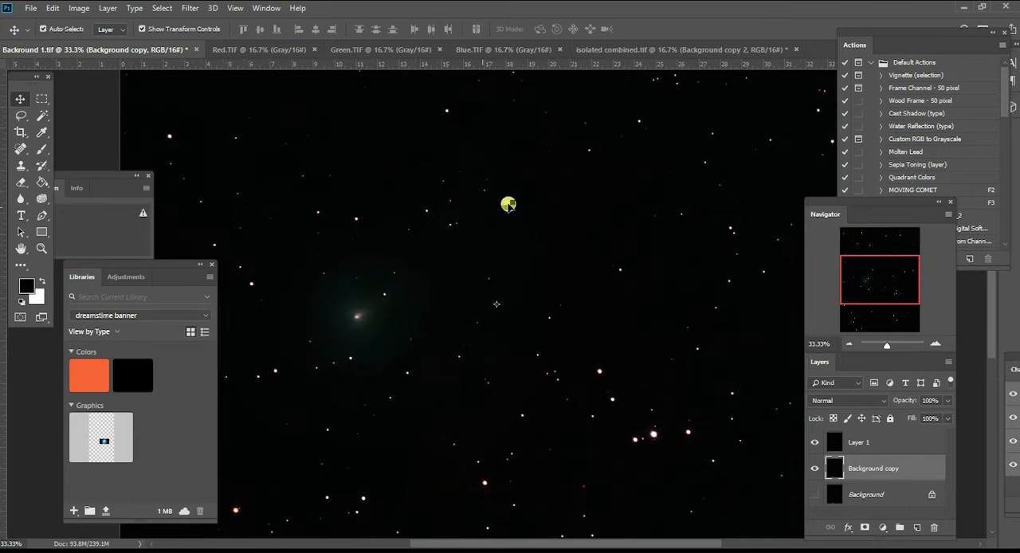
left_click(84, 13)
mouse_move(116, 43)
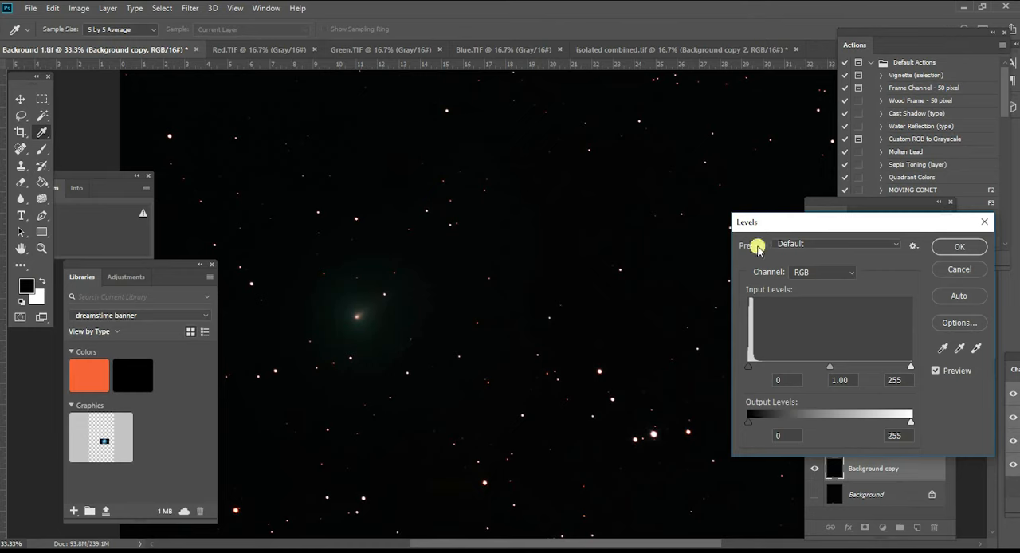
left_click(842, 273)
left_click(843, 289)
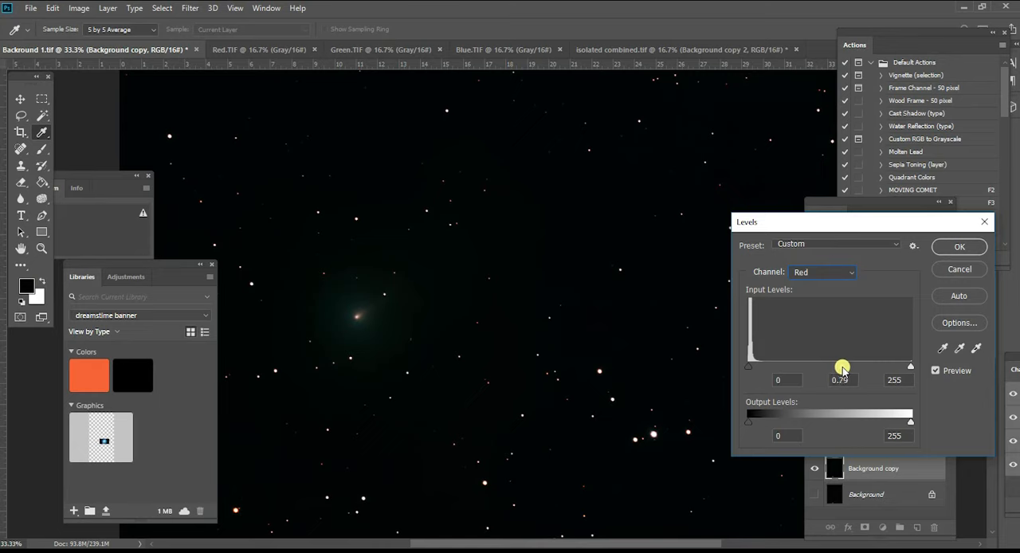
- Set the Blue channel's midtone input to 1.18 and apply the Levels adjustment to the star layer
left_click(844, 275)
left_click(834, 310)
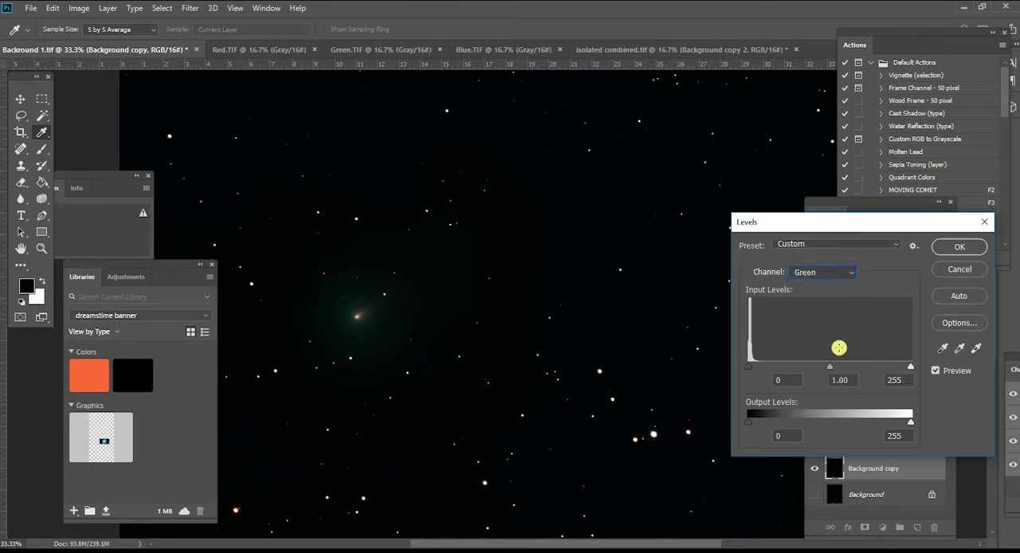
left_click(844, 275)
left_click(842, 318)
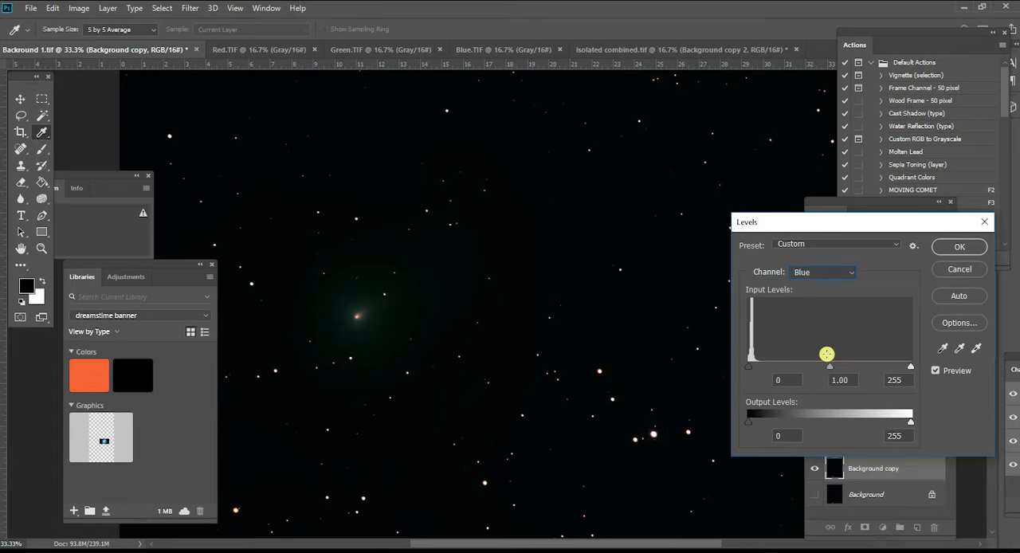
mouse_move(828, 369)
left_mouse_down()
mouse_move(842, 364)
mouse_move(820, 371)
left_mouse_up()
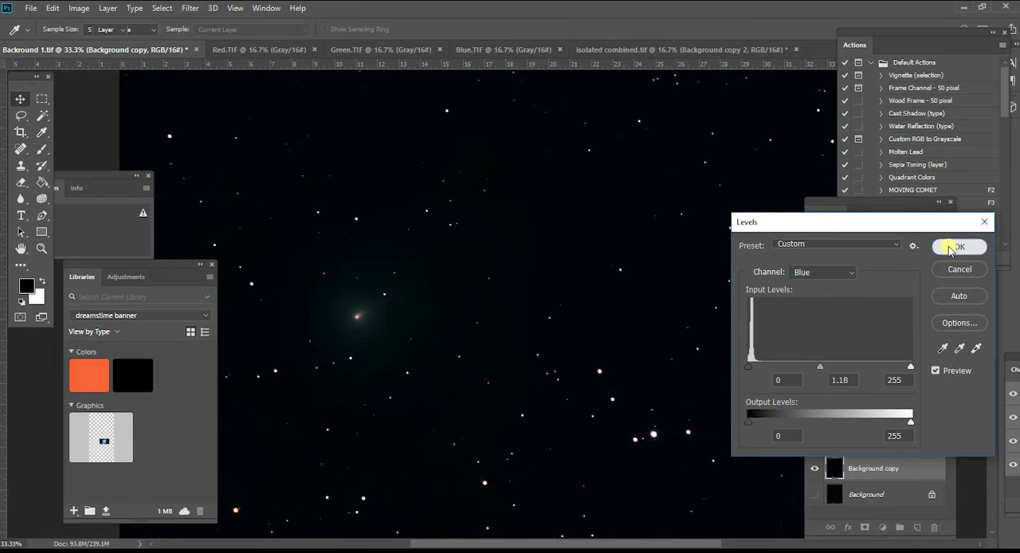
left_click(955, 246)
- Brighten the comet in Layer 1 with an RGB Curves point at input 77, output 81
left_click(846, 344)
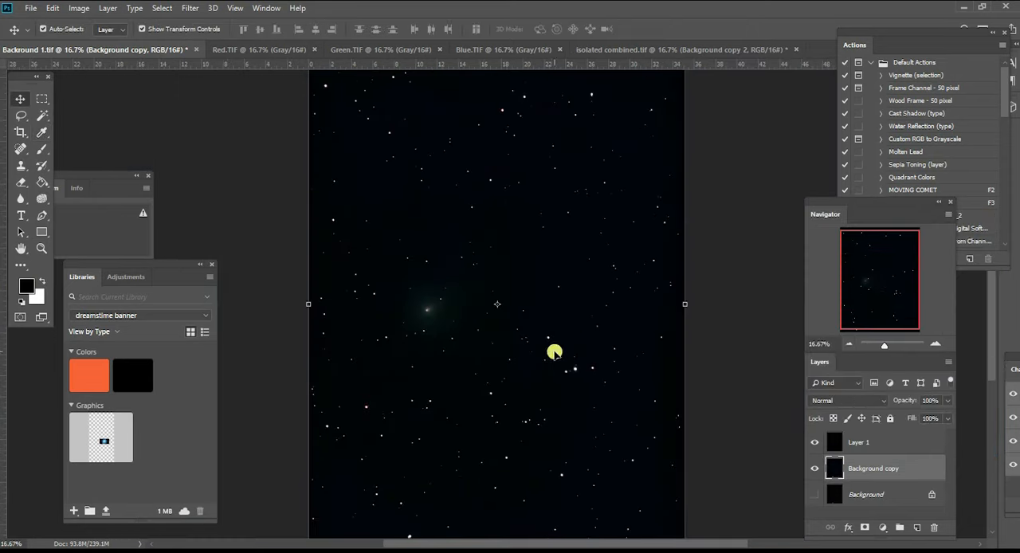
left_click(856, 443)
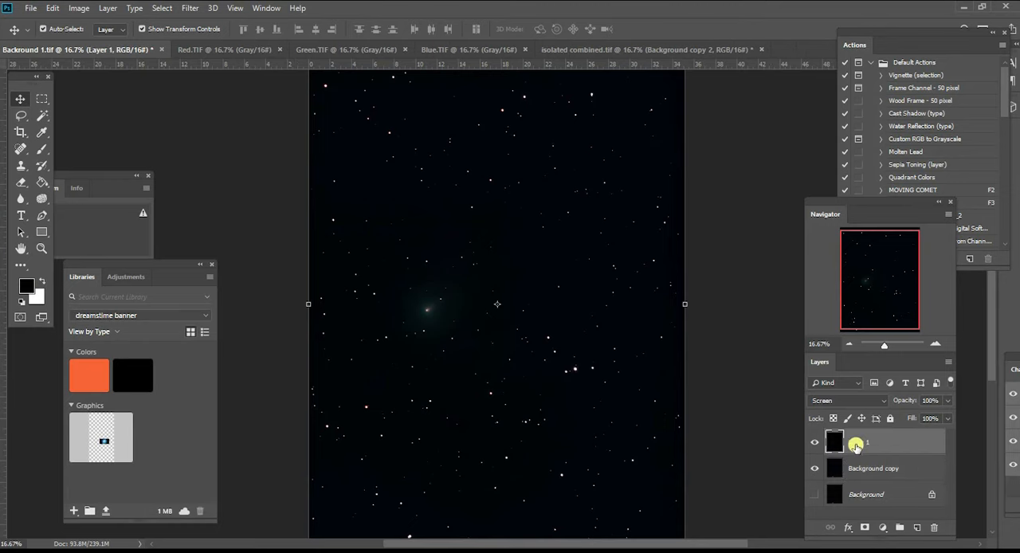
left_click(80, 9)
mouse_move(91, 42)
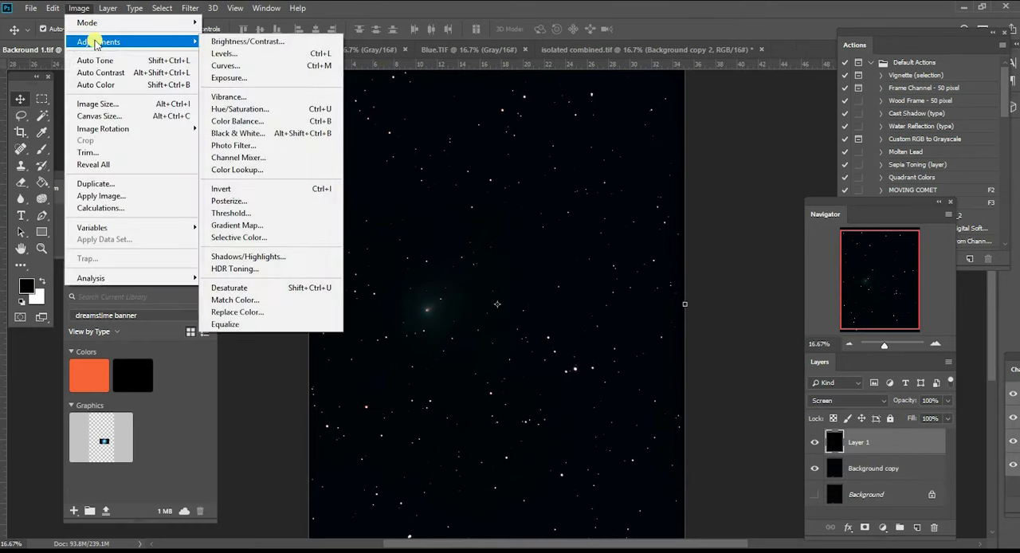
left_click(250, 65)
left_click_drag(430, 82, 712, 148)
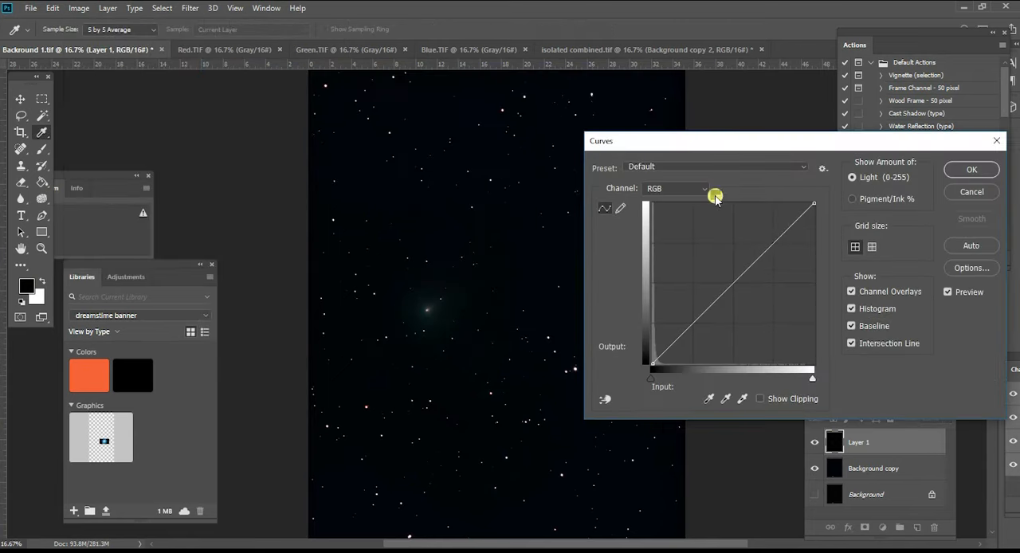
mouse_move(707, 308)
left_mouse_down()
mouse_move(699, 273)
mouse_move(726, 255)
mouse_move(730, 228)
mouse_move(728, 260)
mouse_move(726, 236)
mouse_move(719, 230)
mouse_move(720, 255)
mouse_move(712, 233)
mouse_move(722, 280)
mouse_move(708, 313)
mouse_move(693, 302)
mouse_move(700, 313)
left_mouse_up()
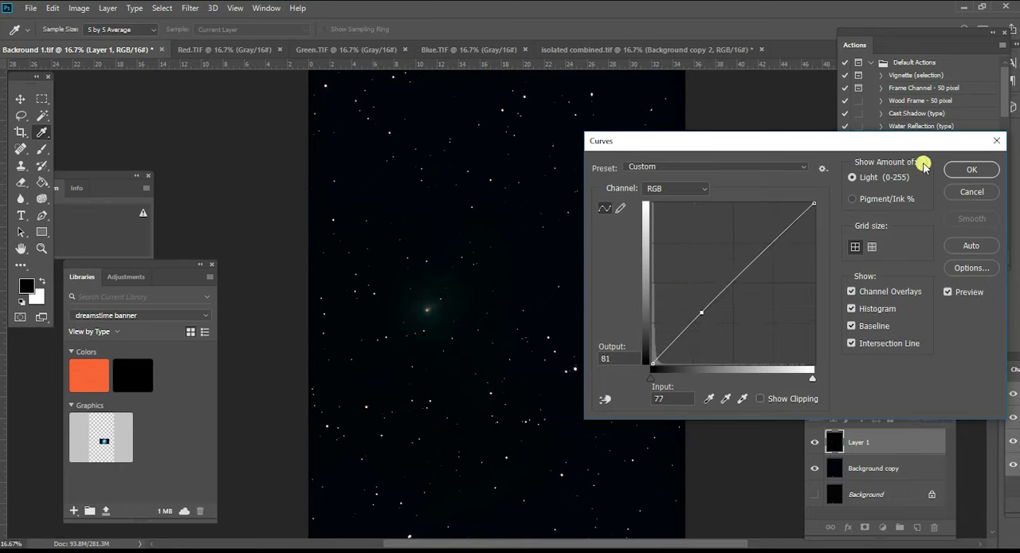
left_click(971, 169)
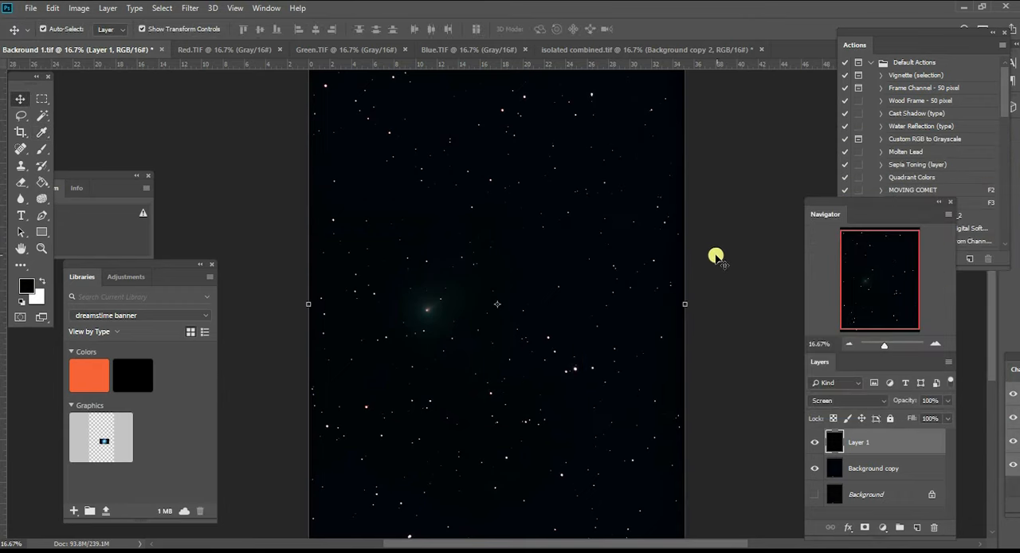